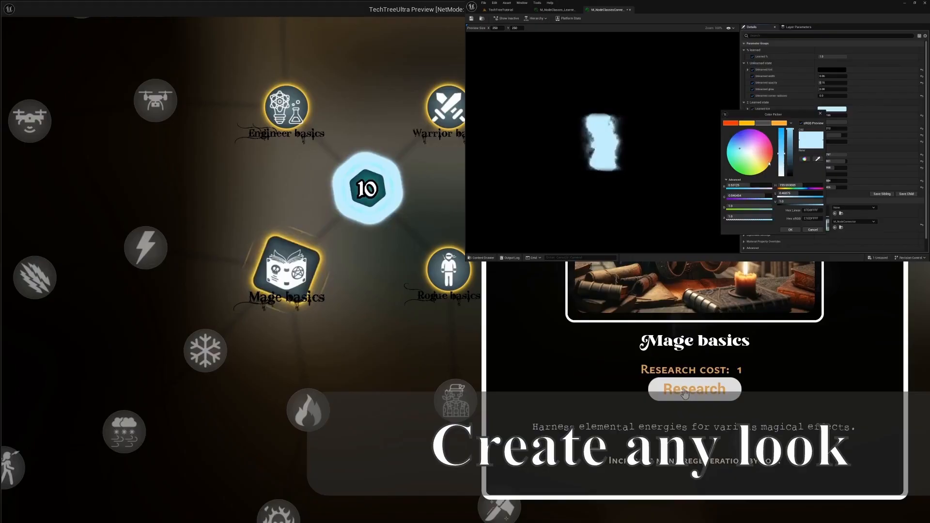
- Research Mage basics, Ice mastery and Lightning mastery in the skill tree preview, and confirm the orange tint for learned connections
click(683, 388)
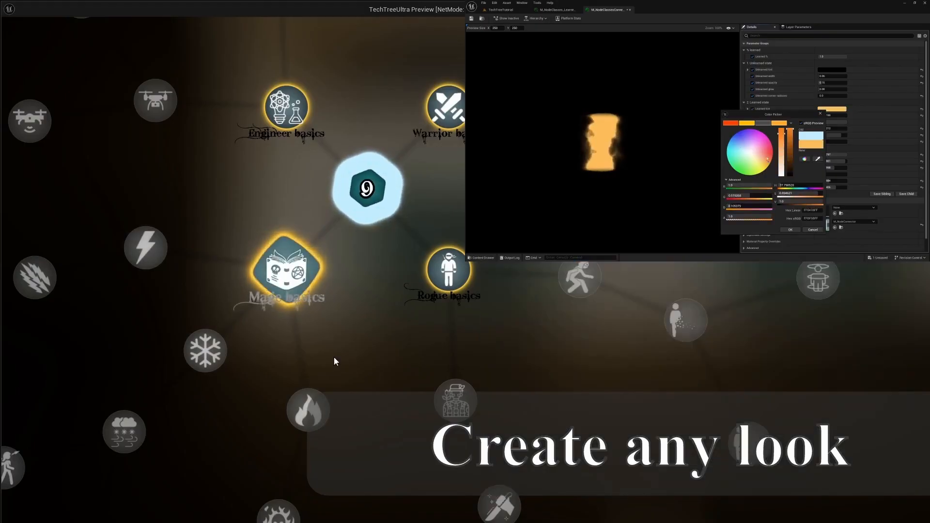
click(220, 353)
click(697, 389)
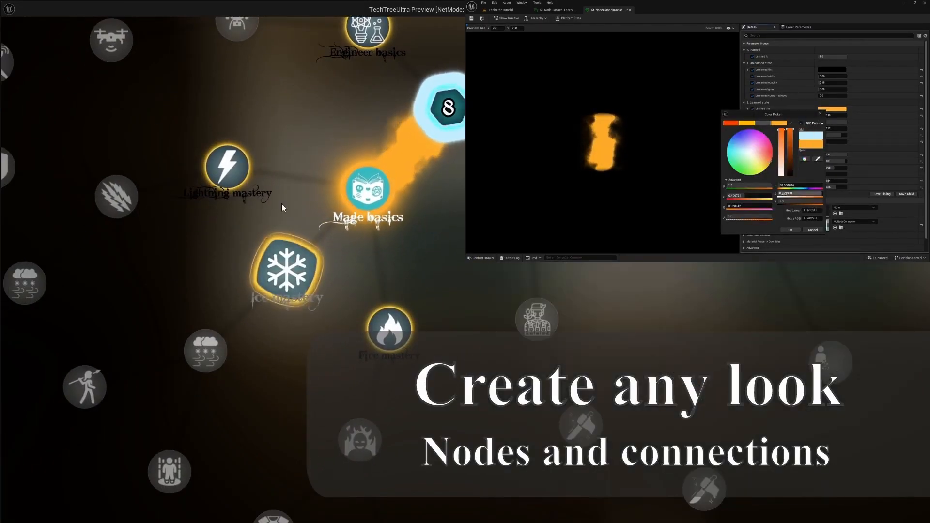
click(228, 166)
click(790, 230)
click(698, 389)
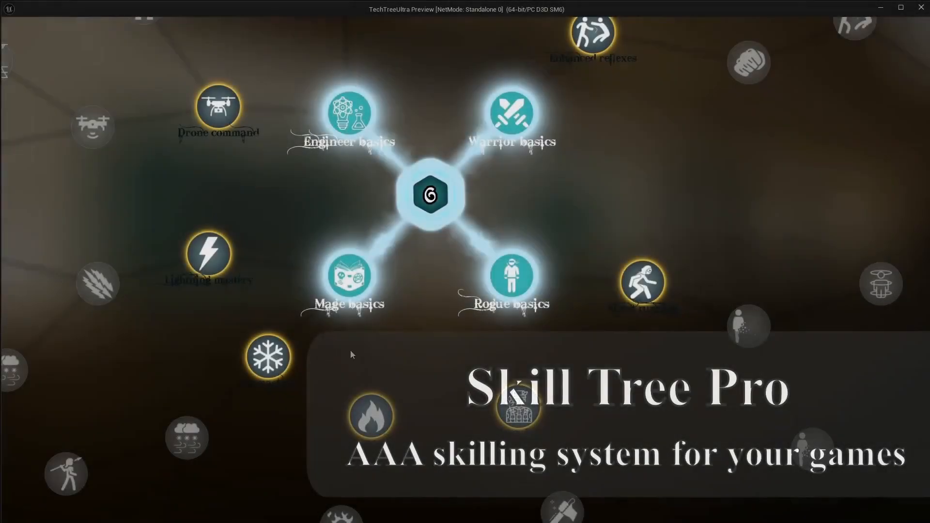
- Research Ice mastery in the fantasy skill tree and Hyperlane breach points in the space technology tree
click(267, 357)
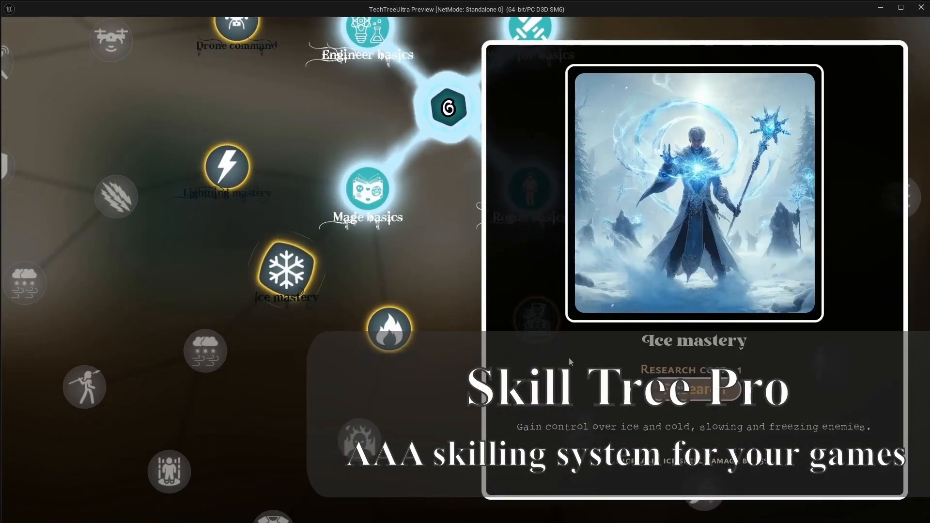
click(690, 389)
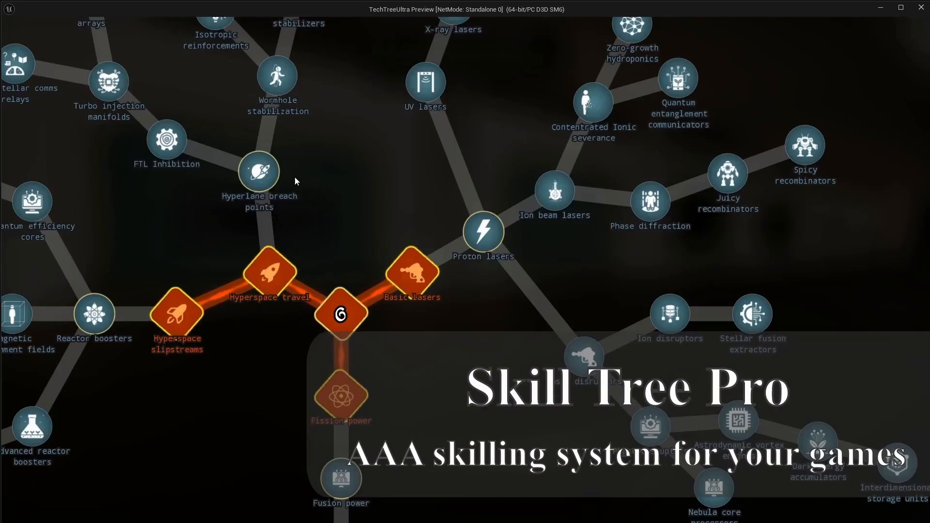
click(261, 171)
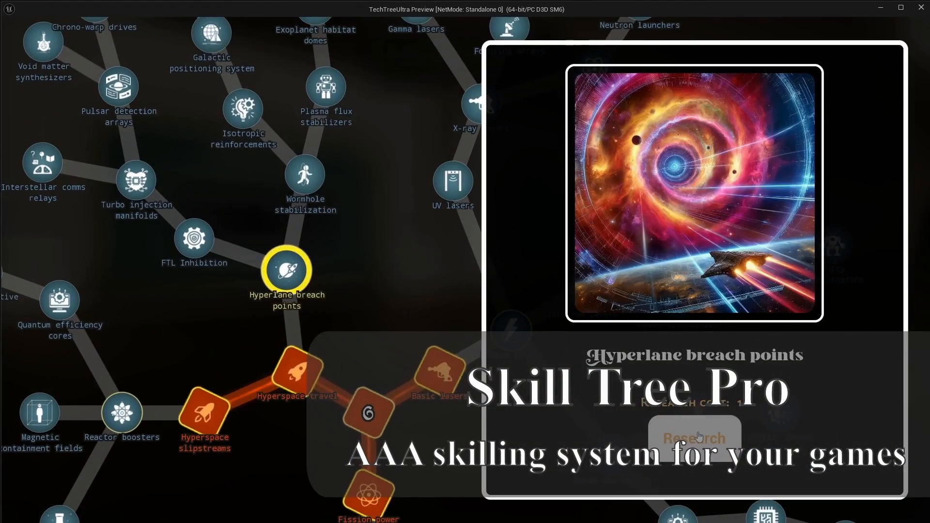
click(697, 436)
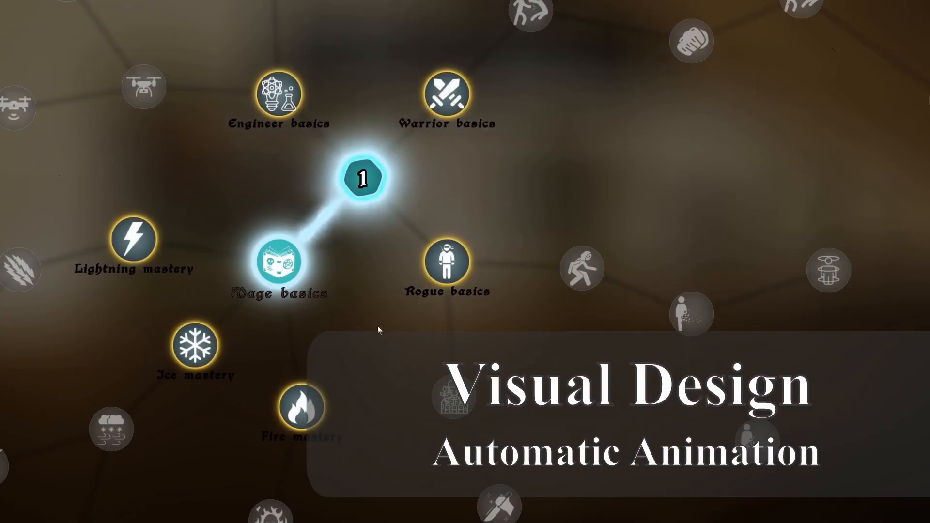
- Research the Mage basics and Ice mastery nodes in the skill tree preview
mouse_move(205, 348)
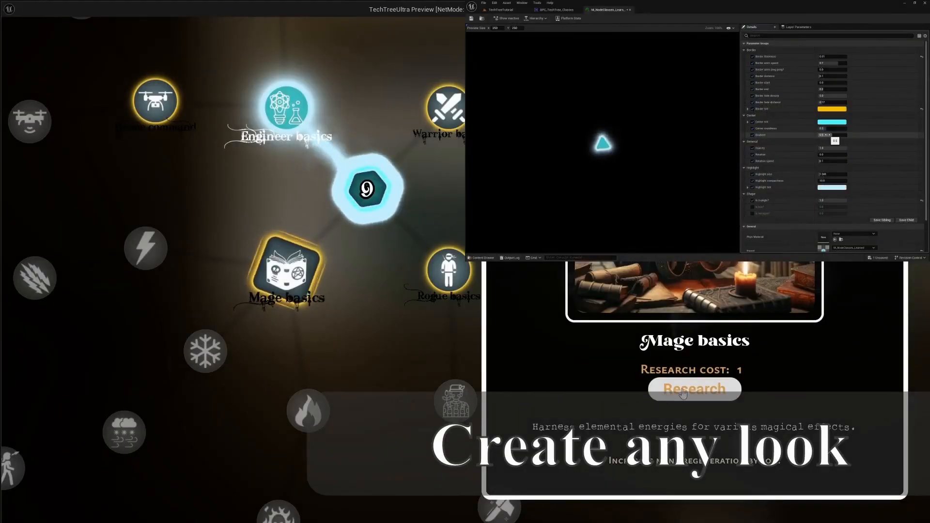
click(682, 390)
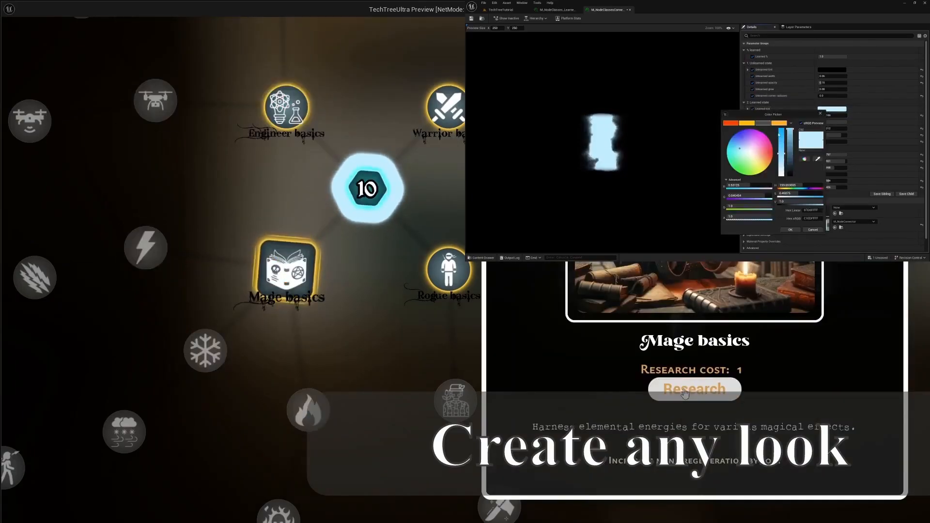
click(684, 393)
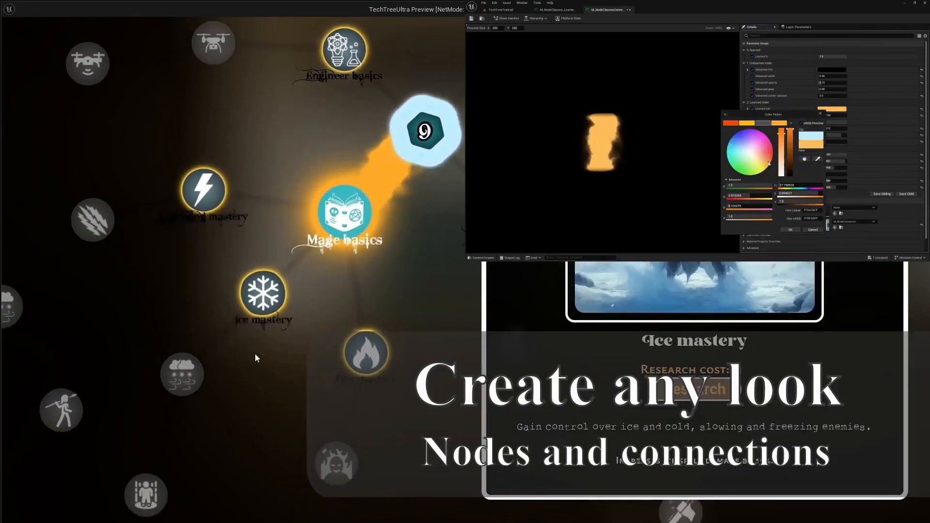
click(692, 389)
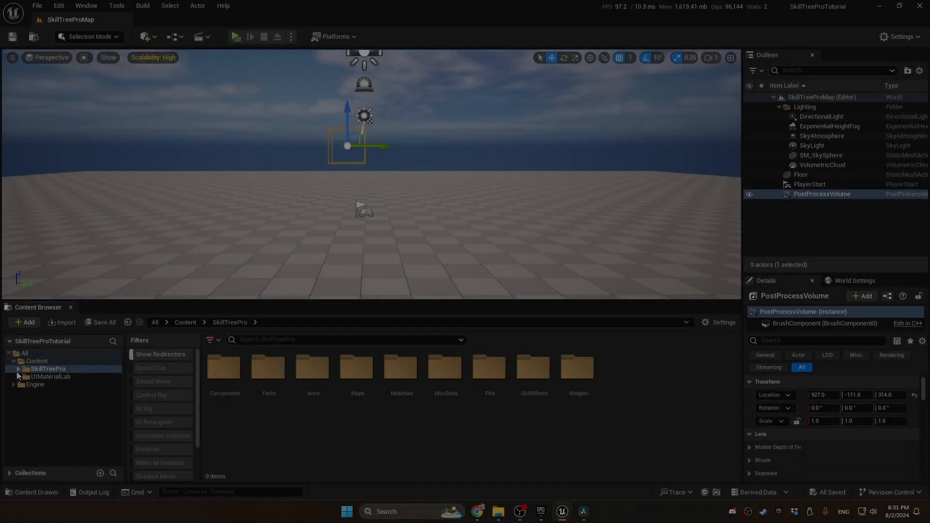
- Open the Widgets folder inside the SkillTreePro content folder
click(19, 369)
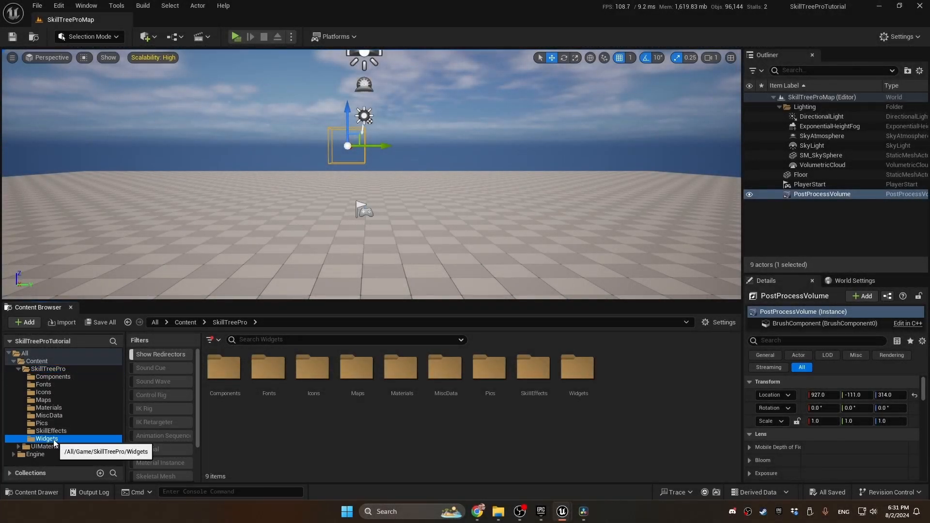
click(46, 439)
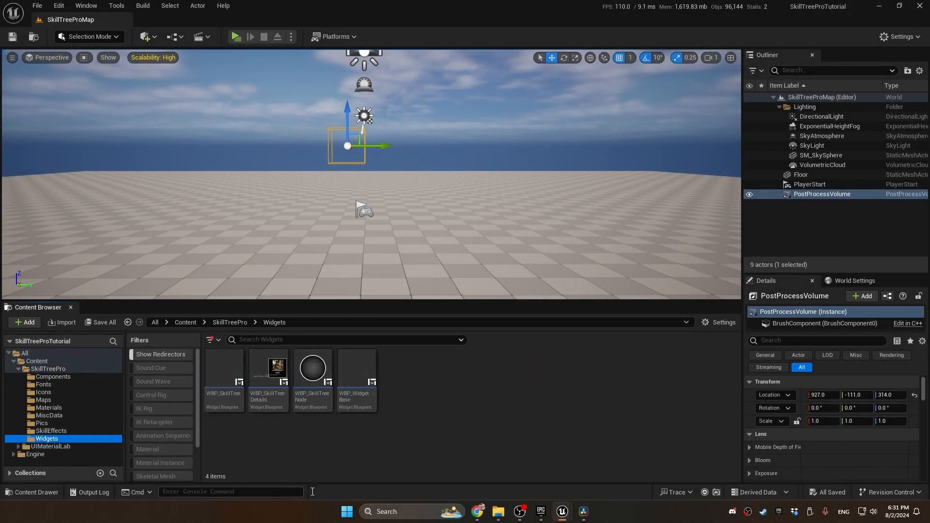
click(274, 371)
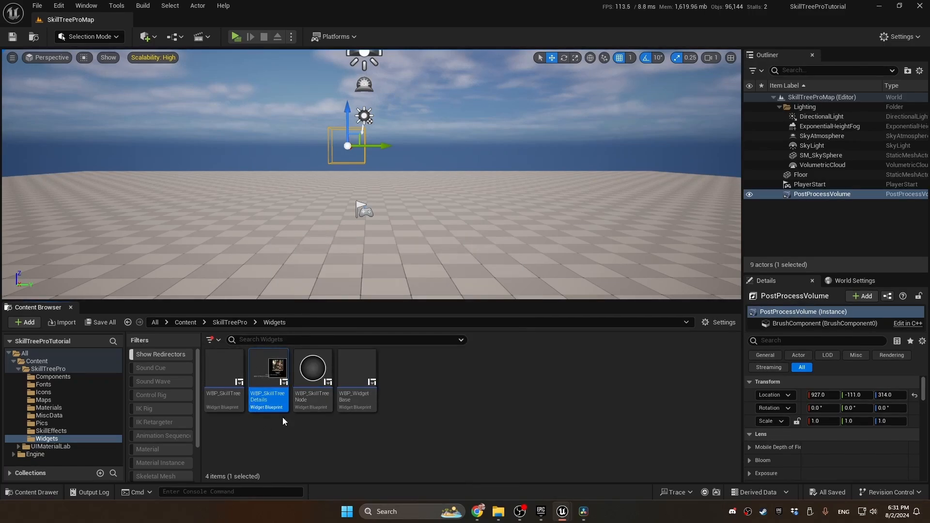
click(413, 388)
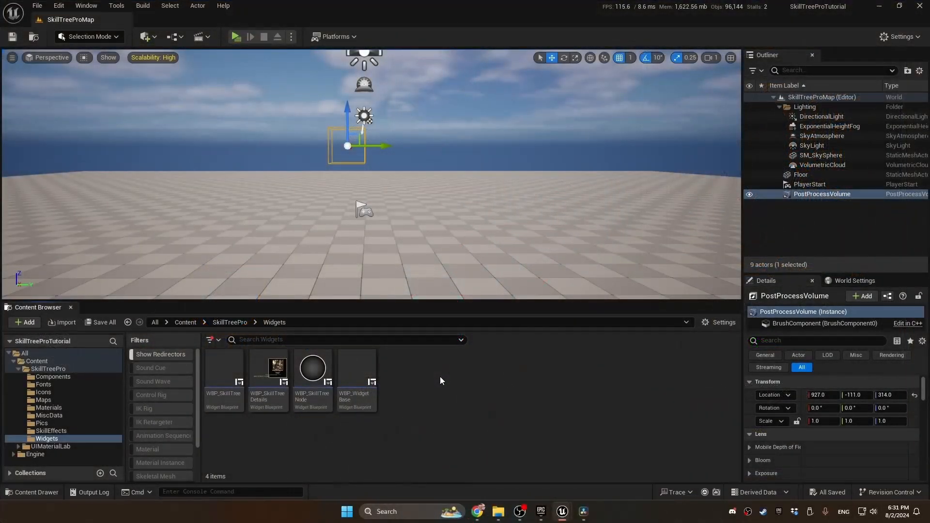
- Create a Widget Blueprint with User Widget as parent class, name it WBP_SkillTreeConnector and open it
right_click(435, 378)
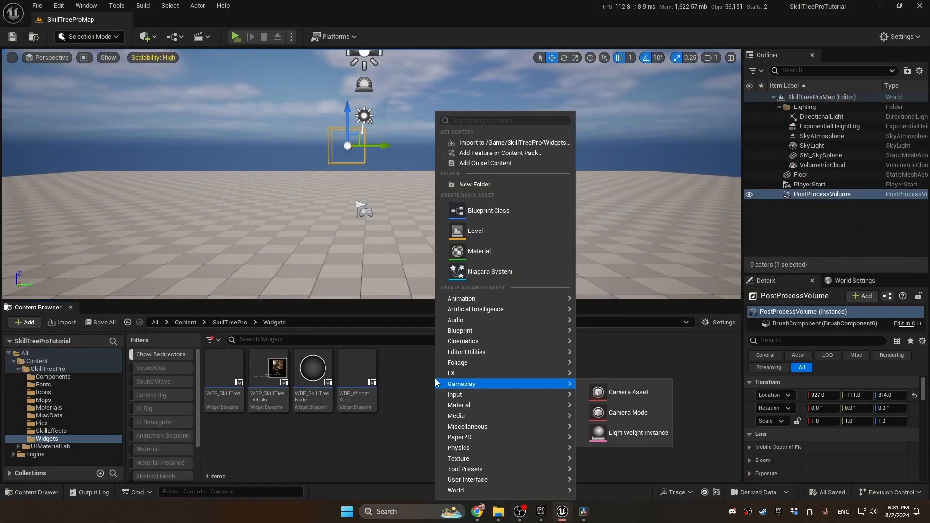
mouse_move(521, 477)
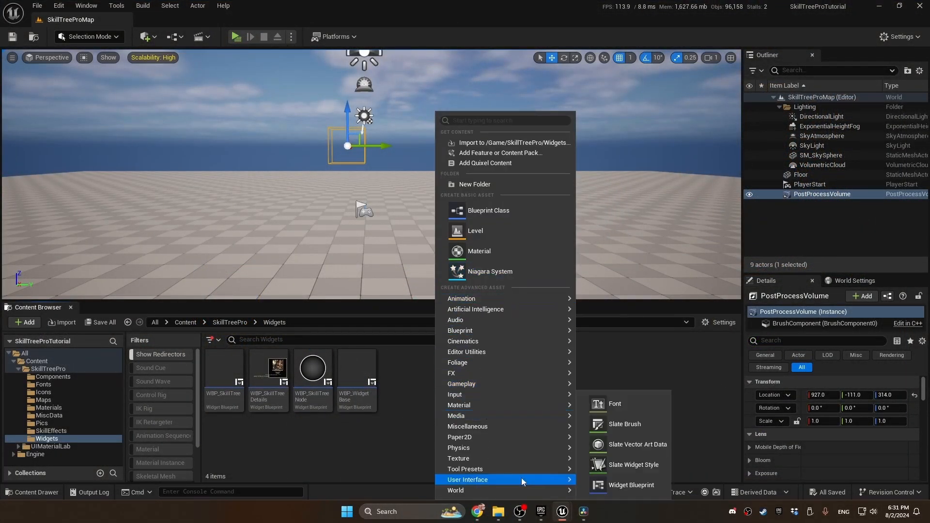
click(631, 483)
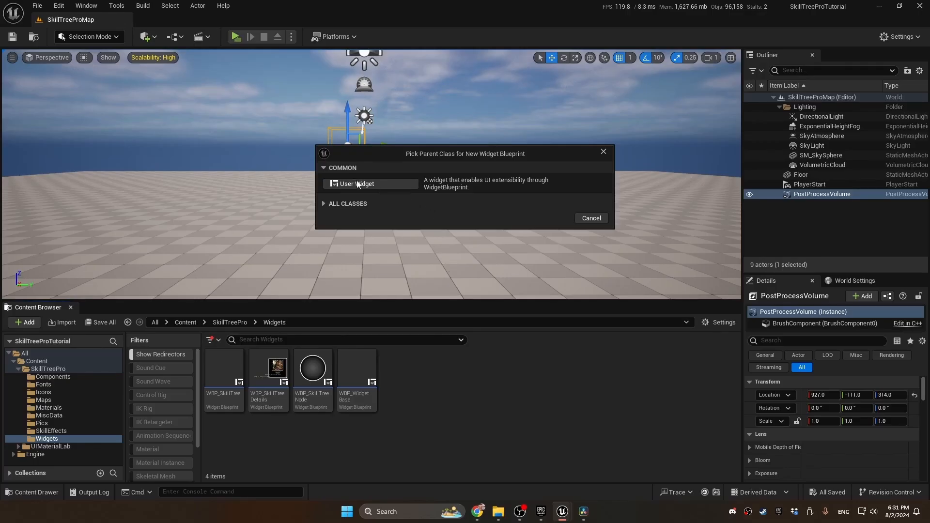
click(373, 185)
text(WBP)
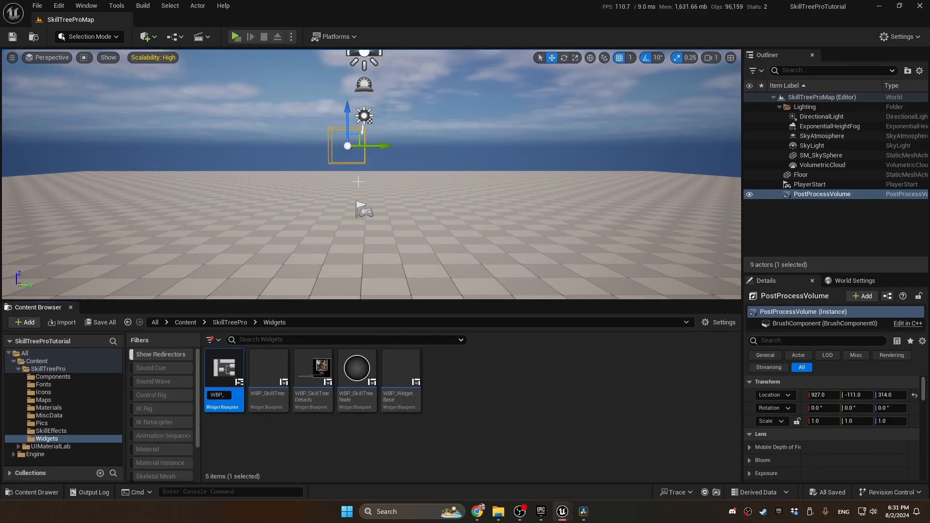
text(_SkillTreeConnector)
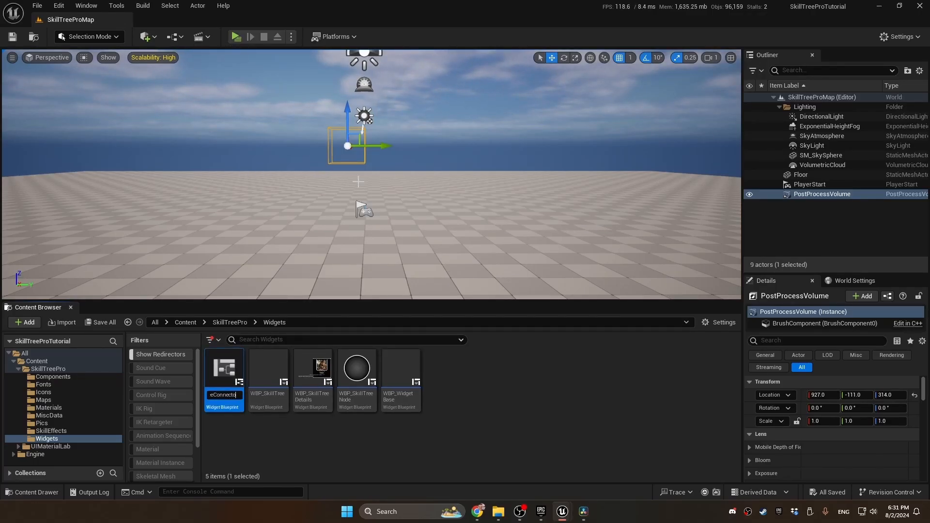
key(Return)
double_click(263, 373)
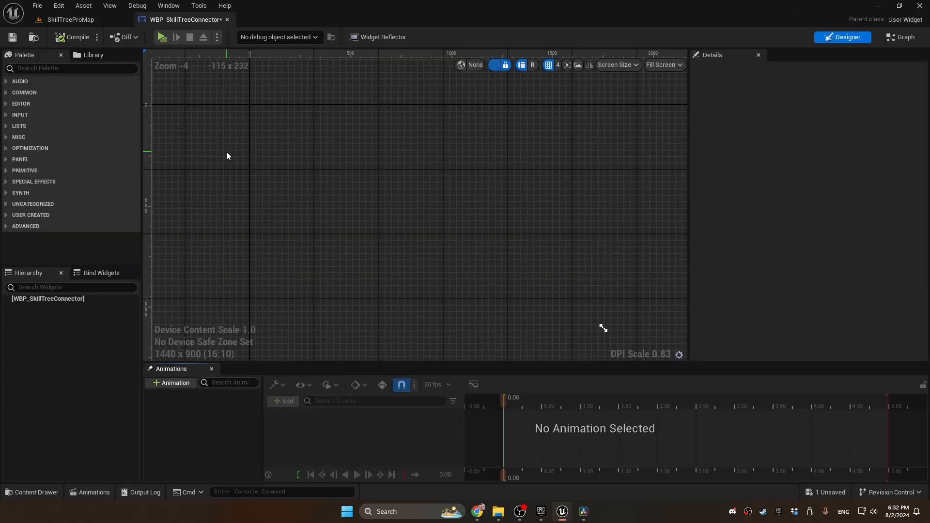
- Add an Image as the root of WBP_SkillTreeConnector and set its image size to 10 by 200
click(5, 92)
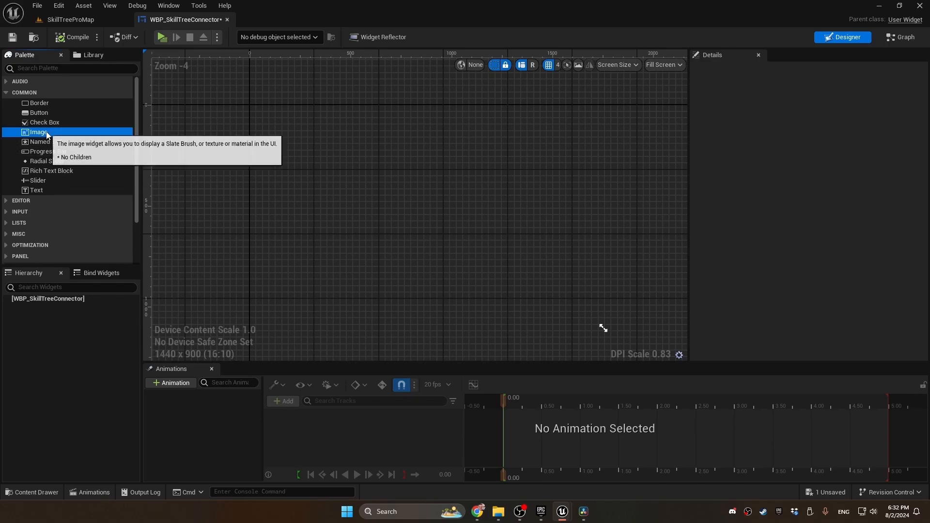
drag(38, 132, 65, 302)
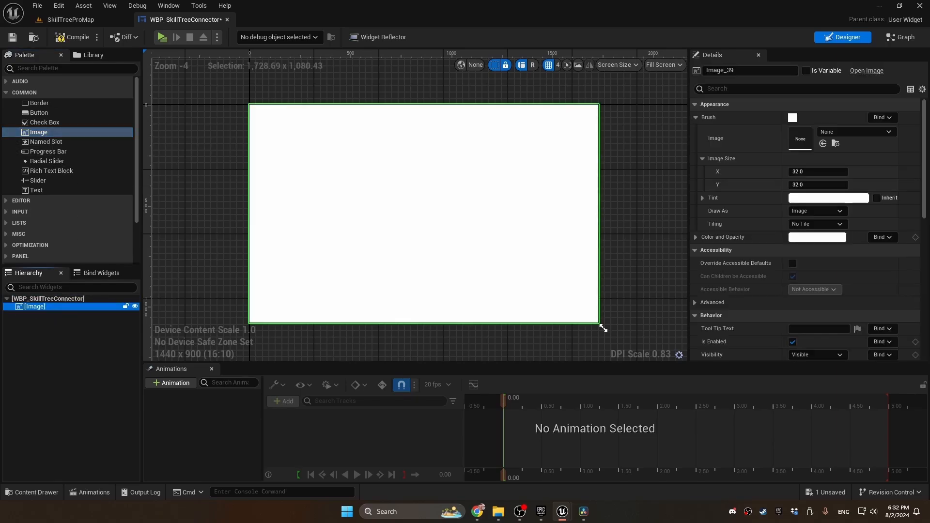
click(809, 172)
text(10)
key(Tab)
text(200)
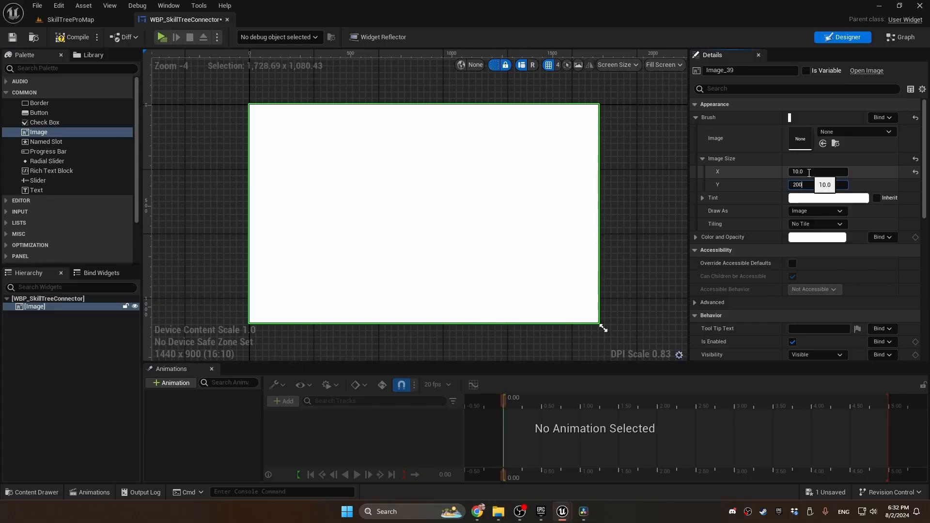
key(Return)
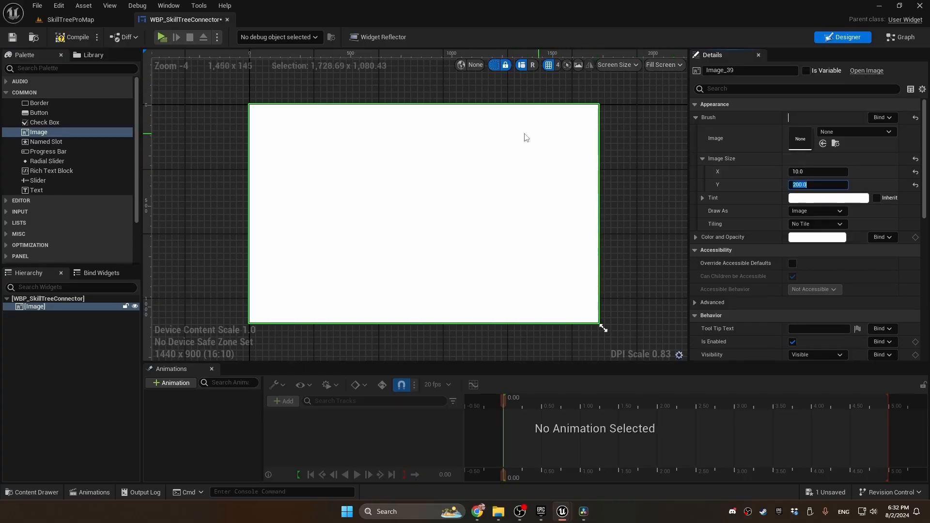
- Set the designer preview size to Desired and draw the image brush as a Box
click(664, 65)
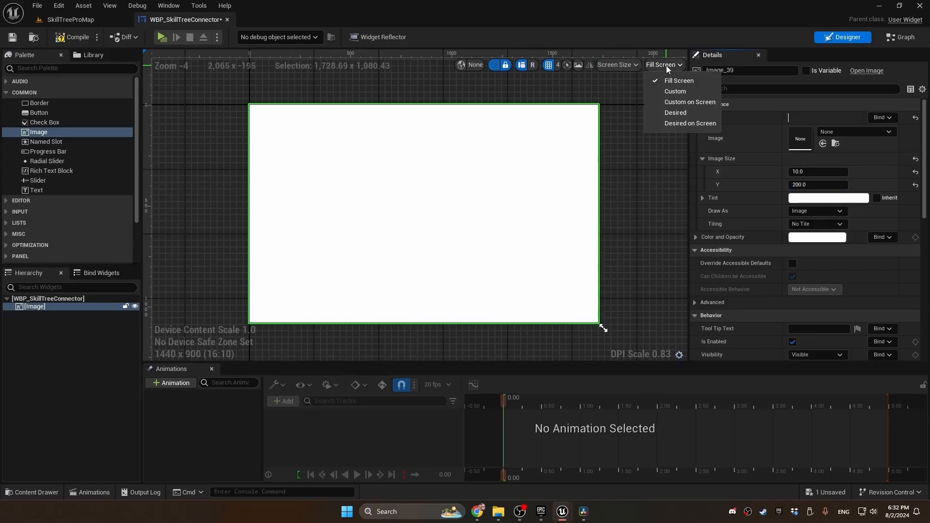
click(677, 112)
click(819, 211)
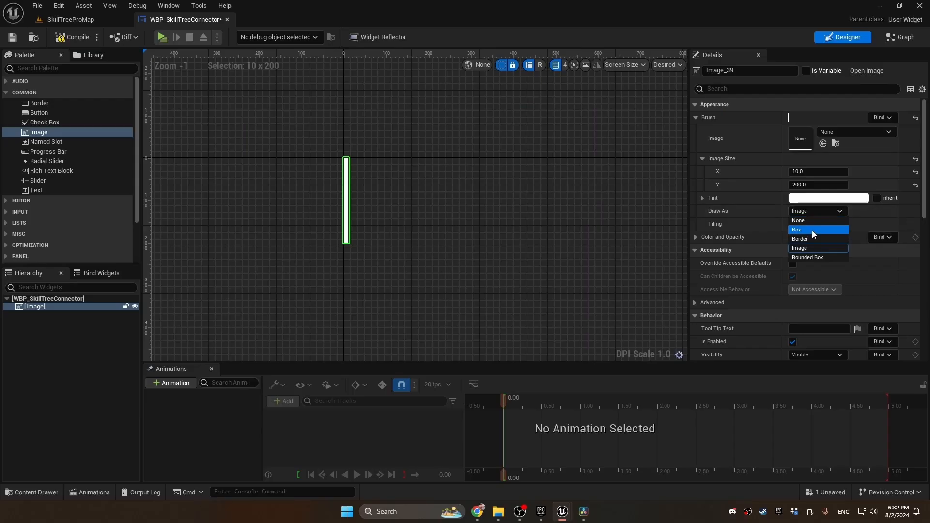
click(812, 231)
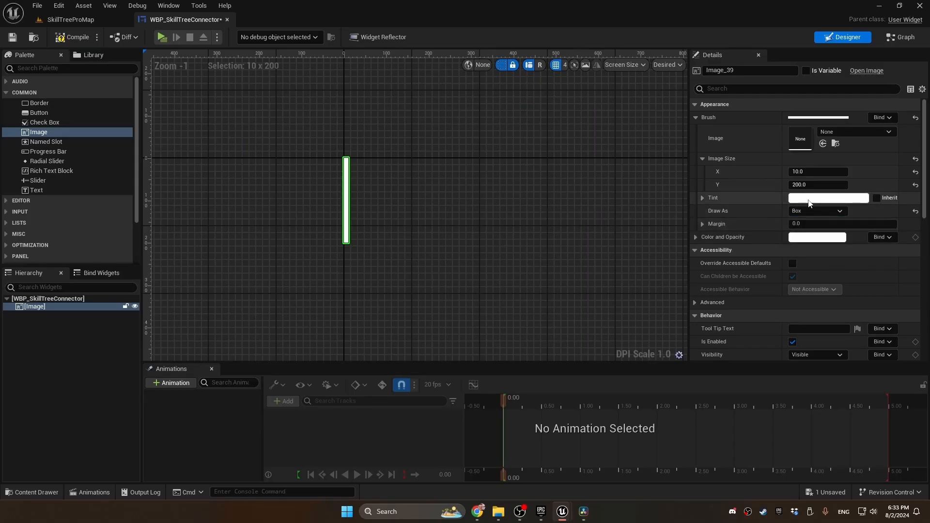
- Set the image's visibility to Not Hit-Testable (Self & All Children) and compile the widget
click(823, 355)
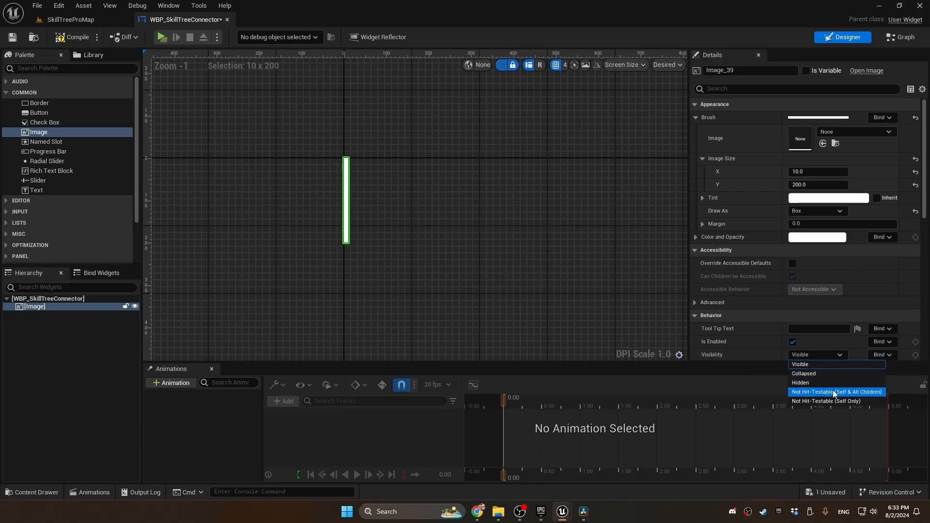
click(836, 394)
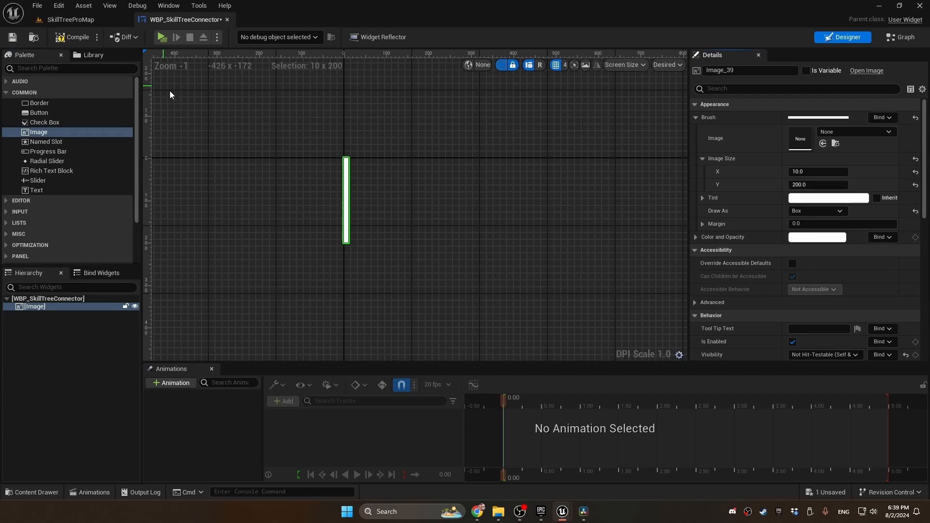
click(72, 37)
- Open WBP_SkillTree from the Widgets folder and bring up its Add Node Branching function graph
click(79, 21)
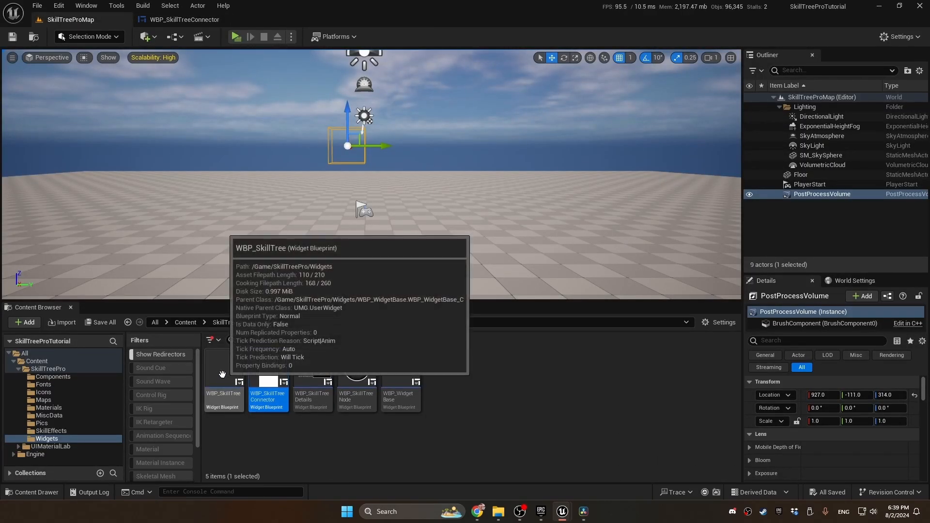
double_click(231, 382)
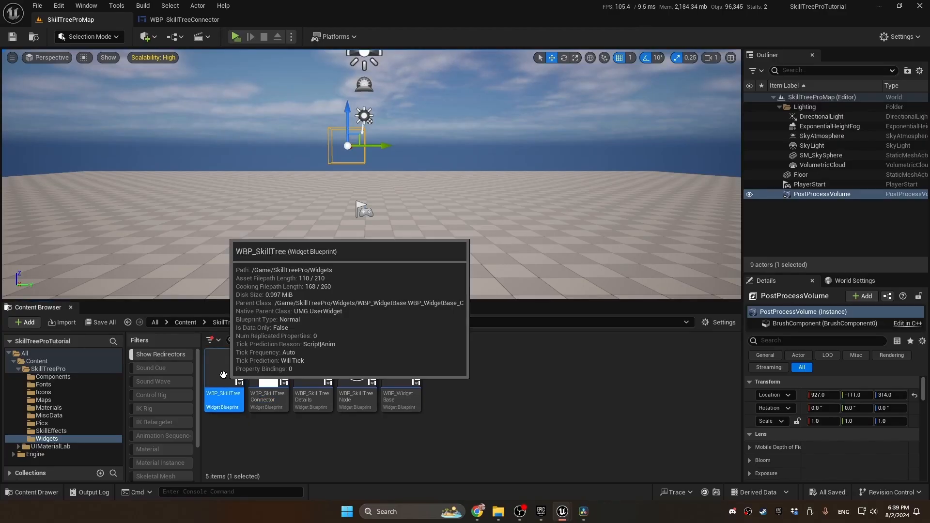
click(899, 41)
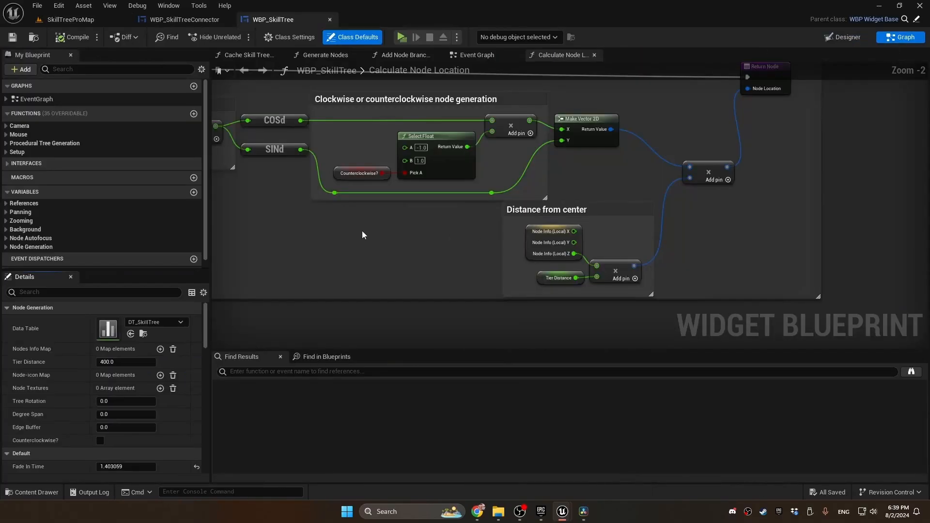
click(516, 56)
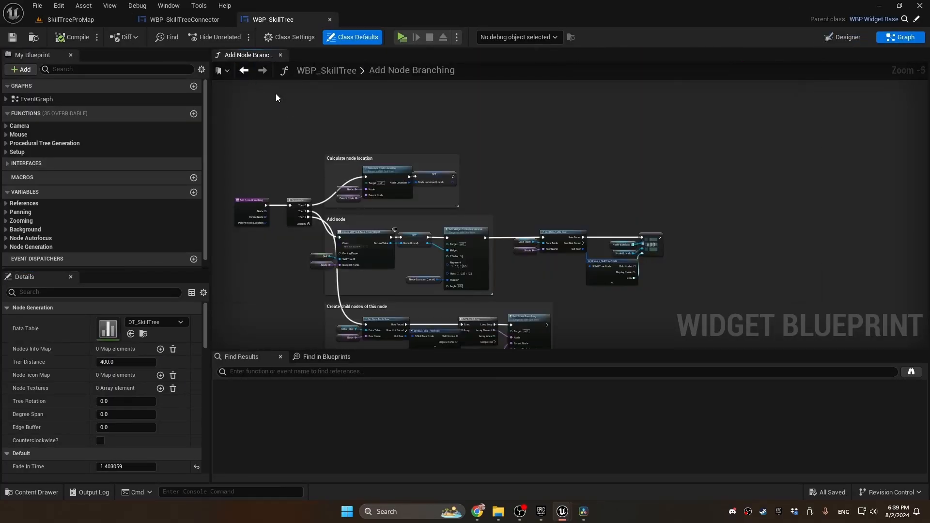
right_drag(286, 160, 289, 118)
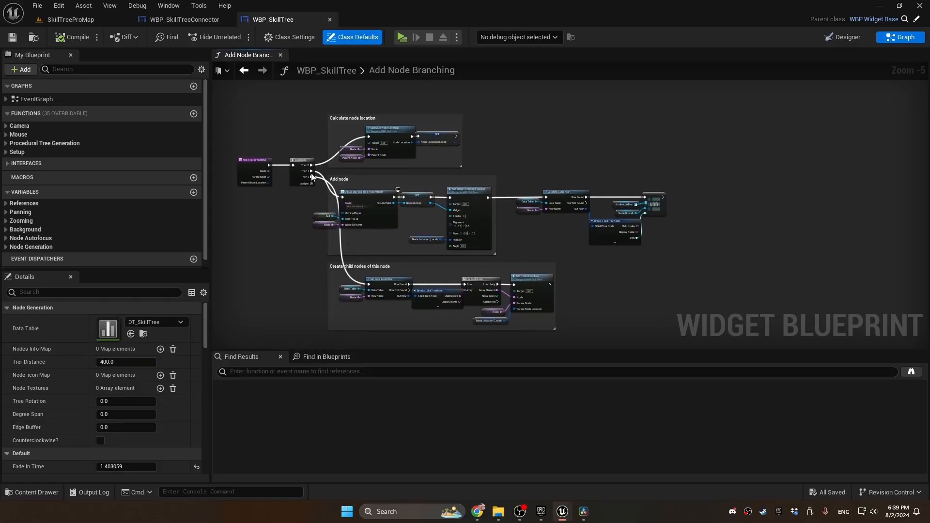
- Widen the Add node comment around its whole chain, add a Sequence output, and shift the lower links down to free Then 1
drag(495, 194, 672, 197)
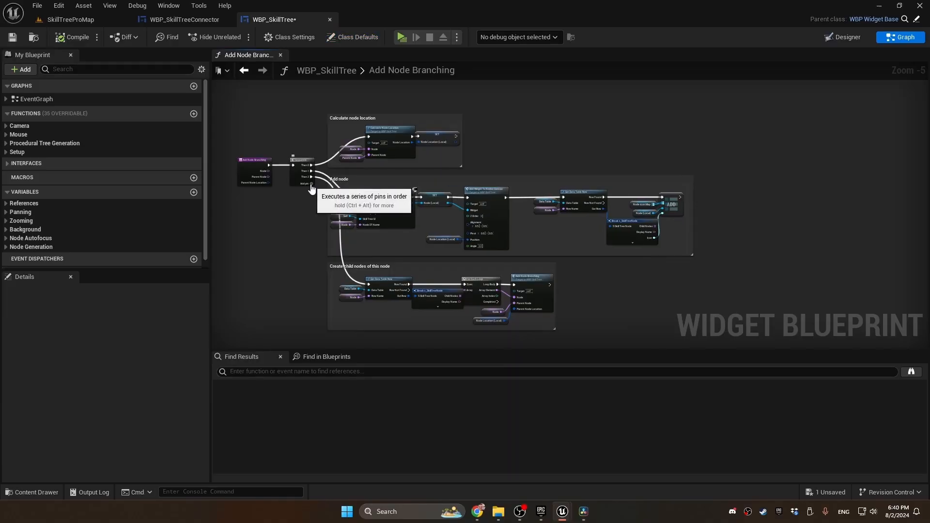
click(311, 184)
scroll(303, 133, up, 3)
right_drag(304, 134, 350, 155)
mouse_move(364, 240)
ctrl+mouse_down()
mouse_move(365, 252)
mouse_move(365, 241)
ctrl+mouse_up()
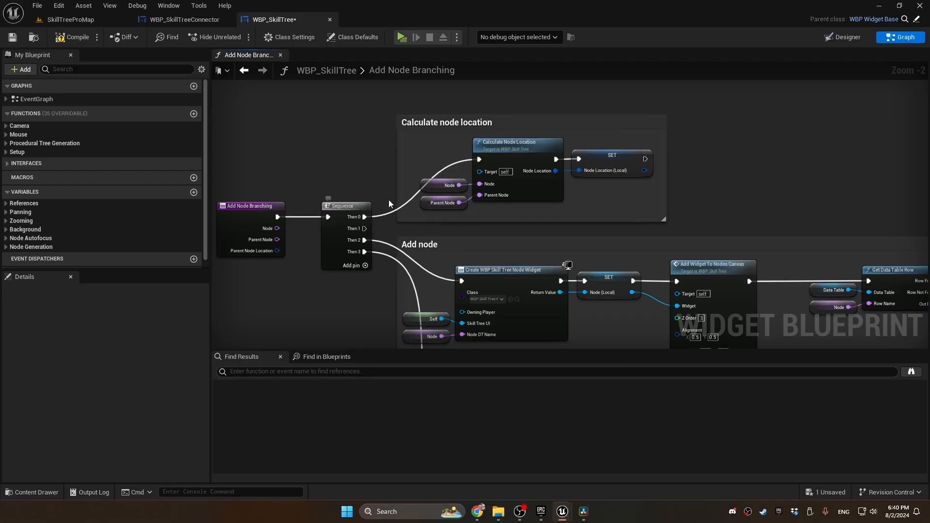
scroll(426, 140, down, 1)
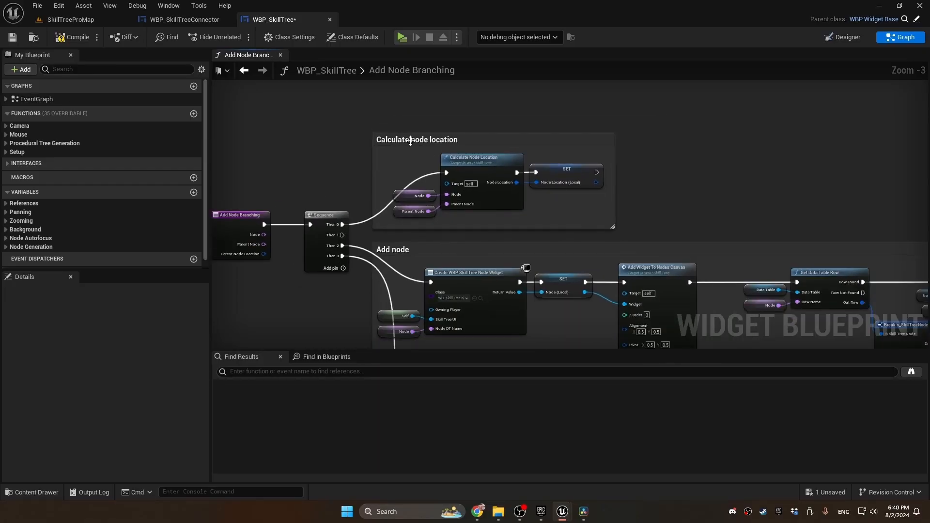
- Move the Calculate node location group up to make room above the Add node group
mouse_move(407, 139)
mouse_down()
mouse_move(415, 86)
mouse_move(412, 122)
mouse_up()
right_drag(399, 247, 434, 205)
scroll(434, 178, down, 1)
drag(435, 95, 441, 76)
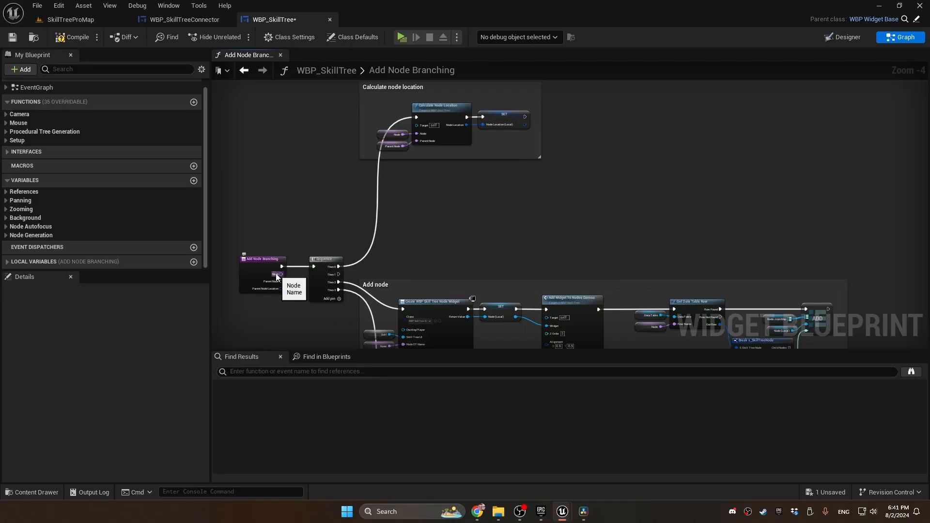
- Add Node and Parent Node getters between the Calculate node location and Add node groups and stack them together
right_click(386, 212)
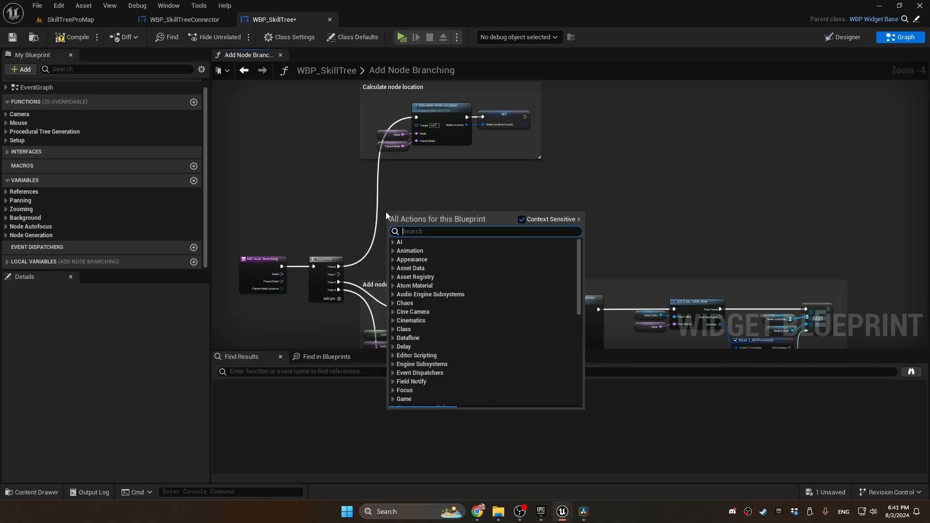
text(node)
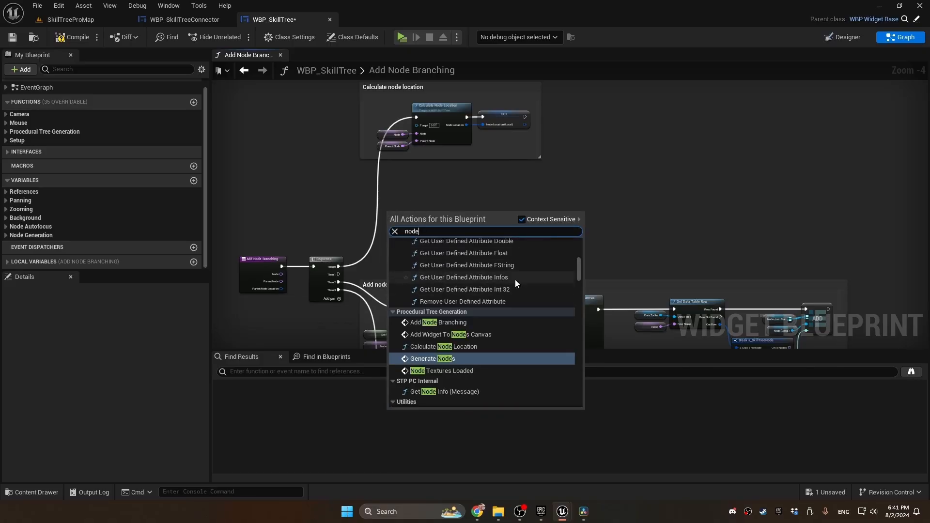
drag(579, 263, 585, 383)
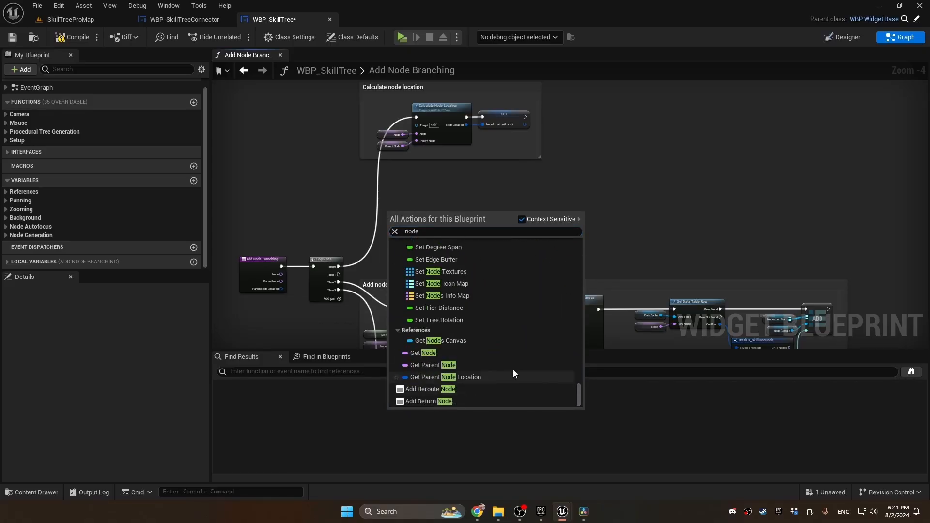
click(423, 353)
right_click(390, 226)
text(get parent node)
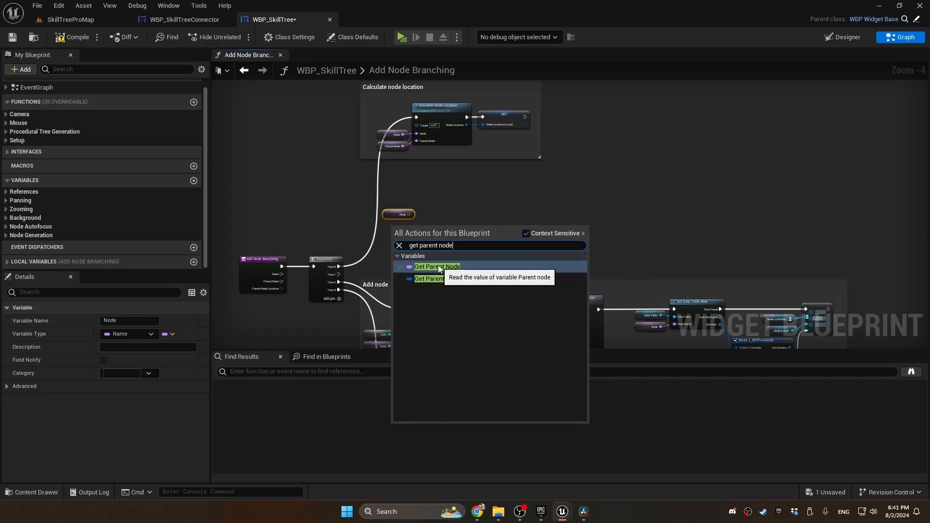
click(438, 268)
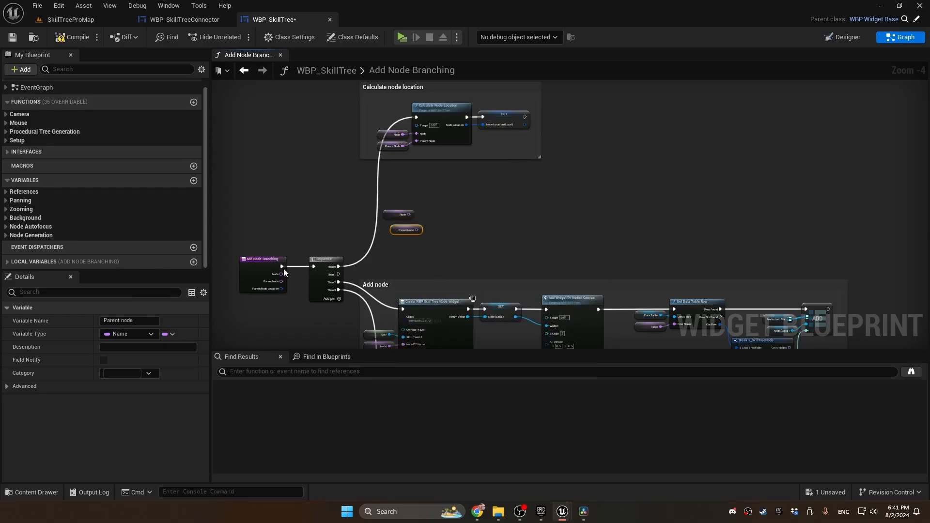
drag(284, 274, 411, 194)
click(408, 197)
scroll(415, 202, up, 2)
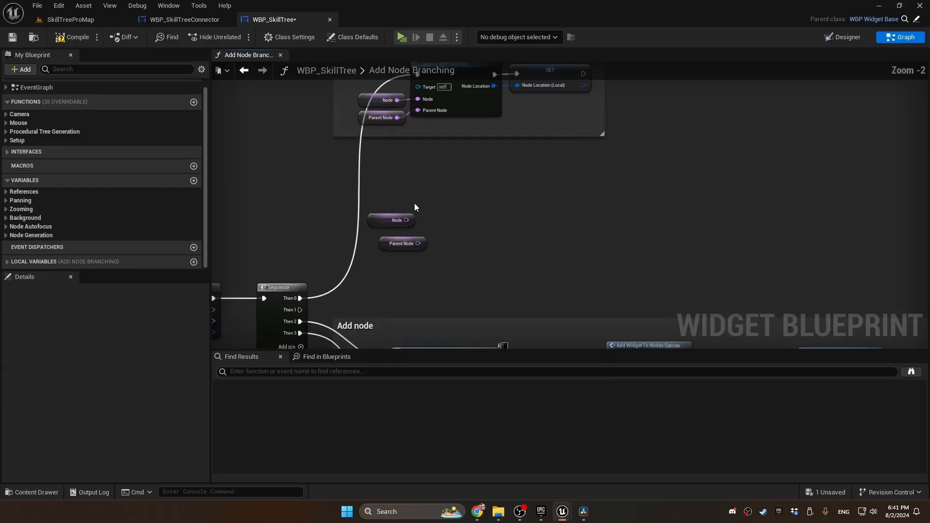
drag(371, 222, 360, 197)
drag(382, 244, 359, 221)
- Compare Node and Parent Node with Not Equal and use the result as the condition of a Branch run from Then 1
drag(395, 226, 426, 230)
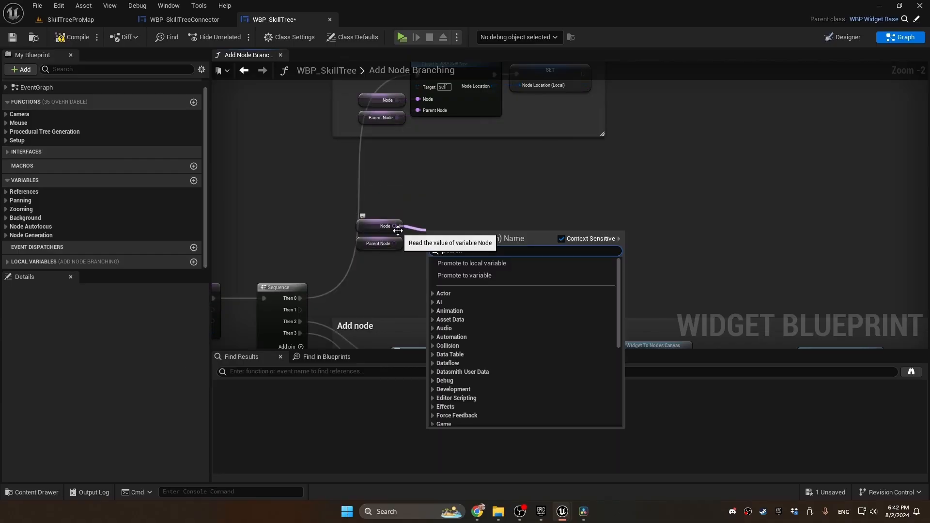
text(note)
key(Return)
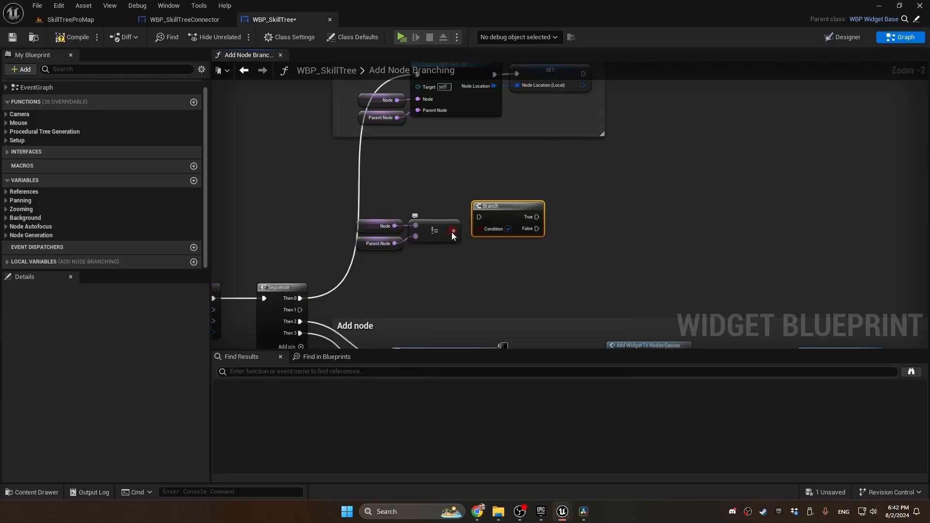
drag(453, 231, 482, 229)
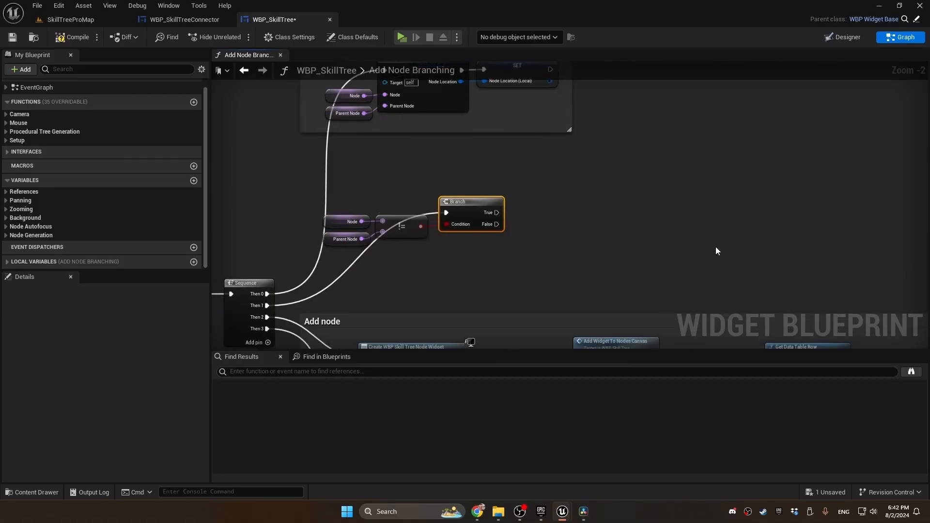
click(654, 248)
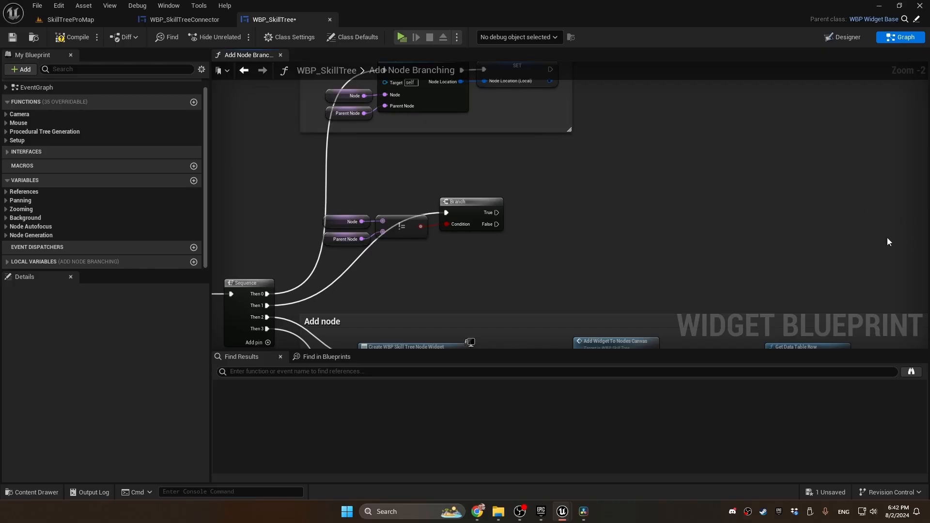
- Add a Create Widget node with the WBP_SkillTreeConnector class and run it from the Branch's True output
right_drag(743, 233, 591, 226)
right_click(625, 201)
text(create wid)
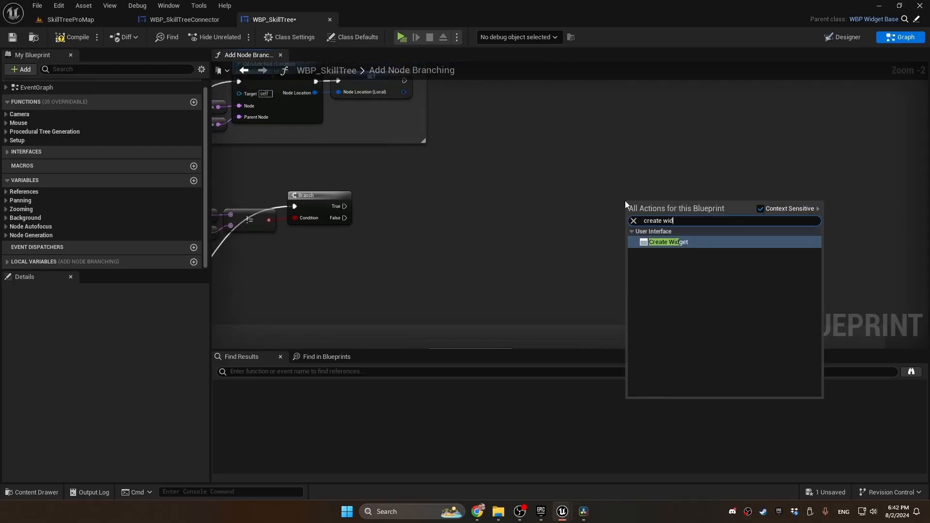
key(Return)
click(646, 231)
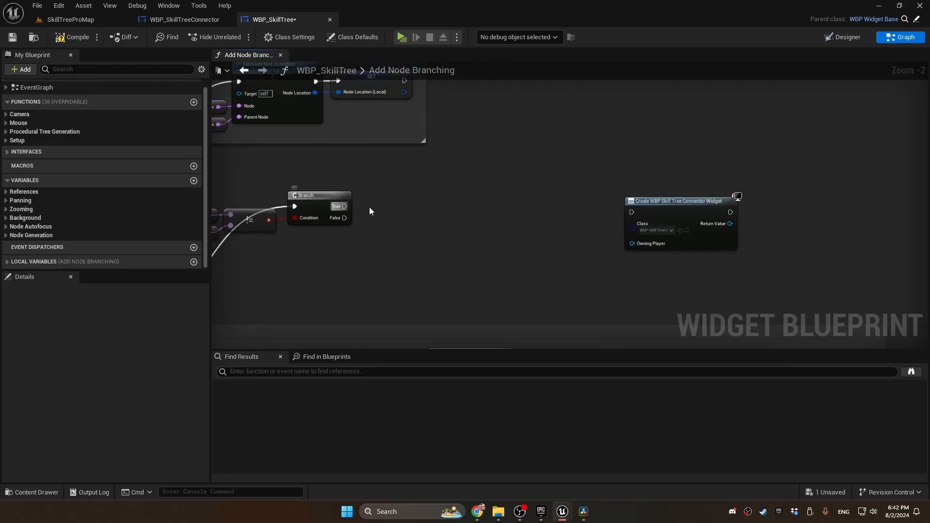
drag(369, 208, 631, 206)
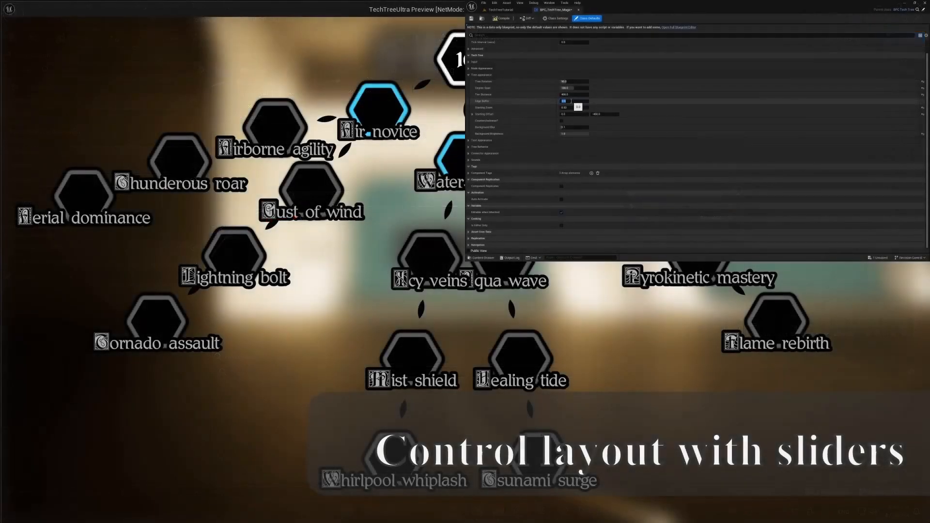
key(Return)
text(1)
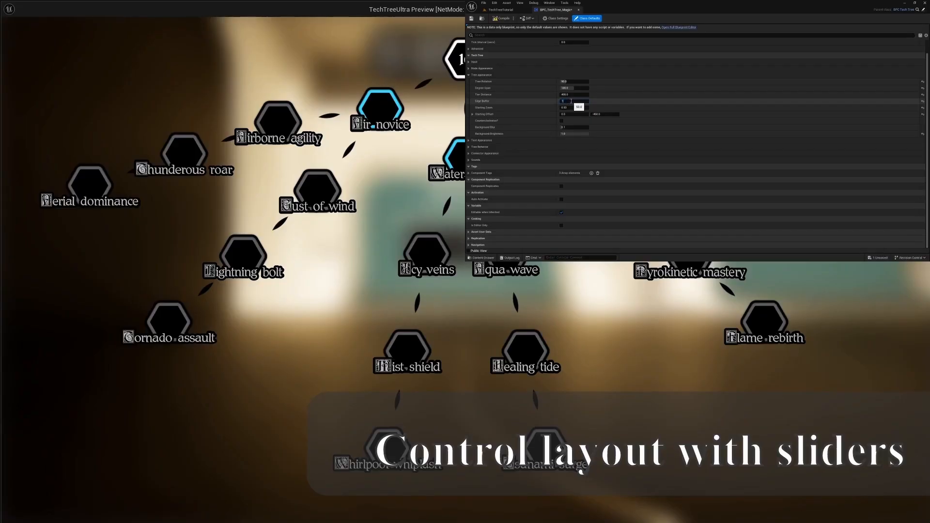
text(00)
key(Return)
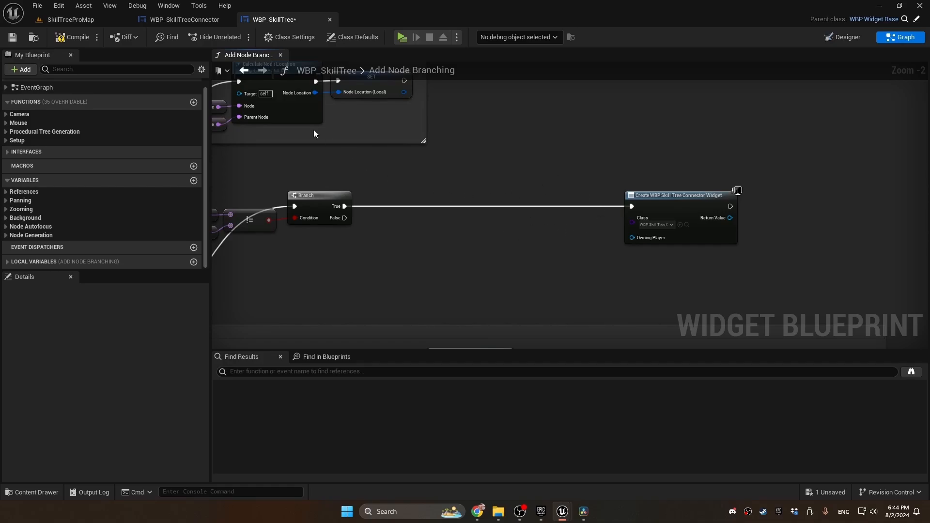
- In the WBP_SkillTreeConnector graph, create two Float variables named Connector Length and Connector Width
click(186, 21)
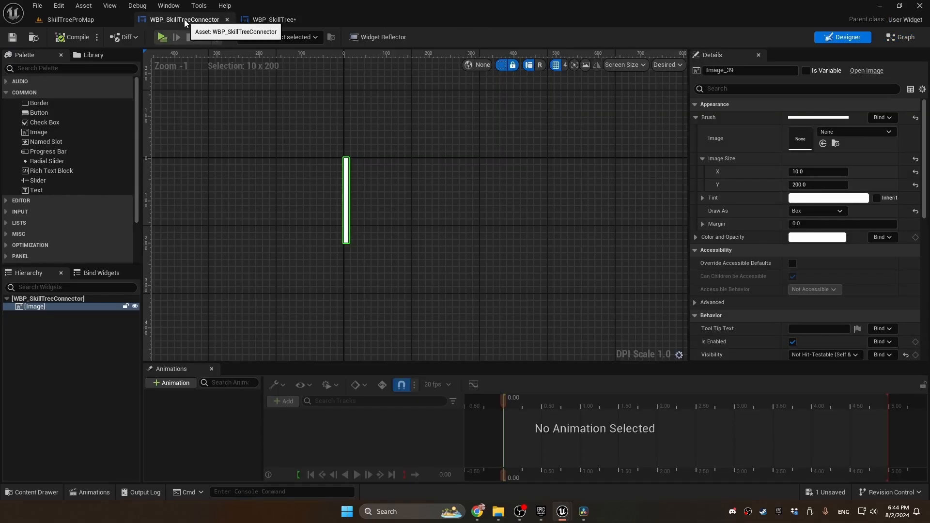
click(900, 37)
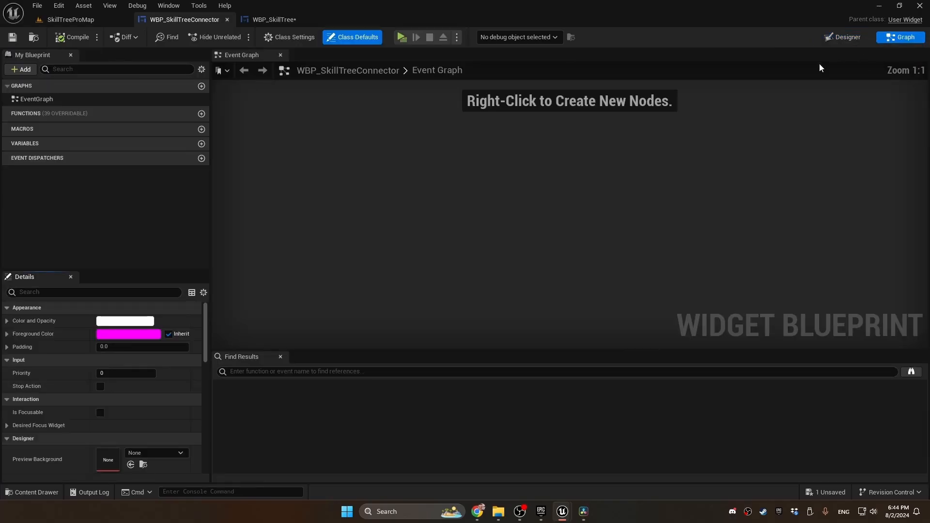
click(202, 143)
text(Co)
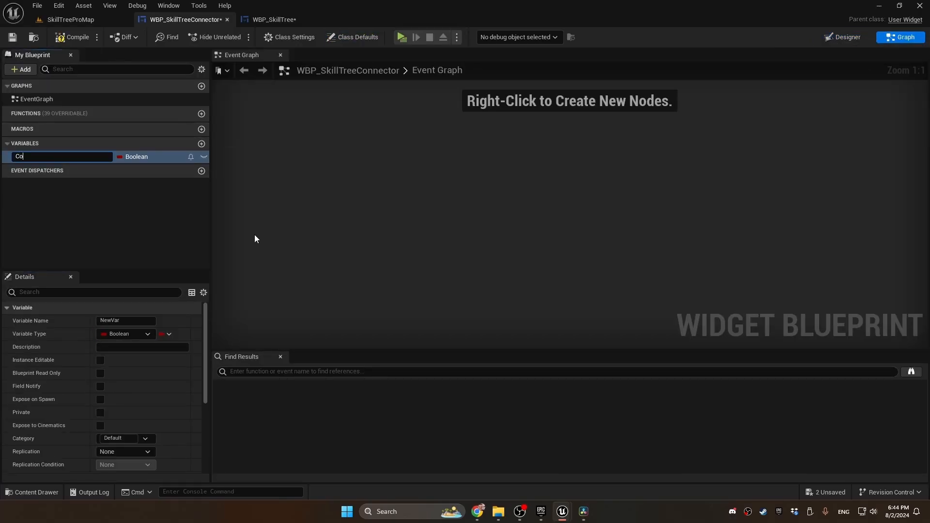
text(nnector Length)
click(132, 157)
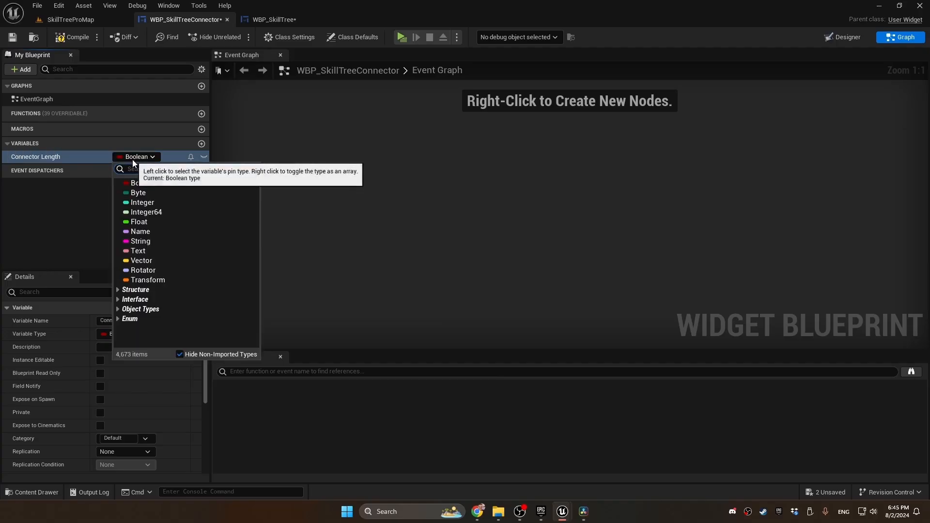
click(138, 231)
click(201, 144)
text(C)
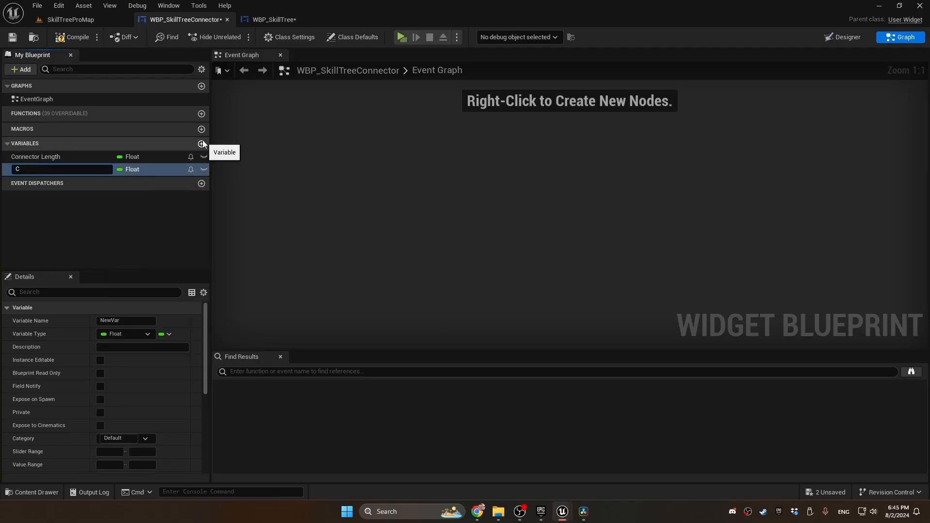
text(onnector Width)
- Make Connector Length and Connector Width Instance Editable and Expose on Spawn, and compile the widget
click(94, 156)
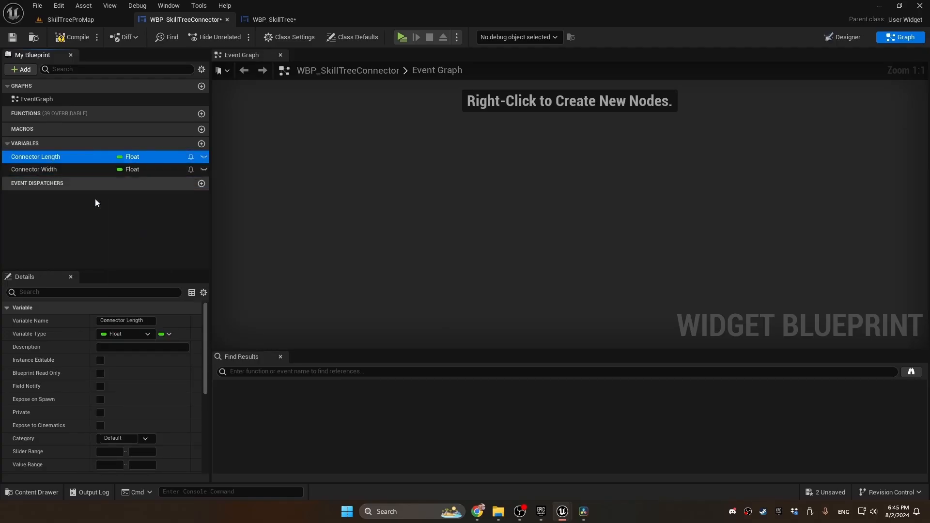
click(100, 362)
click(100, 399)
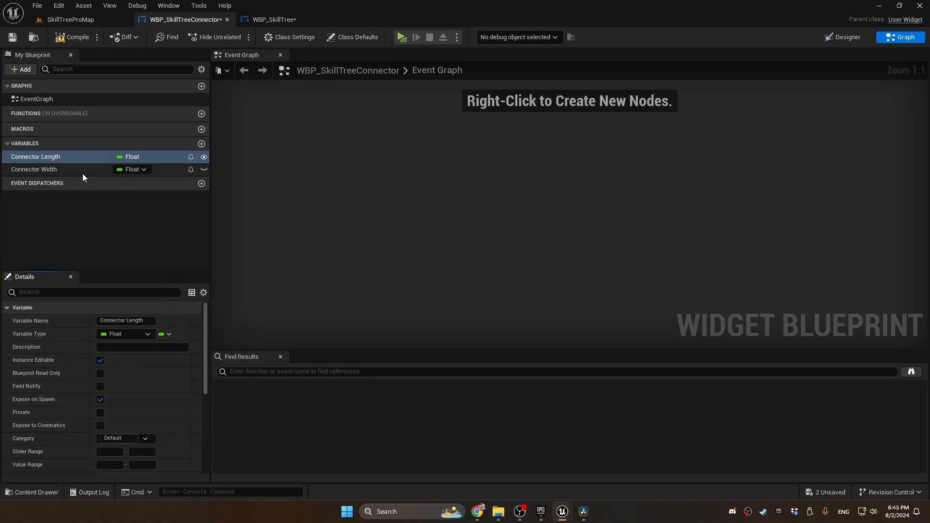
click(75, 171)
click(99, 360)
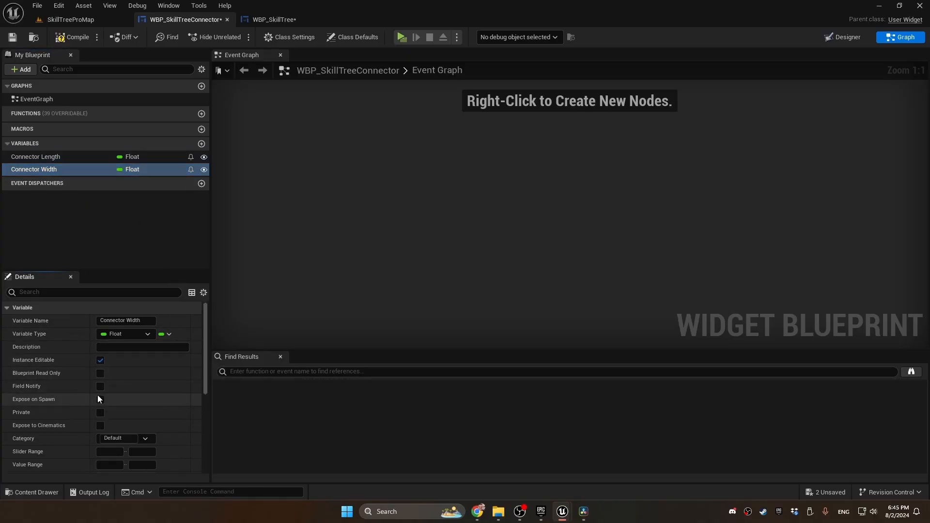
click(101, 399)
click(72, 36)
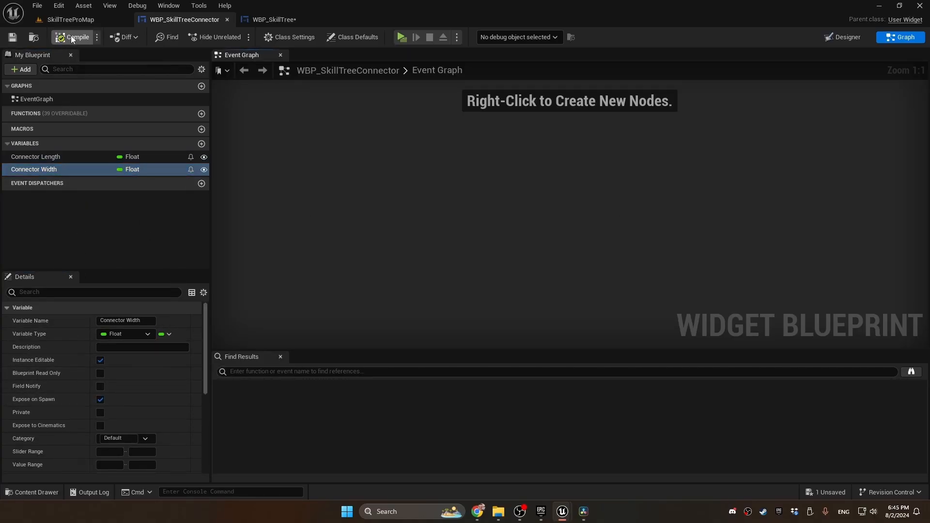
- Refresh the connector's Create Widget node in WBP_SkillTree and set Connector Length to 200 and Connector Width to 10
click(276, 18)
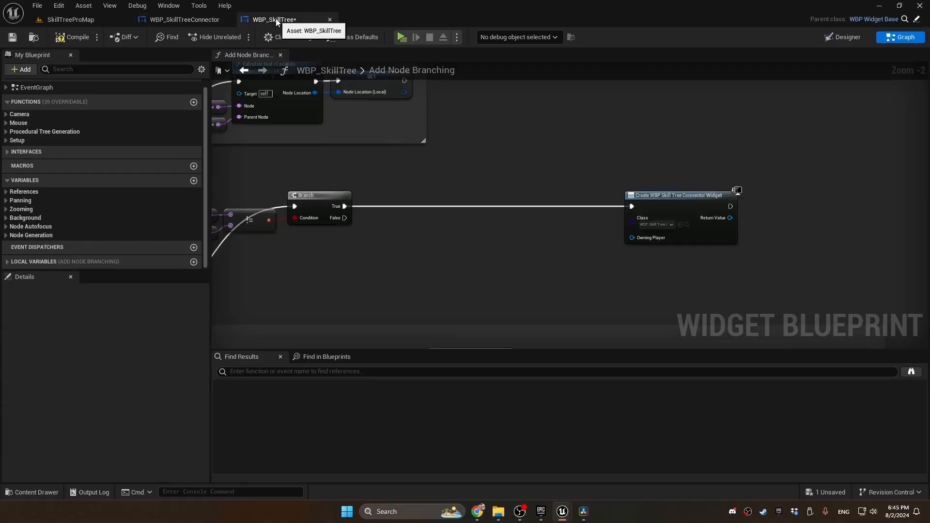
right_click(667, 201)
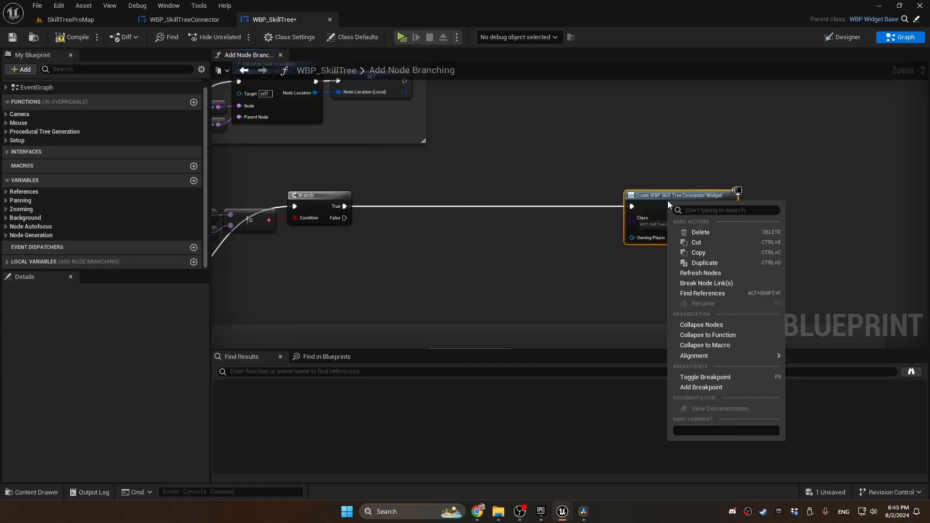
click(698, 273)
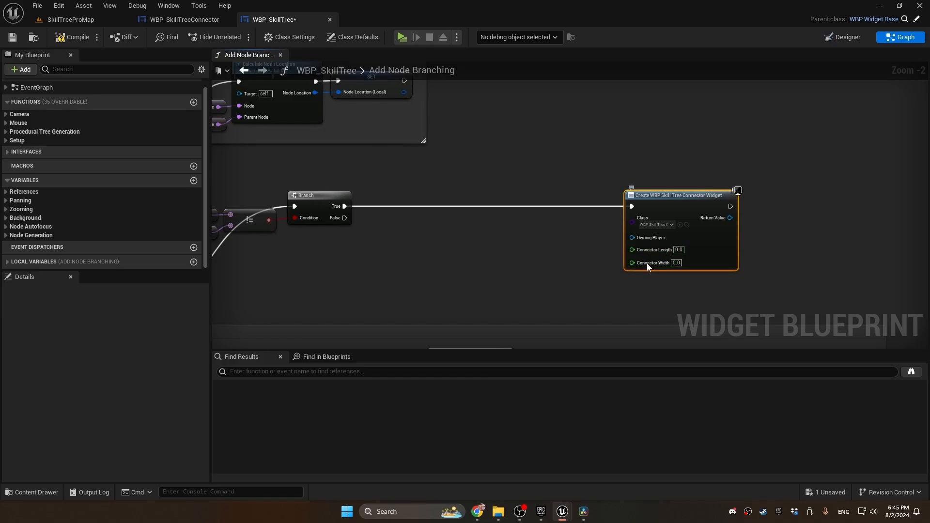
click(679, 249)
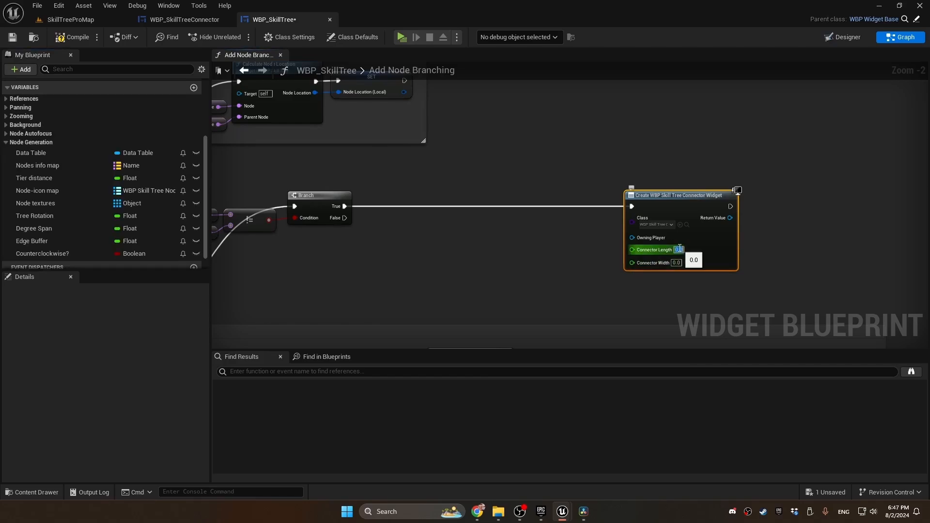
text(200)
key(Tab)
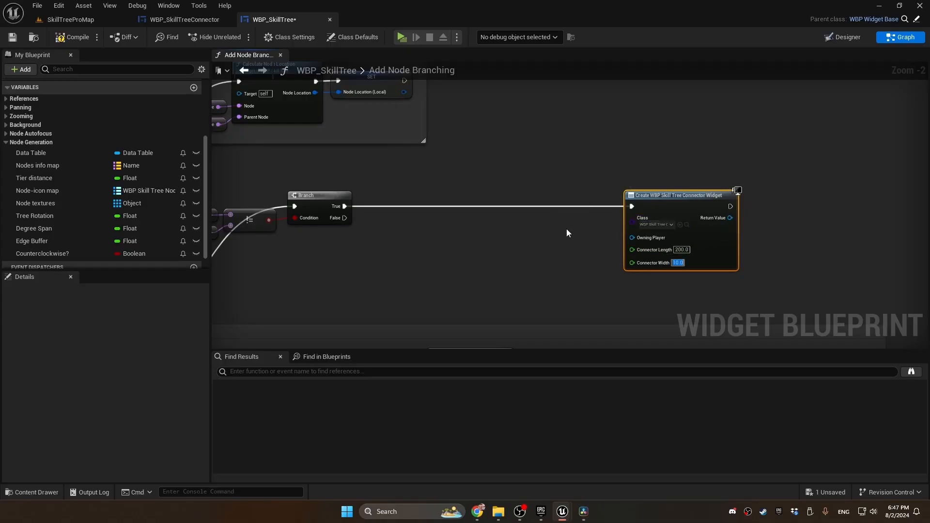
click(584, 265)
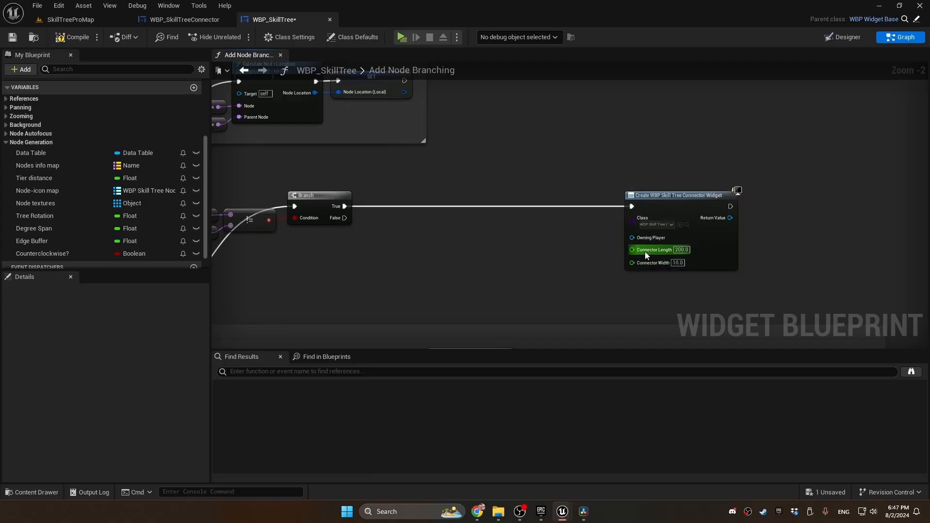
- Promote the Create Widget node's Return Value to a local variable named Connector (local)
right_drag(561, 262, 313, 259)
right_click(482, 215)
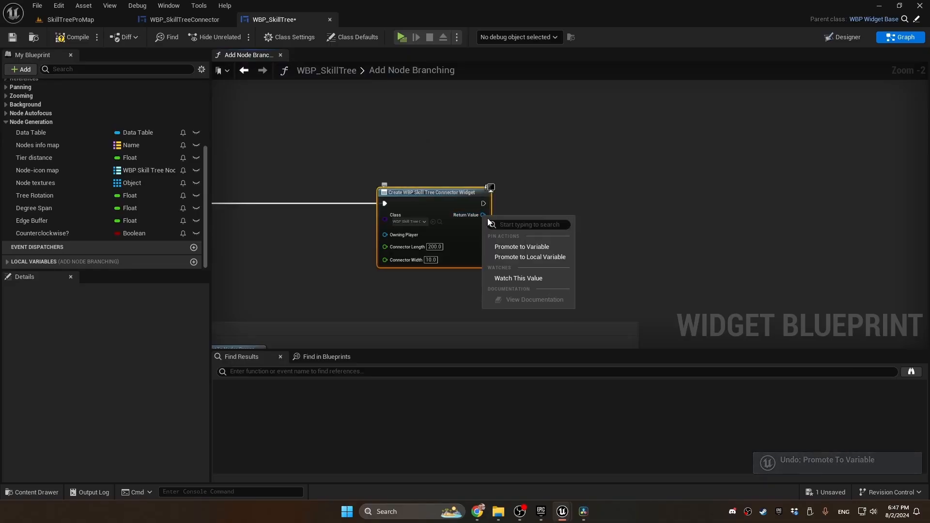
click(510, 256)
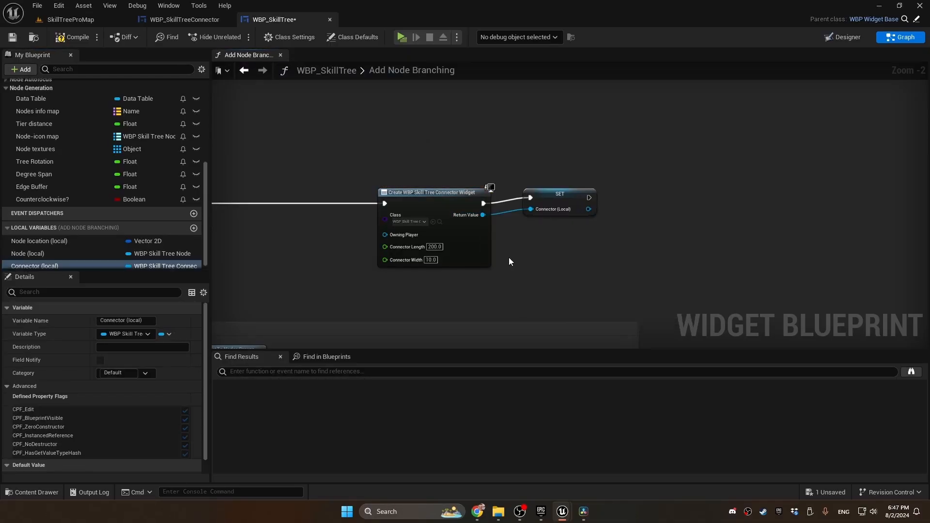
- Add a Get Player Controller node and feed it into the connector widget's Owning Player input
text(getplayer)
drag(385, 235, 314, 224)
key(Return)
click(503, 163)
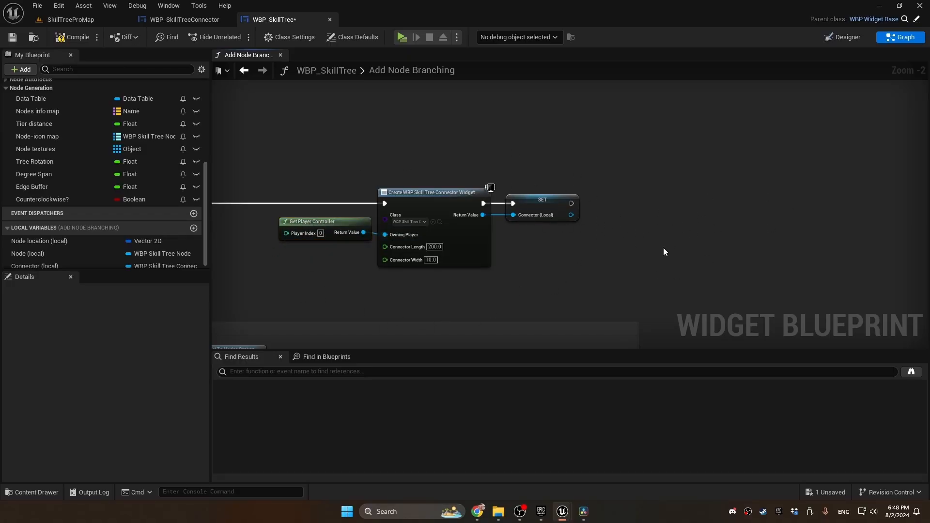
- Add an Add Widget To Nodes Canvas call and run it after the Set Connector (Local) node
right_drag(684, 256, 684, 210)
scroll(690, 226, down, 1)
scroll(679, 234, down, 1)
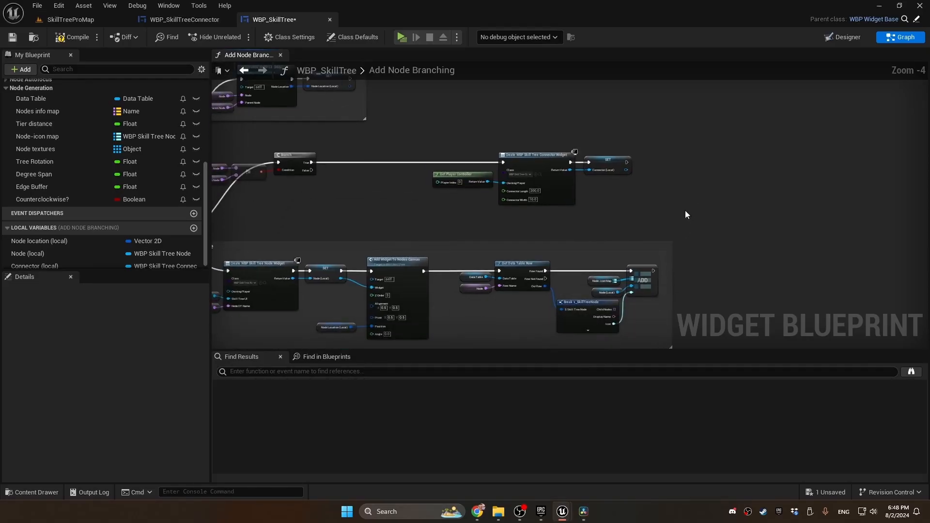
click(389, 261)
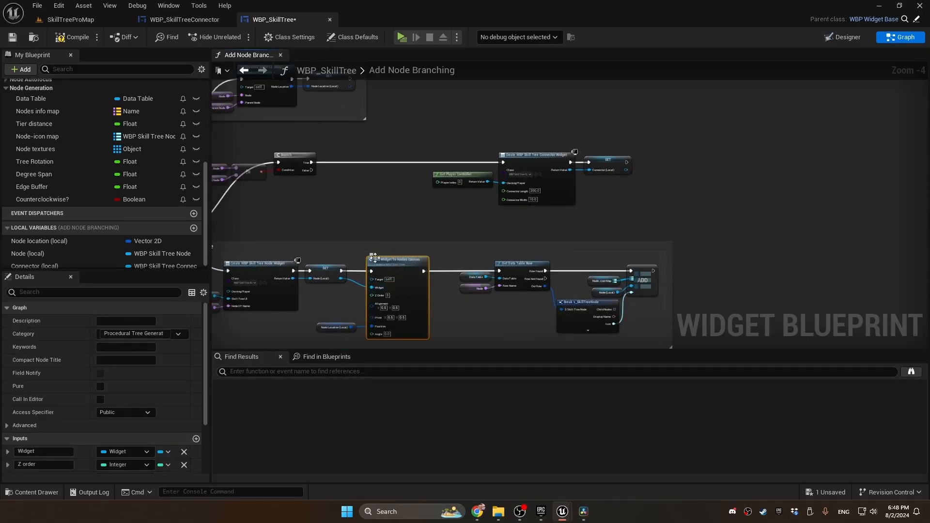
scroll(10, 155, up, 6)
click(6, 144)
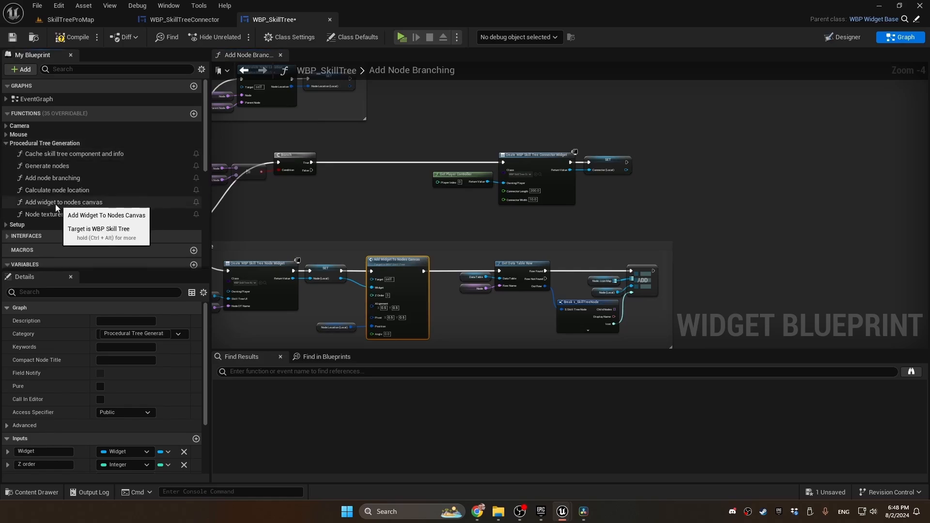
drag(48, 203, 675, 159)
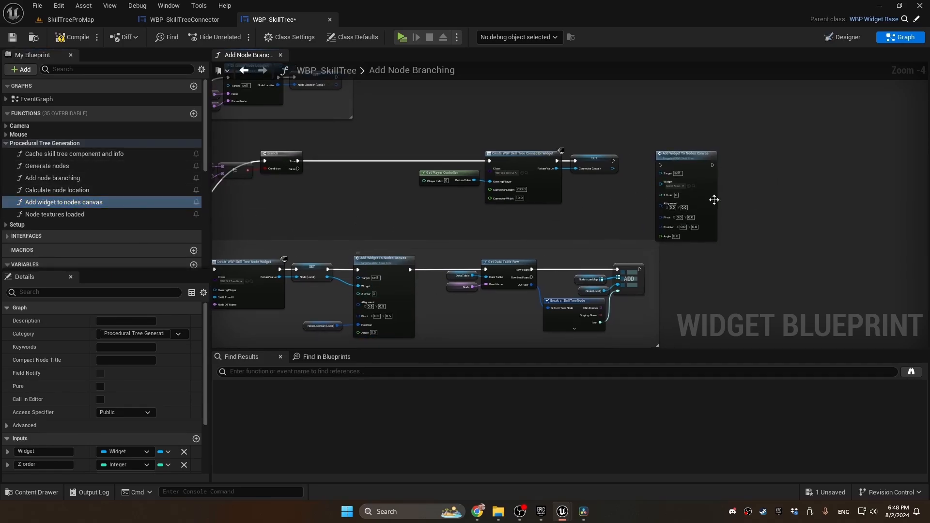
right_drag(758, 189, 543, 205)
drag(471, 176, 725, 171)
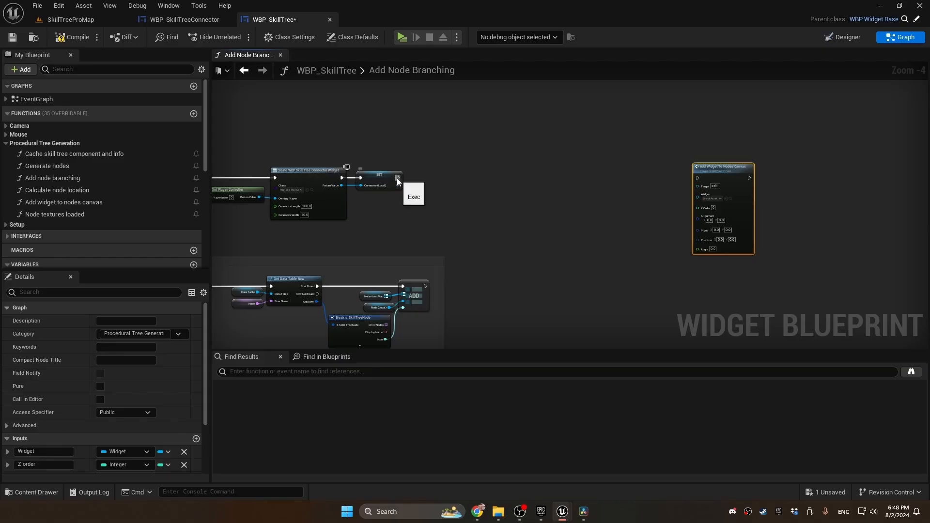
drag(397, 178, 697, 179)
drag(698, 178, 698, 178)
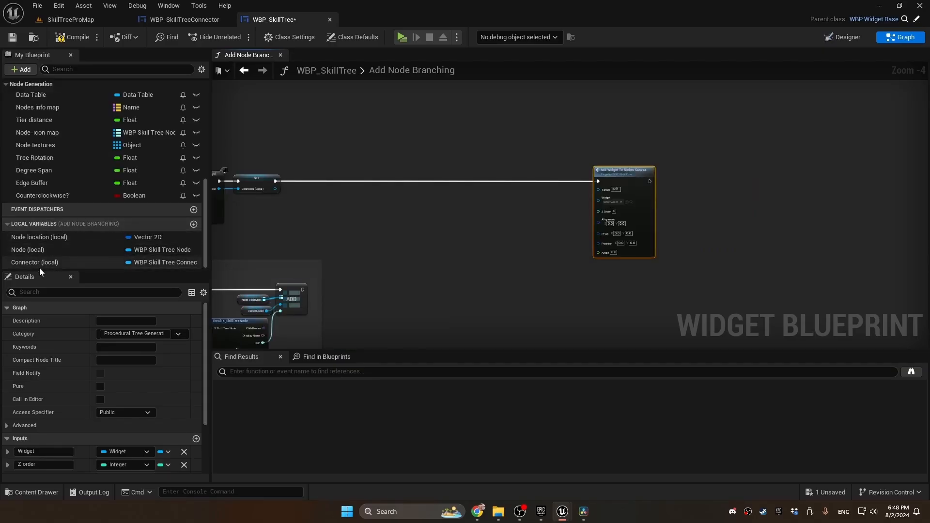
- Get the Connector (local) variable and connect it to the Widget input of the new Add Widget To Nodes Canvas node
drag(36, 262, 537, 202)
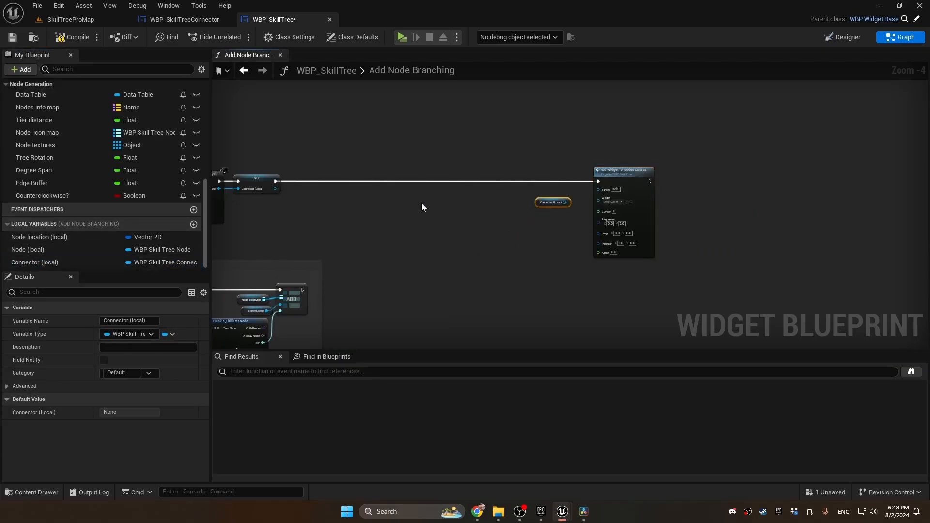
scroll(565, 206, up, 3)
drag(572, 201, 624, 196)
- Set the connector's Z Order to 2, using the skill node's Add Widget To Nodes Canvas call as reference
click(654, 206)
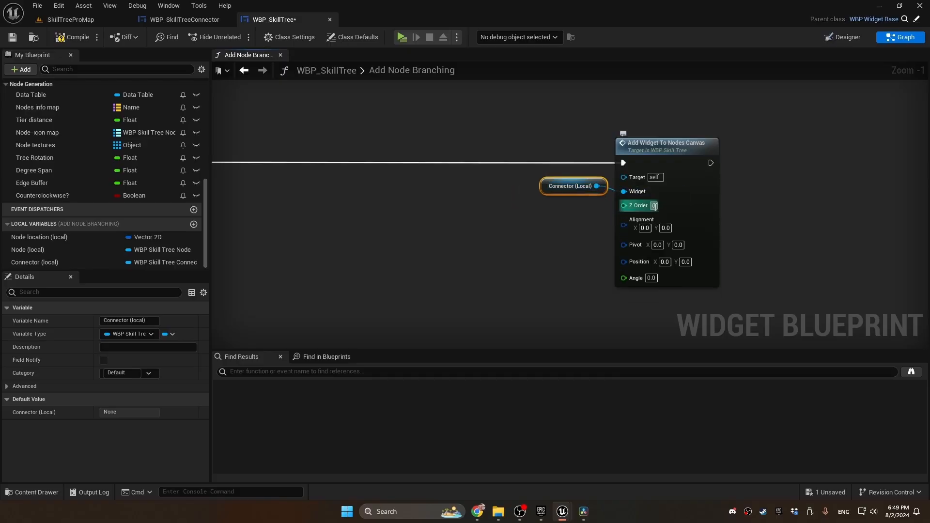
right_drag(399, 244, 689, 224)
scroll(513, 264, down, 3)
right_drag(340, 286, 490, 213)
scroll(342, 242, up, 2)
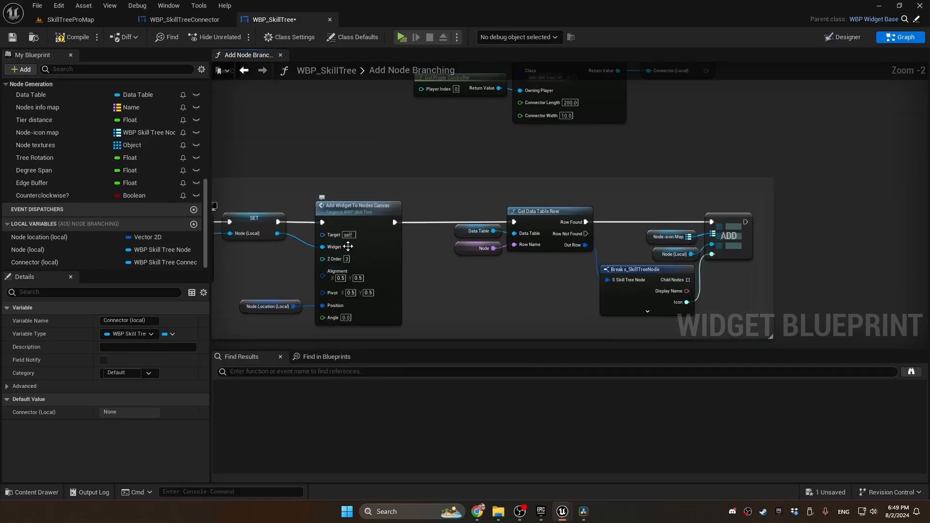
click(368, 212)
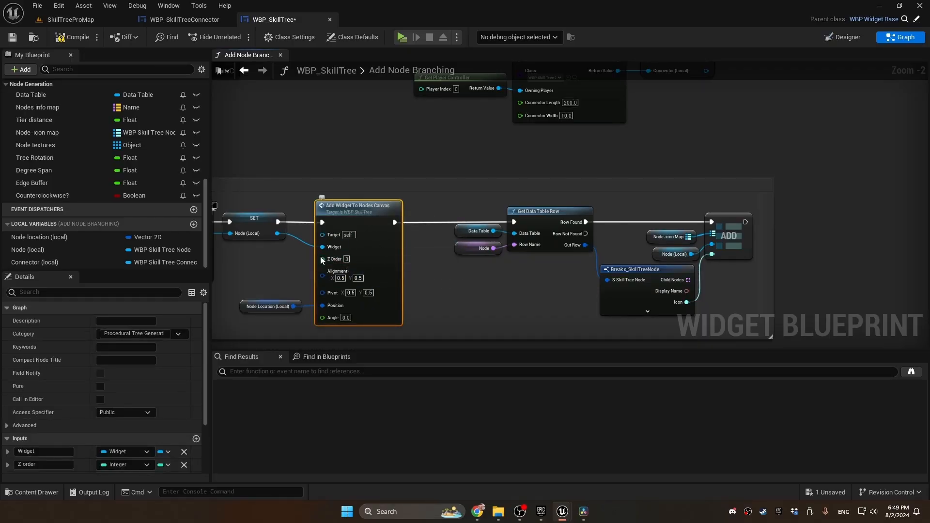
right_drag(879, 134, 266, 230)
- Set both Alignment and Pivot of the connector's Add Widget To Nodes Canvas node to X 0.5, Y 1.0
click(654, 211)
text(0.5)
key(Tab)
text(1.0)
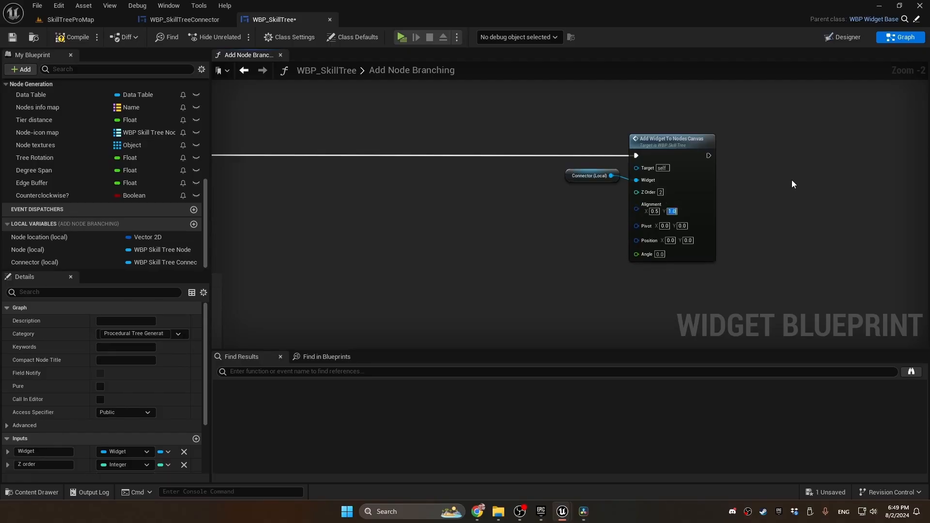
click(665, 226)
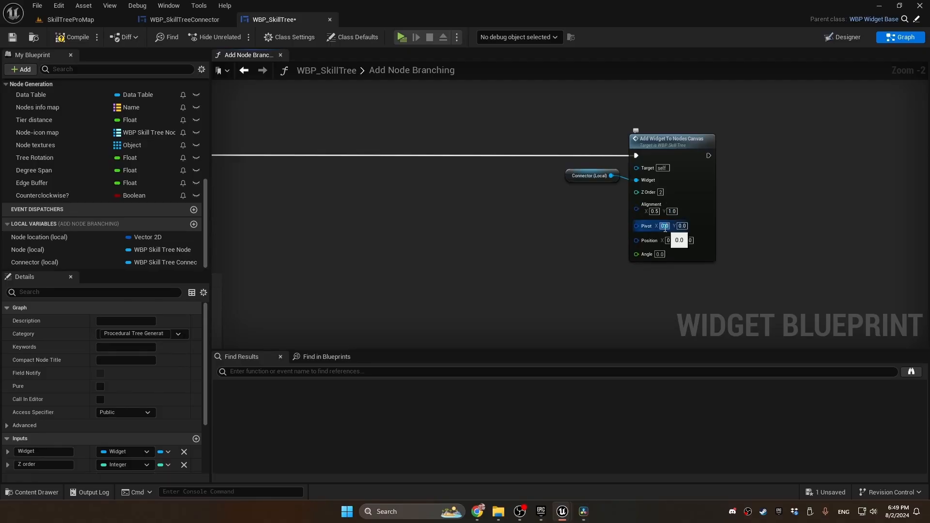
text(0.5)
key(Tab)
text(1)
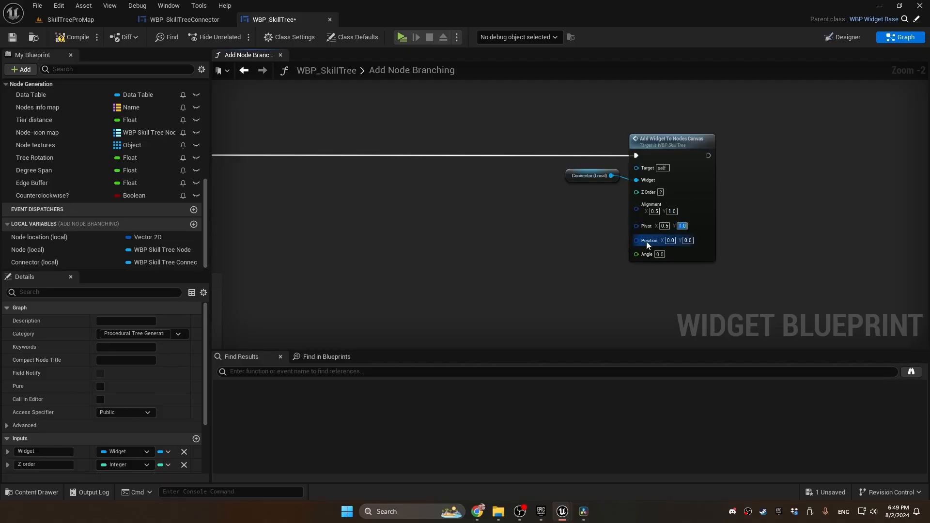
click(559, 254)
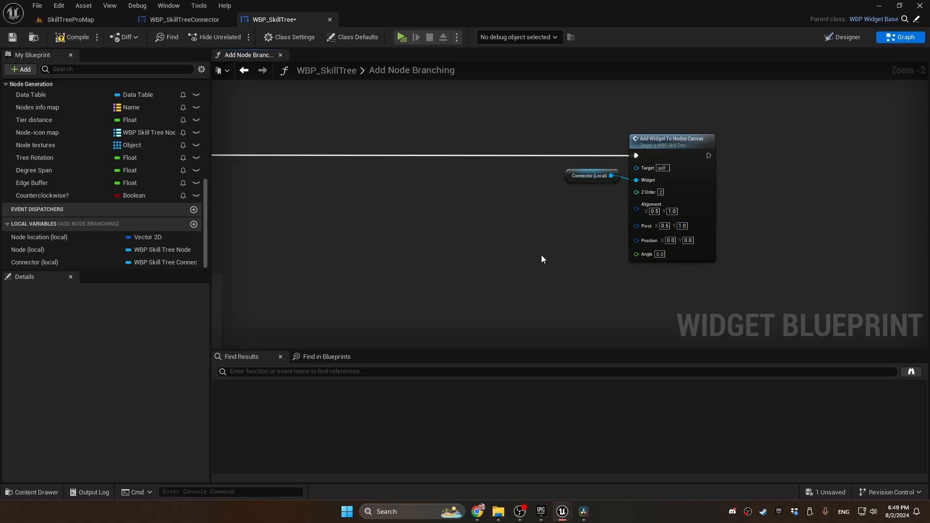
- Get Parent Node Location and connect it to the Position input of the connector's Add Widget To Nodes Canvas node
right_click(536, 202)
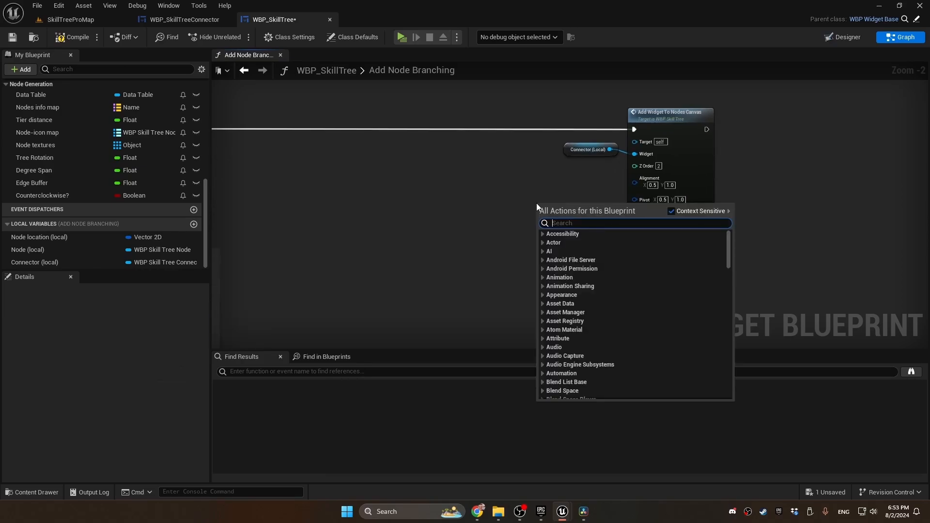
text(get parent node location)
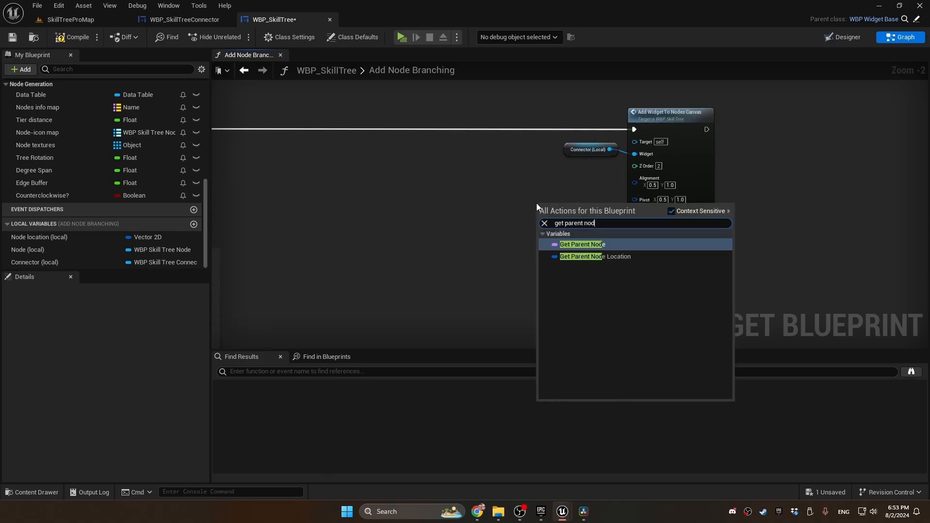
key(Return)
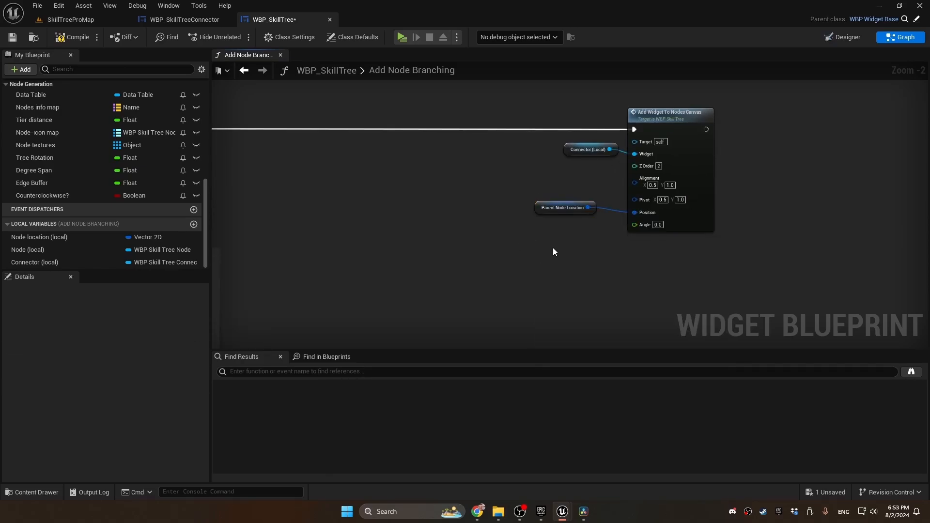
- Get Node Location (Local), duplicate the Parent Node Location getter, and subtract the parent location from the node location
ctrl+drag(39, 237, 431, 240)
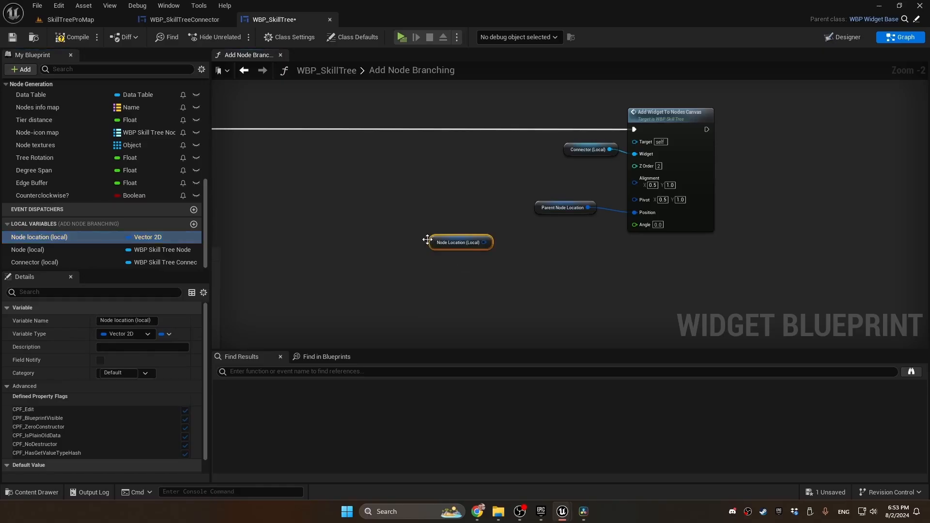
click(555, 208)
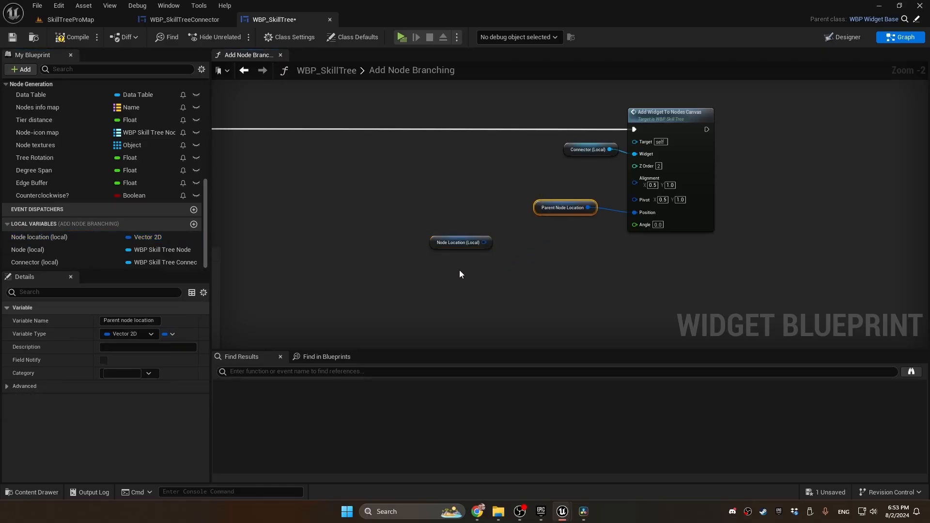
key(ctrl+c)
key(ctrl+v)
drag(429, 270, 440, 259)
shift+click(430, 248)
drag(409, 241, 427, 248)
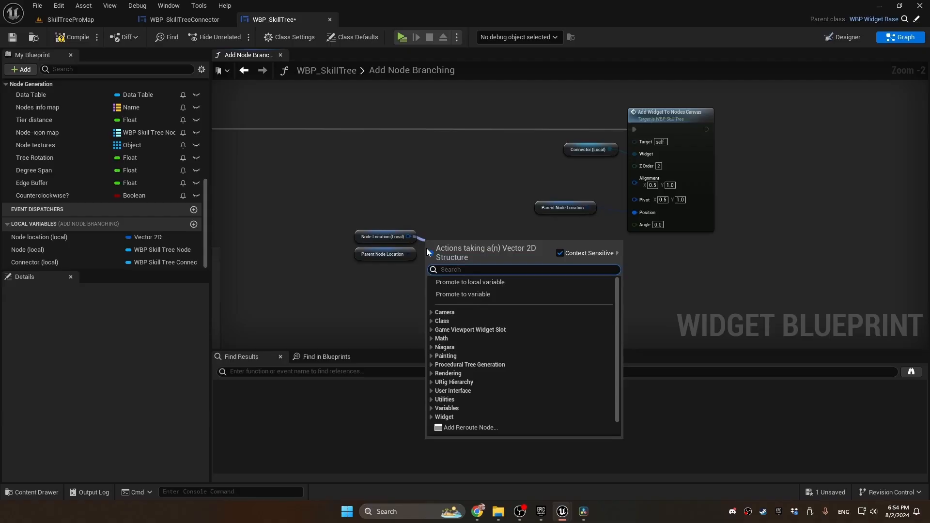
text(sub)
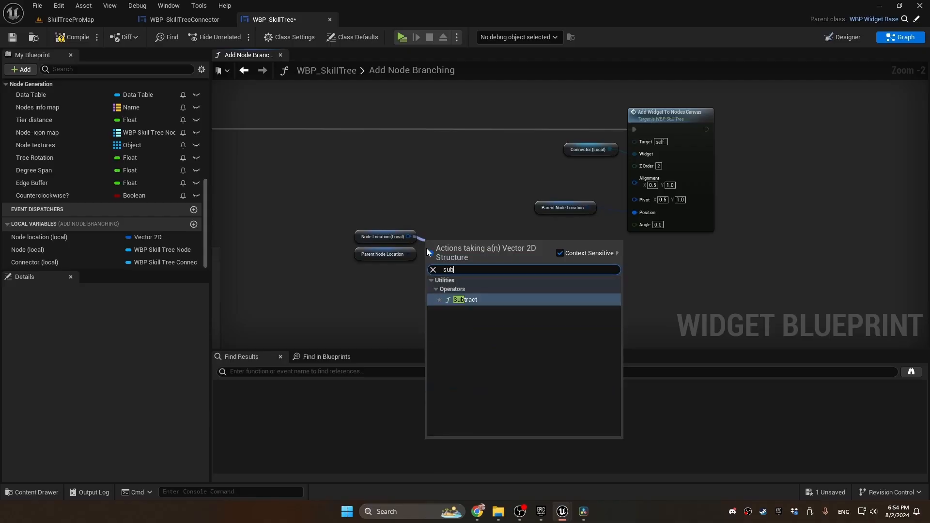
key(Return)
- Convert the subtraction result with To Vector (Vector2D) and feed it into a Rotation From X Vector node
drag(399, 248, 449, 251)
drag(449, 251, 419, 248)
text(to vec)
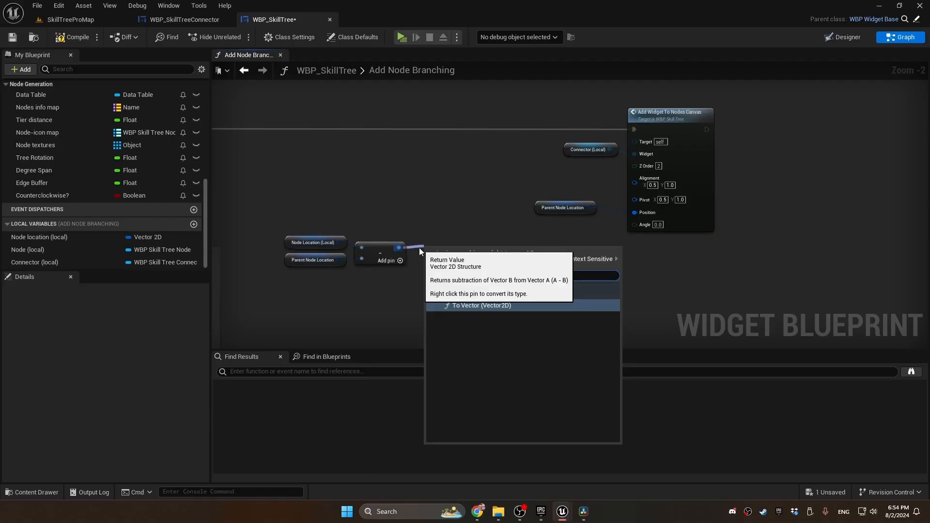
key(Return)
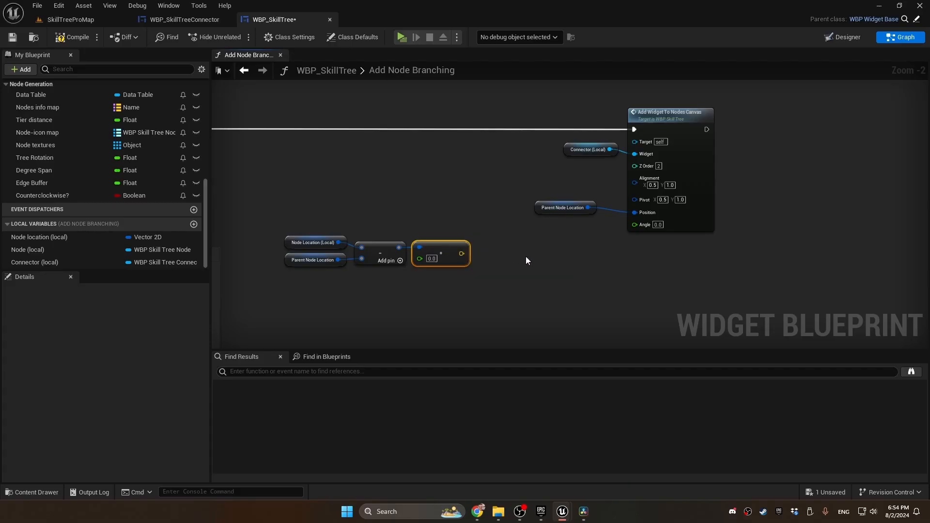
right_drag(454, 243, 431, 244)
drag(439, 254, 459, 255)
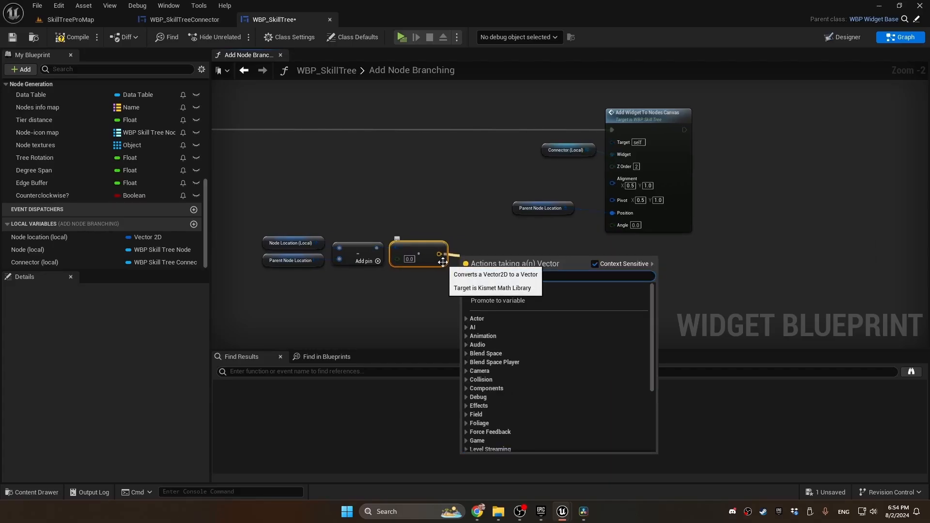
text(rotationfromx)
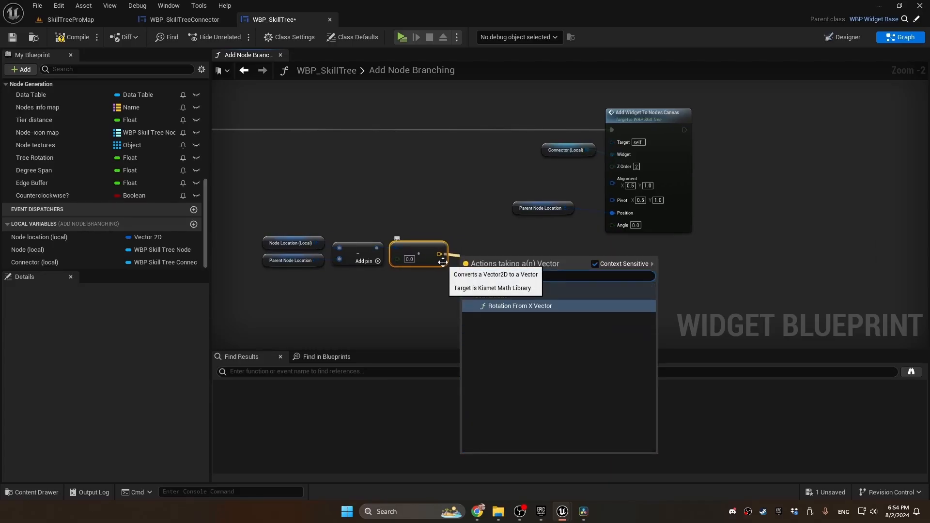
key(Return)
- Split the rotation's Return Value, add 90 to its Z (Yaw), and connect the sum to the Angle input
right_click(526, 257)
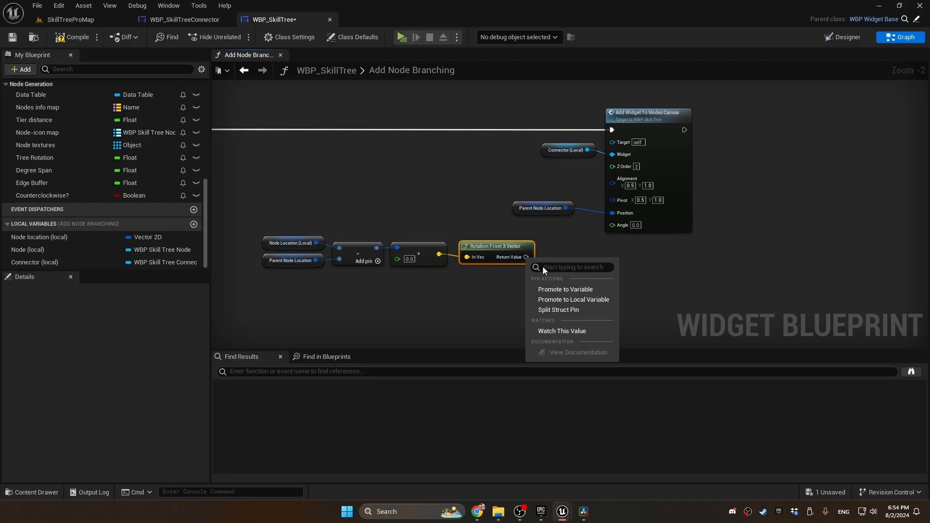
click(553, 310)
drag(538, 279, 559, 289)
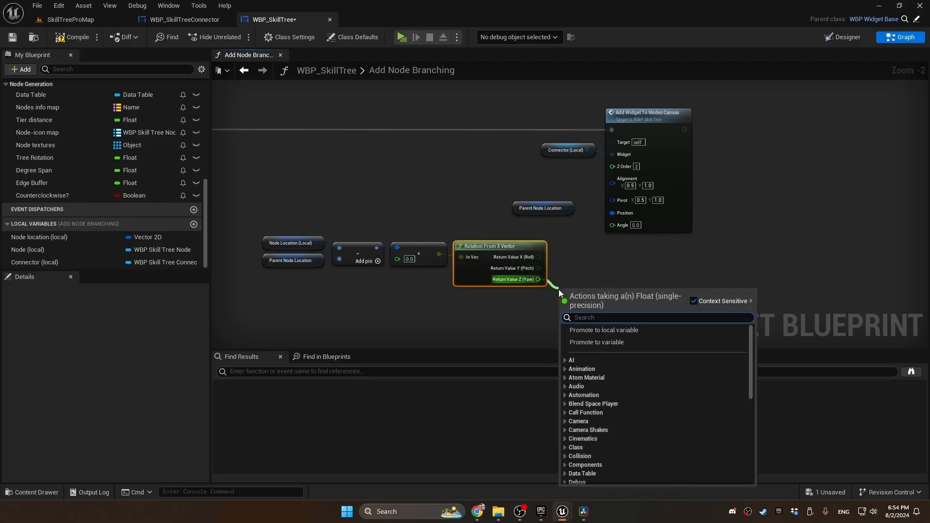
text(add)
key(Return)
click(581, 307)
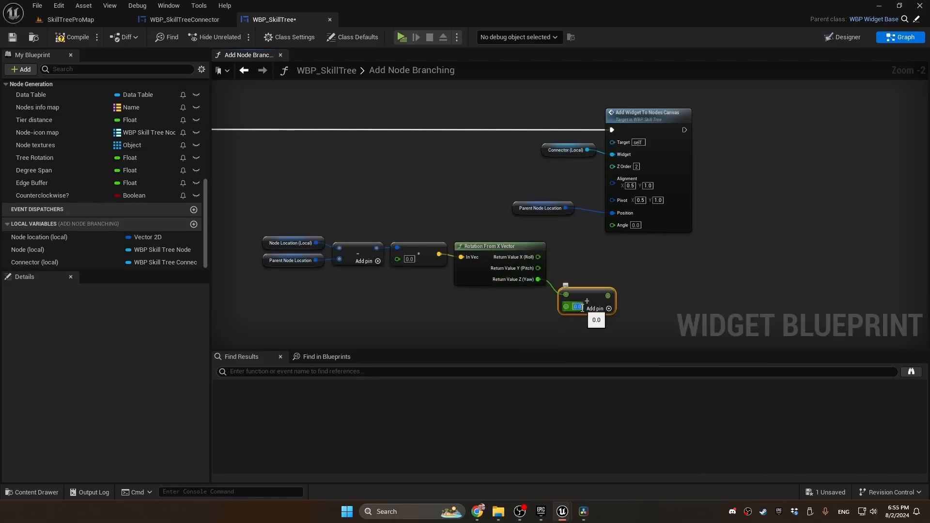
text(90)
drag(613, 313, 606, 296)
- Group the angle calculation nodes in a comment titled "Calculate connector angle"
drag(605, 278, 277, 313)
text(c)
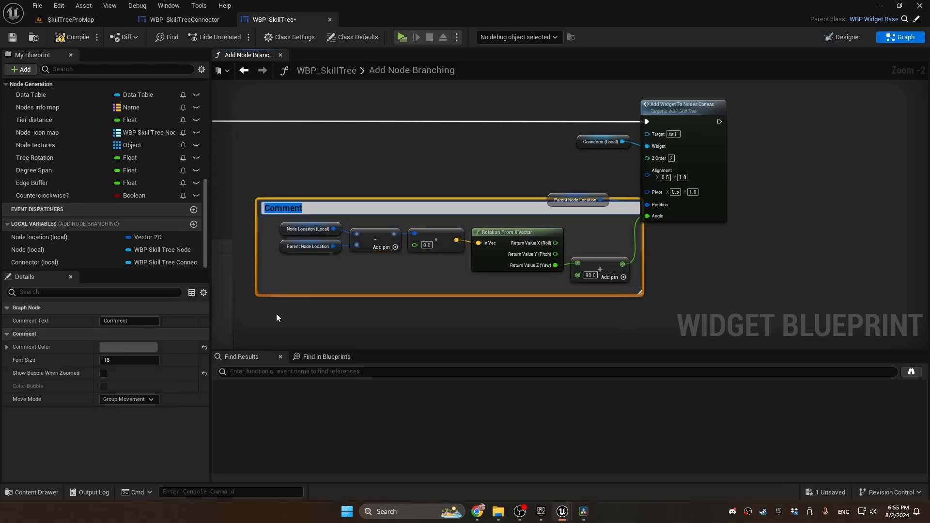
text(Calculate connec)
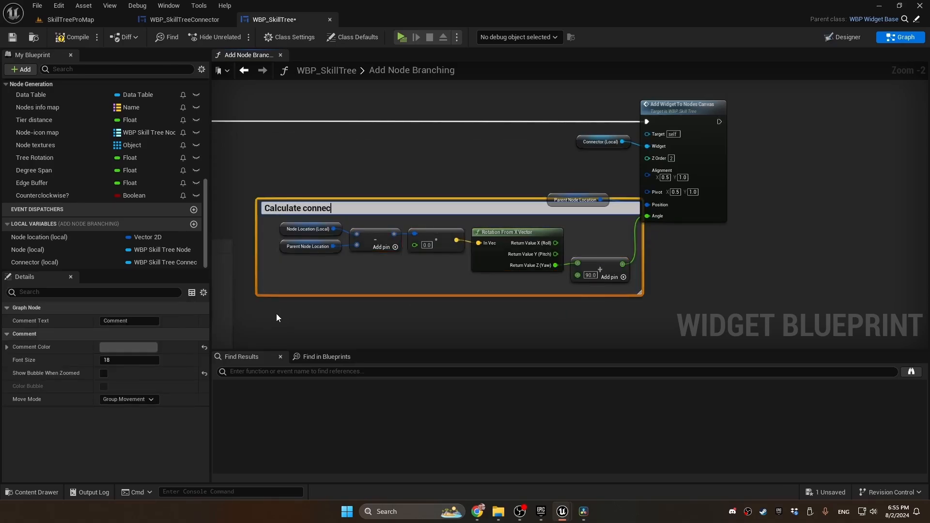
text(tor angle)
key(Return)
- Group the connector creation nodes in Add Node Branching, including the angle calculation, in a comment titled "Add connector"
scroll(383, 253, down, 6)
right_drag(497, 219, 685, 178)
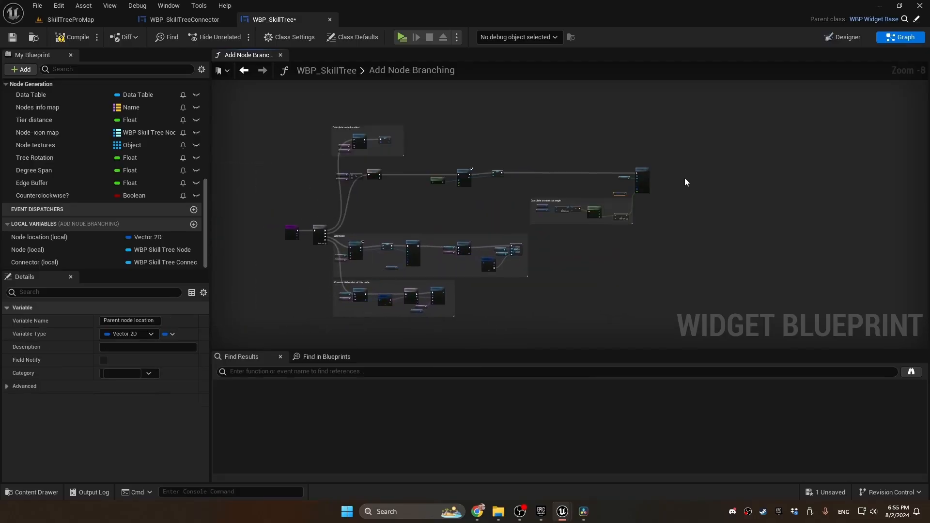
drag(681, 163, 330, 226)
text(c)
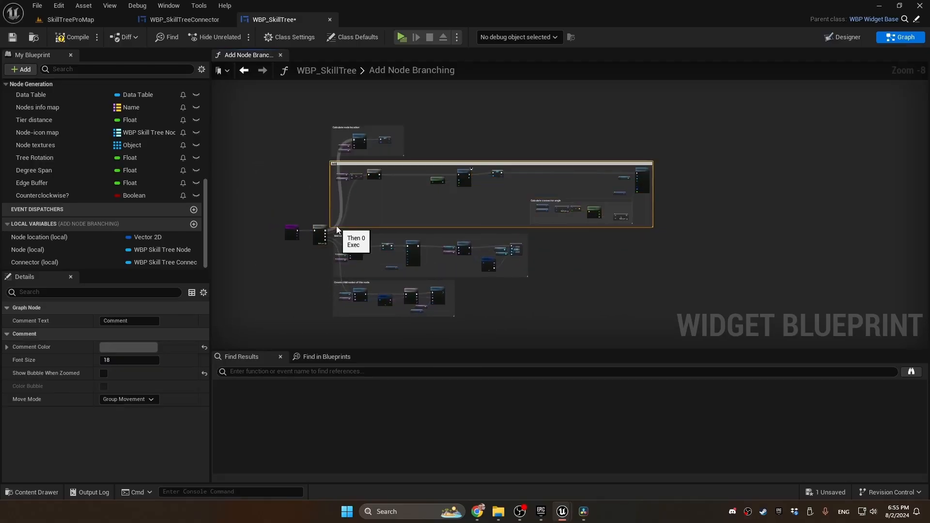
text(Add connector)
key(Return)
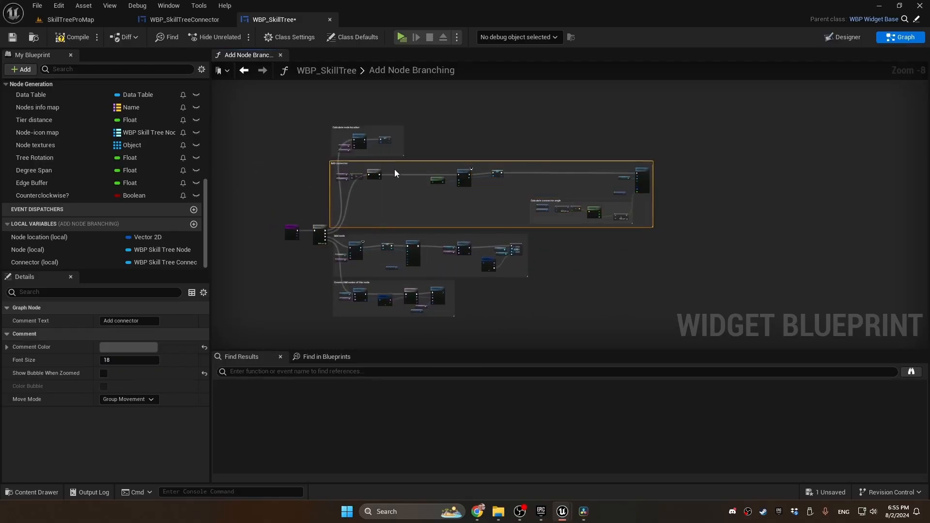
- Remove the Parent Node getter from the Add connector section's not-equal check, compare Node against "Base" instead, and save
scroll(385, 167, up, 1)
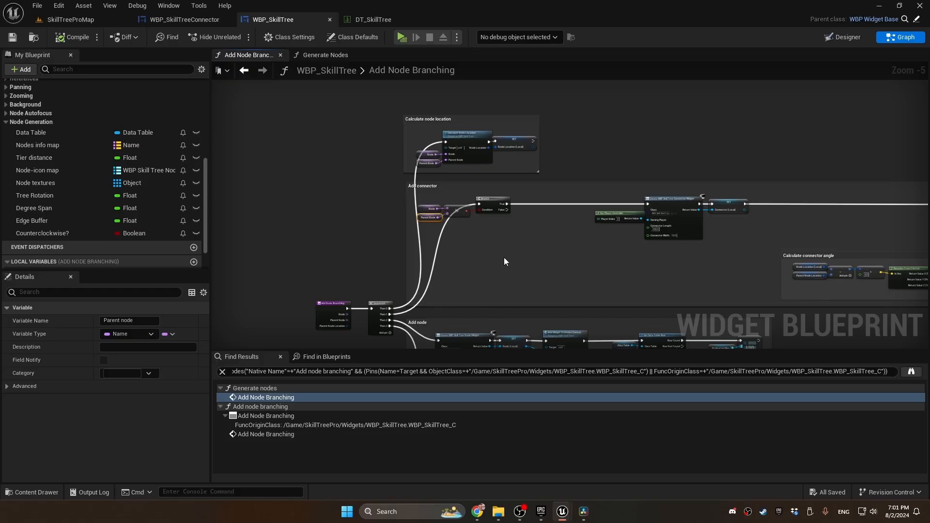
scroll(438, 242, up, 3)
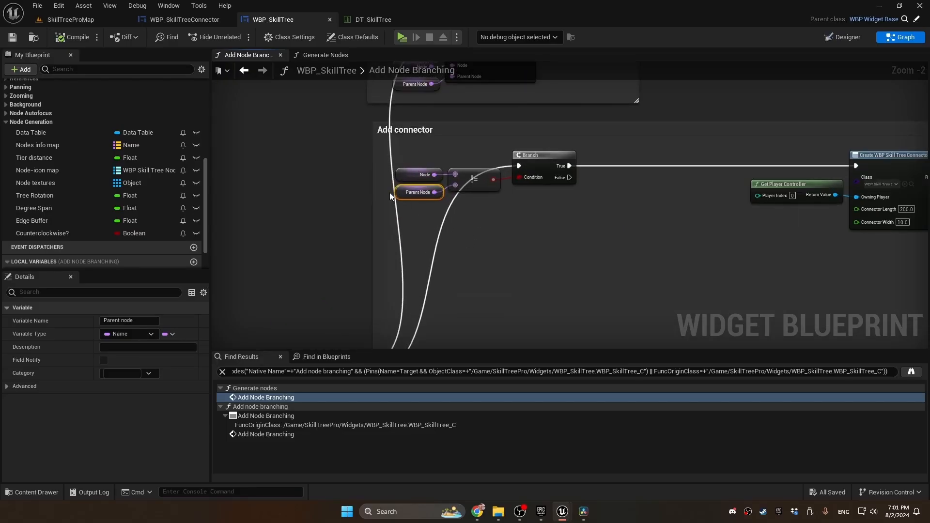
key(Delete)
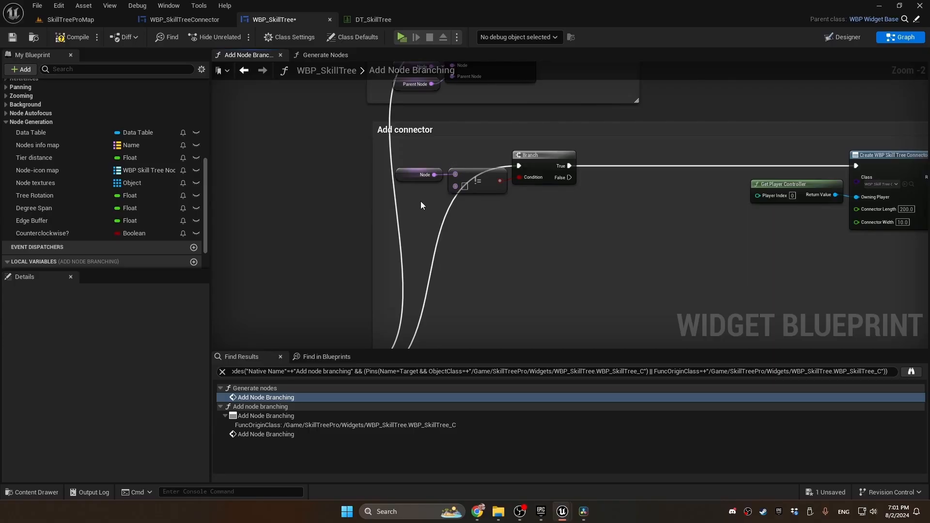
click(465, 187)
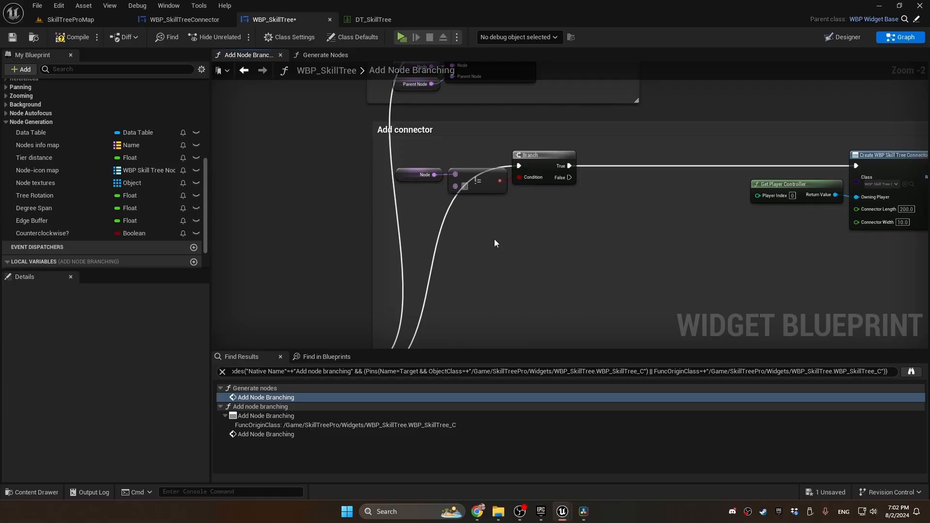
text(Base)
key(Return)
key(ctrl+s)
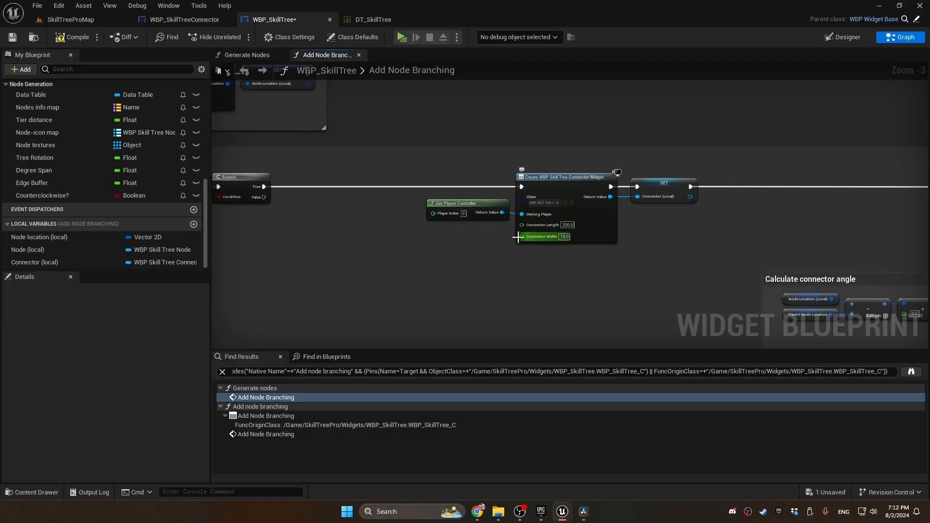
- Compute the Distance 2D between Node Location (Local) and Parent Node Location, and feed it into Connector Length on the Create connector widget node
ctrl+drag(39, 237, 344, 231)
right_click(344, 255)
text(get parent)
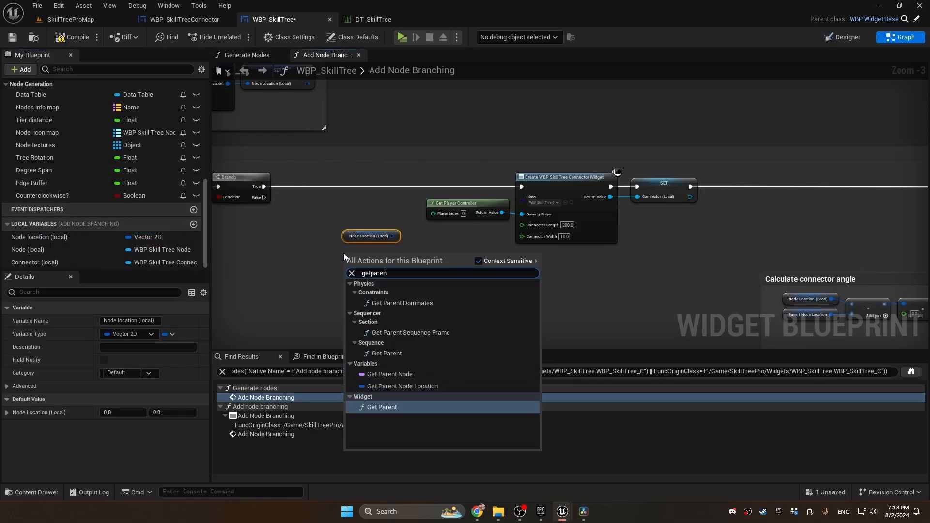
key(Return)
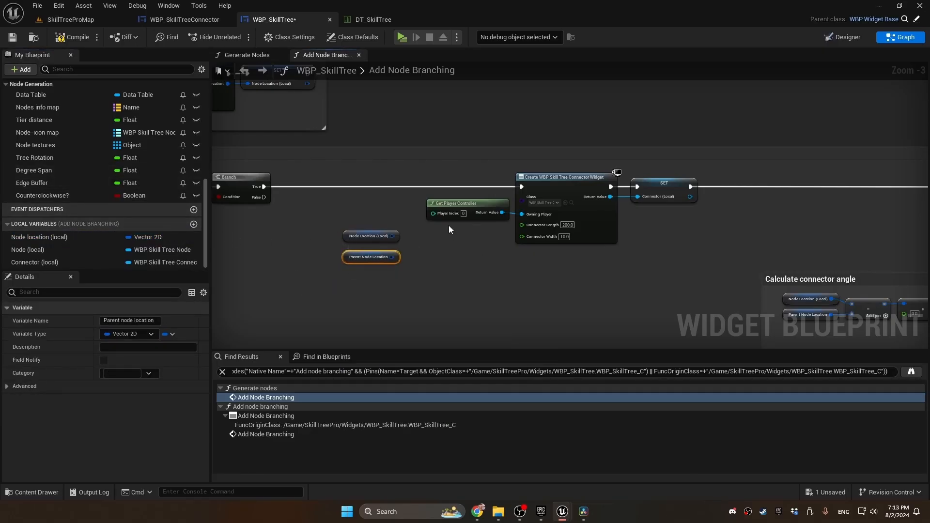
drag(371, 241, 387, 248)
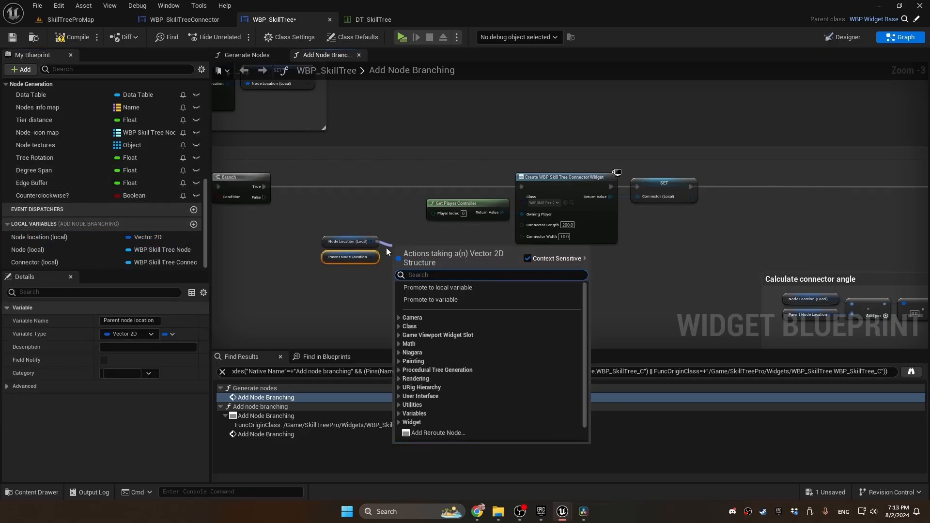
text(distance)
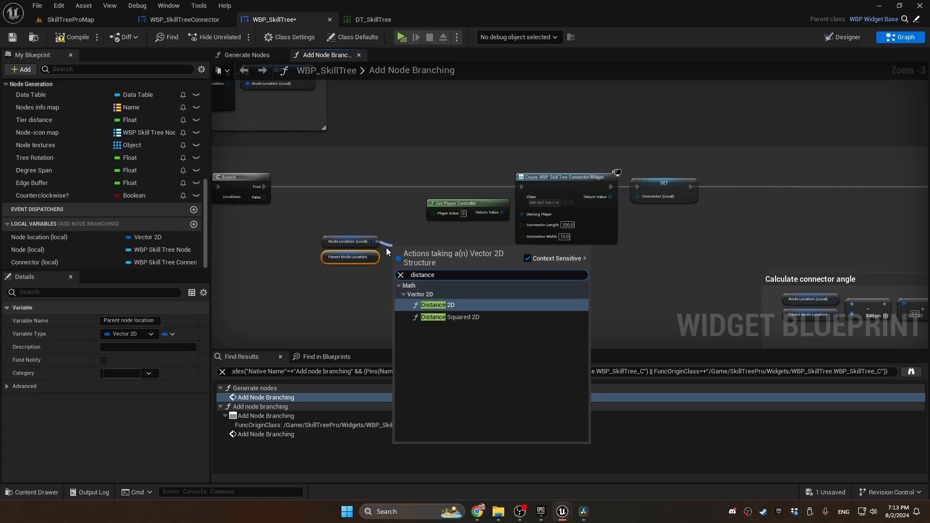
key(Return)
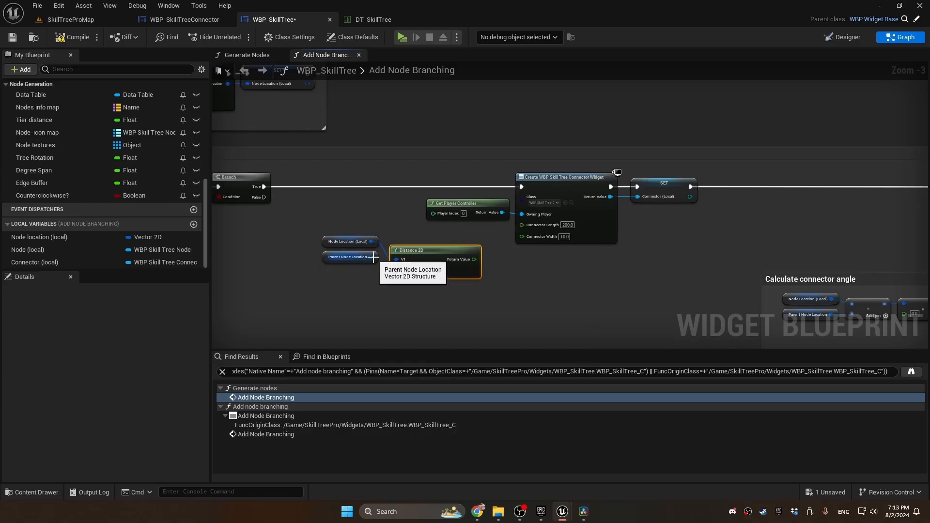
drag(372, 257, 396, 271)
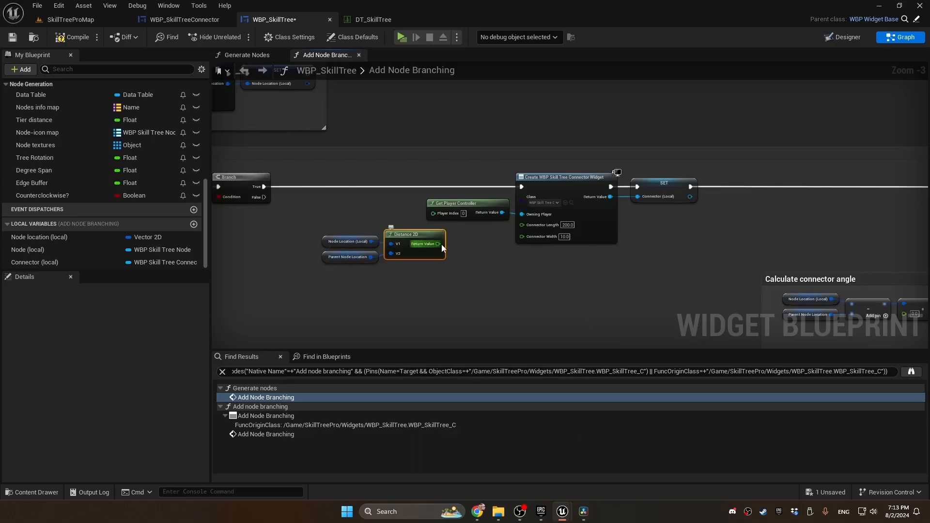
drag(440, 244, 524, 224)
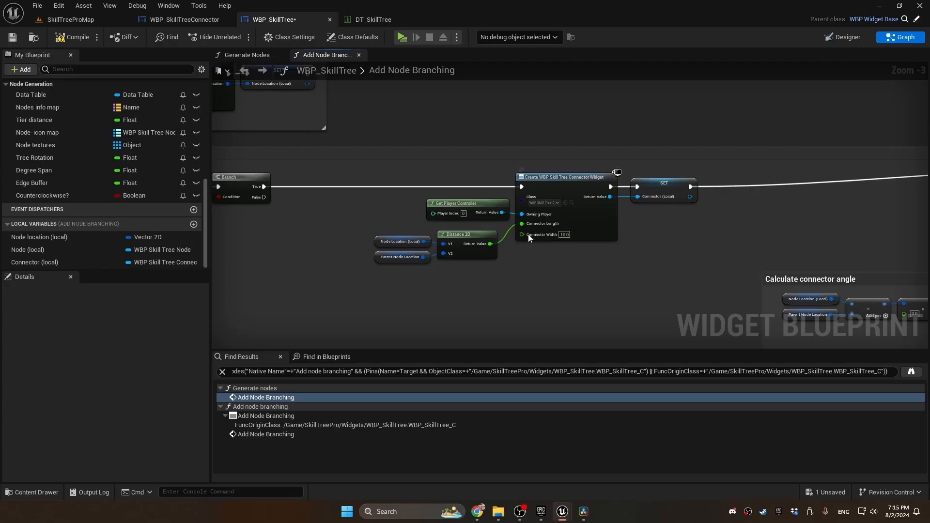
- Add an Event Construct node to the Event Graph of WBP_SkillTreeConnector
click(179, 19)
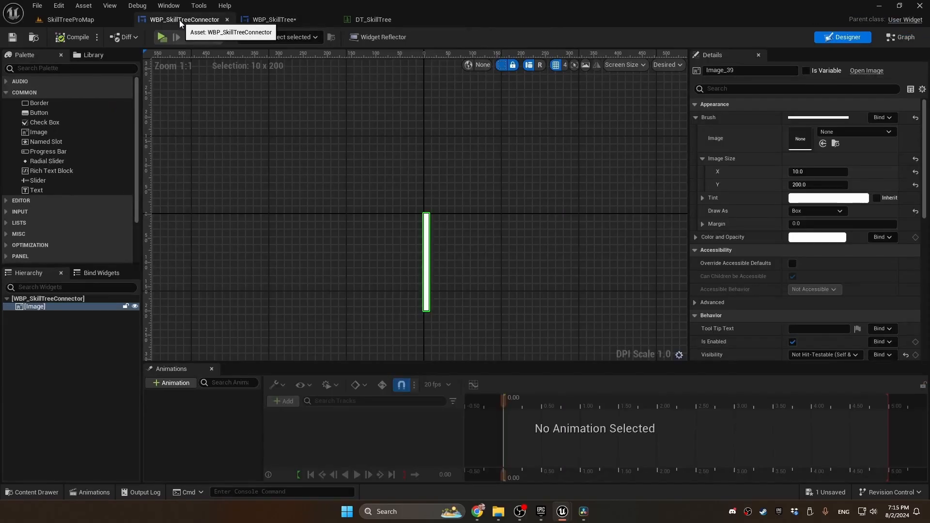
click(899, 38)
right_click(352, 194)
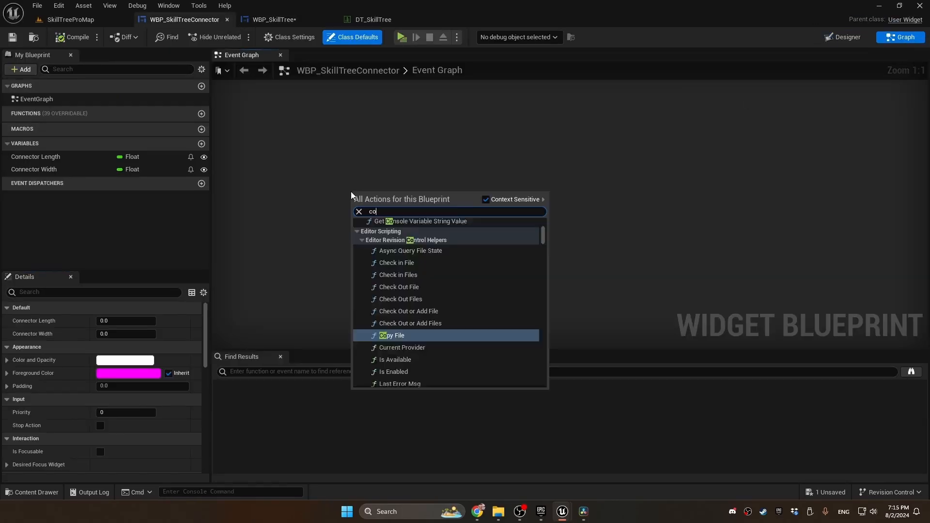
text(construct)
key(Return)
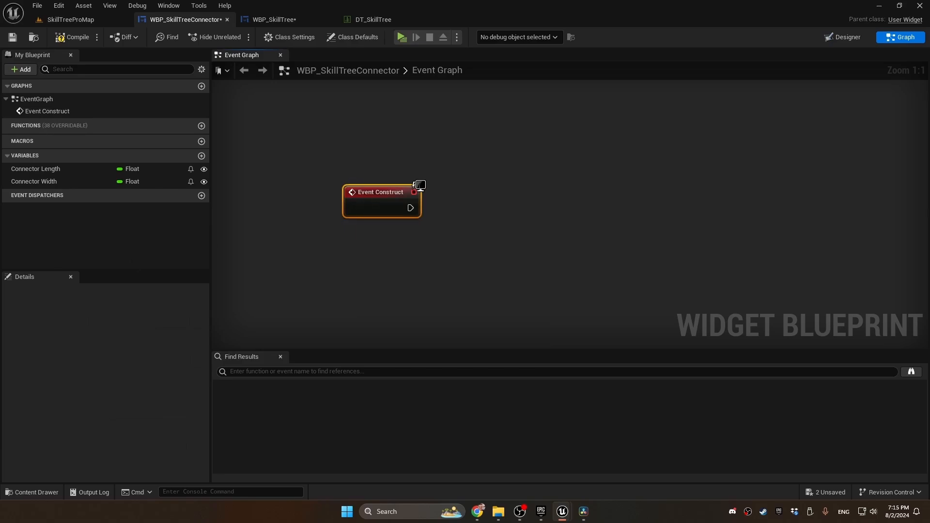
- Expose the connector's image widget Image_39 as a variable and return to the Event Graph
click(838, 37)
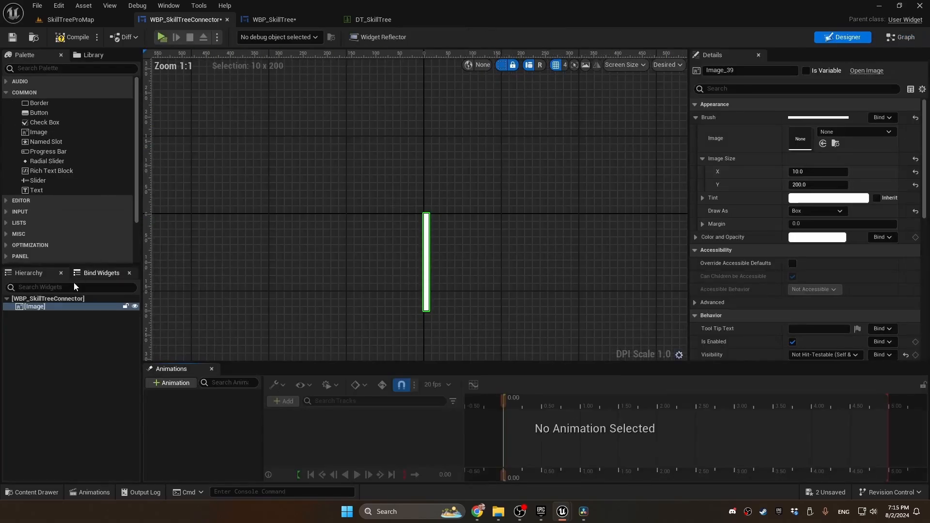
click(806, 70)
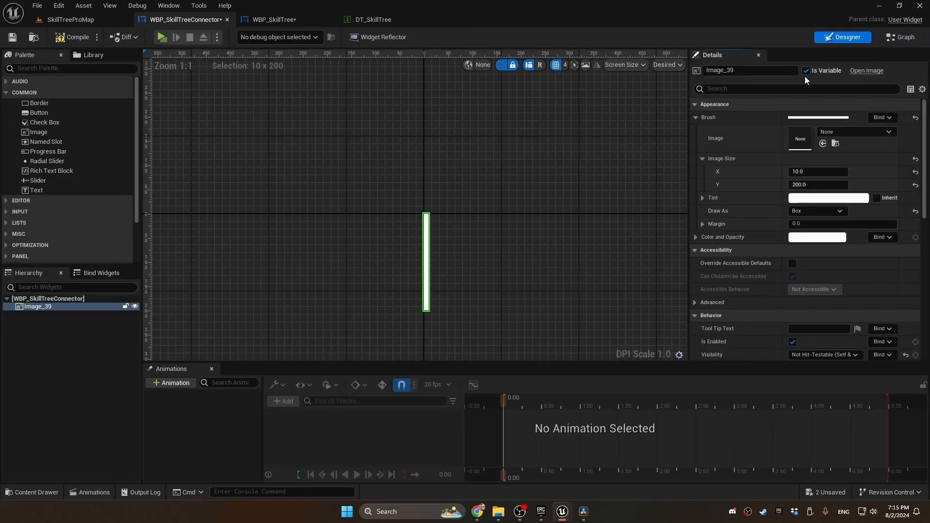
click(901, 37)
- Call Set Brush on Image_39 from Event Construct and split its In Brush struct pin
drag(25, 192, 389, 216)
drag(438, 219, 472, 208)
text(setbrush)
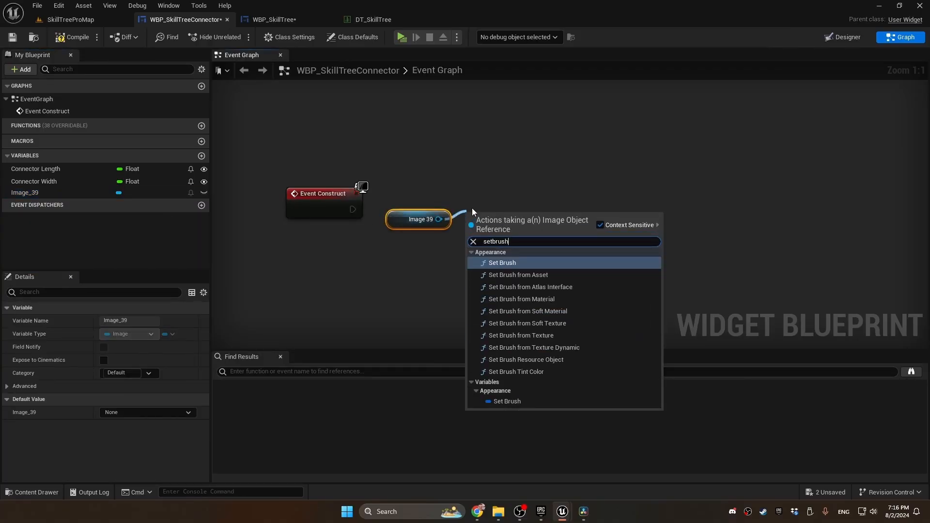
key(Return)
mouse_move(352, 209)
mouse_down()
mouse_move(424, 225)
mouse_move(474, 208)
mouse_up()
right_click(476, 237)
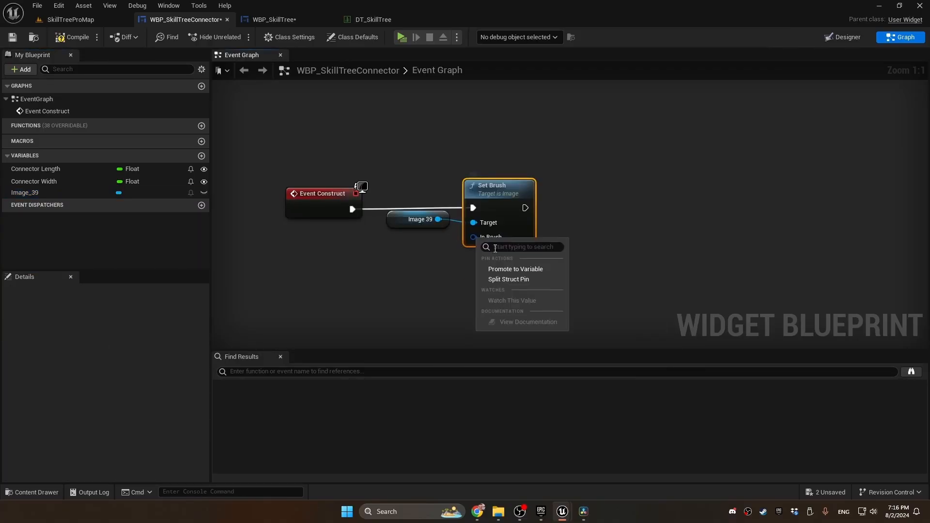
click(492, 278)
- Get the current Brush of Image_39 and split its struct output pin
right_drag(448, 261, 480, 167)
drag(471, 124, 383, 158)
text(getbrush)
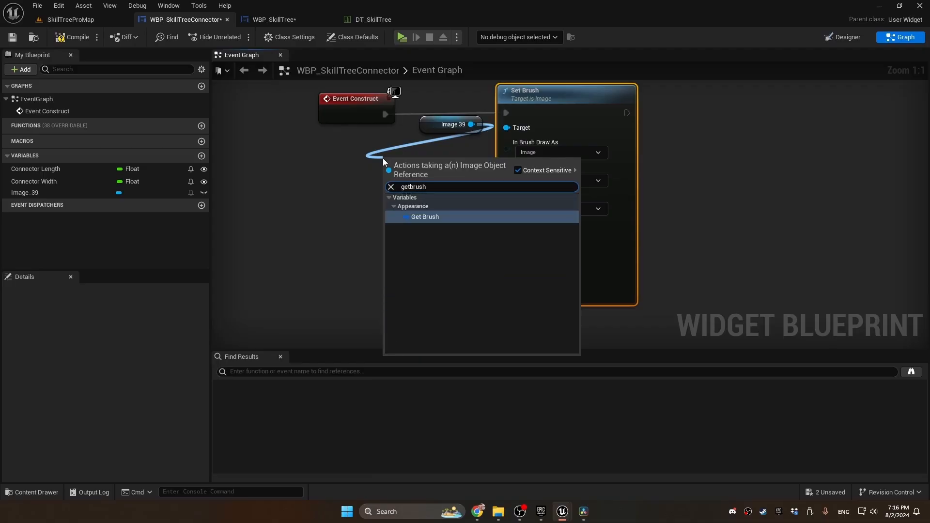
key(Return)
right_click(453, 162)
click(478, 189)
- Split In Brush Image Size on Set Brush, connecting Connector Width to X and Connector Length to Y
right_drag(513, 222, 467, 215)
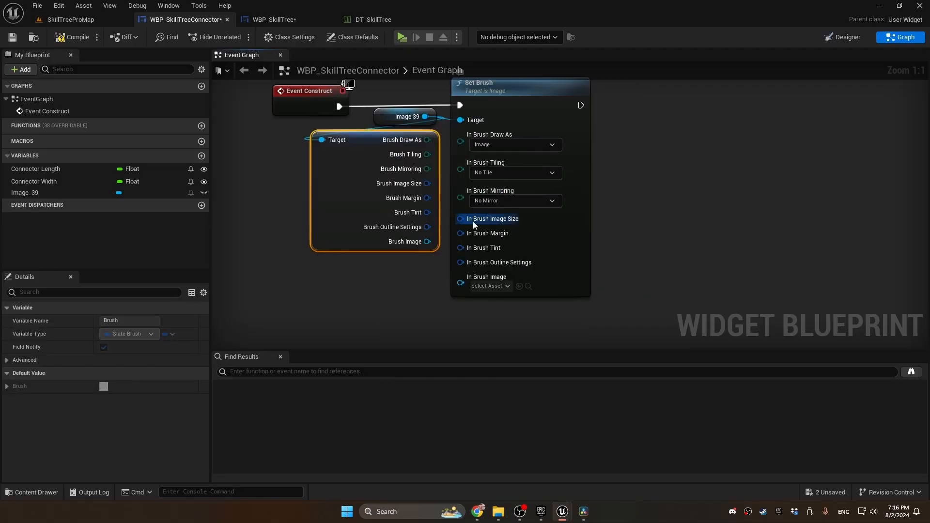
right_click(461, 218)
click(492, 257)
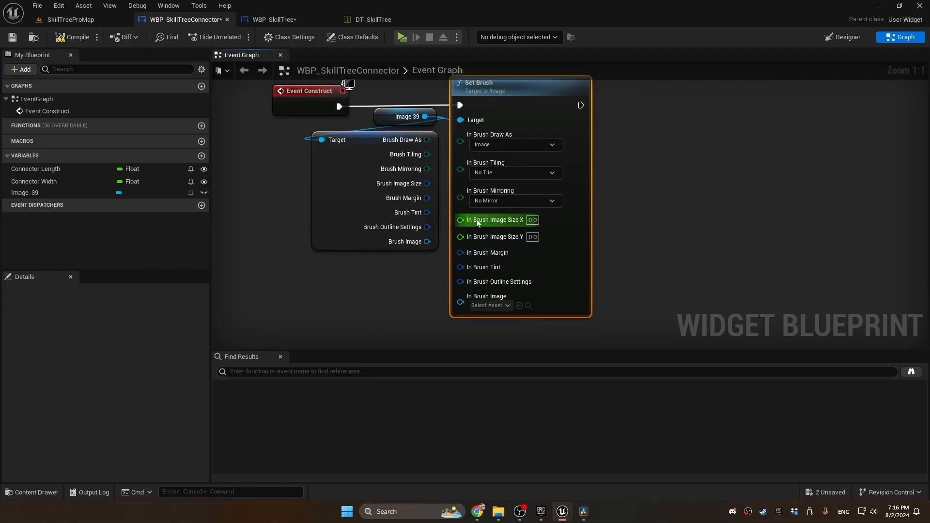
drag(34, 181, 369, 257)
mouse_move(424, 263)
mouse_down()
mouse_move(458, 255)
mouse_move(472, 219)
mouse_up()
mouse_move(344, 301)
mouse_down()
mouse_move(485, 238)
mouse_move(474, 248)
mouse_up()
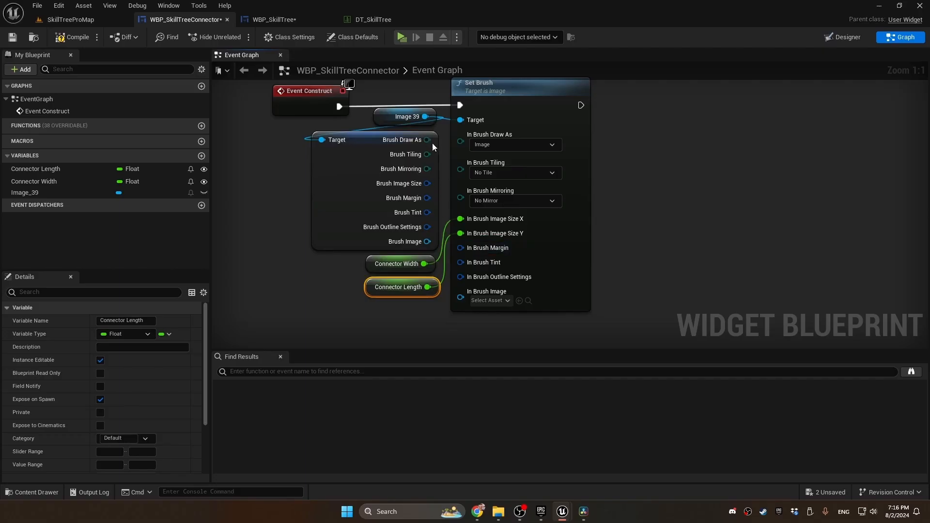
- Connect the remaining Brush outputs, except Image Size, to the matching Set Brush inputs and save the connector widget
mouse_move(427, 139)
mouse_down()
mouse_move(470, 141)
mouse_move(461, 141)
mouse_up()
mouse_move(427, 154)
mouse_down()
mouse_move(467, 155)
mouse_move(461, 165)
mouse_up()
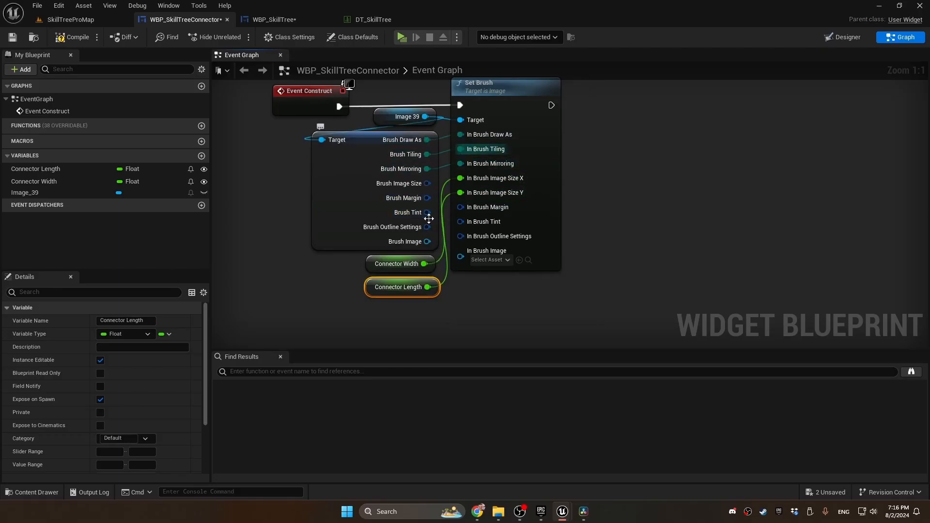
mouse_move(427, 198)
mouse_down()
mouse_move(464, 209)
mouse_move(461, 236)
mouse_up()
drag(428, 241, 461, 251)
key(ctrl+s)
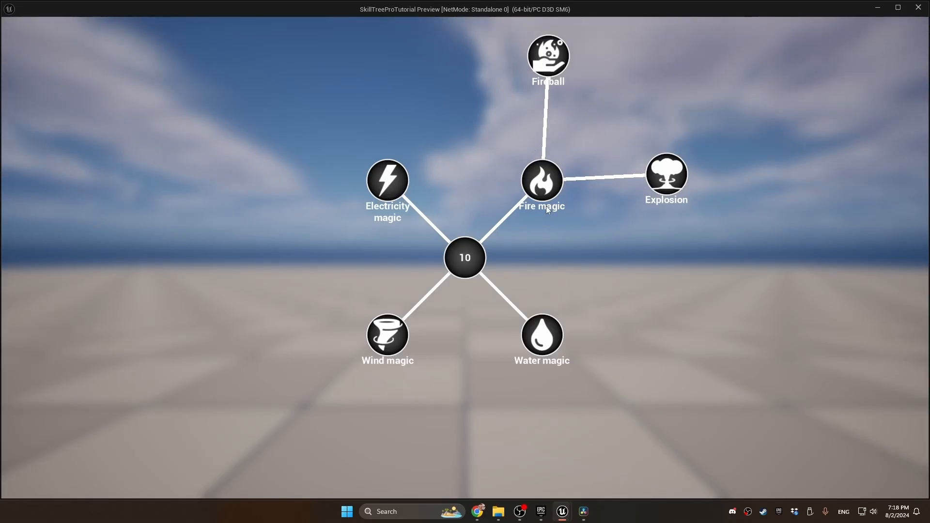
- Toggle the skill tree closed and open repeatedly in the game preview to check the connectors between nodes
key(Tab)
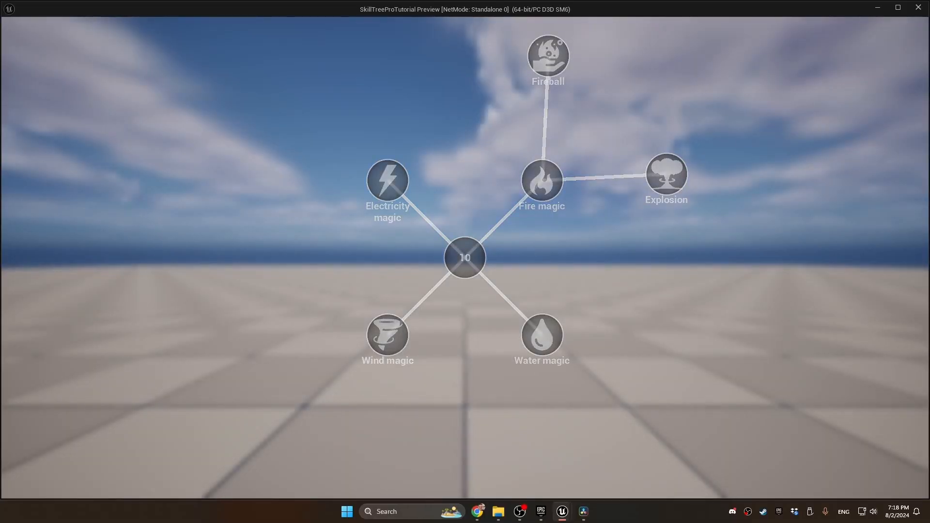
key(Tab)
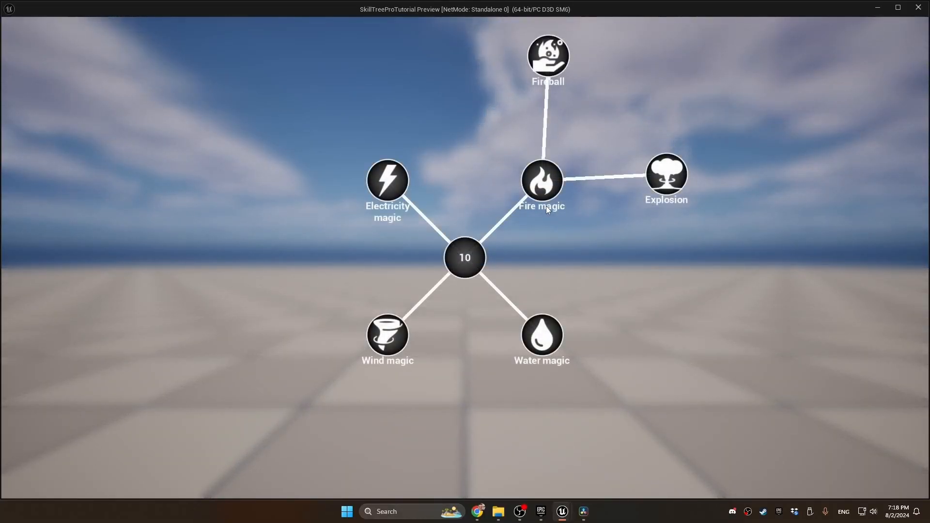
key(Tab)
key(Tab)
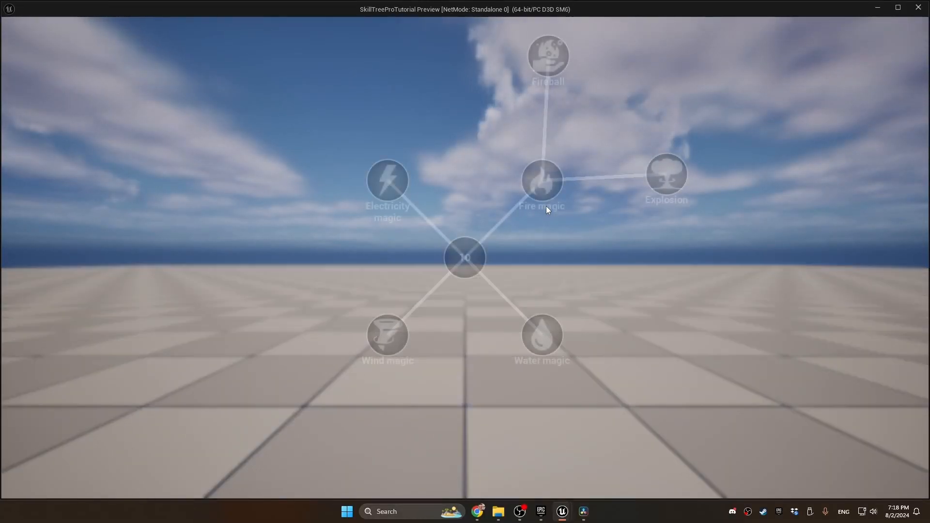
key(Tab)
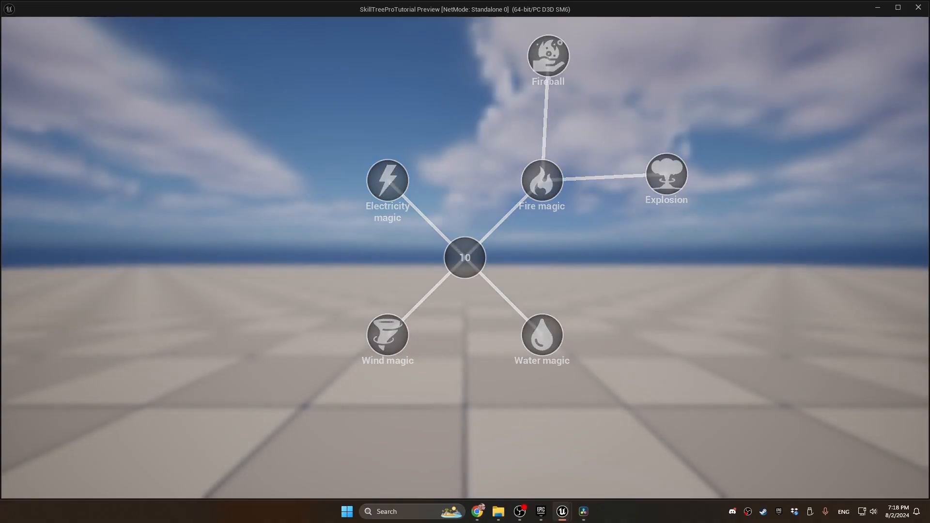
key(Tab)
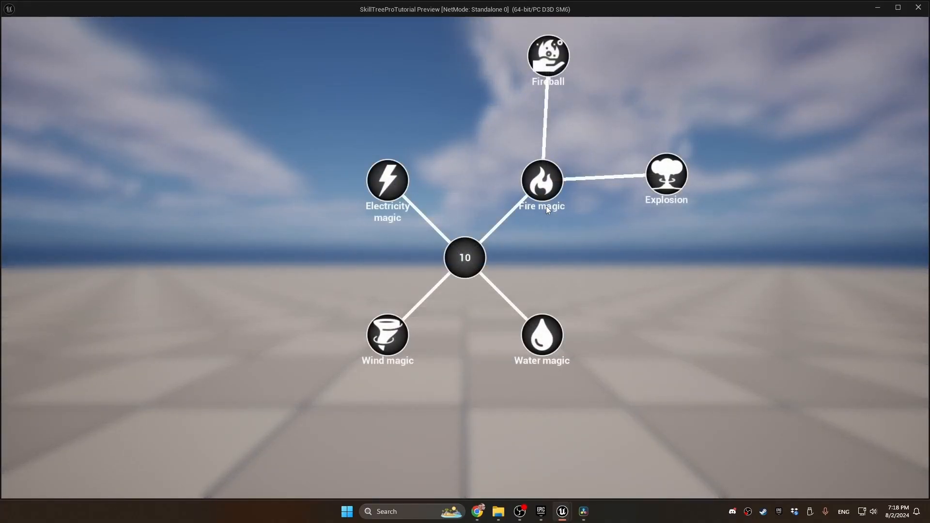
key(Tab)
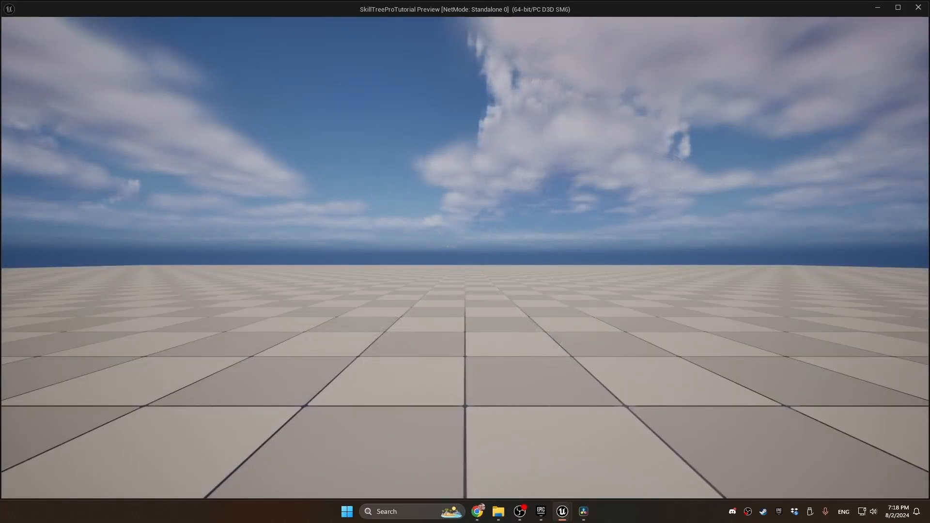
key(Tab)
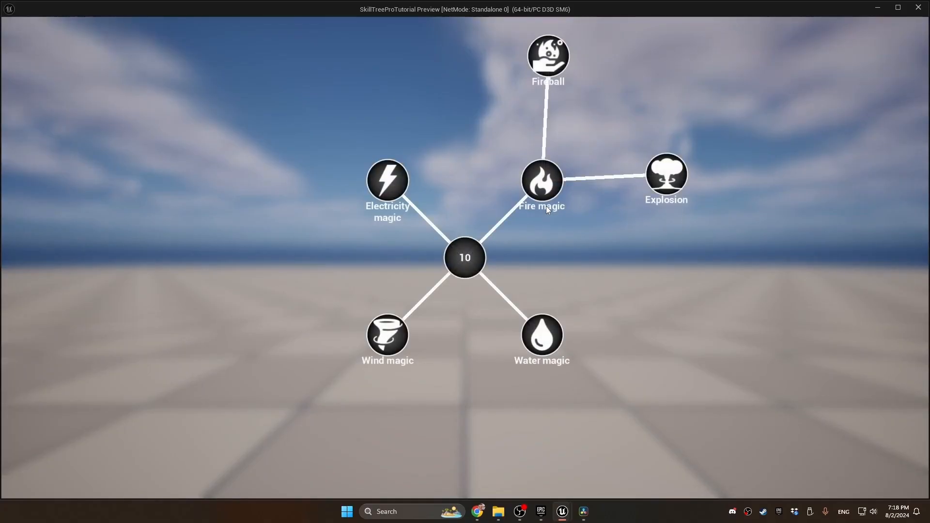
- Close the game preview and duplicate the Edge Buffer variable as a float named Connector end trimming
key(Tab)
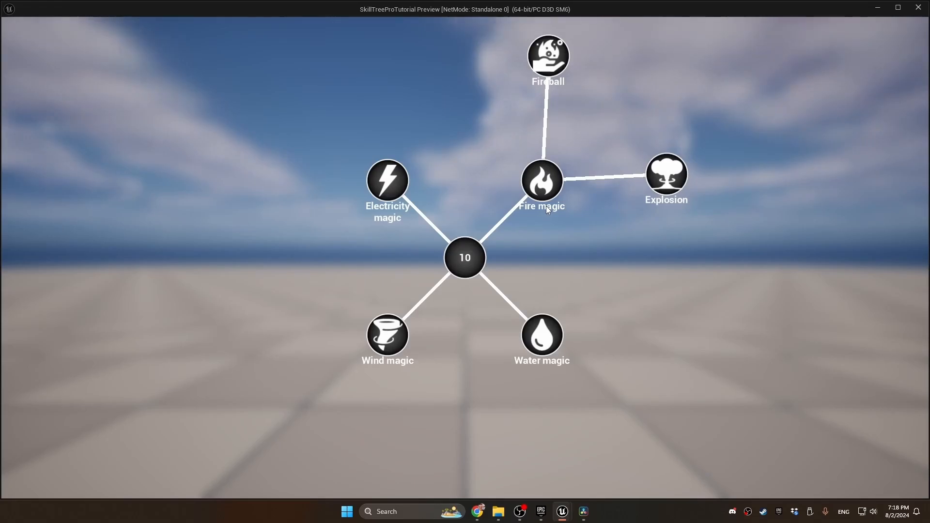
key(Escape)
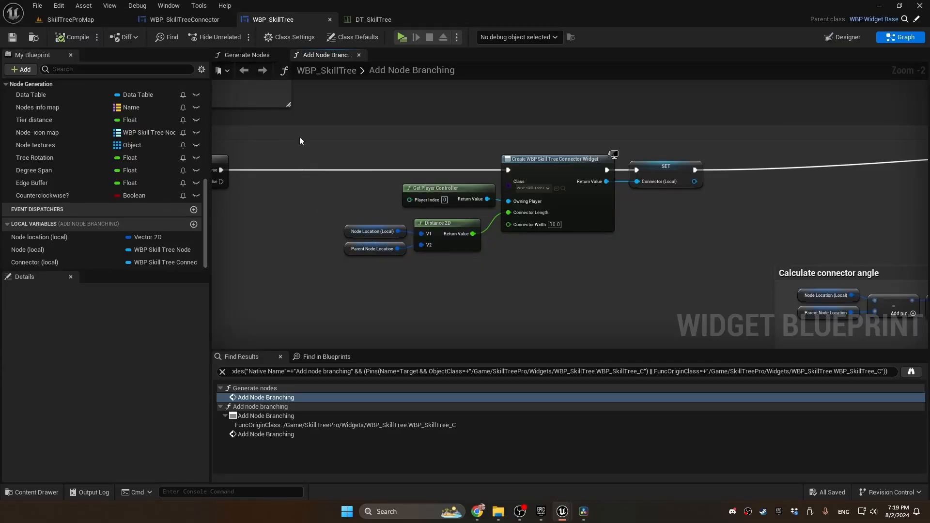
click(69, 184)
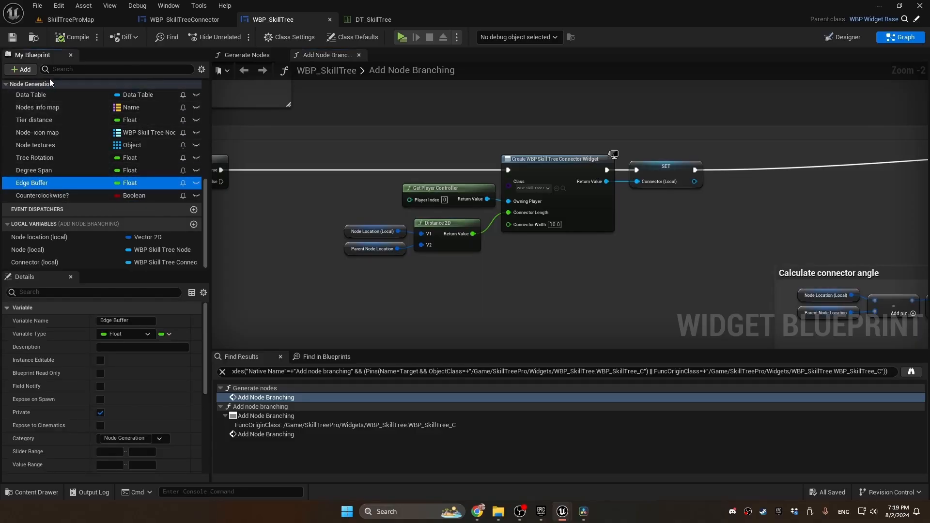
key(ctrl+d)
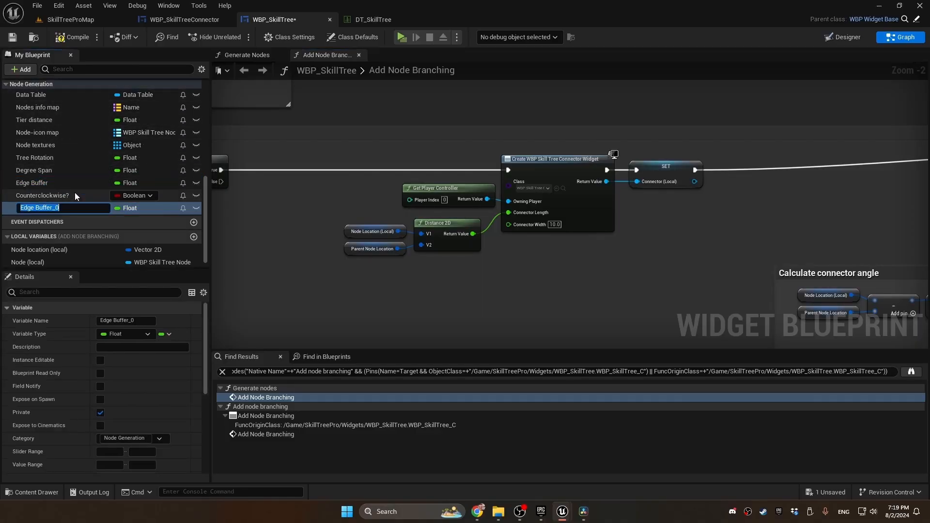
text(Connector end)
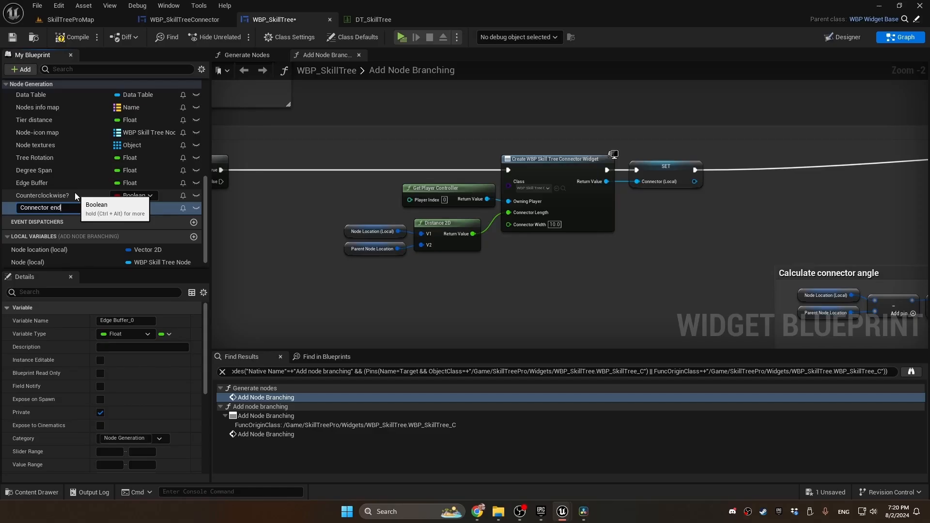
text( trimming)
key(Return)
- Duplicate the Connector end trimming variable and name the copy Connector thickness
key(ctrl+d)
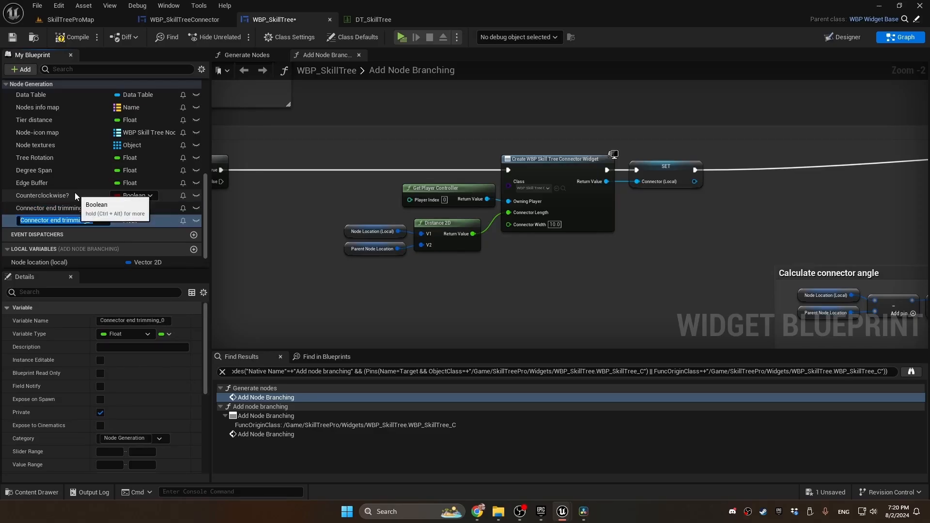
text(Connector thickness)
key(Return)
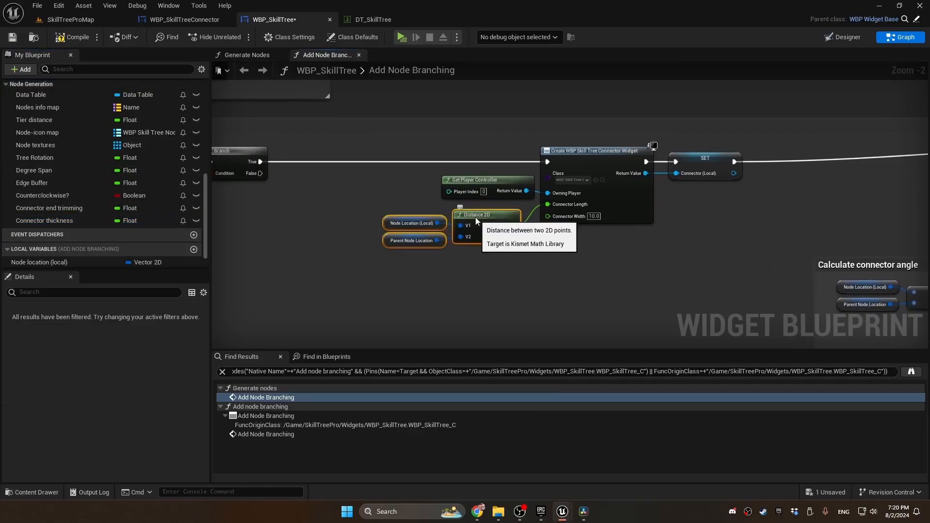
- Make room by shifting the Distance 2D nodes, and add a Connector End Trimming getter multiplied by 2.0 below them
drag(476, 220, 394, 221)
click(370, 284)
right_drag(370, 284, 397, 267)
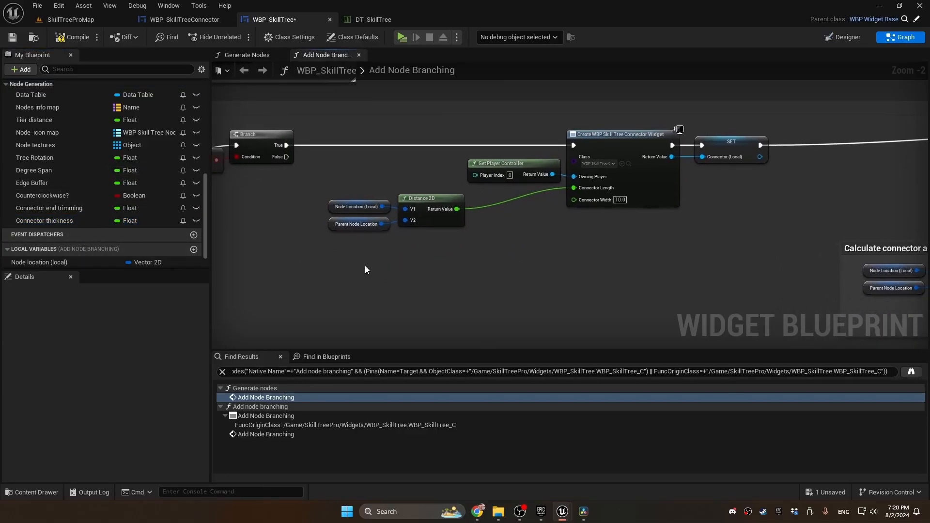
ctrl+drag(49, 208, 414, 255)
text(mul)
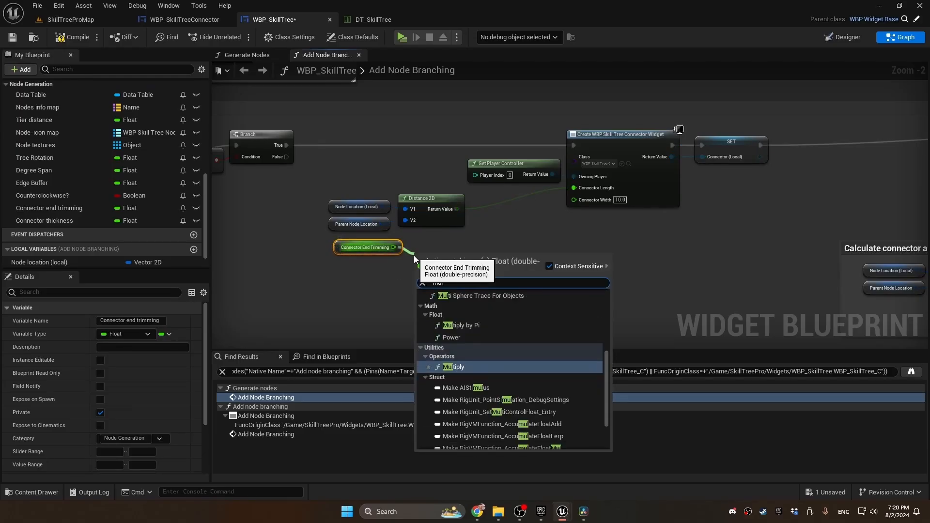
text(tiply)
key(Return)
click(431, 272)
text(2)
key(Return)
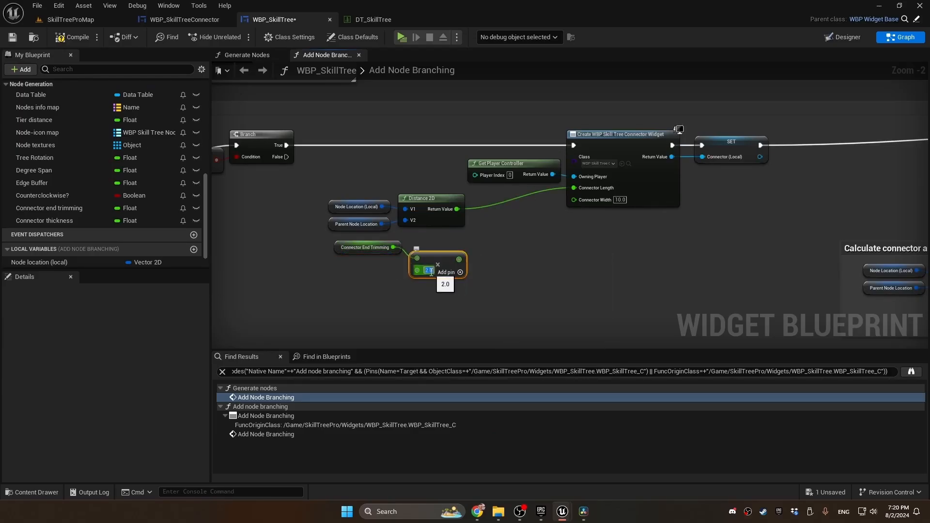
drag(437, 261, 431, 248)
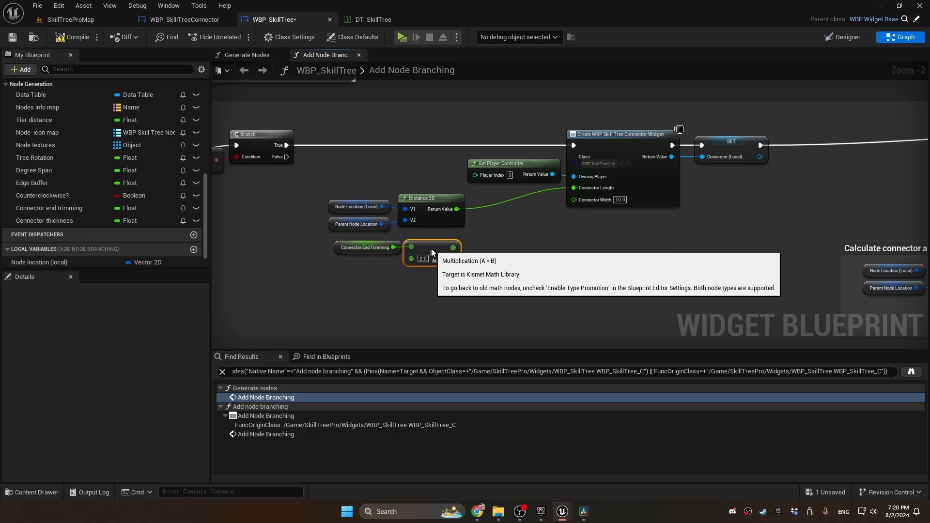
- Subtract the multiplied trimming from the Distance 2D result to feed Connector Length, and connect Connector Thickness to Connector Width
click(423, 299)
right_drag(462, 212, 416, 219)
drag(415, 219, 452, 228)
text(-)
key(Return)
drag(528, 194, 471, 230)
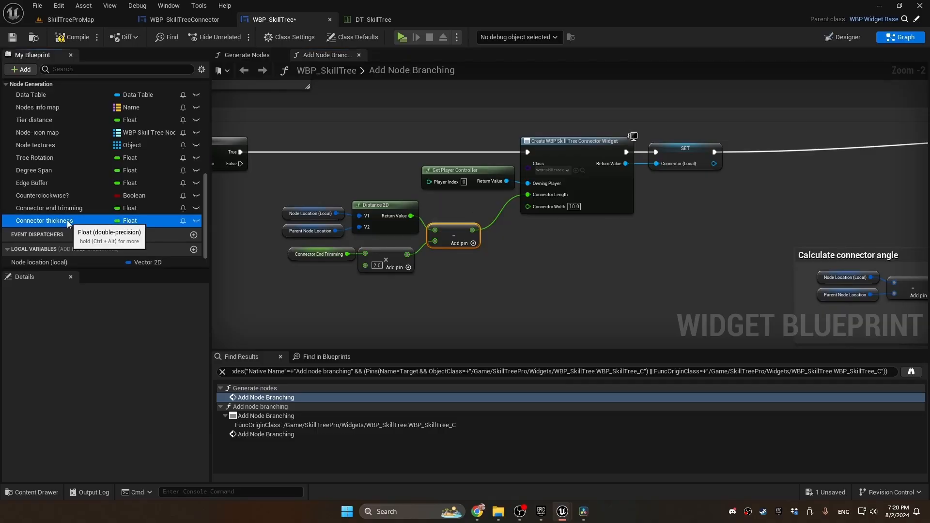
ctrl+drag(44, 220, 538, 211)
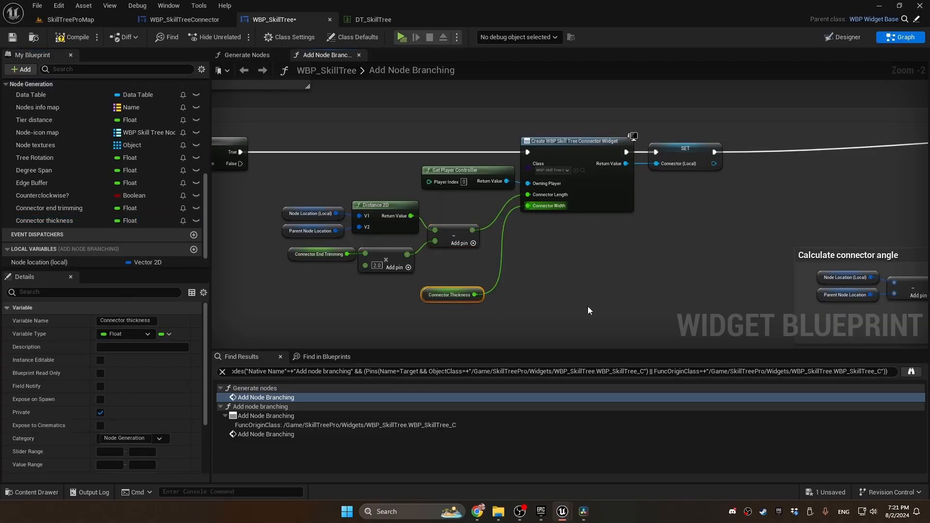
click(588, 295)
- Insert a Vector 2D Add node between Parent Node Location and the Position input of Add Widget To Nodes Canvas
right_drag(842, 208, 370, 152)
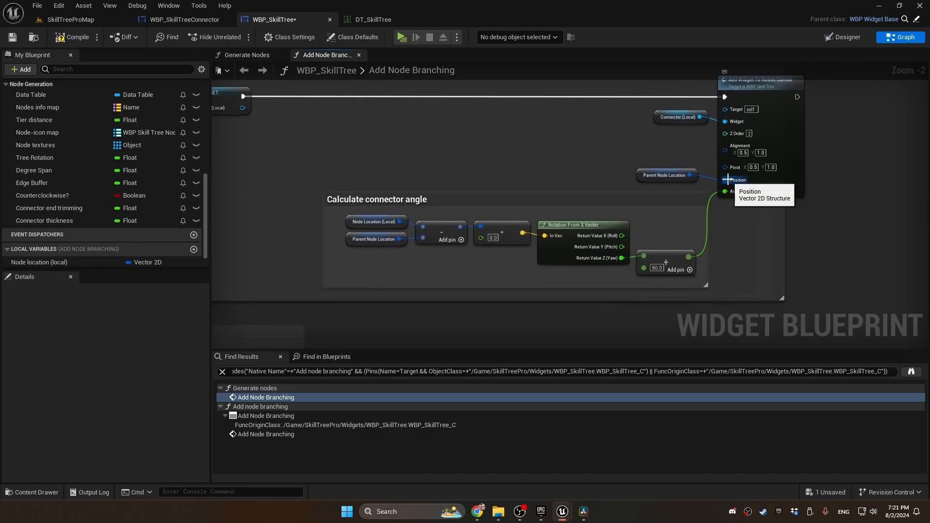
right_drag(538, 160, 566, 179)
drag(671, 194, 567, 150)
text(add)
click(627, 287)
drag(639, 148, 752, 199)
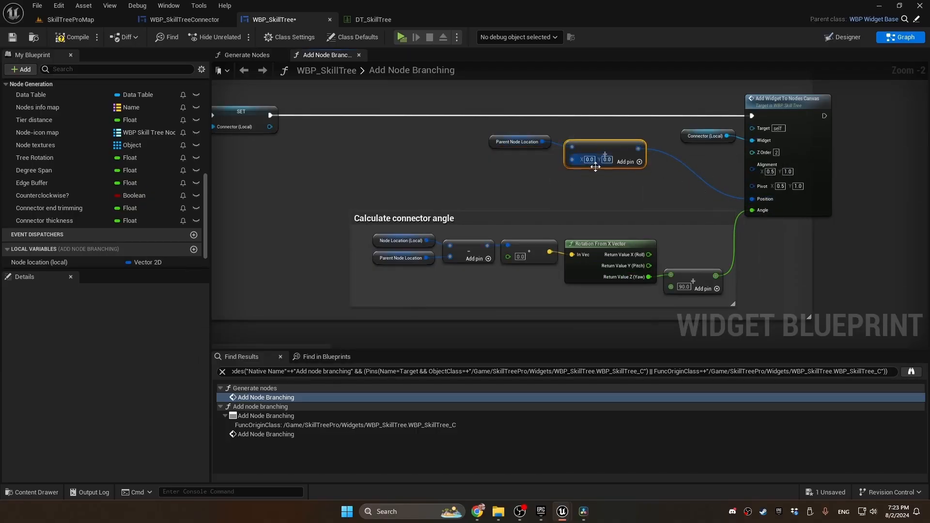
- Copy the Parent Node Location getter and subtract it from a new Node Location (Local) getter
right_drag(595, 167, 655, 169)
drag(591, 127, 544, 164)
key(ctrl+c)
key(ctrl+v)
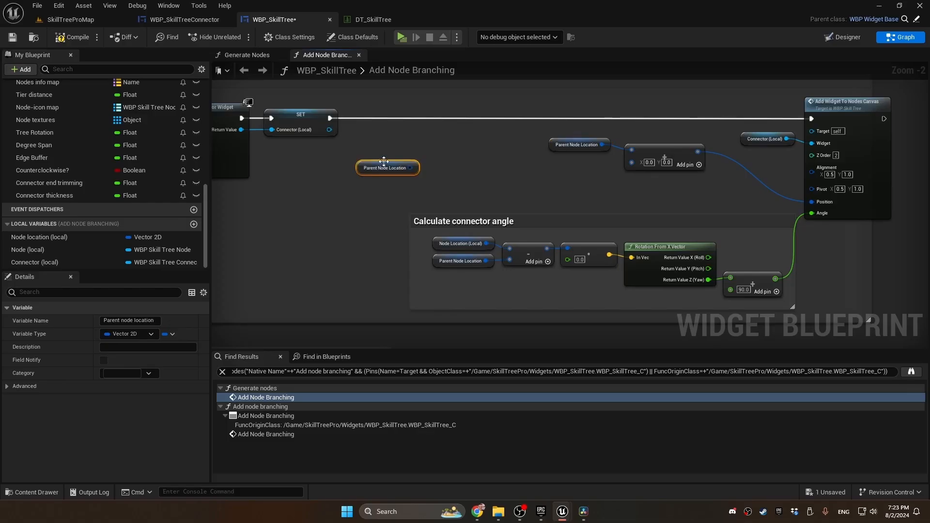
drag(367, 170, 384, 164)
ctrl+drag(60, 238, 374, 139)
drag(428, 145, 443, 158)
text(sub)
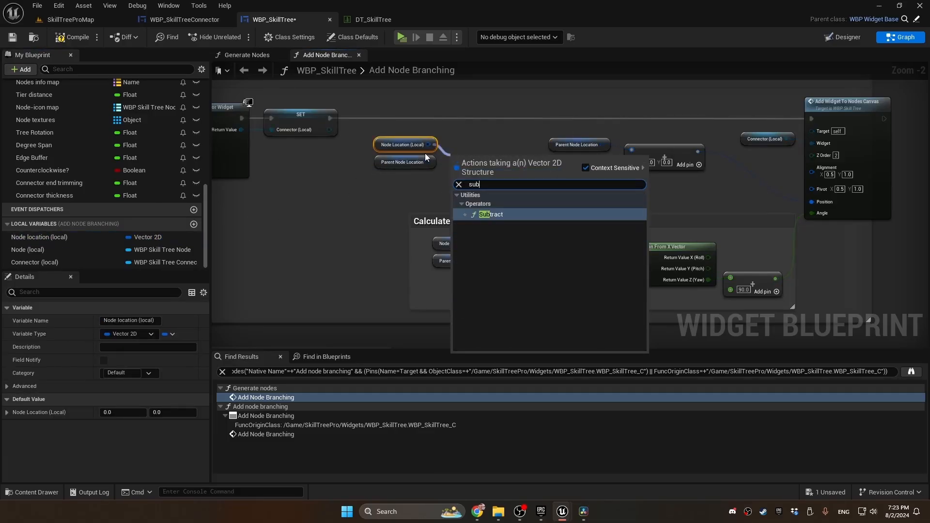
key(Return)
drag(428, 162, 448, 172)
- Normalize the subtracted vector with a Normalize 2D node
drag(466, 173, 482, 174)
text(norm)
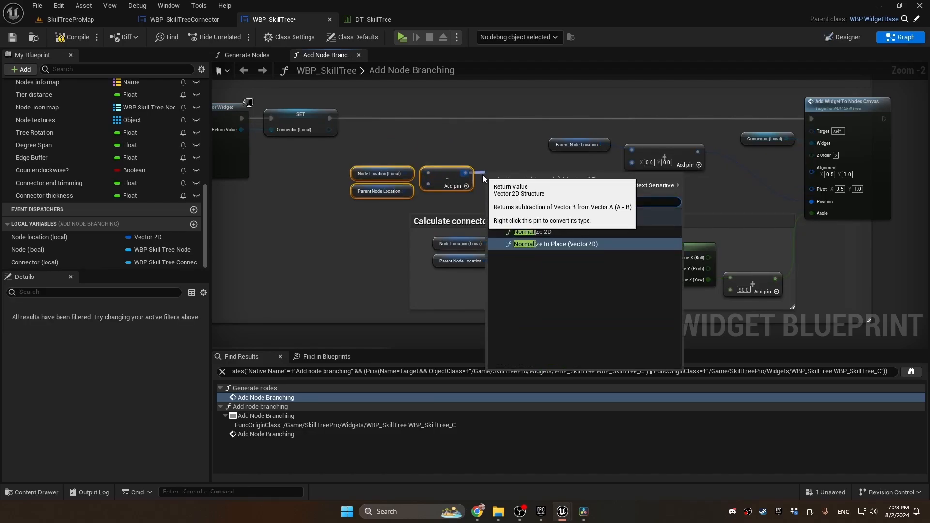
key(Return)
- Multiply the normalized vector by Connector End Trimming and connect the product to the Add node's second input
drag(524, 171, 542, 178)
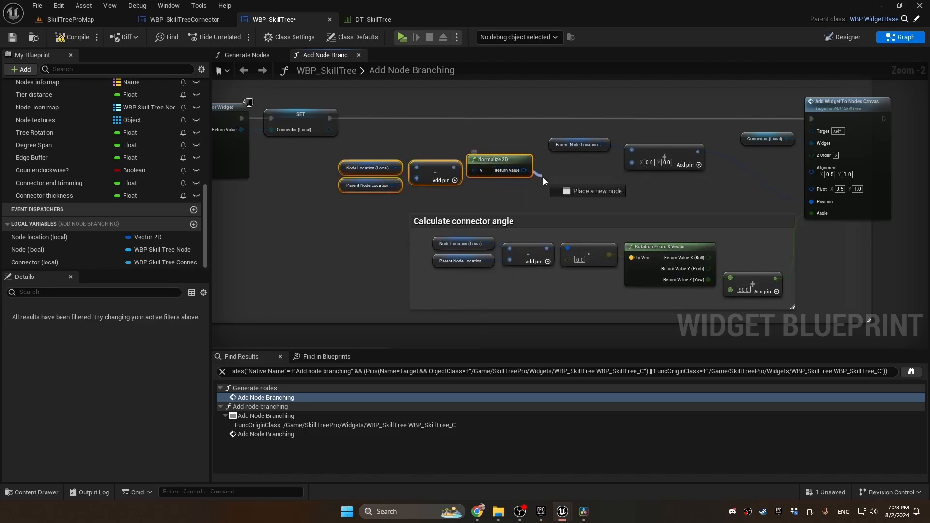
text(multi)
key(Return)
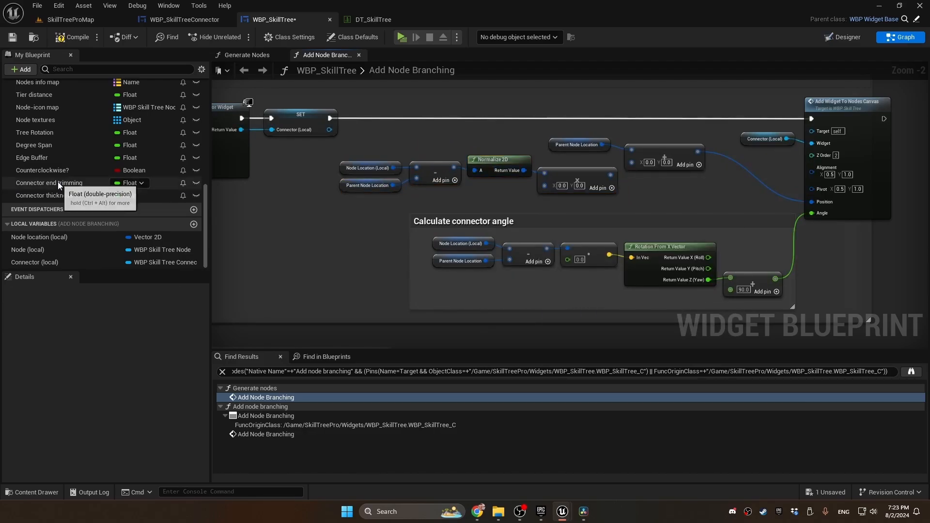
ctrl+drag(59, 186, 446, 199)
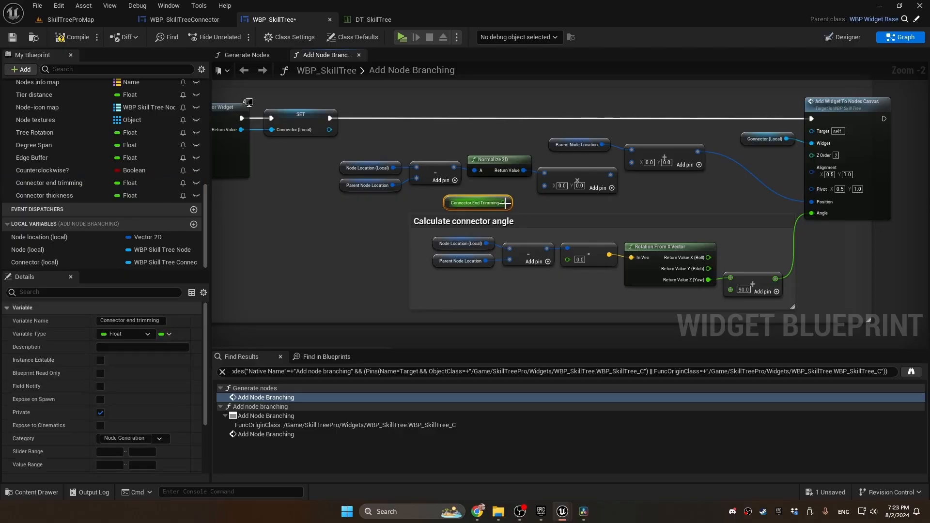
drag(503, 202, 545, 186)
drag(631, 162, 611, 174)
drag(544, 173, 525, 171)
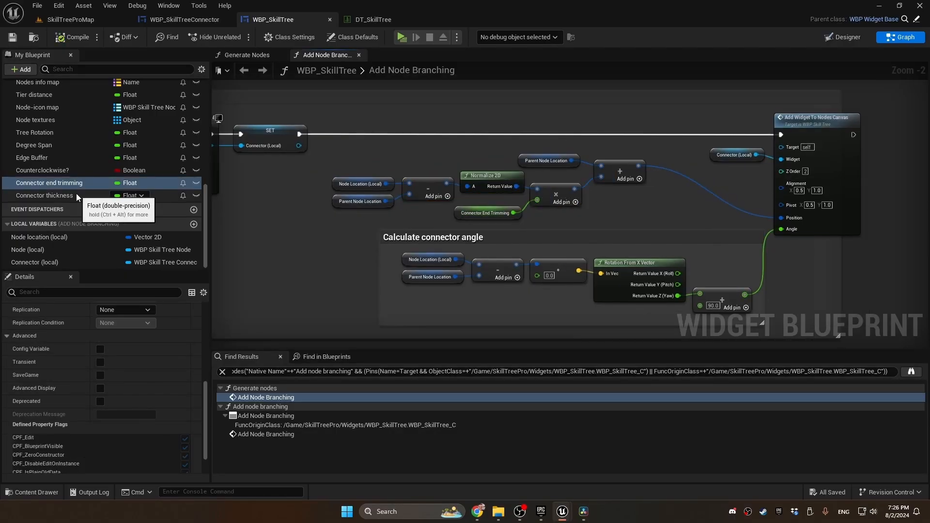
- Check the default values of the Connector thickness and Connector end trimming variables
click(78, 195)
scroll(95, 380, down, 2)
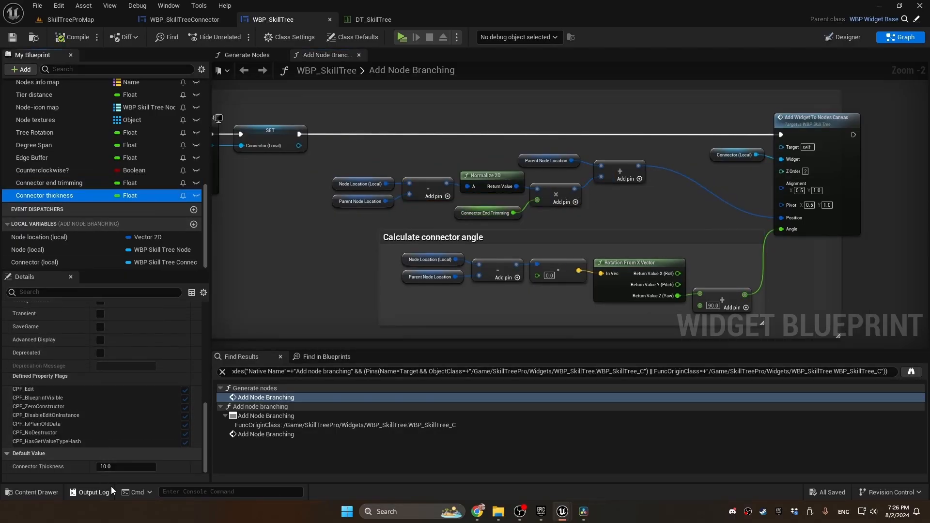
click(119, 467)
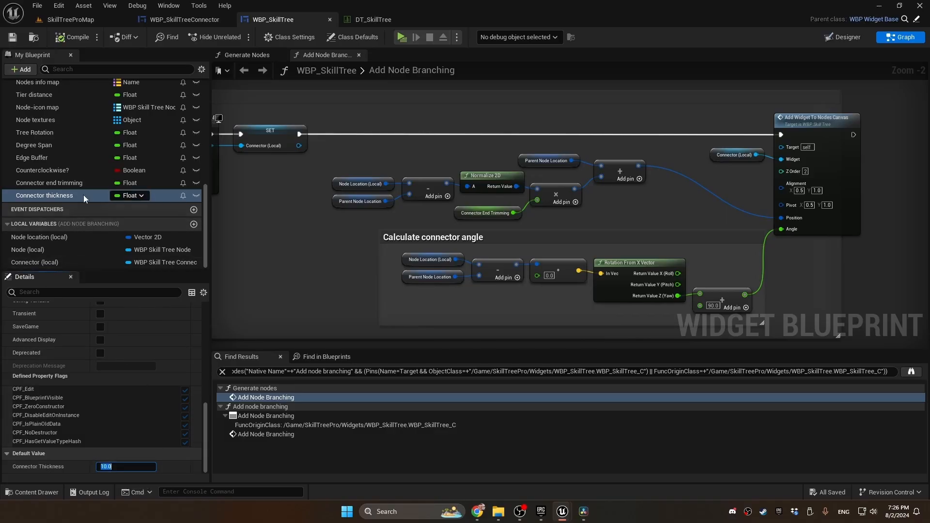
click(72, 183)
scroll(116, 416, down, 2)
click(125, 465)
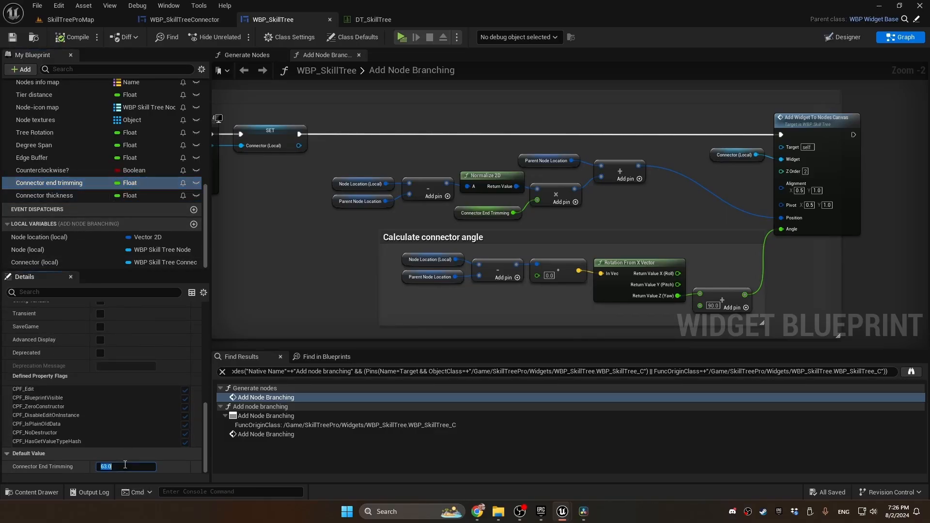
scroll(104, 378, up, 2)
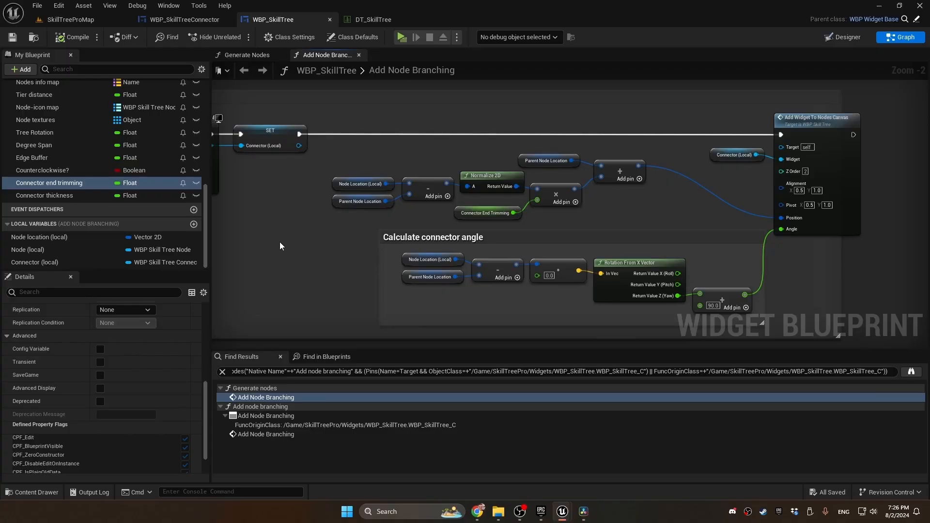
- Run the game preview, toggle the skill tree open and closed to check the trimmed connectors, and exit the preview
key(alt+p)
key(Tab)
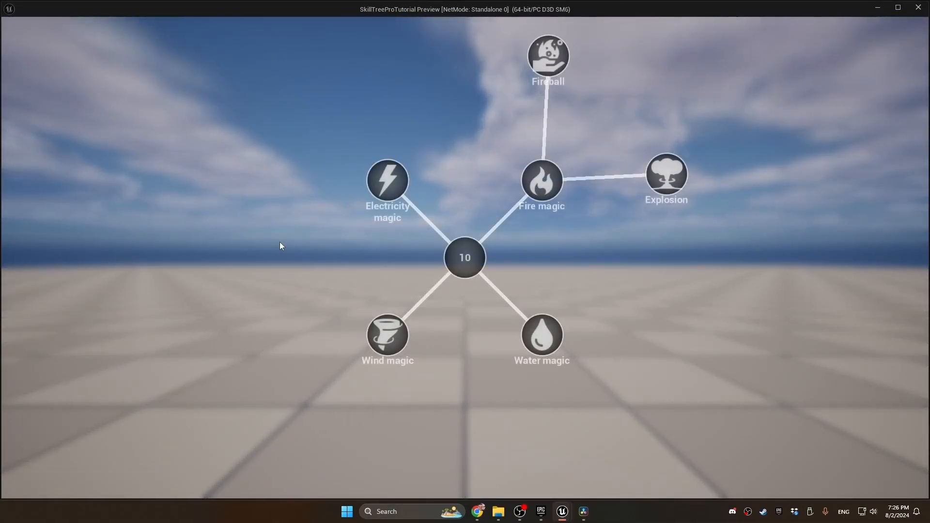
key(Tab)
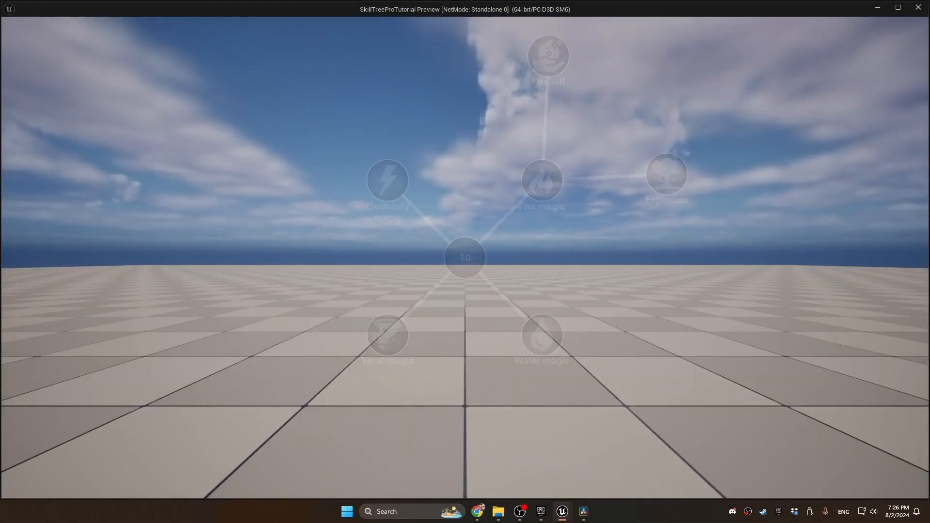
key(Tab)
key(Tab)
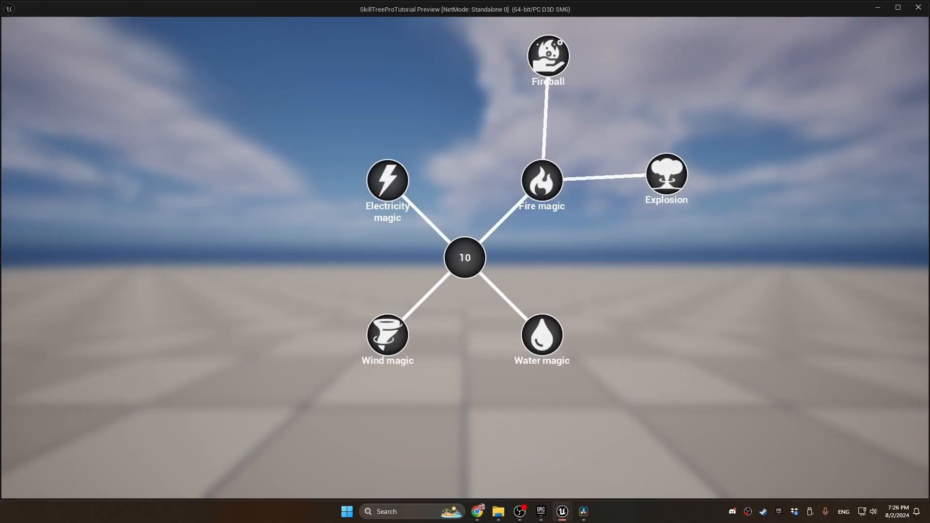
key(Tab)
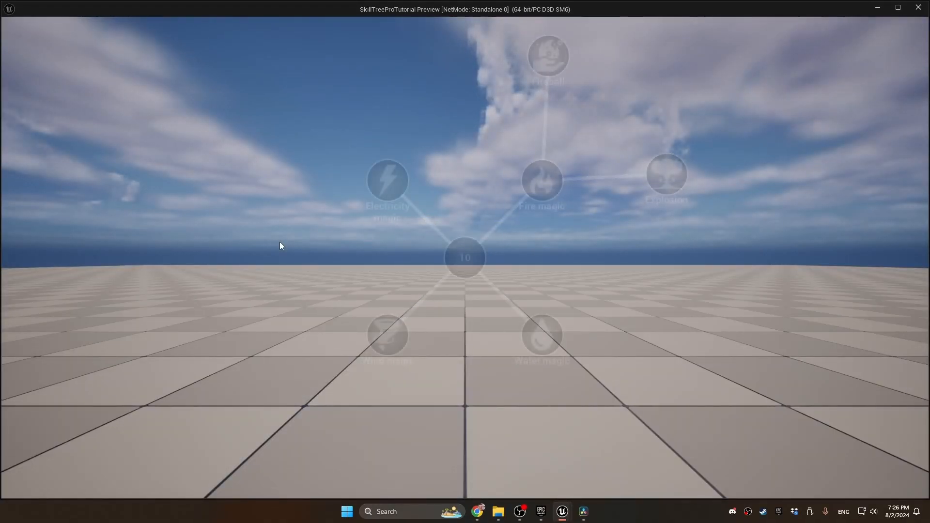
key(Escape)
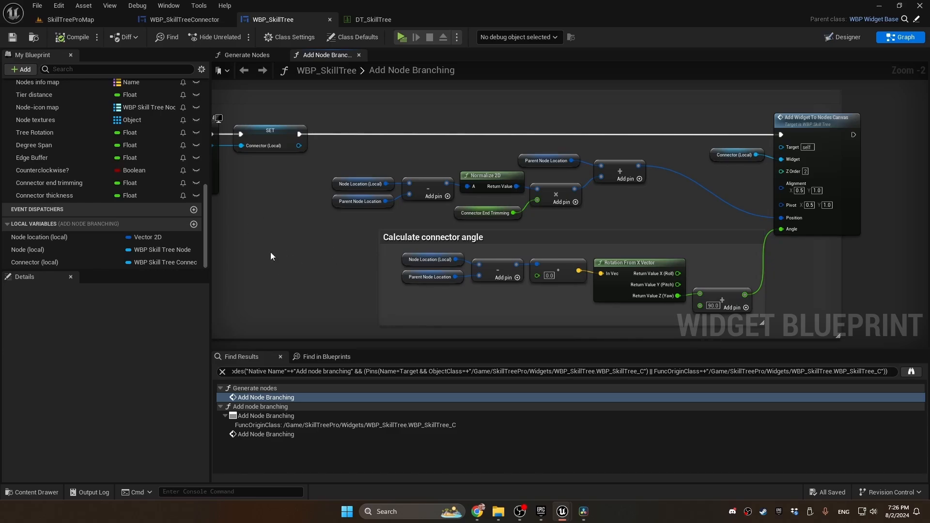
- Open the i_SkillTreePCComponent interface from the MiscData folder and select its Get tree info function
click(70, 19)
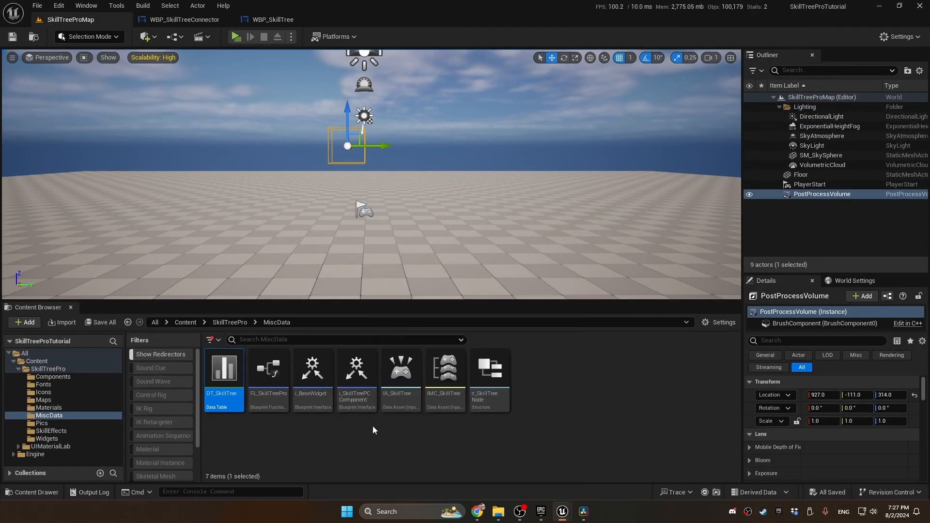
click(359, 371)
double_click(359, 371)
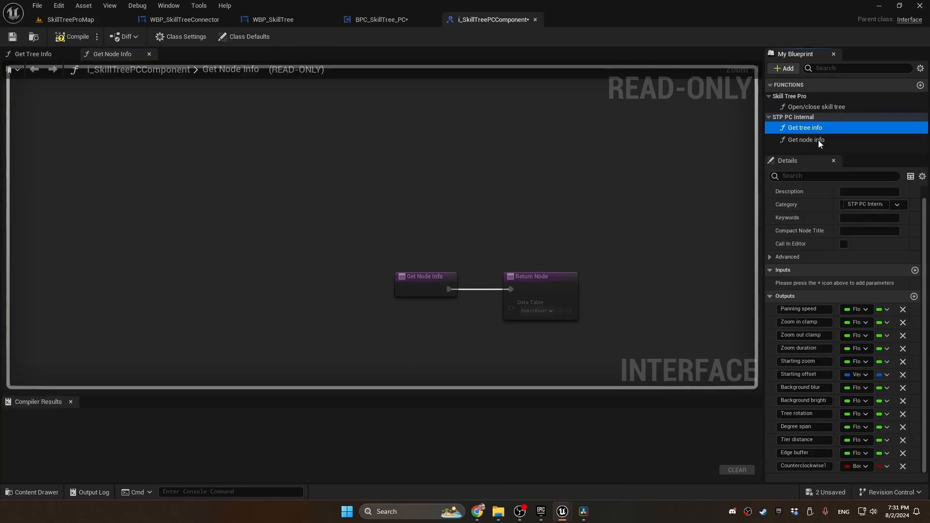
click(814, 131)
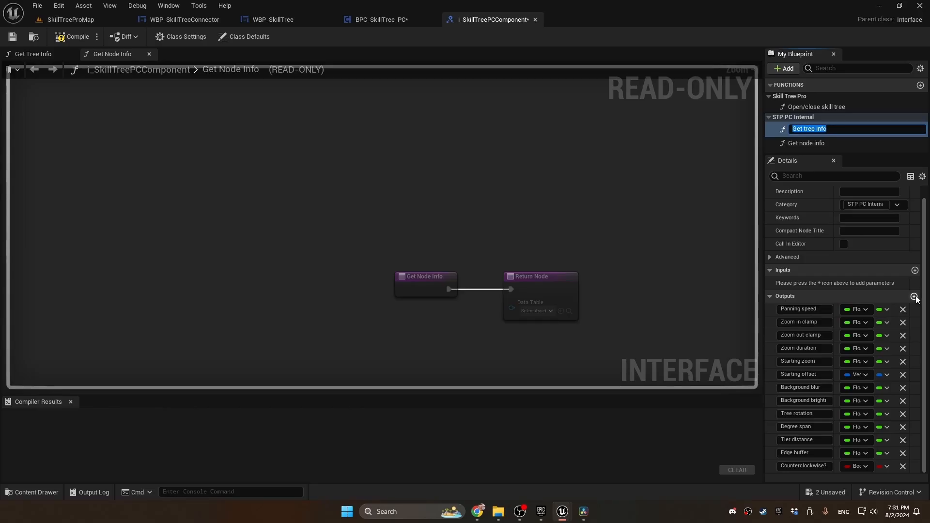
key(Escape)
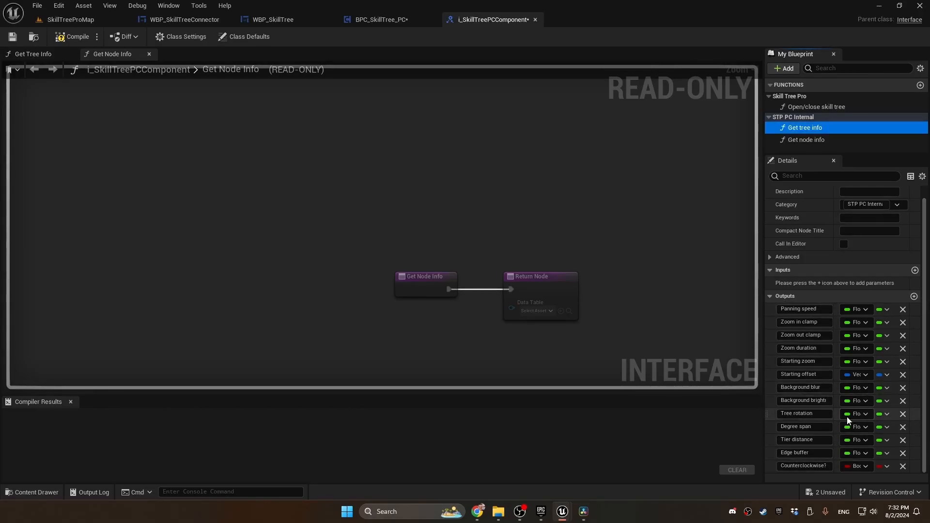
- Add two outputs to the Get tree info function, named Connector width and Connector ends trimming
click(915, 297)
click(914, 297)
scroll(863, 353, down, 2)
click(816, 453)
text(Co)
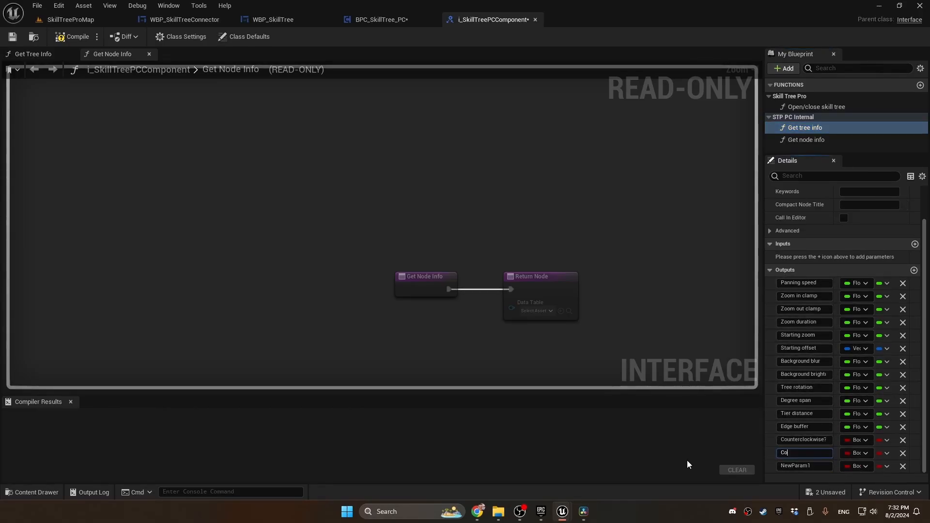
text(nnector width)
key(Tab)
text(Connector en)
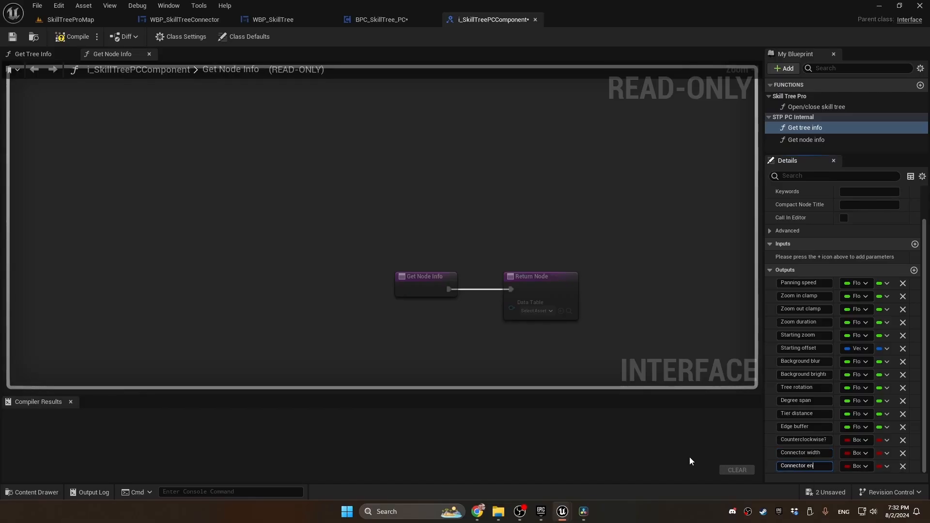
text(ds tri)
key(Return)
- Set the Connector width and Connector ends trimming outputs to Float, compile the interface, and close it
click(856, 453)
click(839, 311)
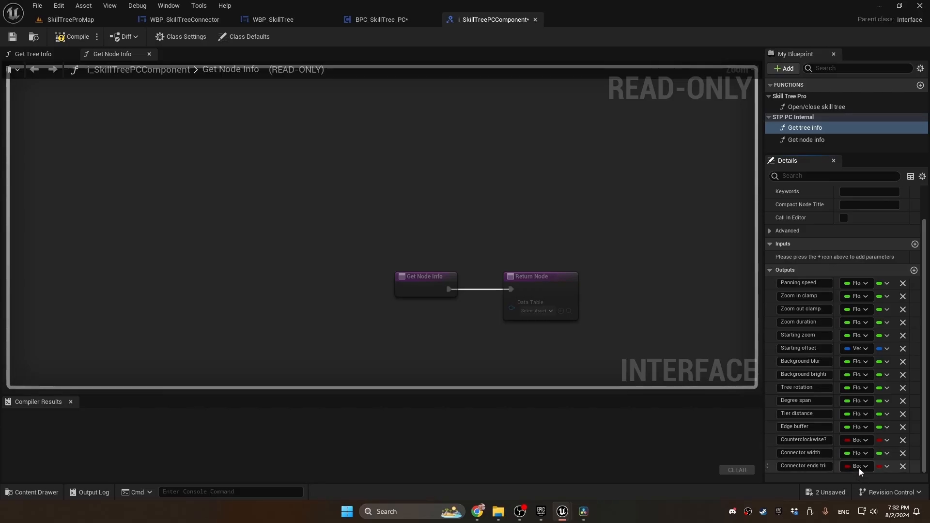
click(855, 466)
click(848, 322)
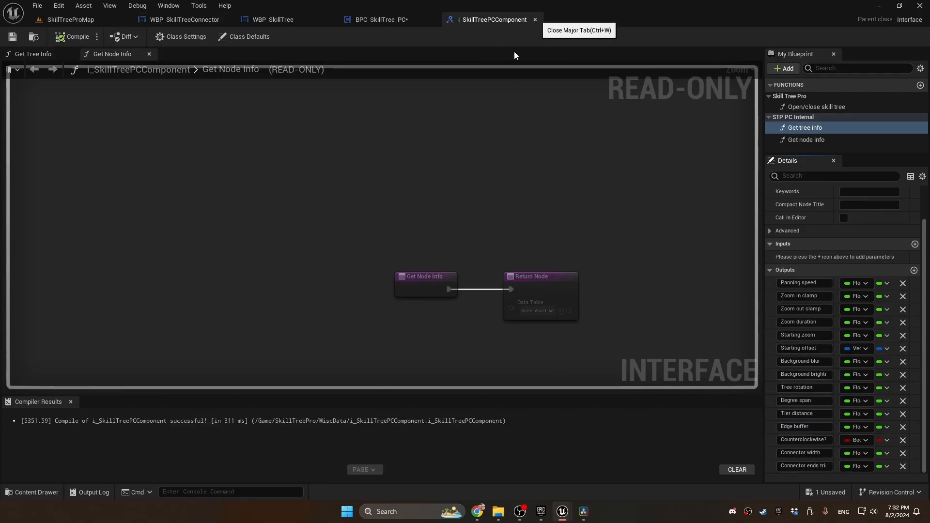
click(535, 19)
- Open BPC_SkillTree_PC from the Components folder and refresh the Return Node of its Get Tree Info function
click(52, 377)
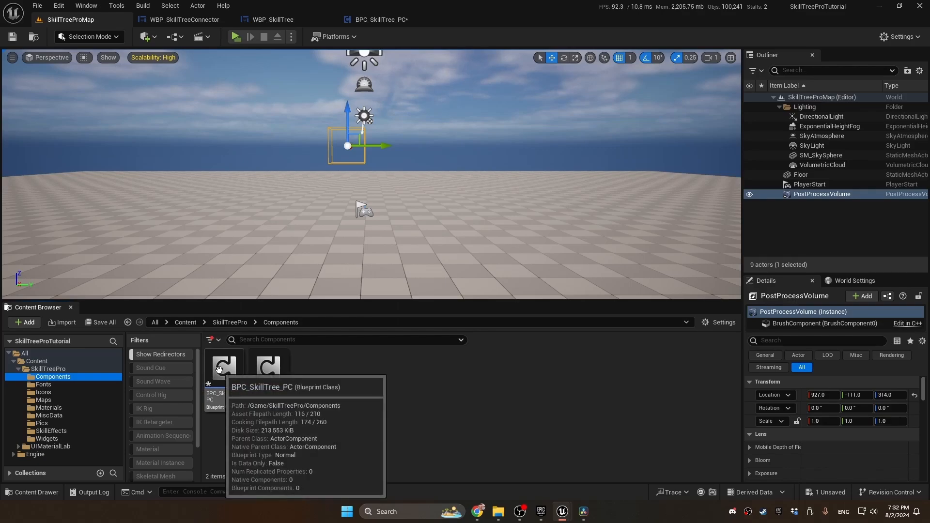
right_click(515, 241)
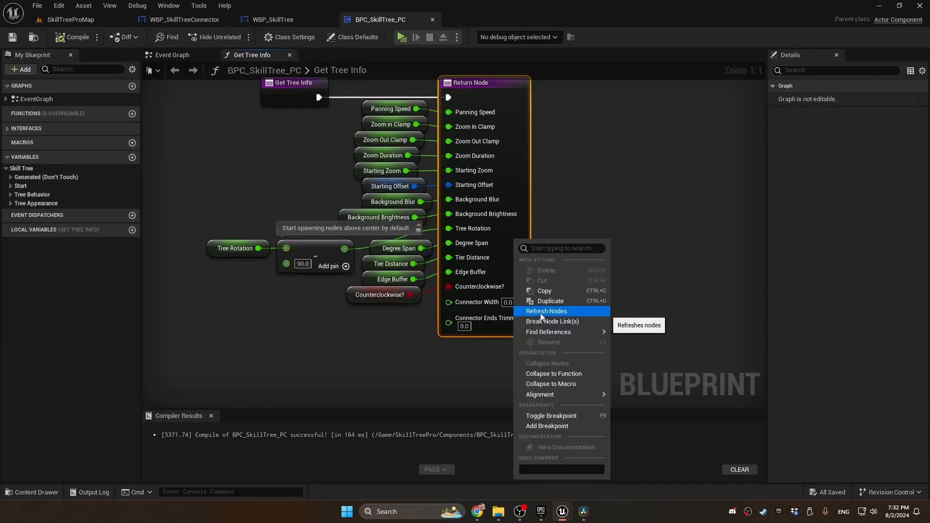
click(542, 312)
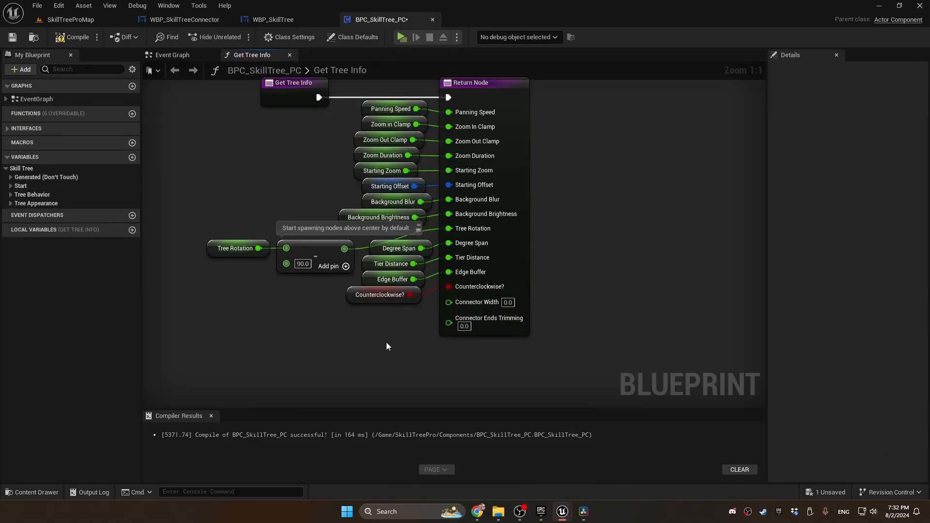
- Promote the Return Node's Connector Width and Connector Ends Trimming pins to variables and align their getters below the Counterclockwise? getter
right_click(449, 302)
click(484, 332)
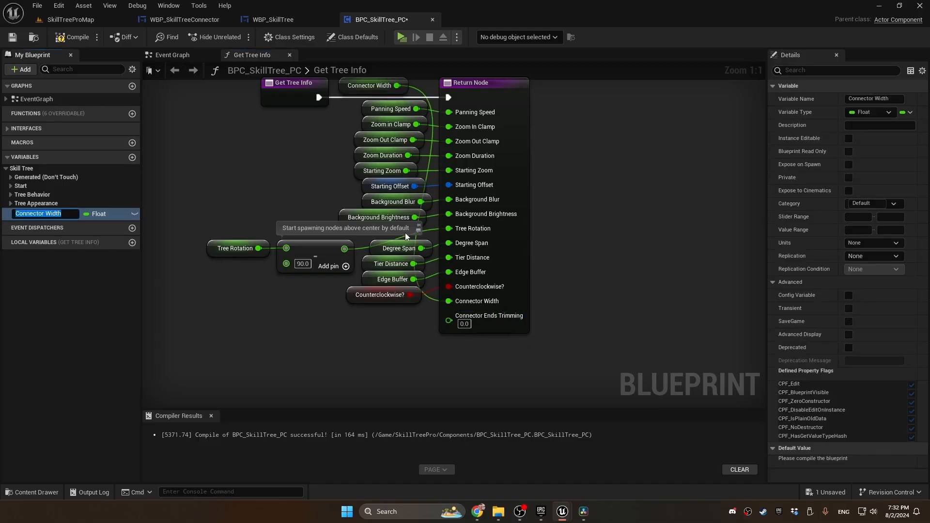
drag(343, 87, 358, 311)
right_click(449, 320)
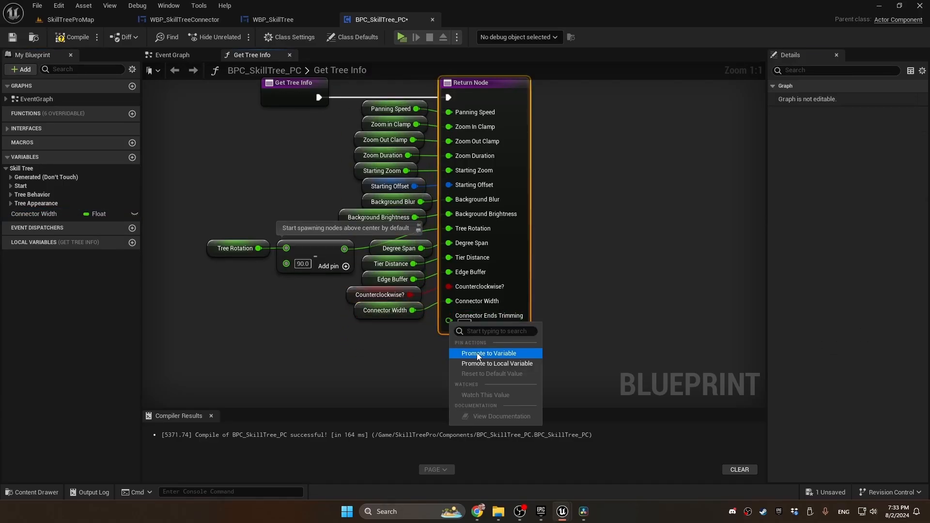
click(486, 350)
drag(345, 87, 341, 329)
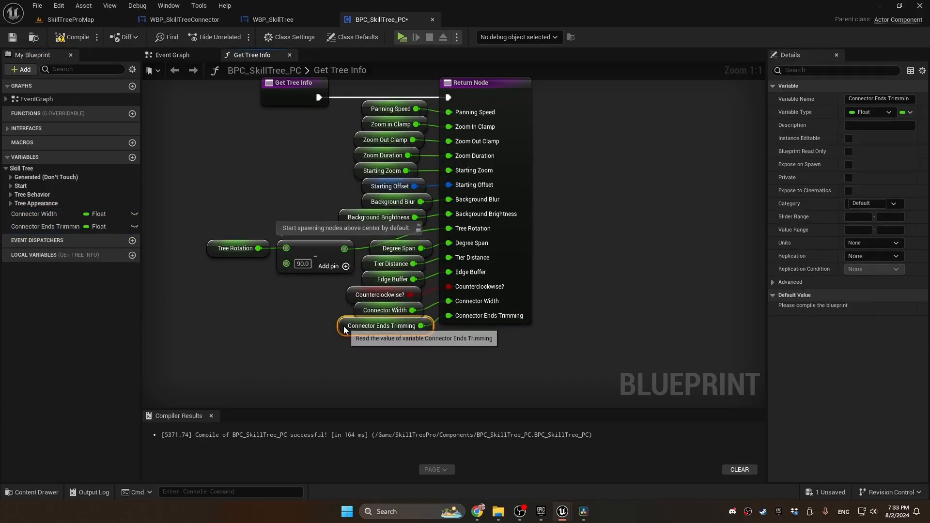
- Put the Connector Width and Connector Ends Trimming variables into a Connector Appearance subcategory of Skill Tree
click(58, 213)
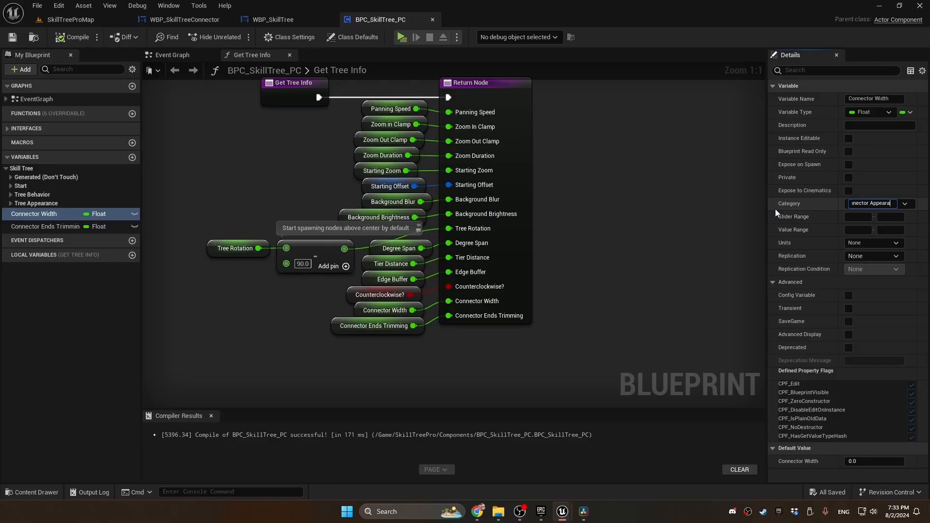
key(Return)
drag(45, 235, 50, 213)
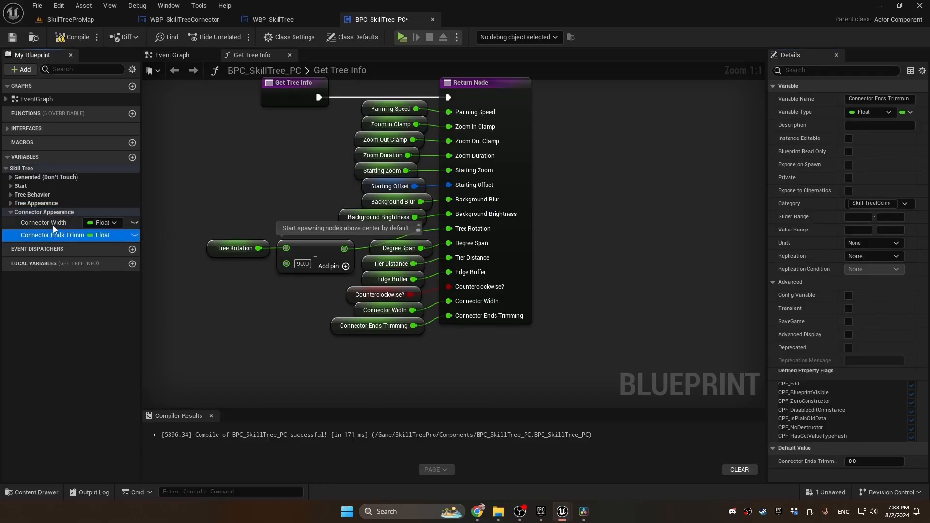
- Set the default value of Connector Width to 10.0 and of Connector Ends Trimming to 63.0
click(52, 225)
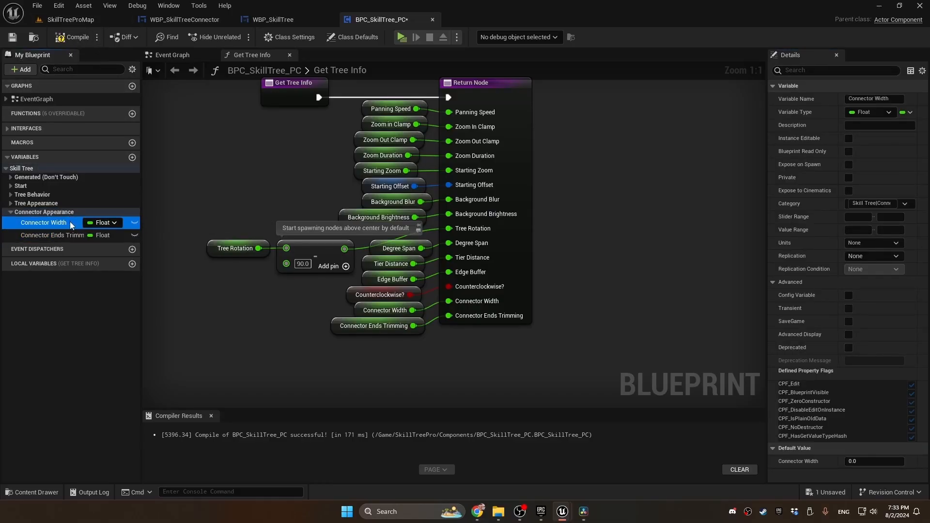
click(880, 463)
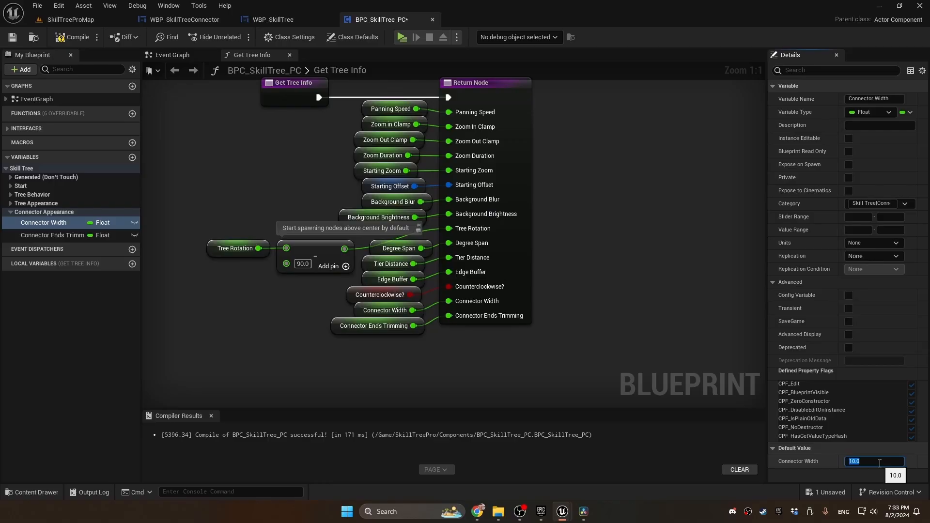
click(97, 236)
click(869, 459)
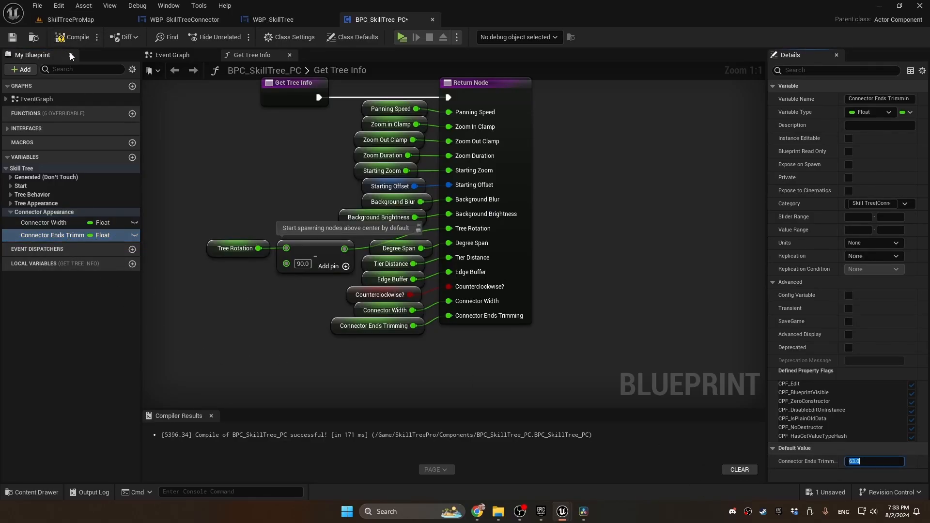
- Open BPC_SkillTree_PC_Child, check the Connector Appearance settings in its class defaults, and close it
click(71, 19)
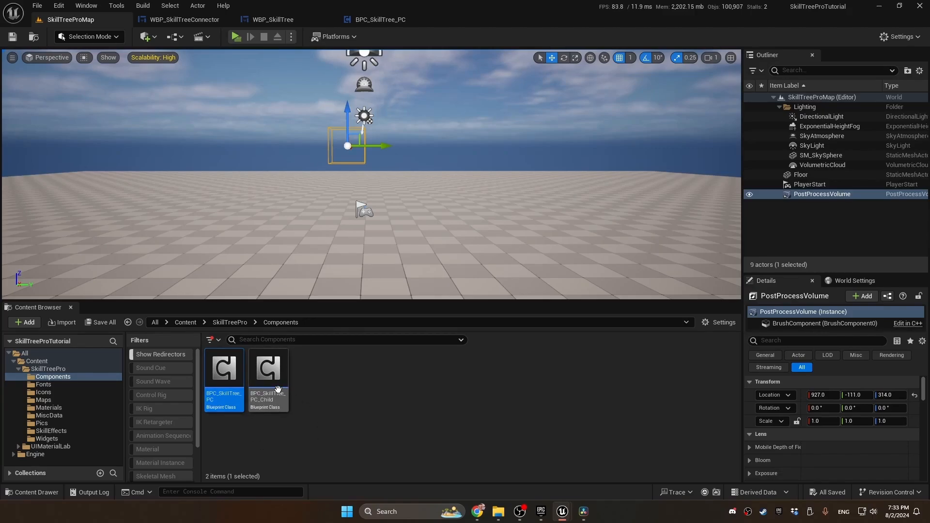
double_click(269, 373)
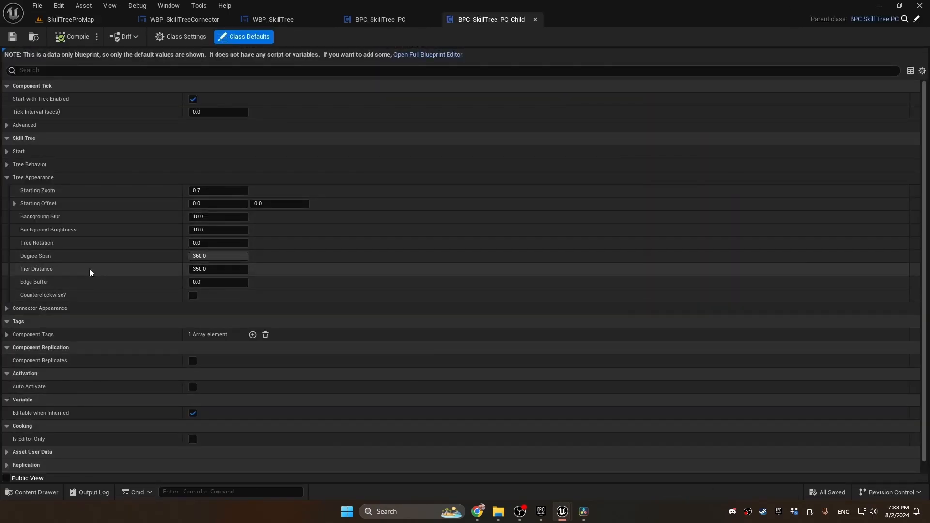
click(7, 308)
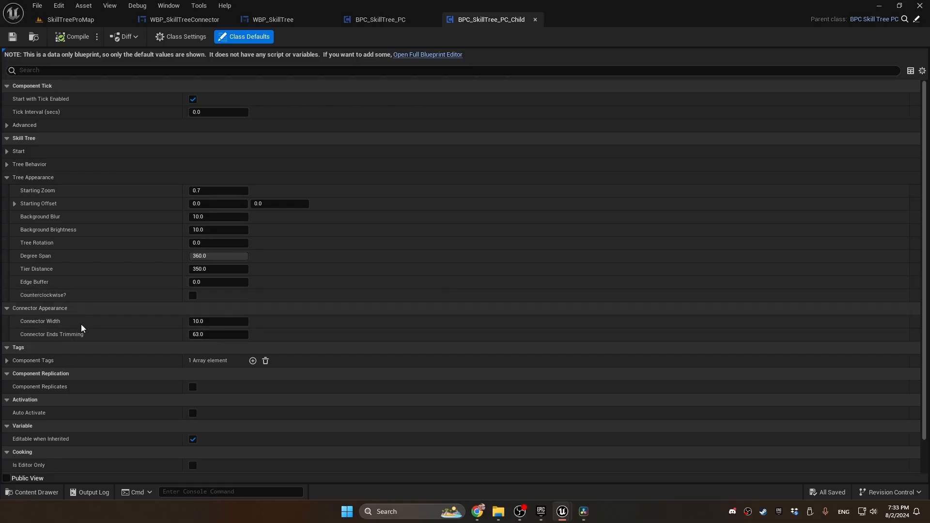
click(534, 19)
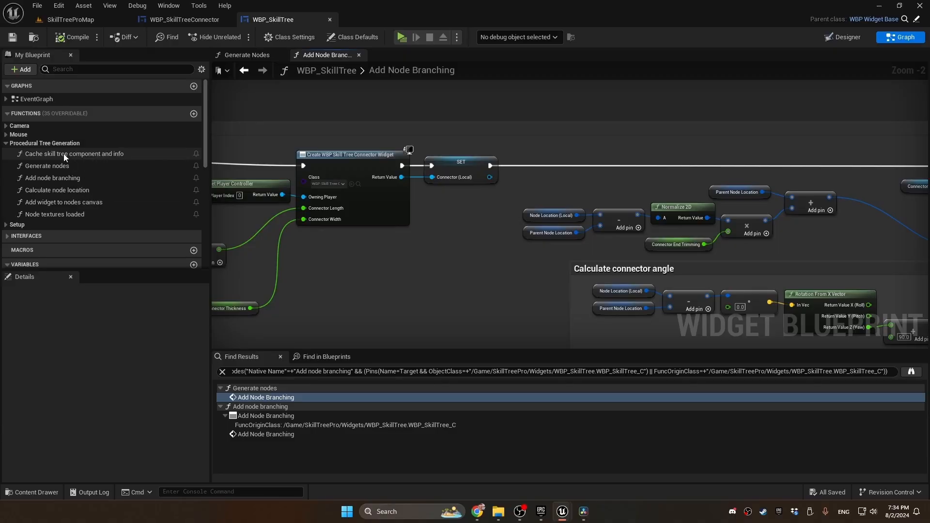
- In WBP_SkillTree's Cache skill tree component and info function, add a Connector thickness setter fed by Get Tree Info's Connector Width output
click(77, 154)
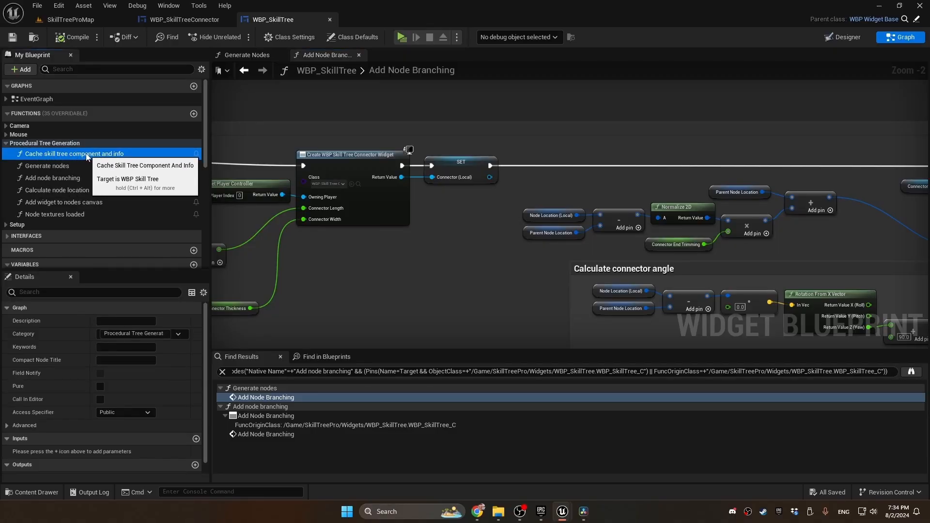
double_click(87, 155)
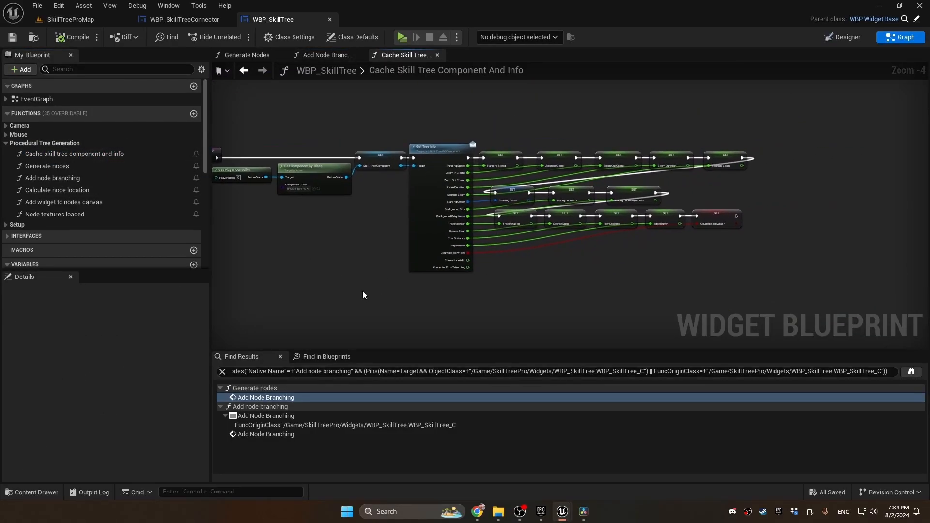
scroll(39, 241, down, 5)
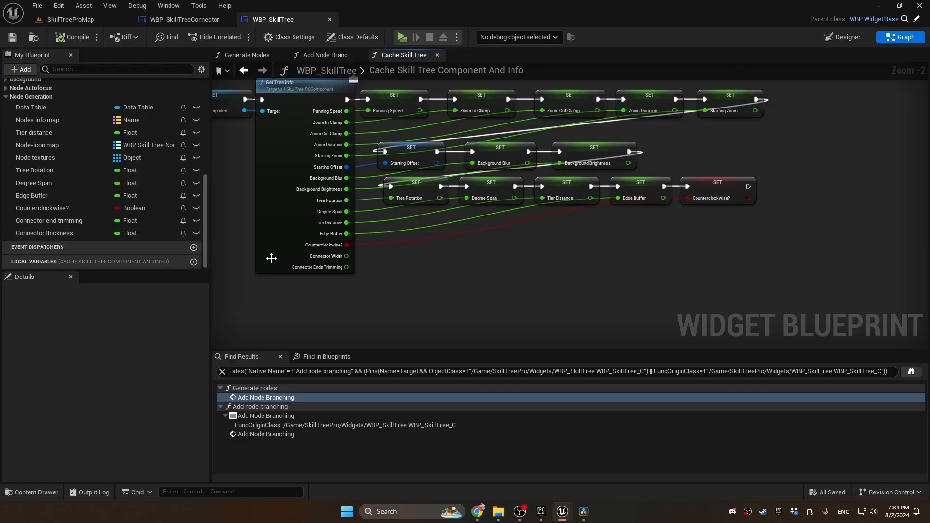
right_drag(414, 279, 400, 287)
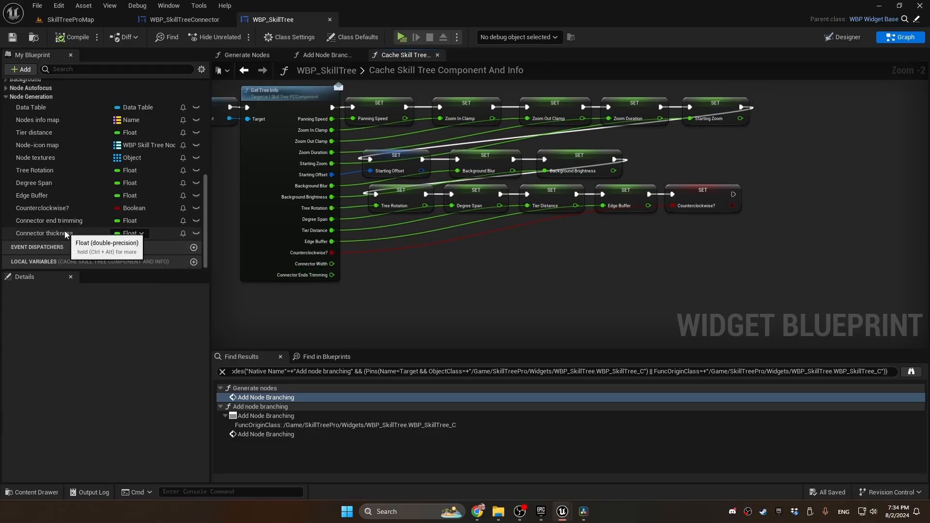
drag(65, 233, 388, 276)
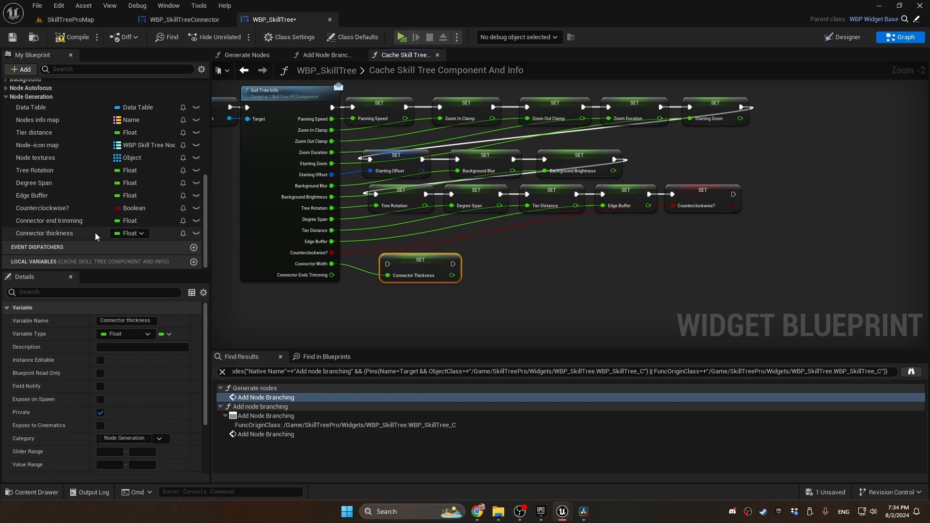
- Add a Connector end trimming setter fed by Connector Ends Trimming, and chain both connector setters after the Counterclockwise? setter
alt+drag(48, 220, 492, 262)
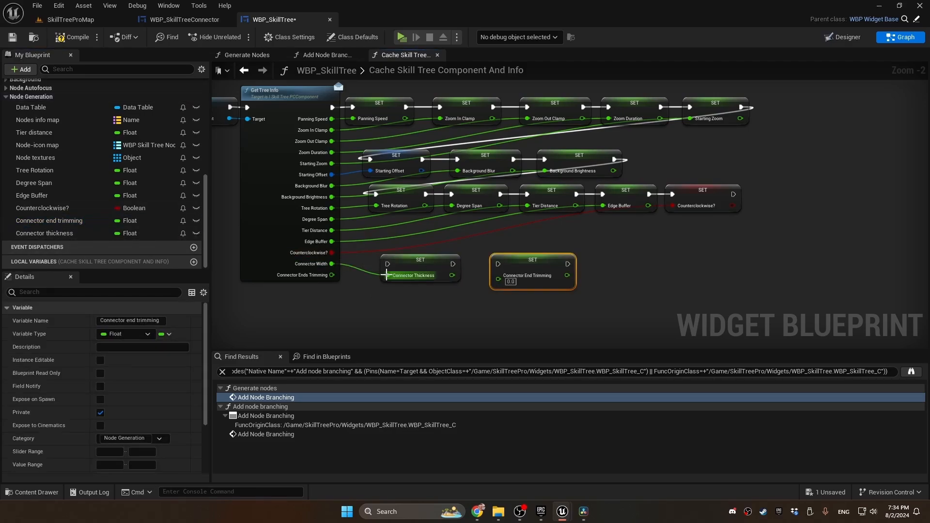
drag(332, 275, 498, 264)
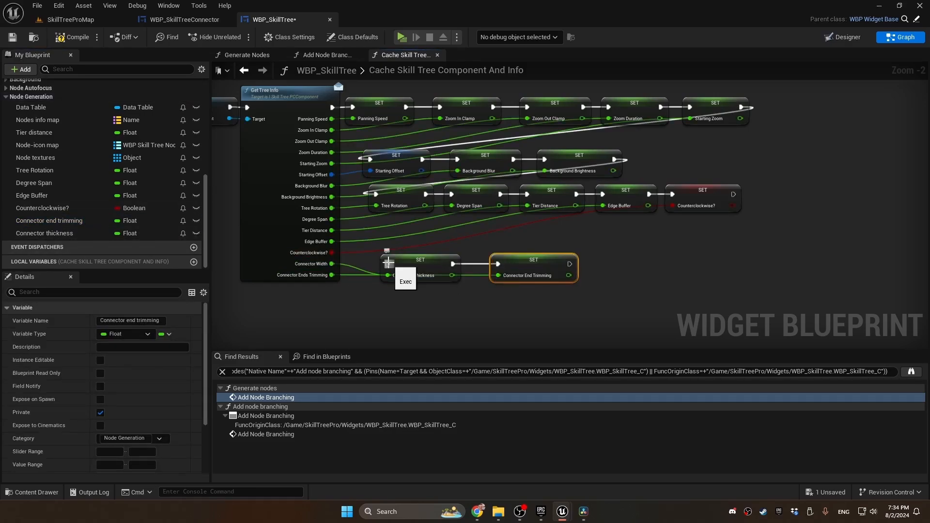
drag(387, 264, 676, 193)
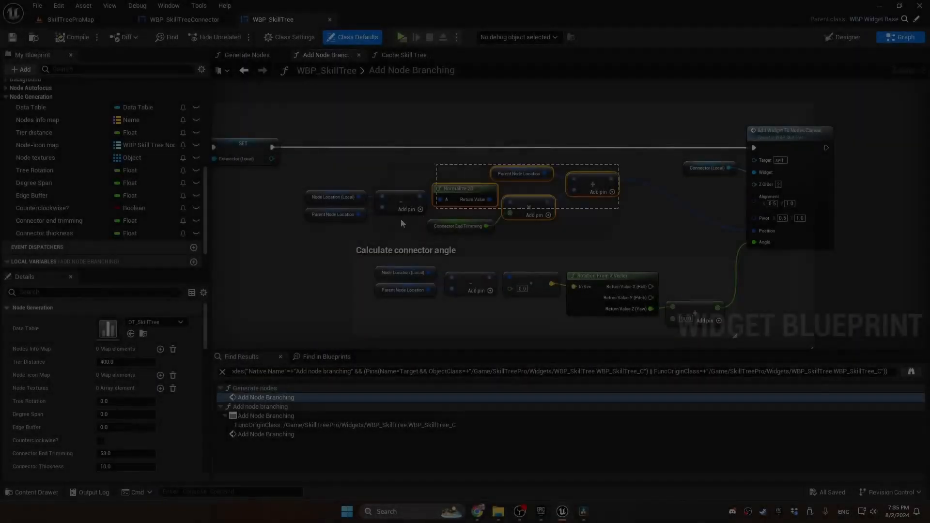
- Comment the position-calculation nodes in Add Node Branching with text beginning "Connector is positioned at the parent node, but offset towards child node"
drag(618, 164, 329, 237)
text(cConnector is positio)
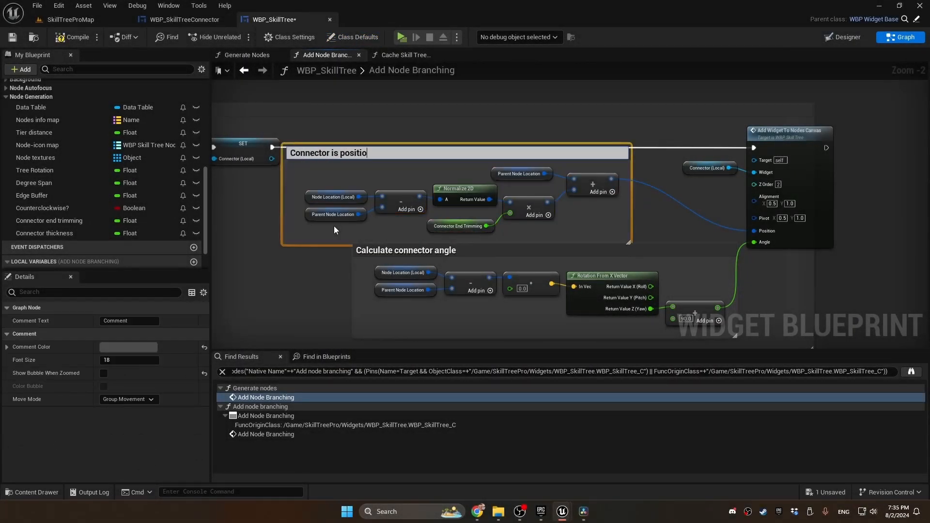
text(ned at the parent node, but off)
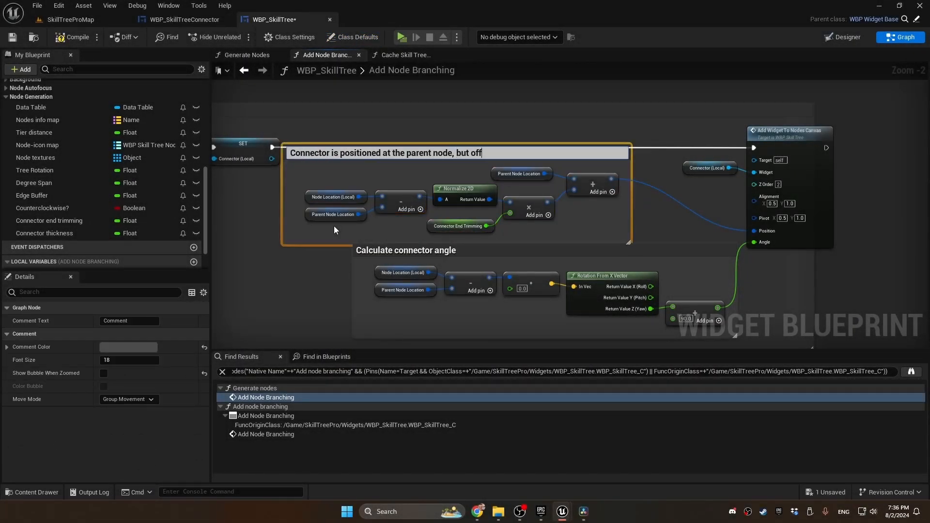
text(set towards child node according to its Conn)
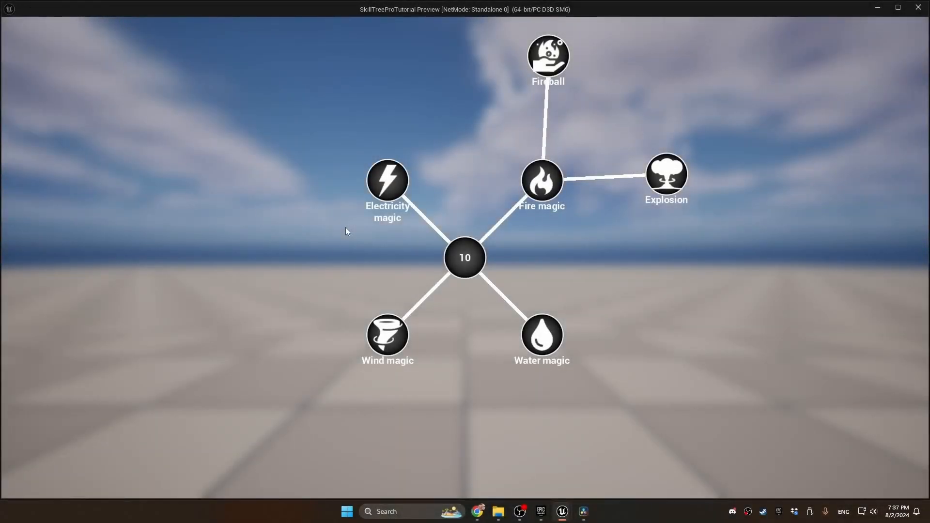
- Toggle the skill tree in the game preview to check the node connectors
key(Tab)
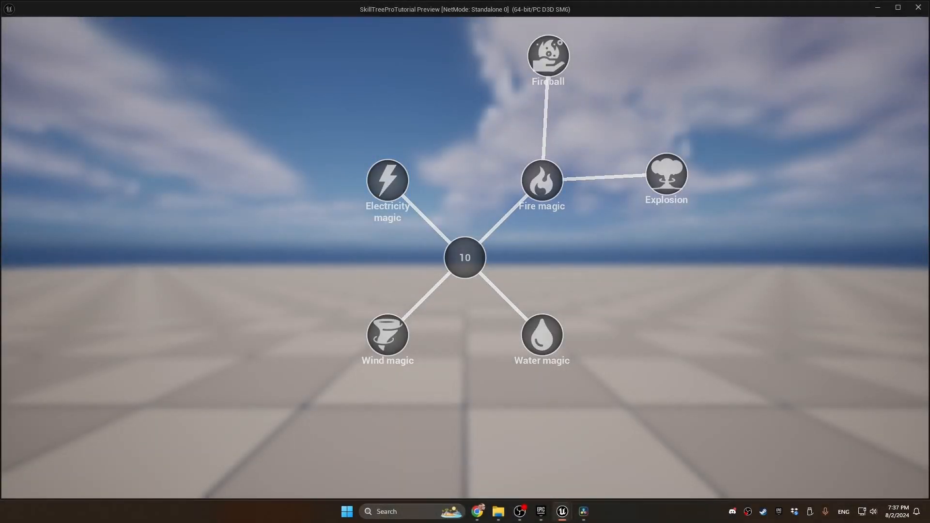
key(Tab)
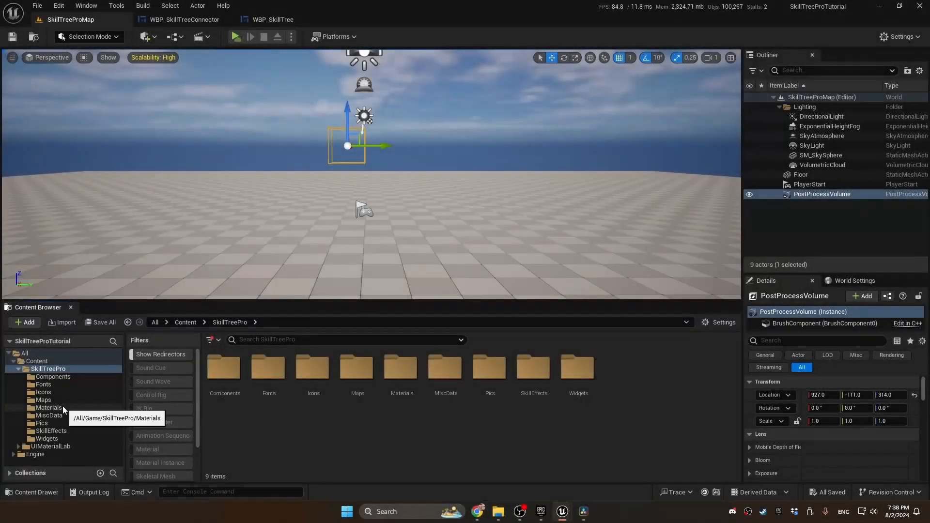
- Create a new material named M_NodeConnector in the SkillTreePro Materials folder
click(62, 407)
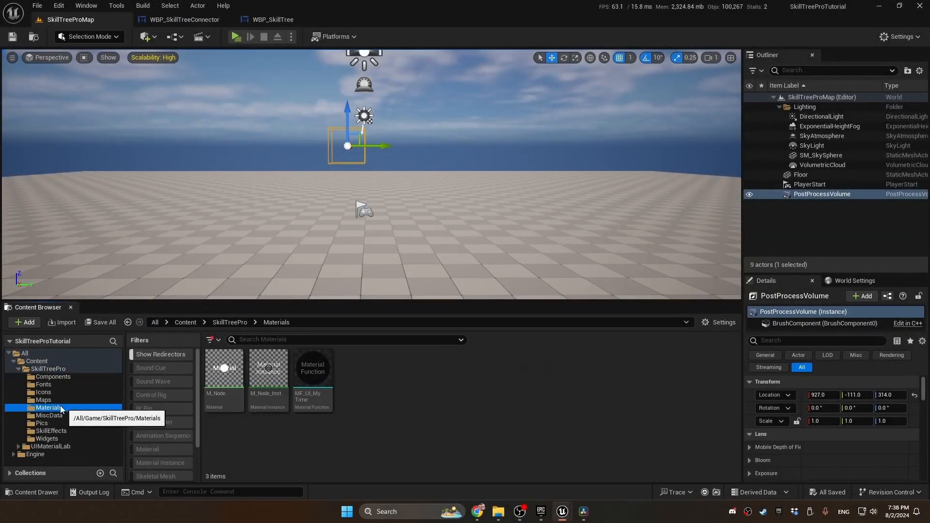
right_click(380, 400)
mouse_move(374, 384)
click(424, 251)
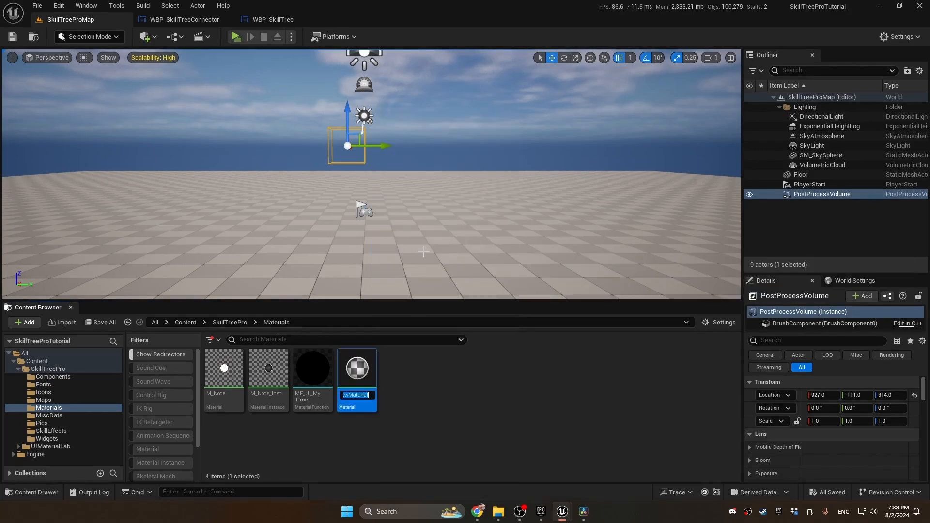
text(M_NodeC)
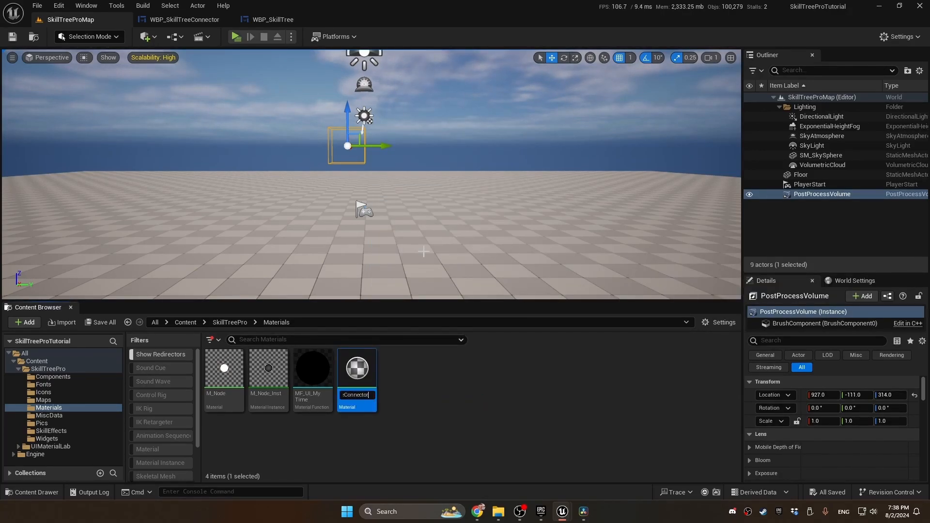
text(onnector)
key(Return)
- Open M_NodeConnector and set its material domain to User Interface and its blend mode to Translucent
double_click(314, 375)
click(106, 316)
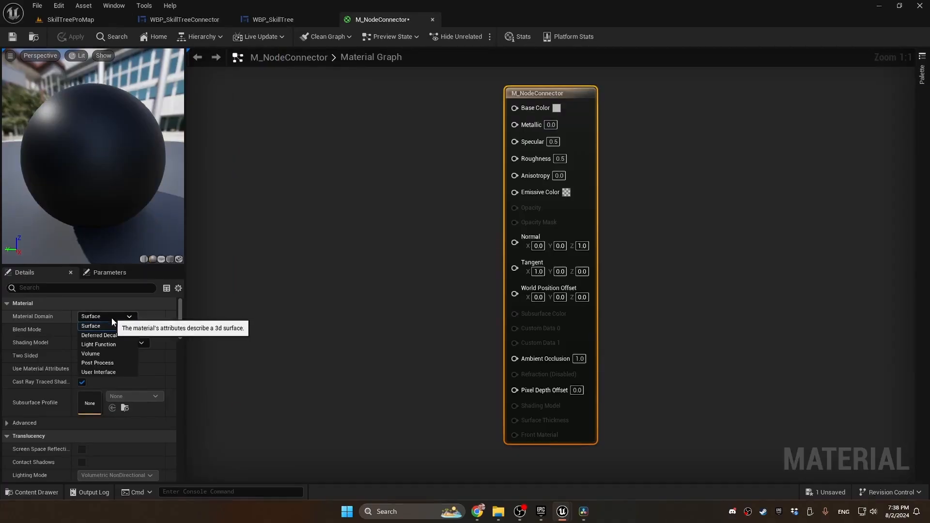
click(114, 372)
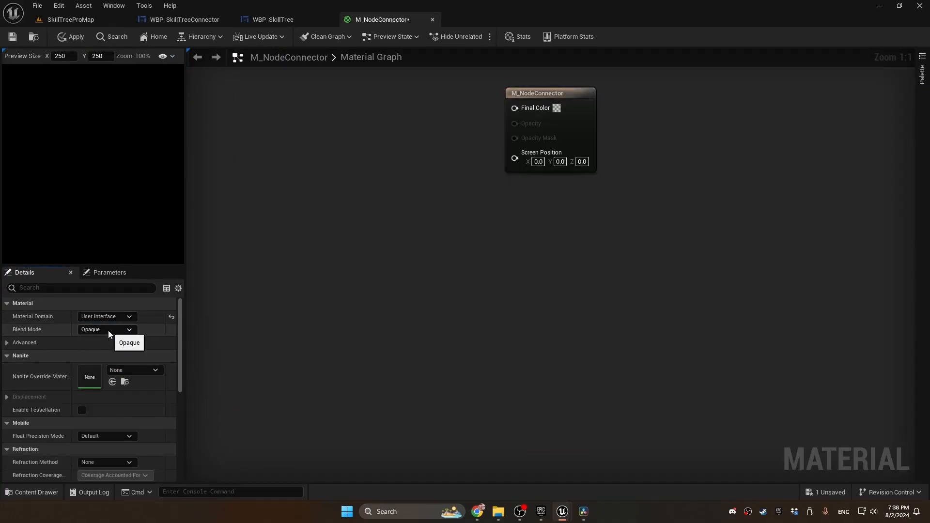
click(109, 331)
click(112, 358)
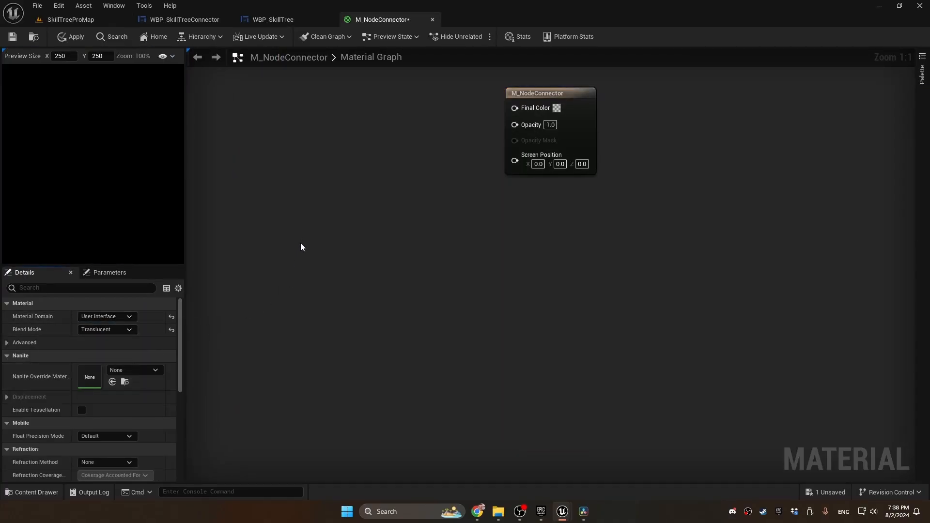
- Set M_NodeConnector's Final Color to white with full alpha and save the material
right_drag(320, 209, 397, 266)
click(636, 166)
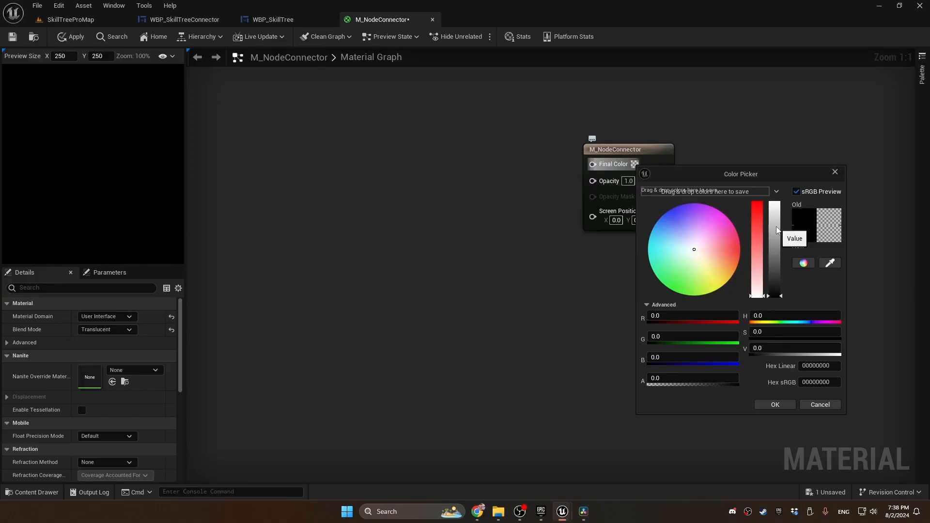
drag(777, 231, 775, 202)
drag(651, 378, 739, 378)
click(763, 405)
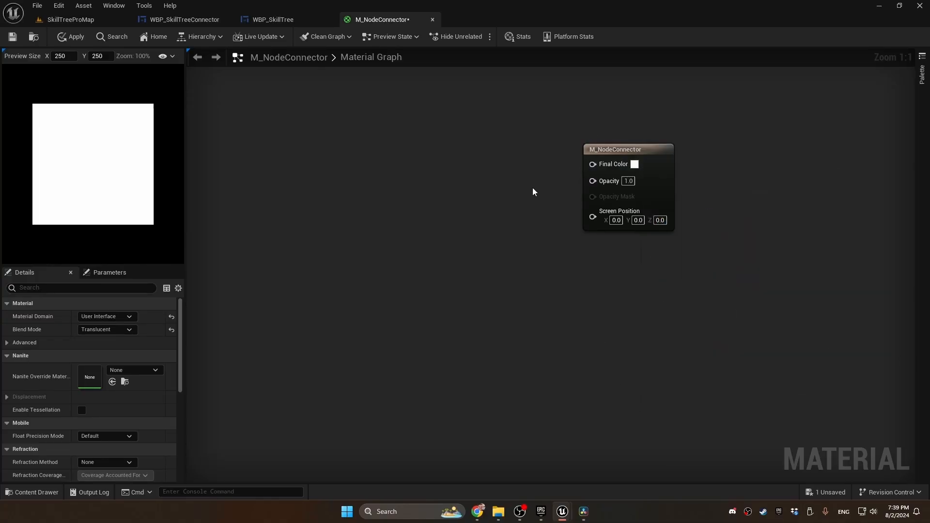
key(ctrl+s)
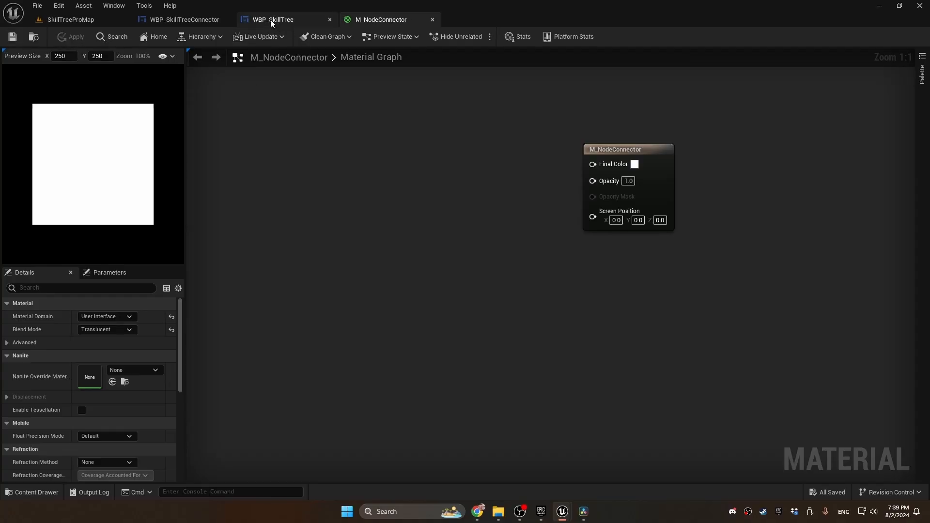
- Assign M_NodeConnector as the brush image of Image_39 in WBP_SkillTreeConnector, and close the WBP_SkillTreeConnector and WBP_SkillTree editors
click(196, 22)
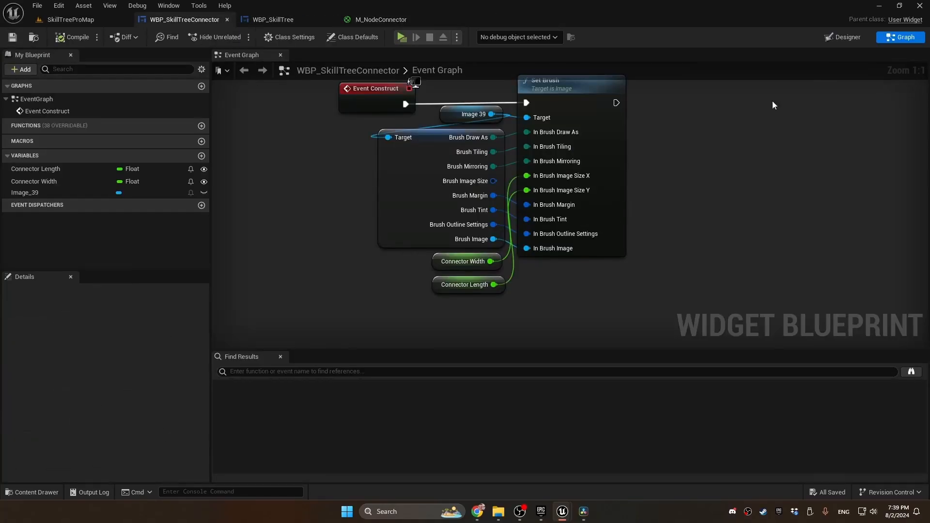
click(843, 37)
click(696, 116)
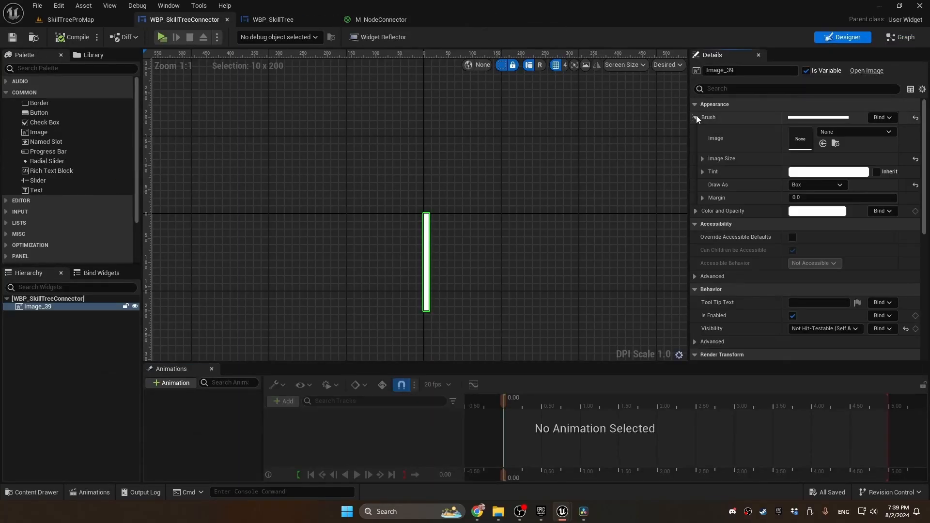
click(830, 132)
text(conne)
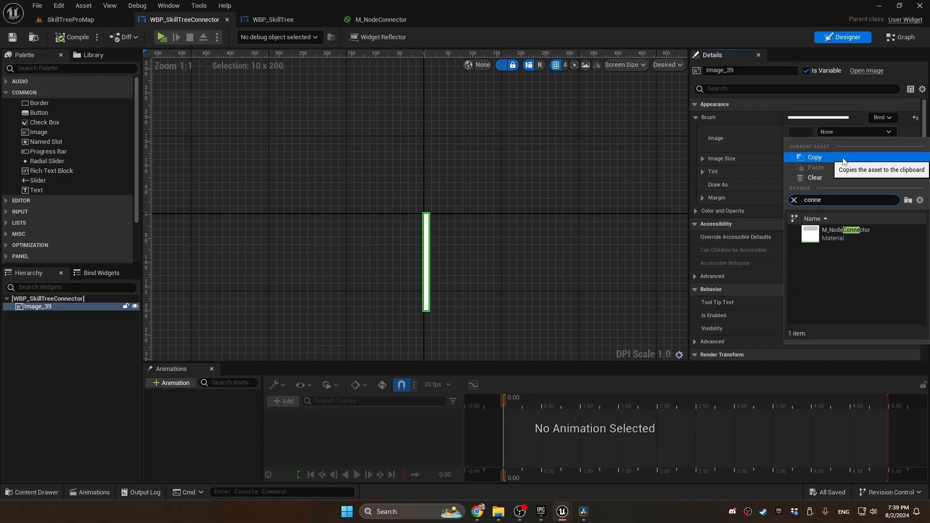
click(839, 236)
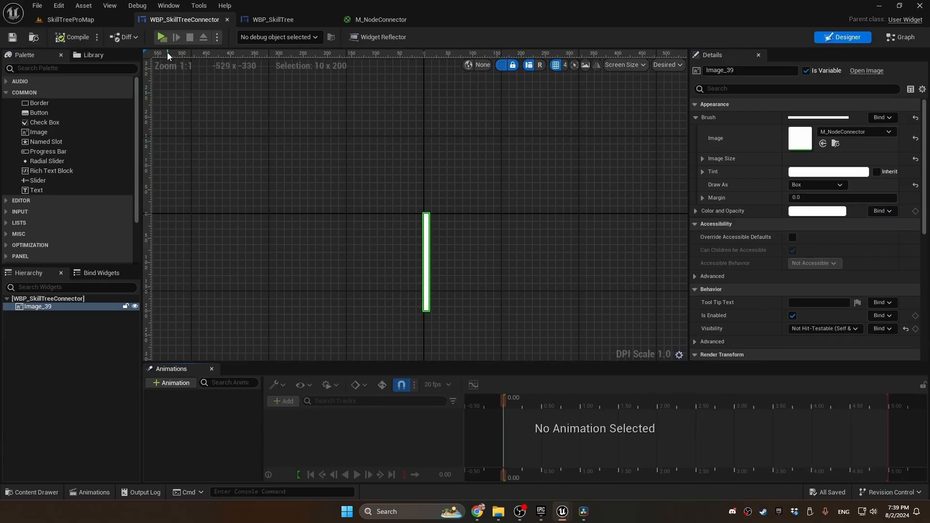
click(226, 19)
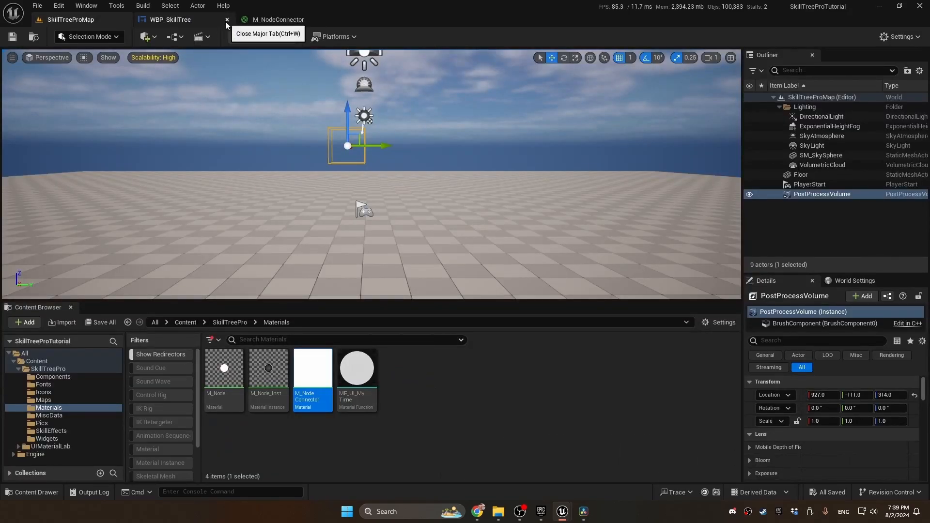
key(ctrl+w)
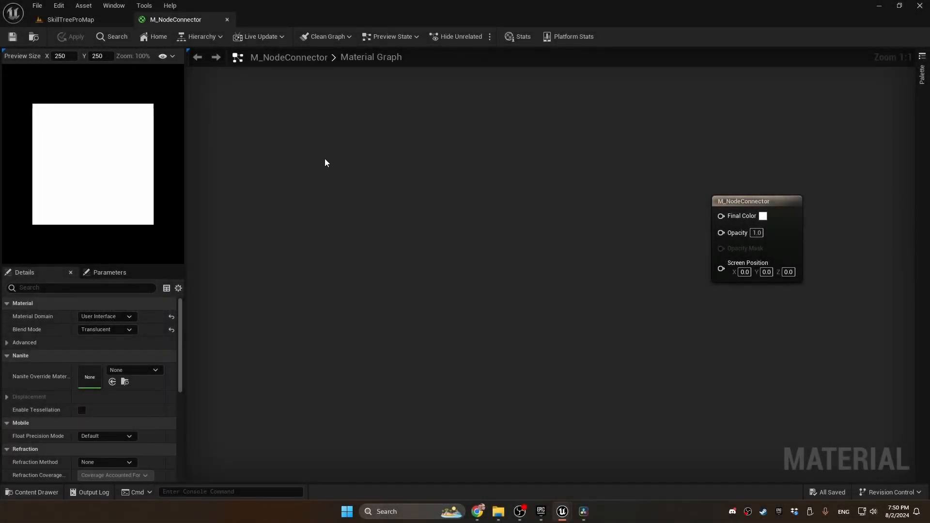
- Add an MF_UI_SDF_Box function node to the M_NodeConnector graph, well before the material output node
right_click(325, 163)
text(sdf)
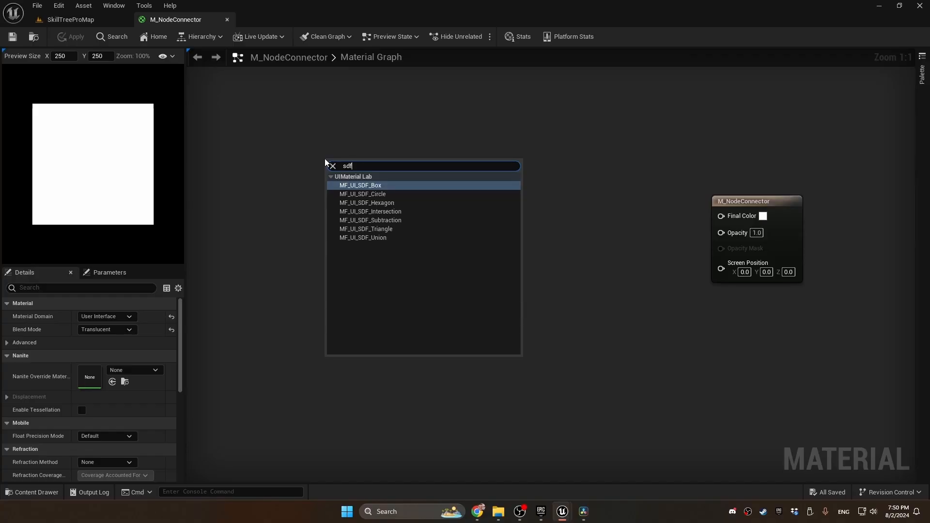
key(Return)
drag(396, 160, 348, 134)
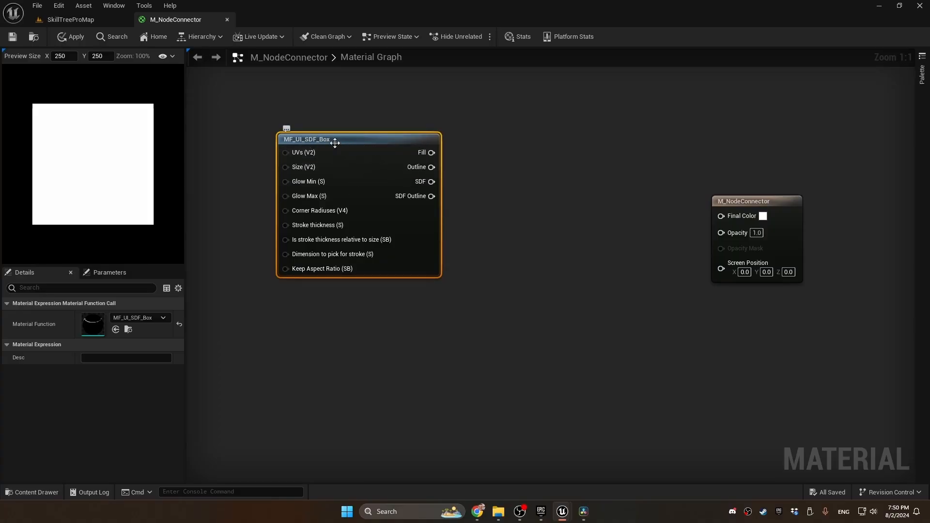
right_drag(345, 121, 388, 124)
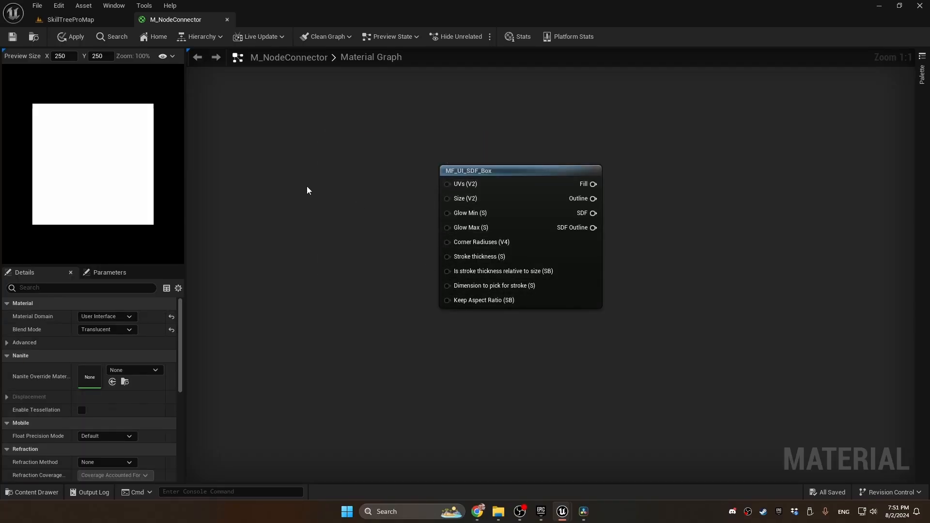
- Add a scalar parameter named Unlearned width with a default value of 0.1 ahead of the MF_UI_SDF_Box node
click(273, 165)
right_click(287, 167)
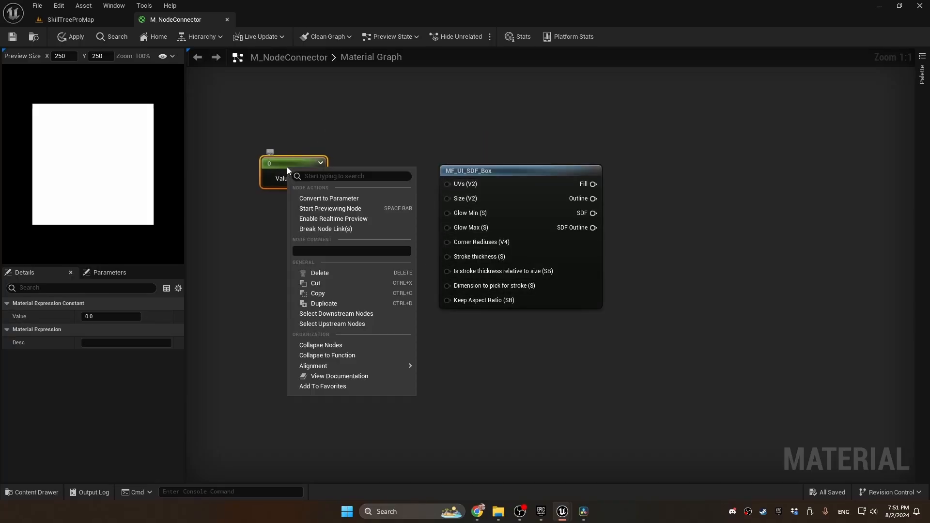
click(325, 198)
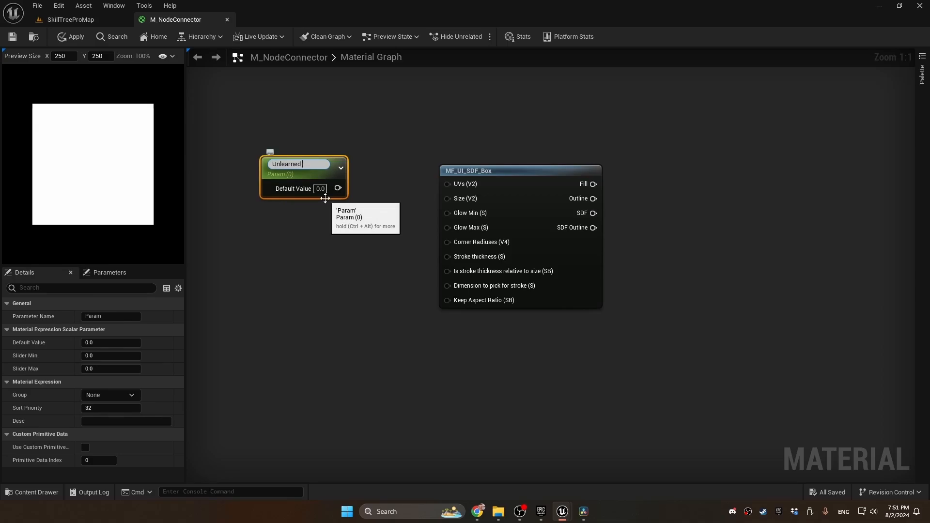
text(Unlearned width)
key(Return)
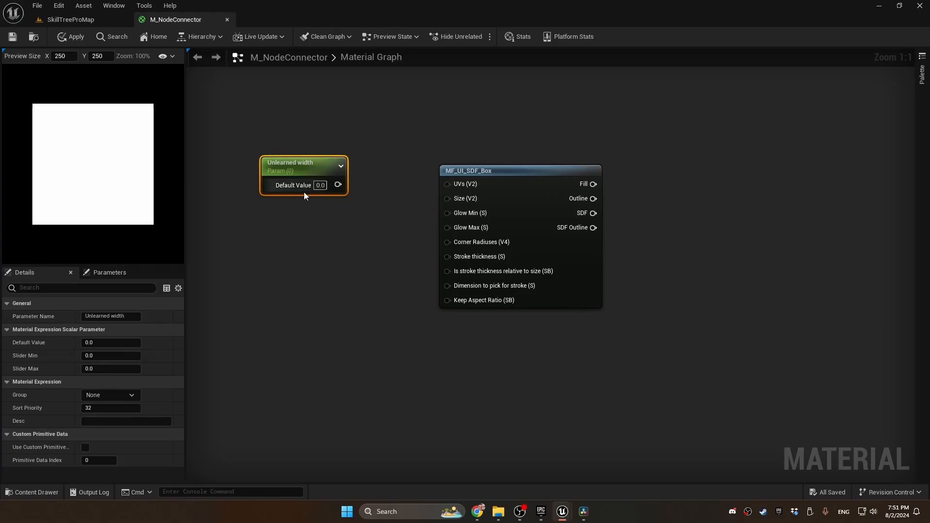
right_drag(294, 241, 311, 251)
drag(323, 177, 306, 177)
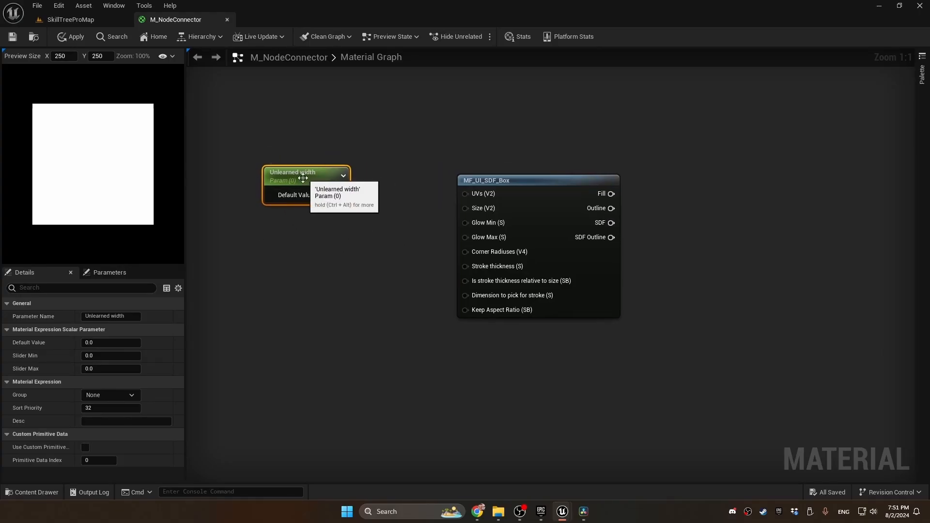
click(293, 163)
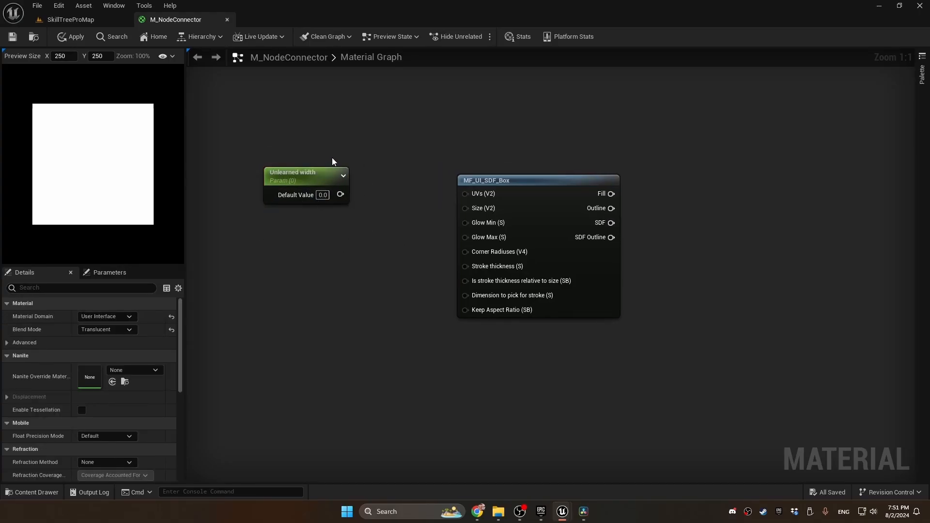
click(322, 196)
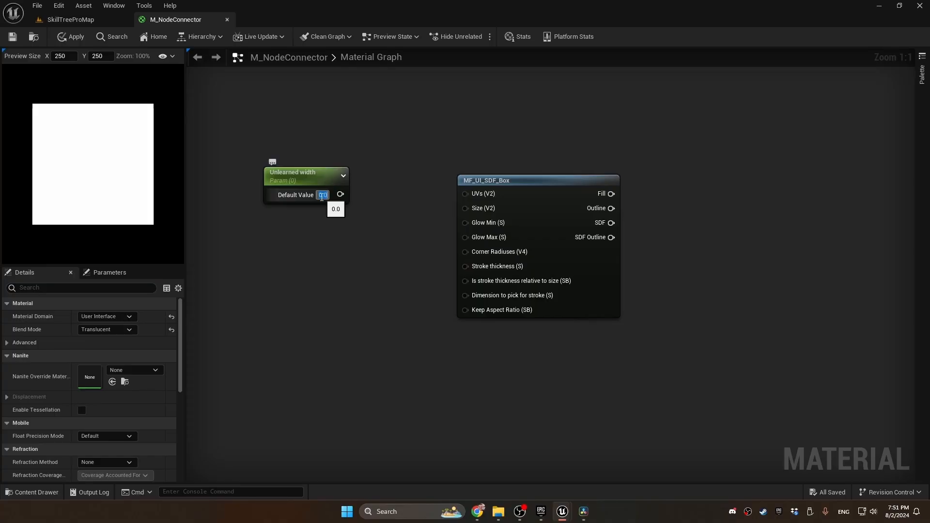
text(0.1)
key(Return)
drag(328, 177, 313, 177)
- Append a constant of 1 to Unlearned width and feed the result into the Size input of MF_UI_SDF_Box
drag(325, 194, 349, 201)
text(append)
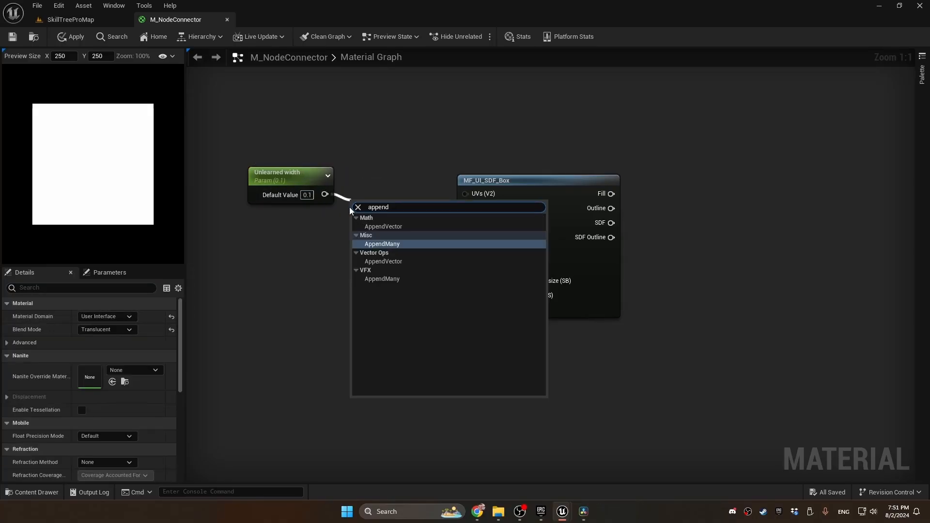
key(Return)
click(272, 229)
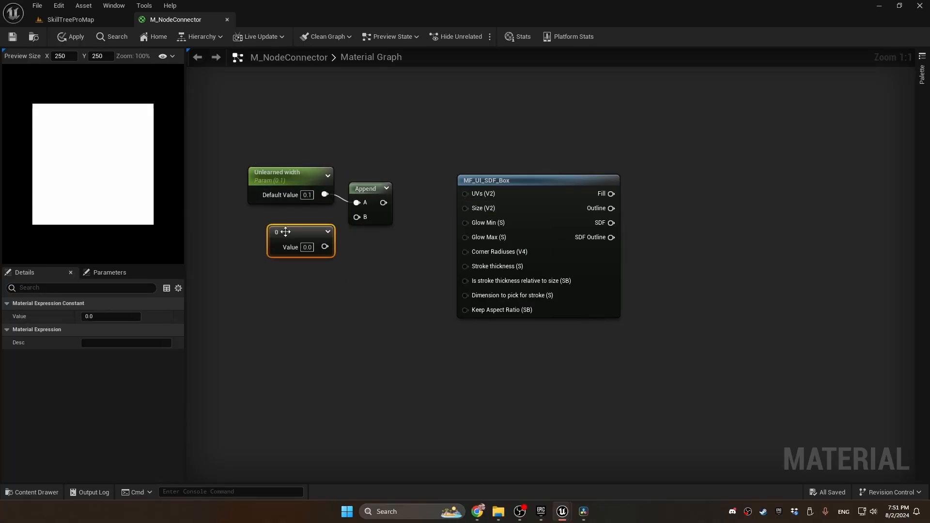
click(307, 247)
text(1)
key(Return)
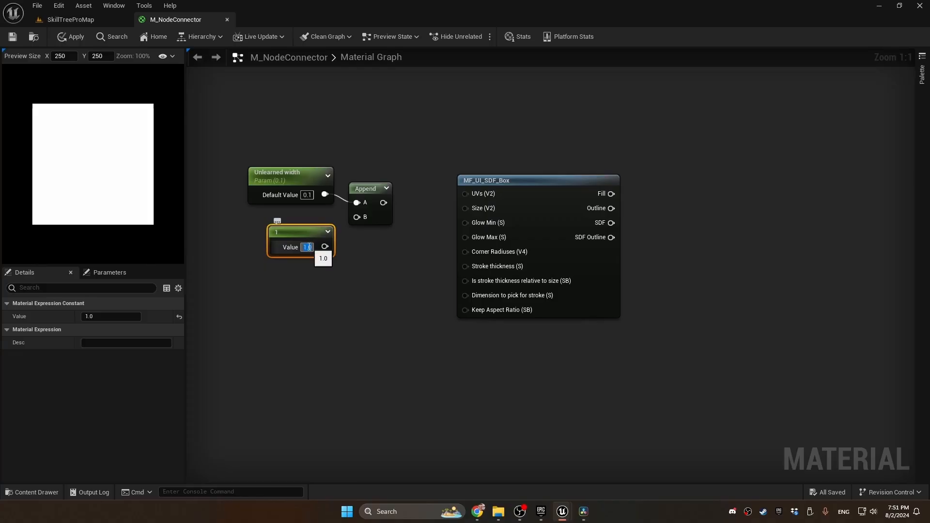
drag(324, 247, 357, 217)
drag(302, 230, 297, 217)
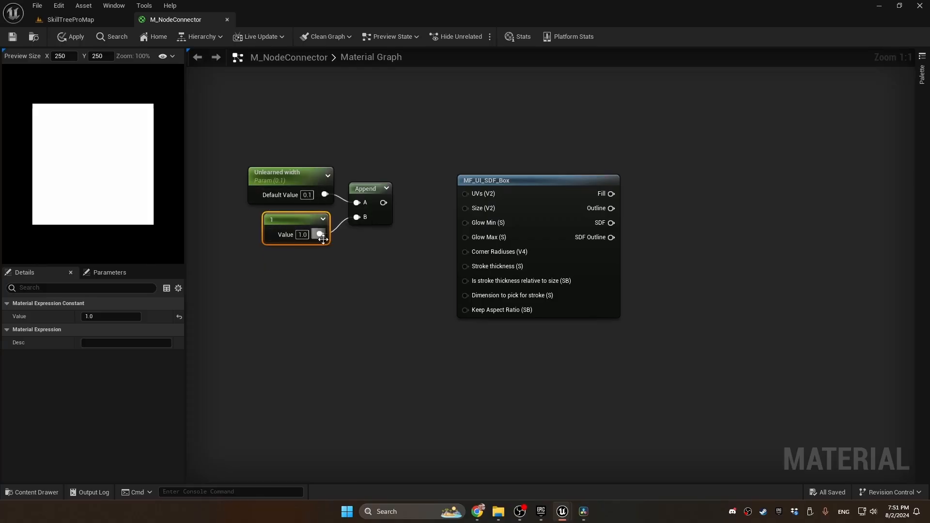
drag(383, 202, 473, 210)
- Add a scalar parameter named Unlearned glow with a default value of 0.08 below the width nodes
key(1)
click(252, 287)
right_click(279, 293)
click(342, 95)
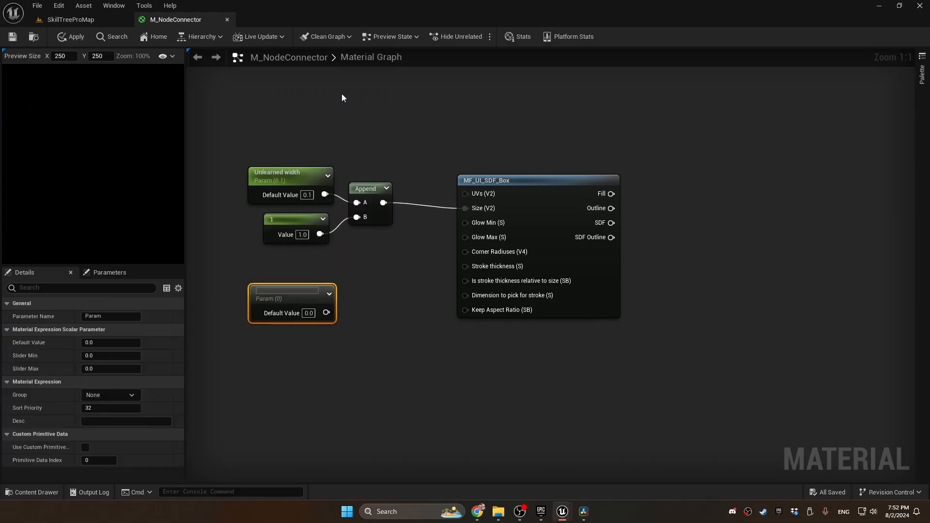
key(Return)
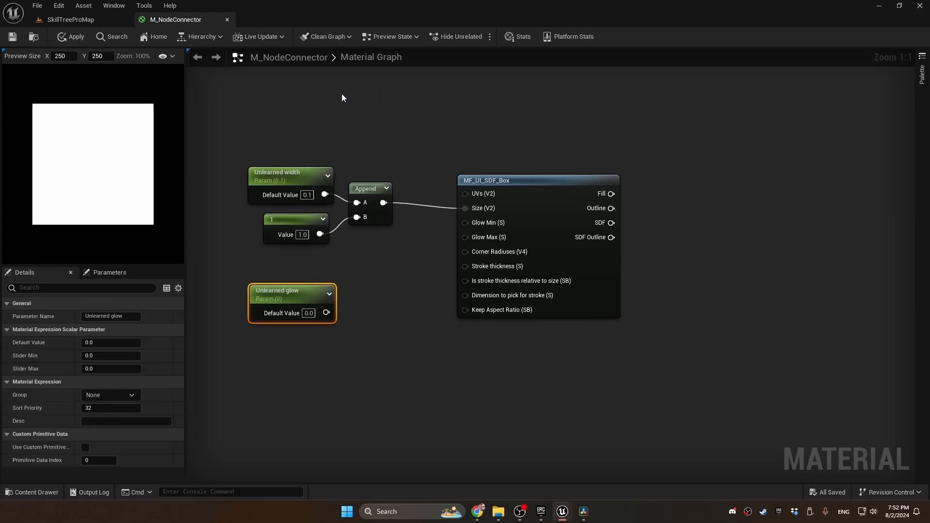
drag(296, 294, 270, 285)
click(284, 303)
text(.08)
key(Return)
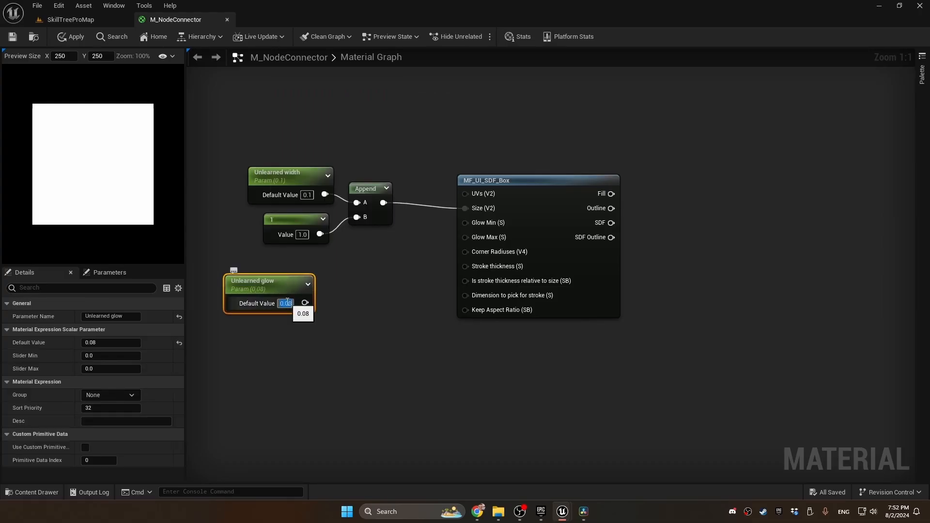
- Feed Unlearned glow multiplied by -1 into MF_UI_SDF_Box's Glow Min, and the unmodified parameter into Glow Max
click(326, 270)
drag(301, 306, 336, 292)
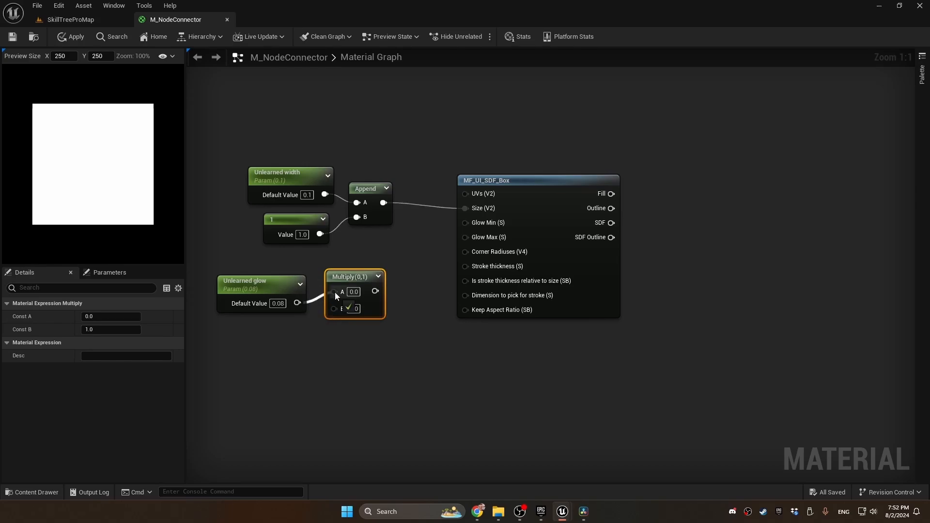
click(354, 306)
text(-)
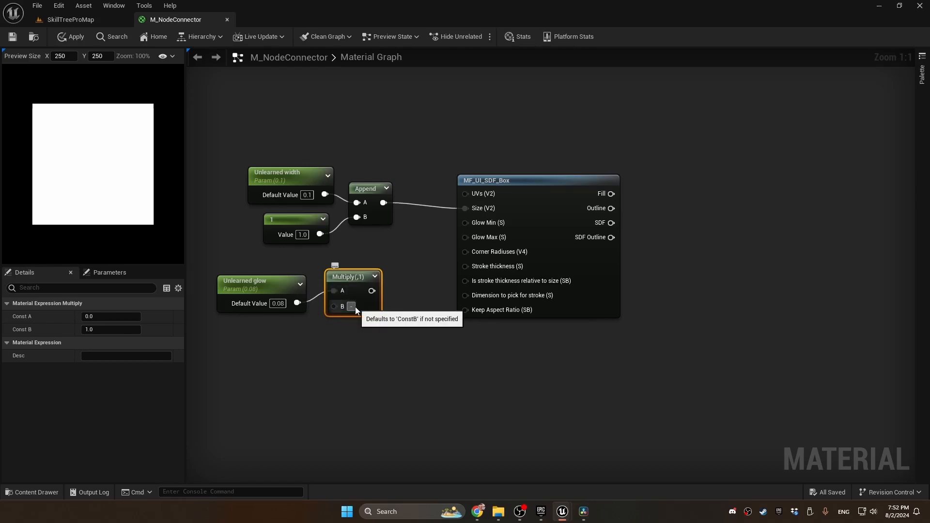
text(1)
key(Return)
drag(375, 291, 465, 223)
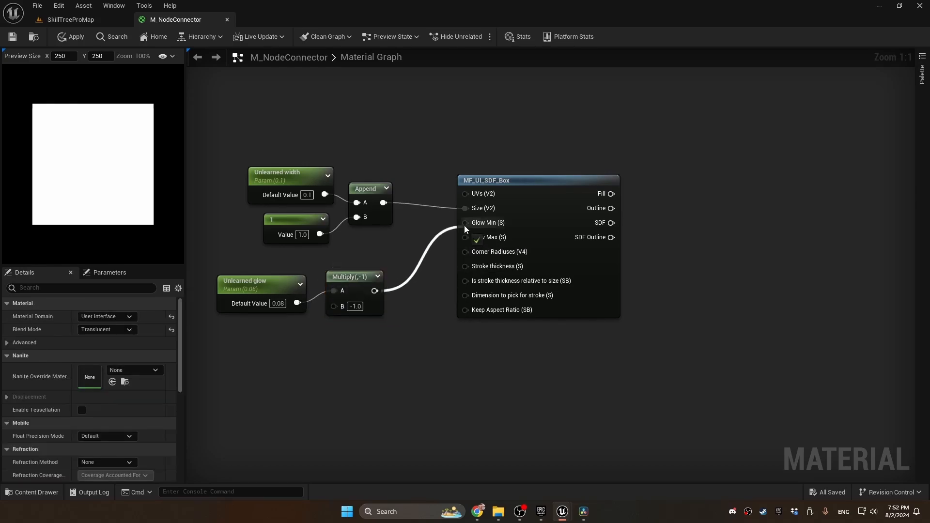
click(304, 338)
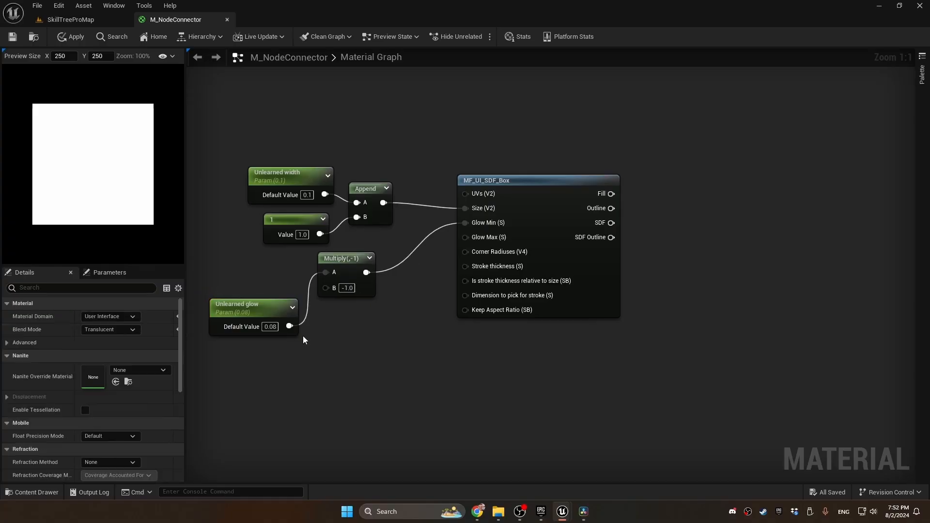
drag(290, 327, 484, 237)
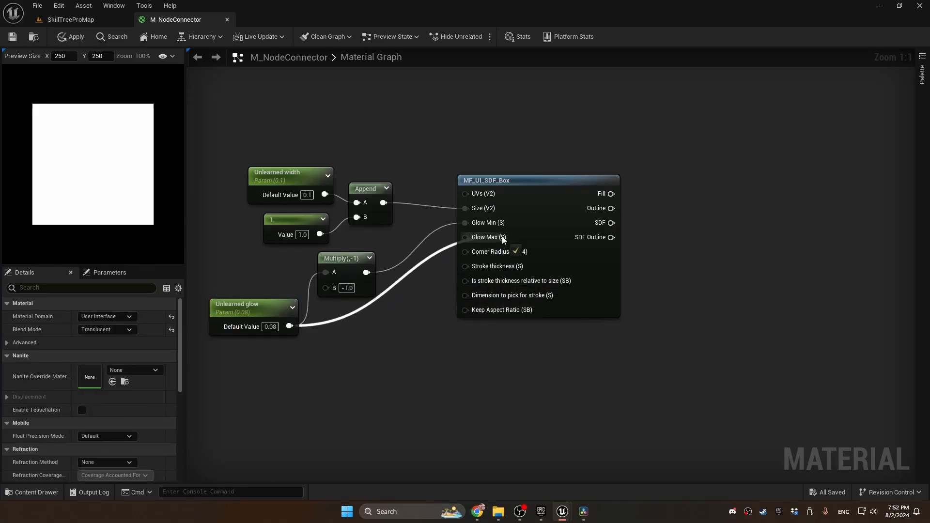
- Add a constant node below the Unlearned glow parameter
right_drag(265, 310, 273, 237)
click(303, 282)
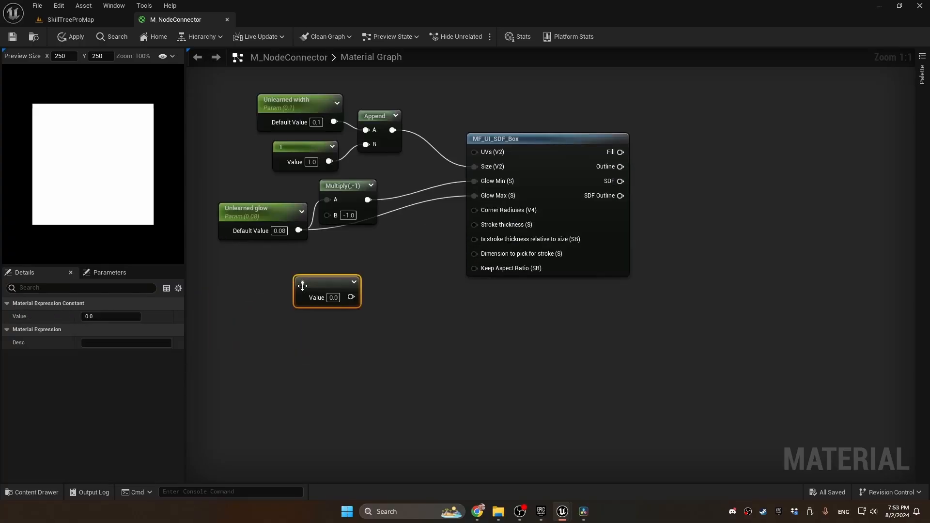
- Convert the constant to a parameter named "Unlearned corner radiuses" with default 0.4 and connect it to the Corner Radiuses input of MF_UI_SDF_Box
right_click(315, 281)
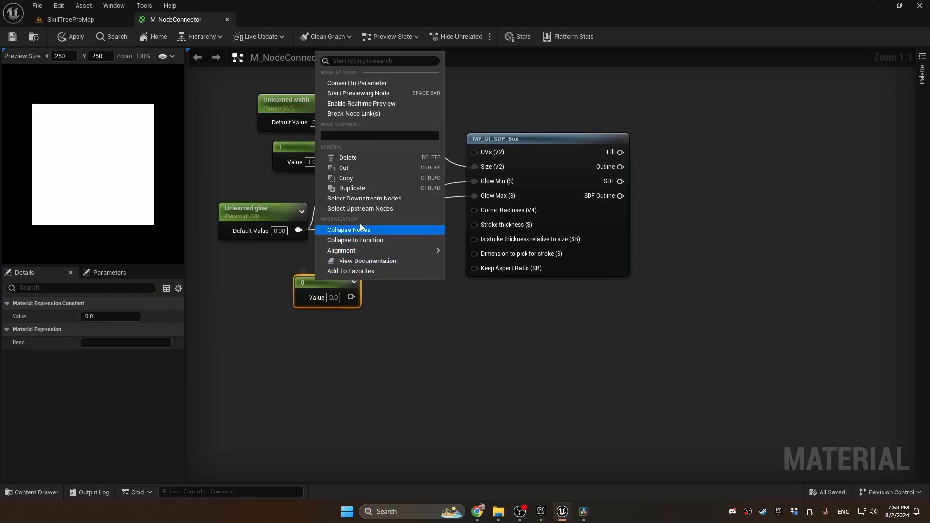
click(361, 83)
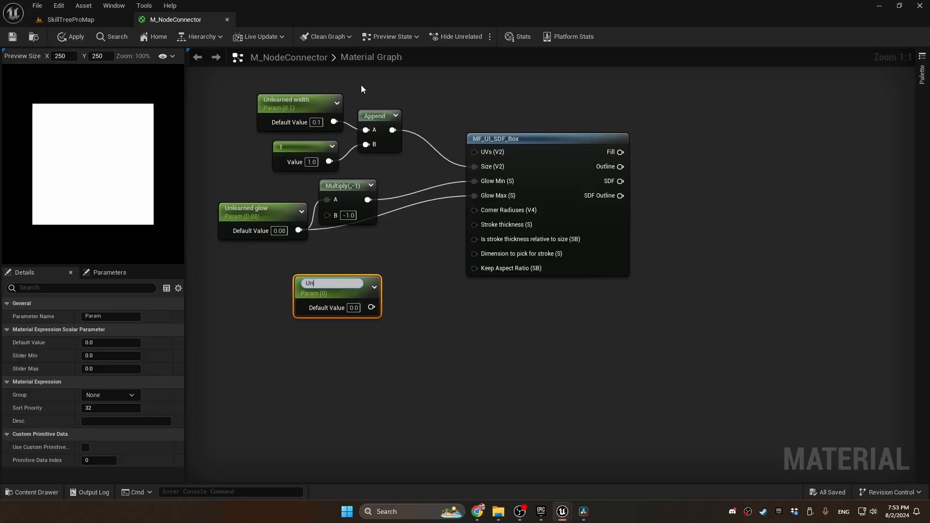
text(Unlearned corner radiuses)
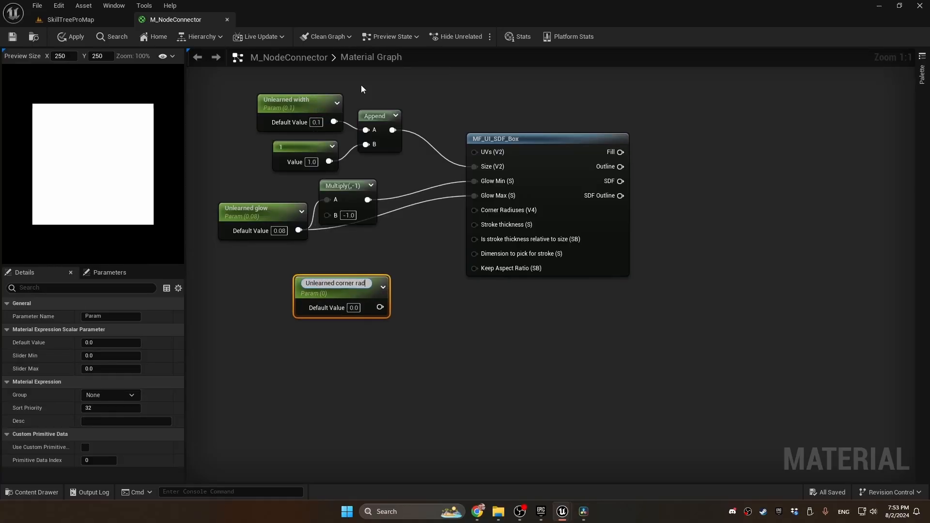
key(Return)
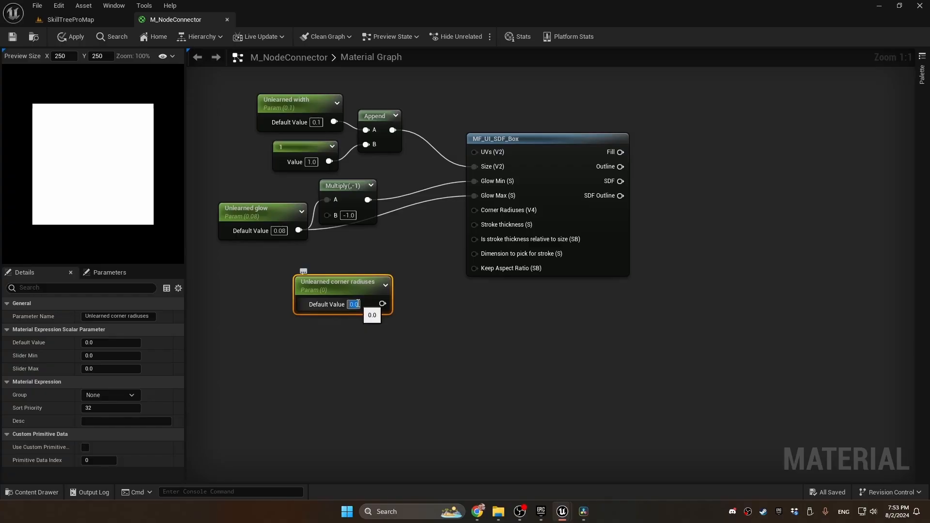
text(0.4)
drag(382, 304, 475, 210)
drag(365, 283, 359, 277)
drag(359, 278, 366, 264)
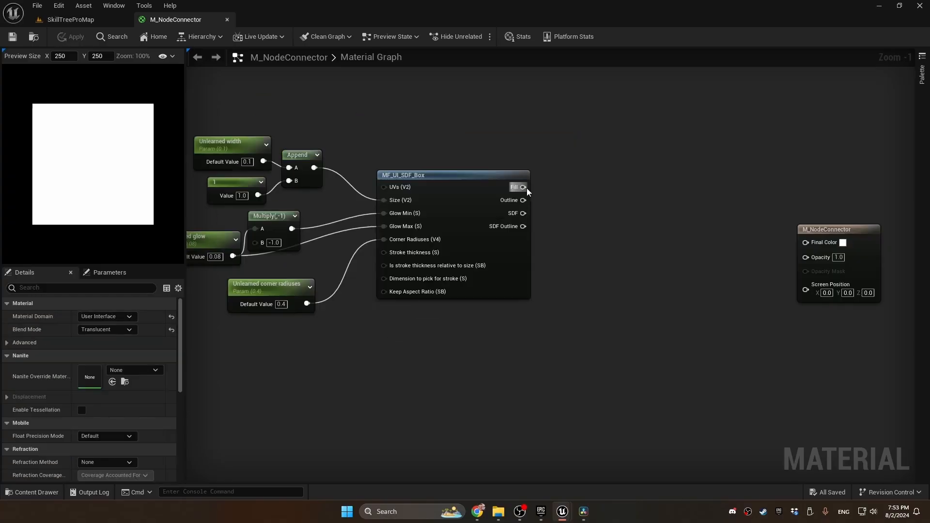
- Add a Saturate node fed by the Fill output of MF_UI_SDF_Box
drag(524, 188, 553, 189)
text(sat)
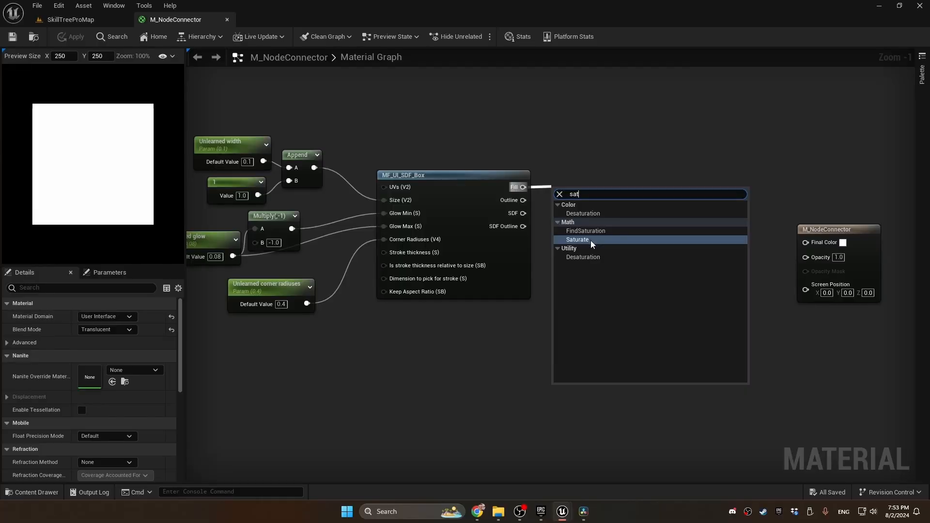
click(577, 240)
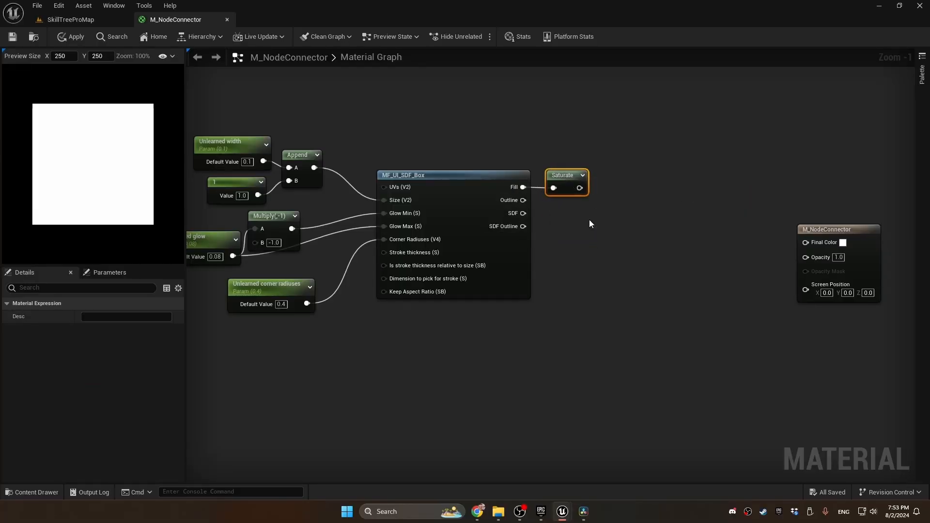
- Add a named reroute declaration called "Unlearned connection" on the output of the Saturate node
drag(579, 188, 596, 198)
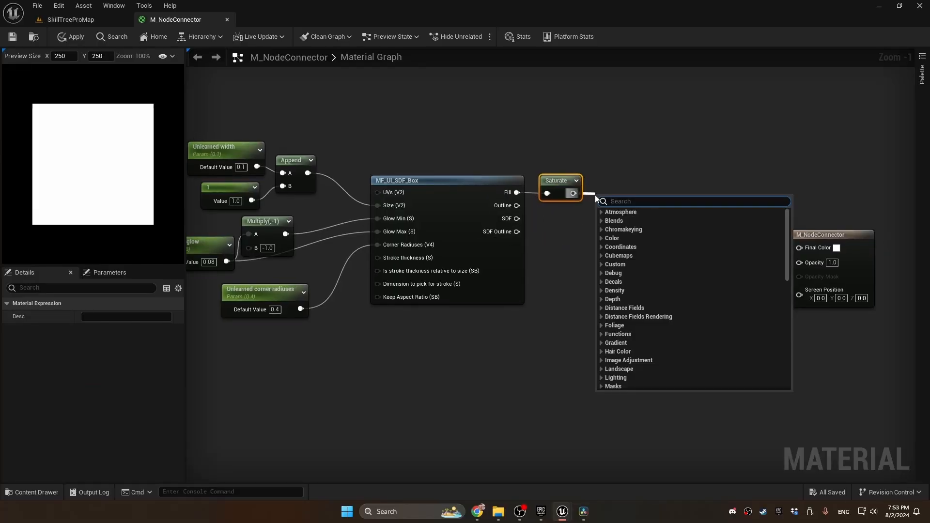
text(named)
key(Return)
text(Unlearned)
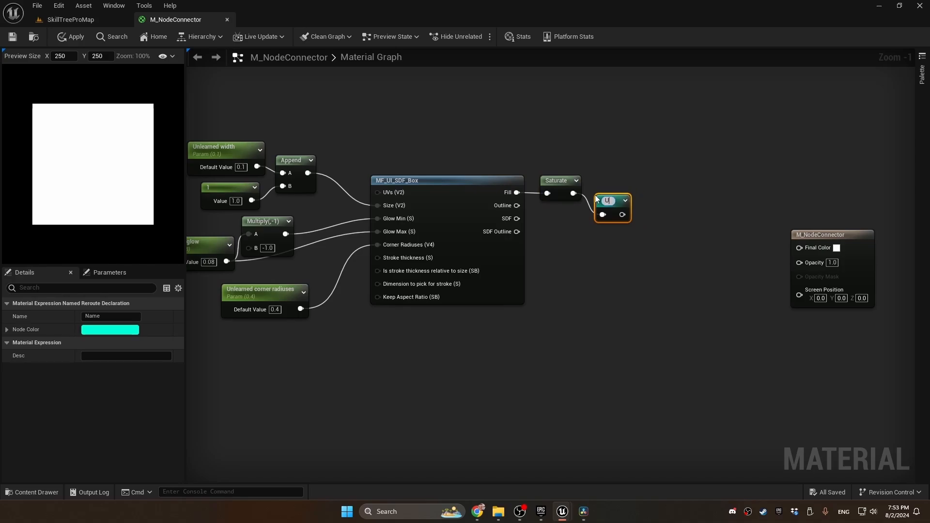
text(connection)
key(Return)
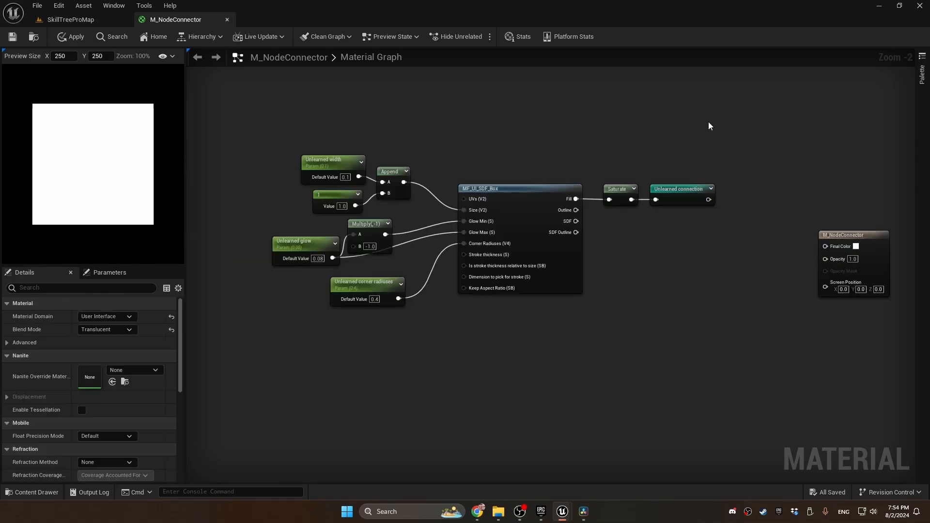
- Group all the unlearned connection nodes in a comment box titled "Unlearned connection"
drag(708, 122, 264, 324)
text(c)
text(Unle)
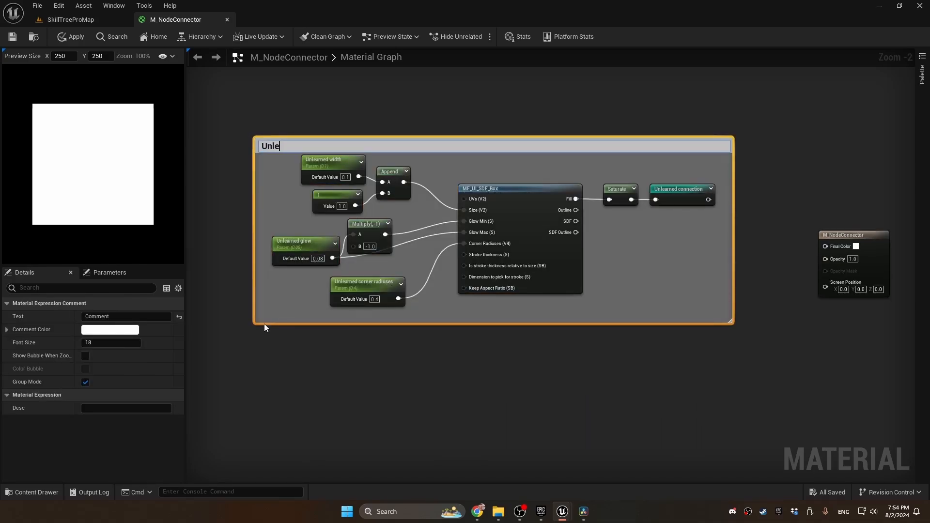
text(arned connection)
key(Return)
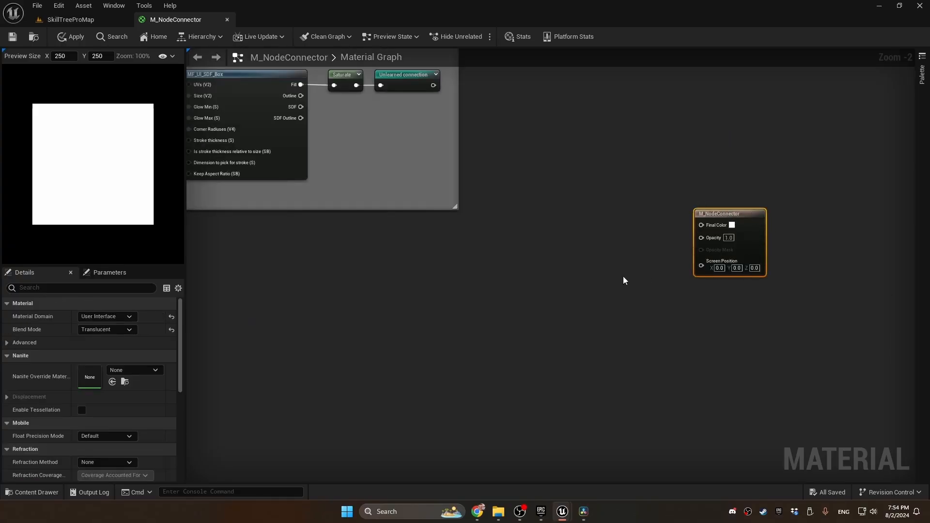
- Place an "Unlearned connection" reroute usage near the material output and connect it to input A of a new Multiply node
click(613, 283)
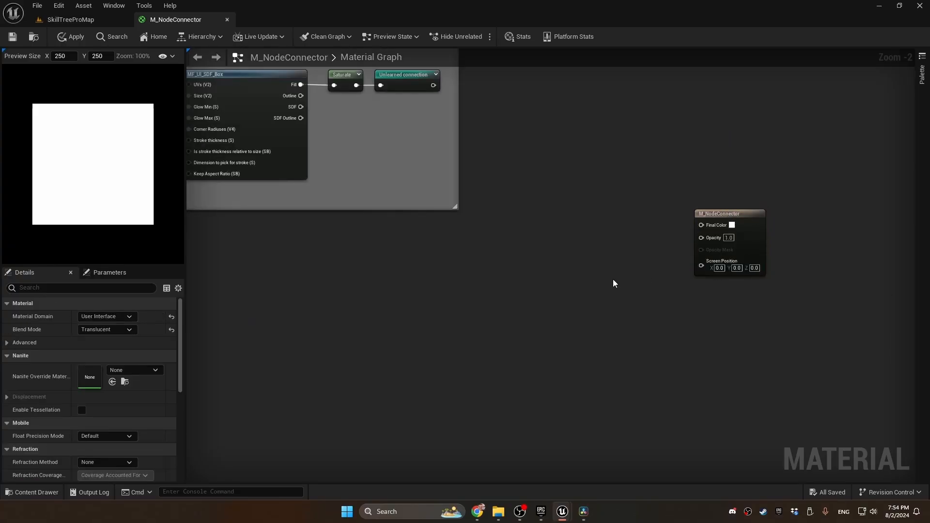
right_click(577, 259)
text(unle)
key(Return)
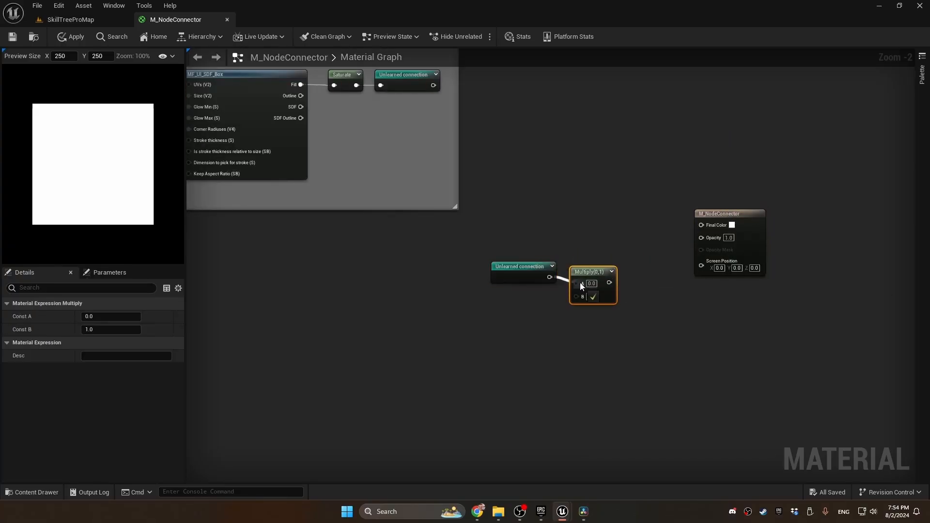
drag(581, 286, 582, 285)
- Promote the Multiply node's B input to a parameter named "Unlearned opactiry" with default value 1
right_click(575, 295)
click(626, 156)
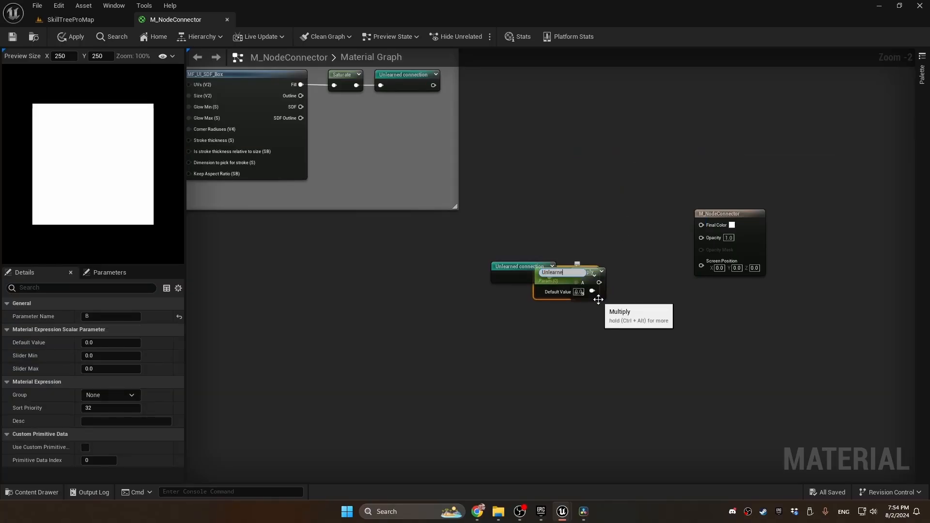
text(Unlearned opactiry)
key(Return)
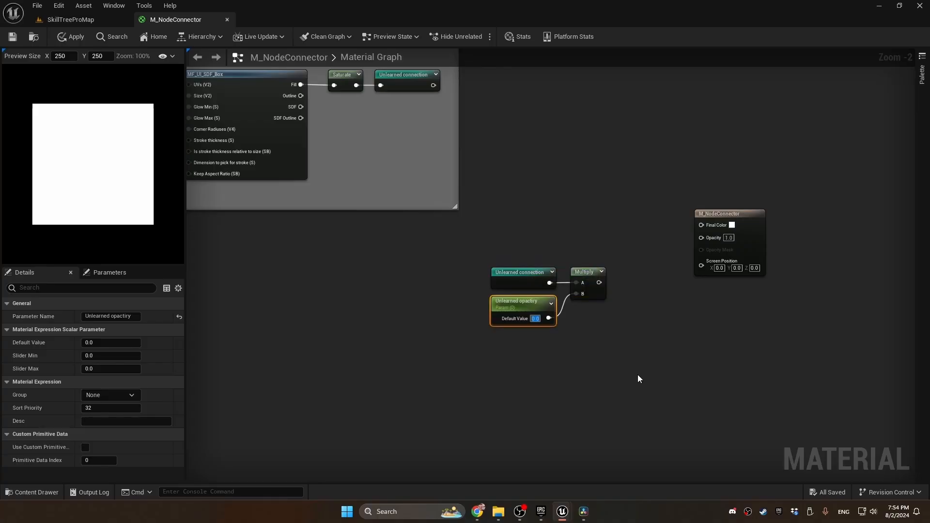
text(1)
key(Return)
- Connect the Multiply result to the material's Opacity through a new Saturate node aligned beside the Multiply
drag(599, 283, 701, 237)
text(sat)
click(655, 331)
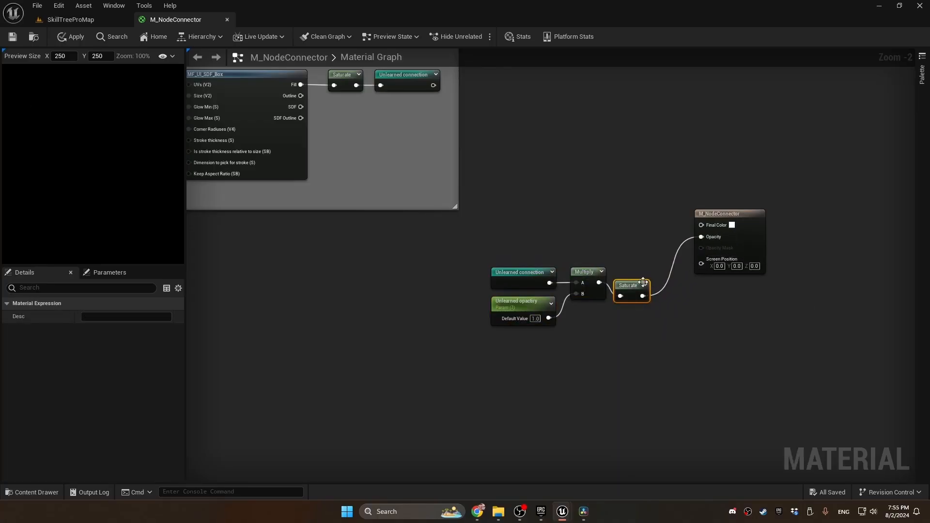
drag(633, 288, 638, 276)
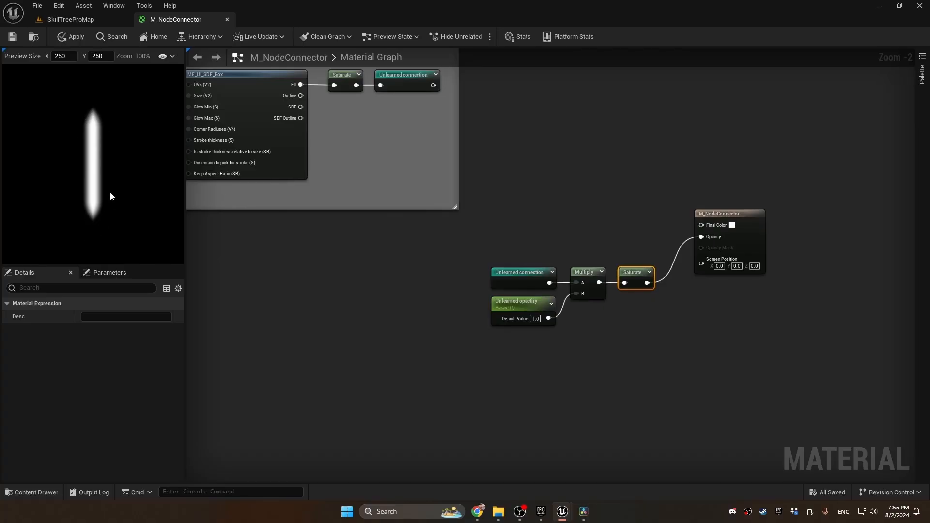
click(314, 291)
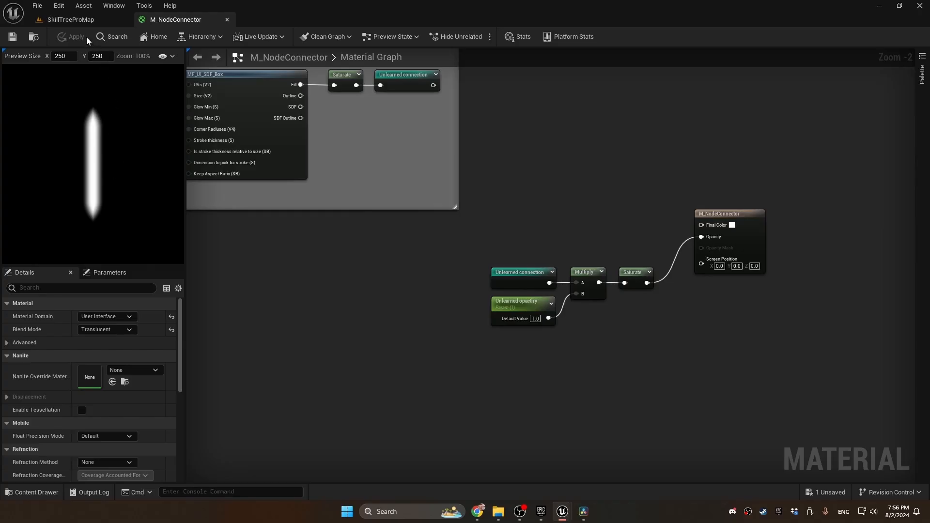
- Open the BPC_SkillTree_PC blueprint from the SkillTreePro Components folder and collapse its Skill Tree variable subcategories
click(72, 20)
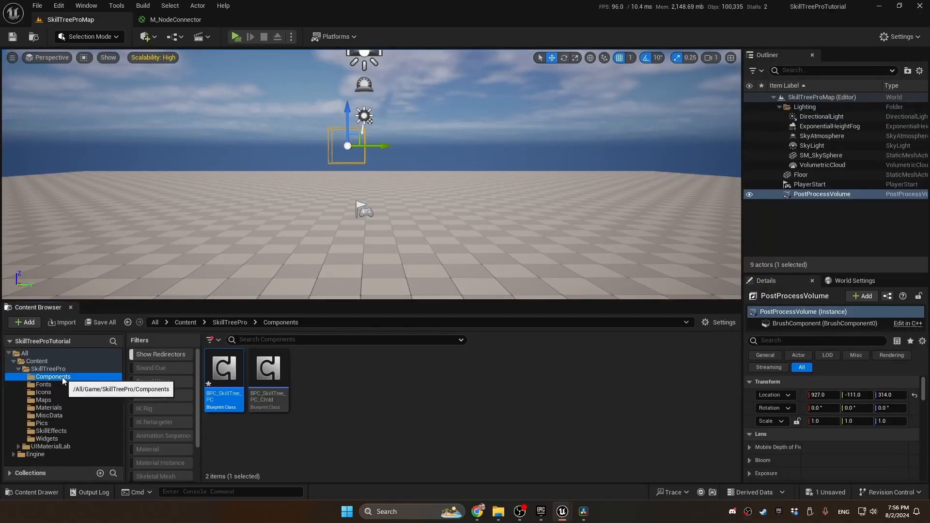
click(228, 376)
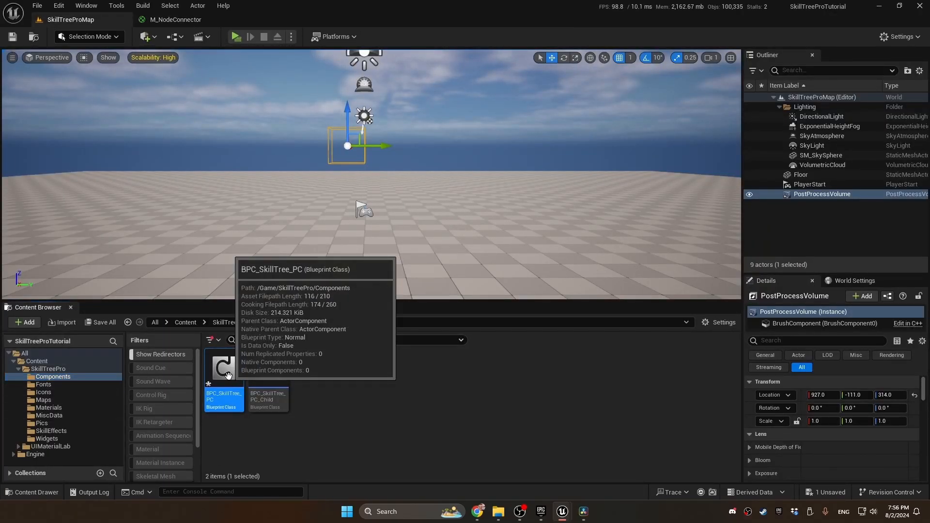
double_click(229, 376)
click(5, 169)
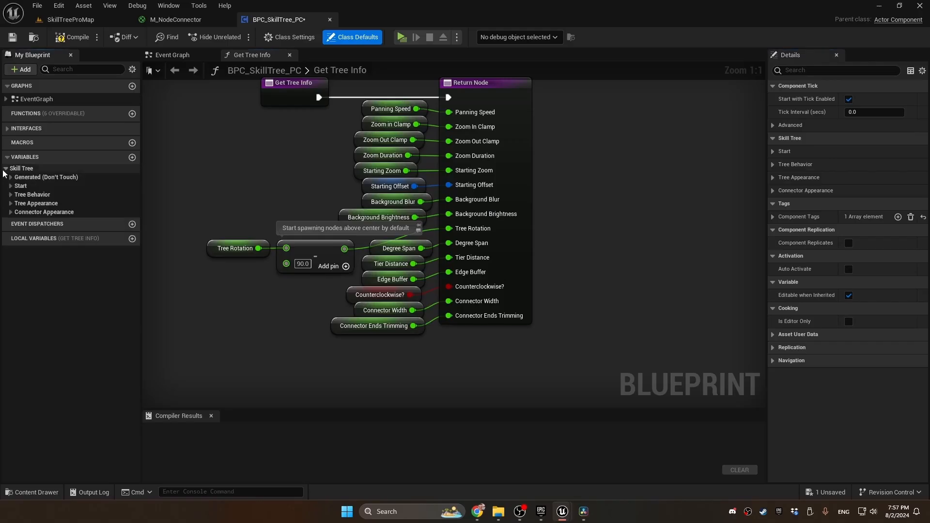
- Set the default value of the Connector Width variable to 300 and compile the blueprint
click(368, 310)
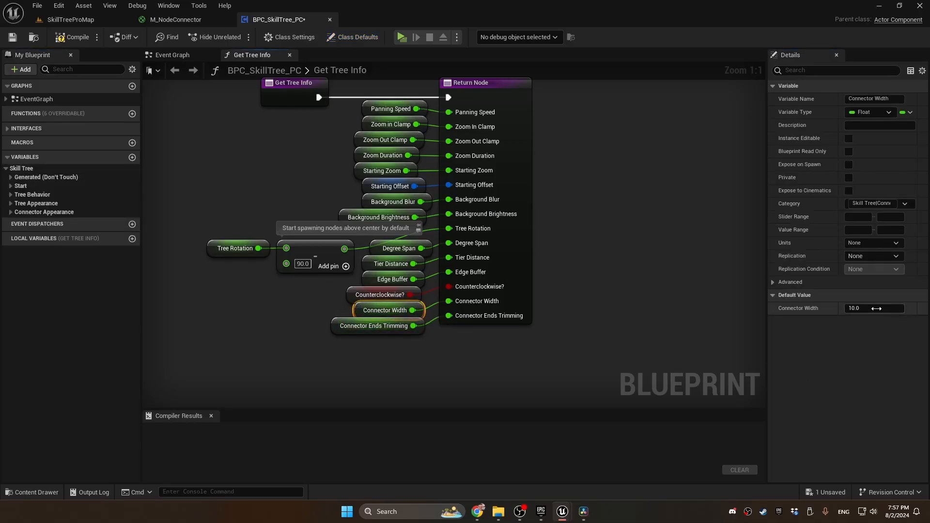
click(876, 309)
text(30)
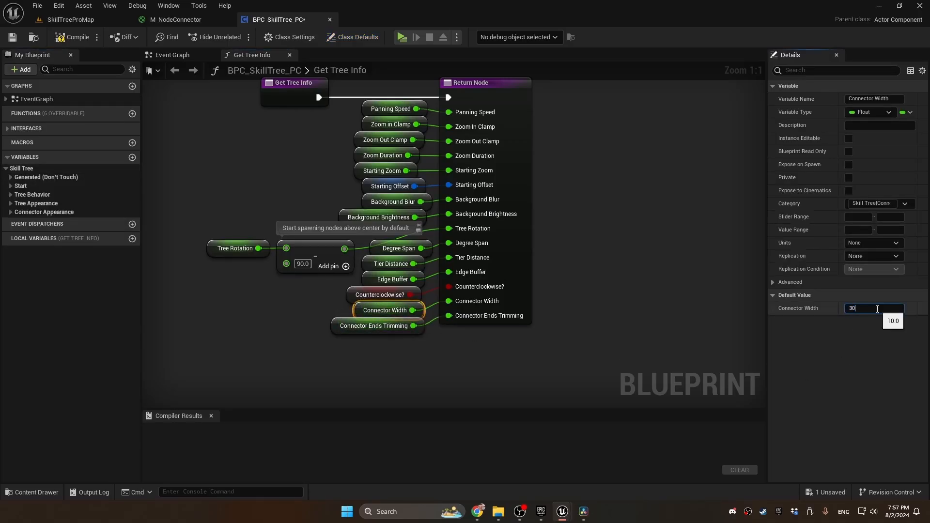
key(Return)
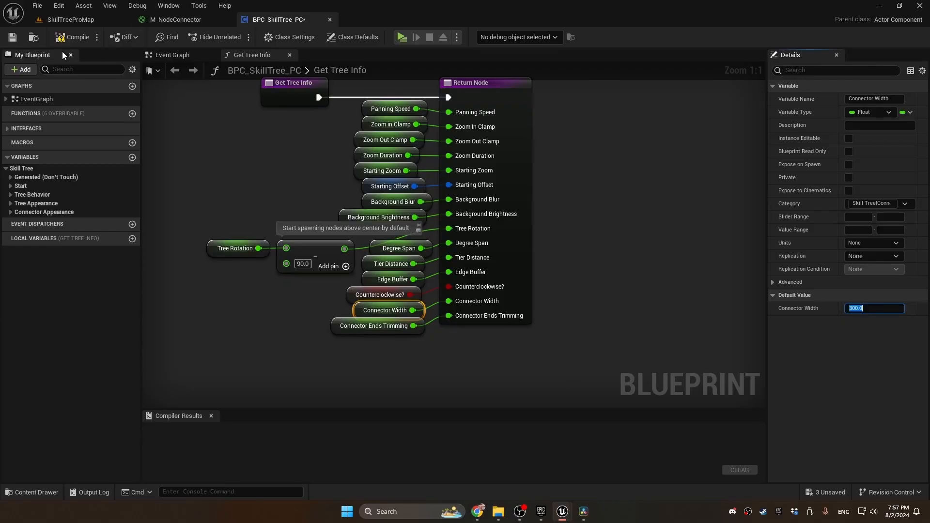
click(66, 39)
- Return to the M_NodeConnector material, play the level and open the skill tree to examine the connectors
click(166, 20)
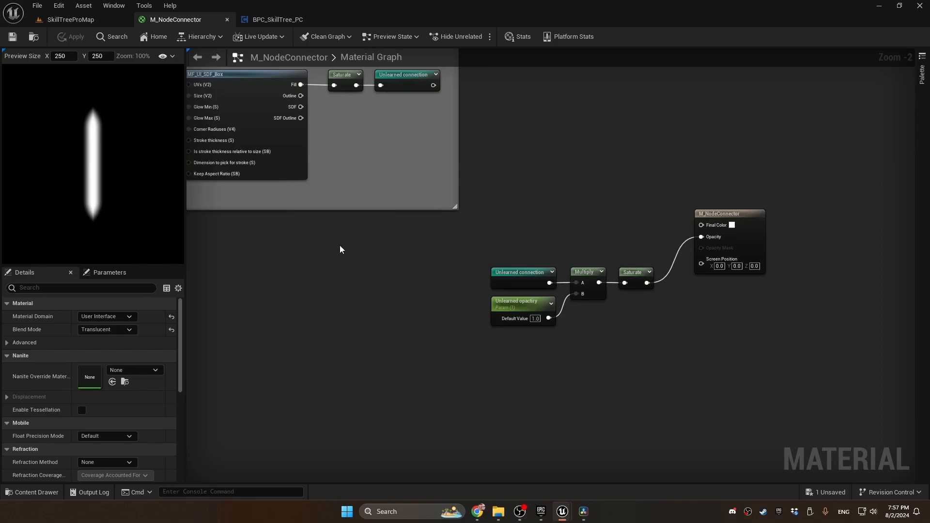
key(alt+p)
key(Tab)
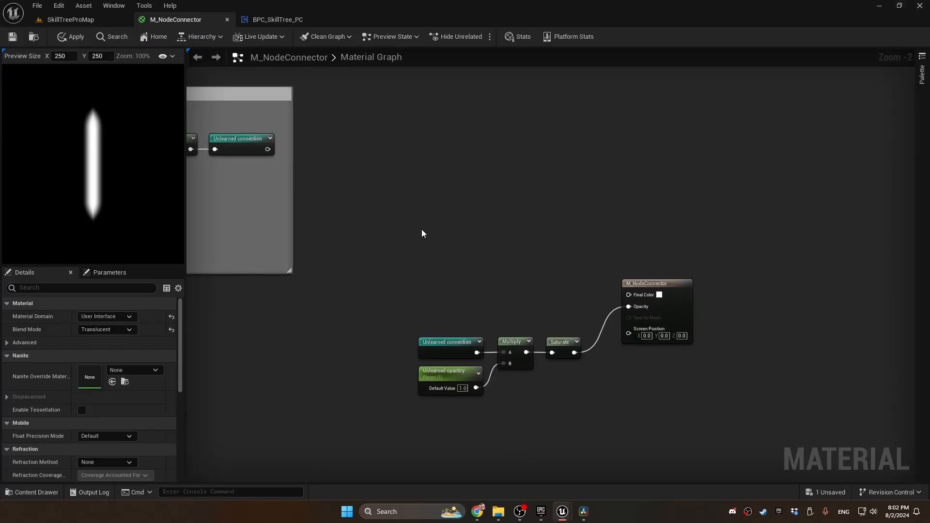
- Add a three-component constant above the opacity nodes and convert it to a parameter named "Unlearned tint"
click(440, 140)
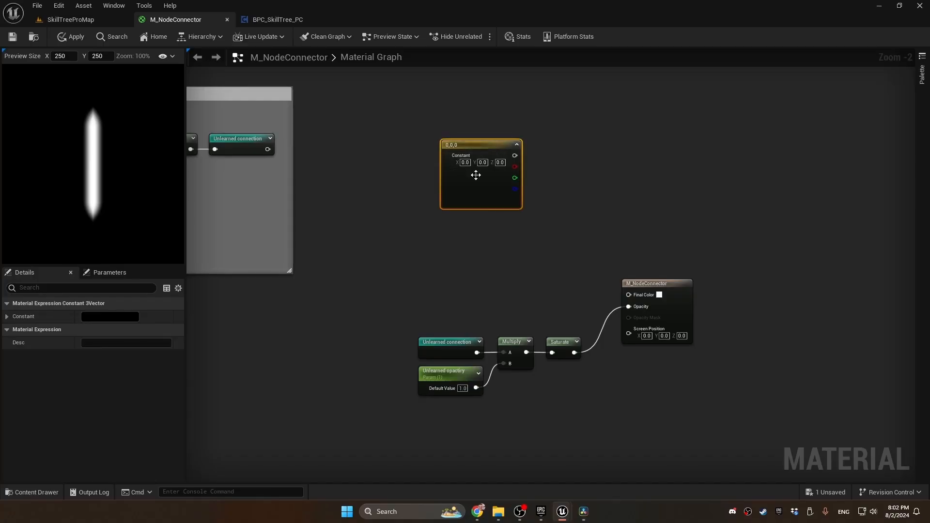
right_click(466, 145)
click(506, 177)
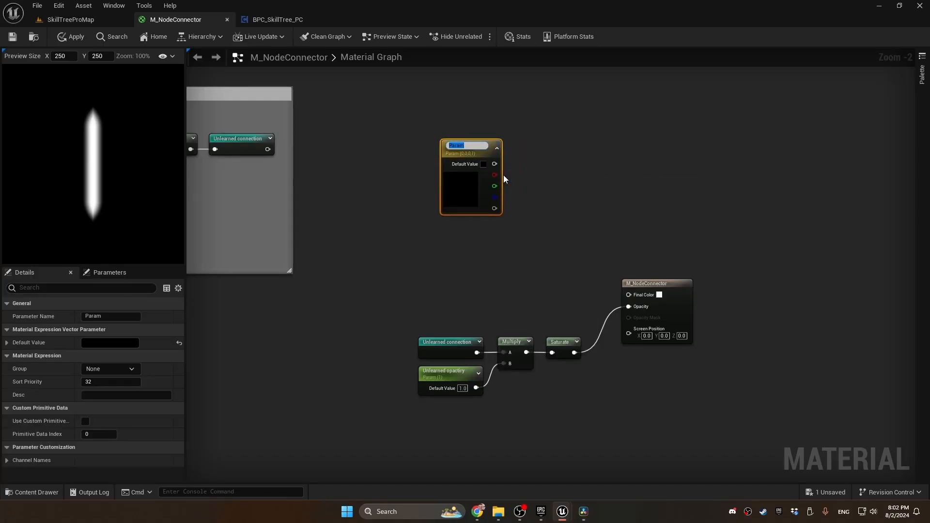
text(Unlearned tint)
key(Return)
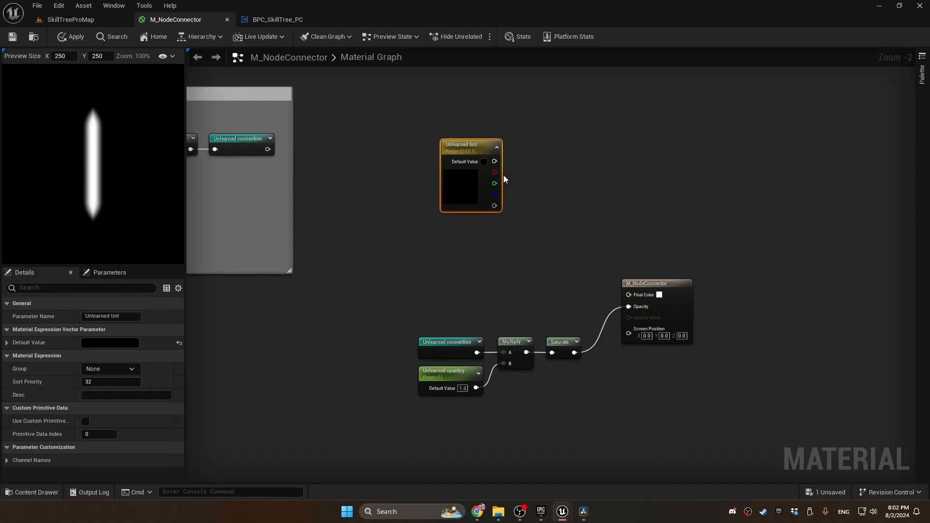
- Set the Unlearned tint default colour to white, connect it to the material's Final Color, and apply the material
double_click(455, 212)
drag(608, 260, 609, 187)
click(611, 425)
drag(495, 161, 628, 294)
click(493, 257)
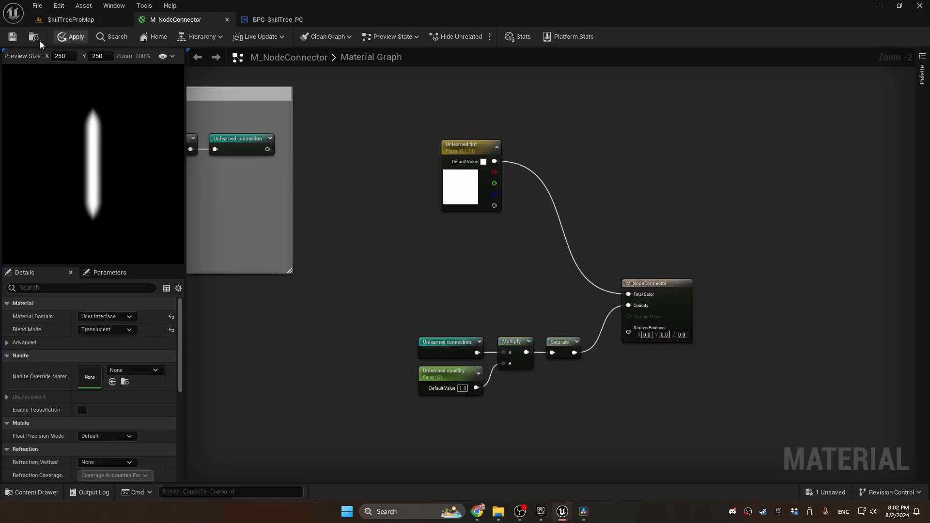
click(70, 38)
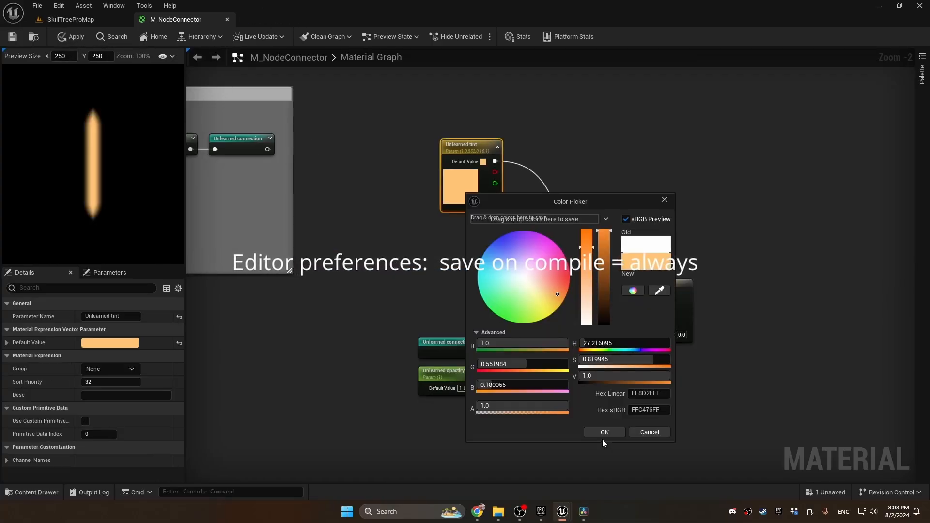
- Try a light orange default colour (hex sRGB FFC476FF) for the Unlearned tint parameter
click(603, 432)
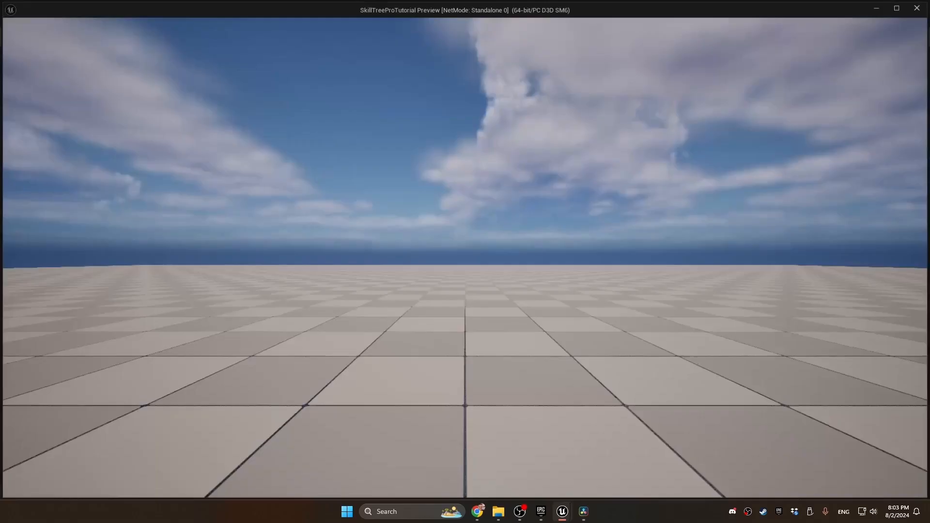
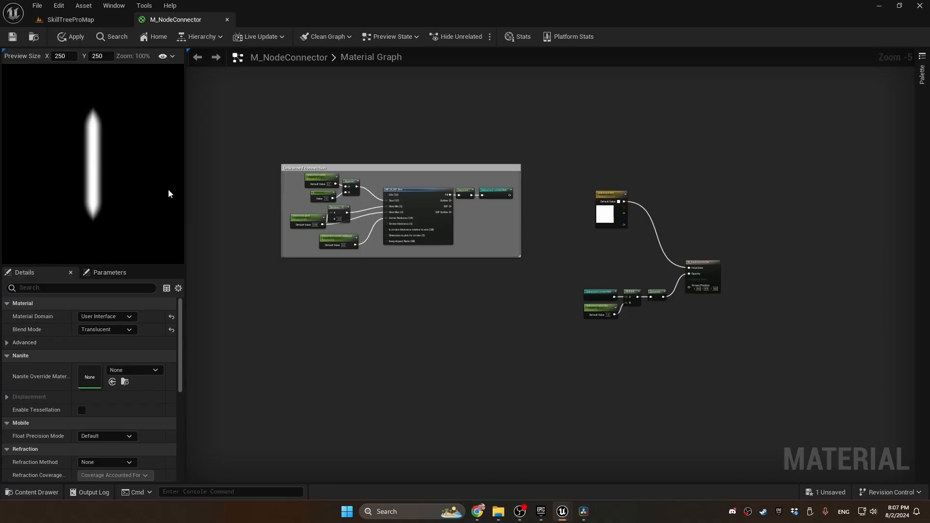
- Search the Engine content for "tiling noise" and duplicate the TilingNoise05 texture
click(74, 19)
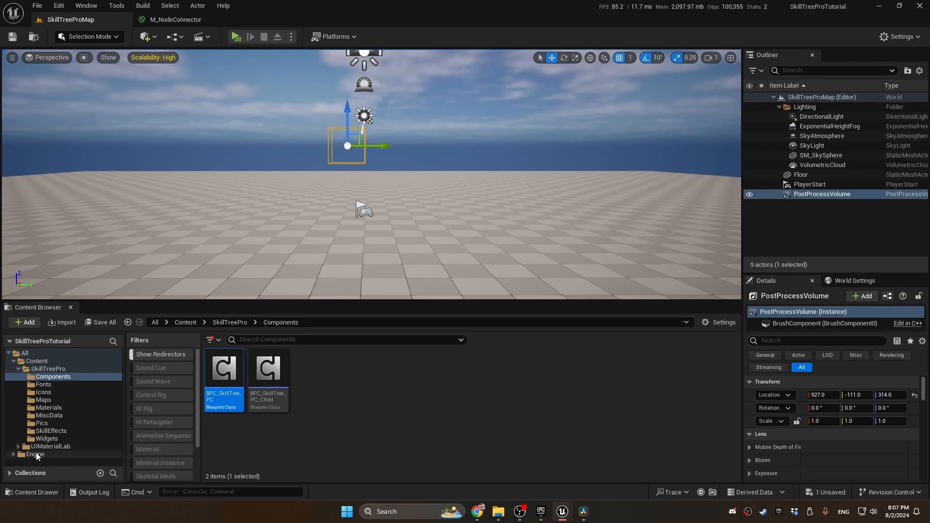
click(13, 454)
scroll(29, 455, down, 1)
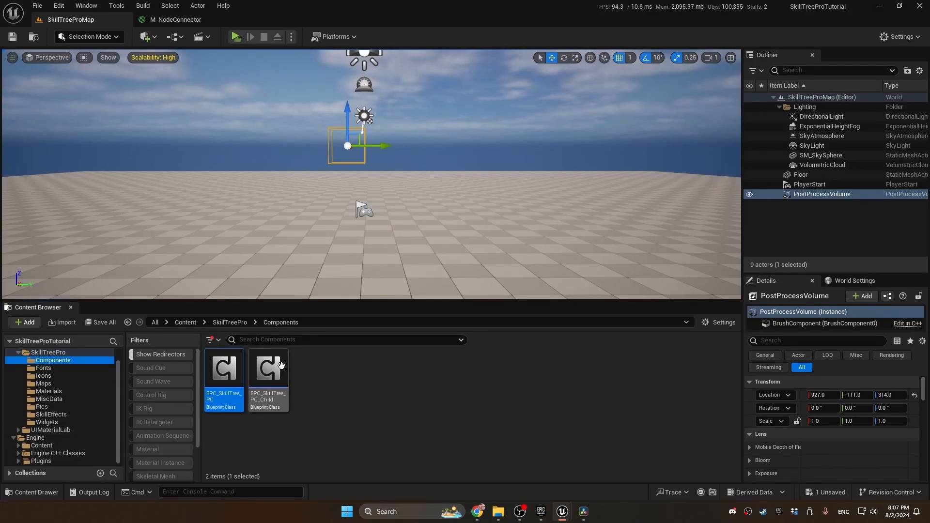
click(35, 438)
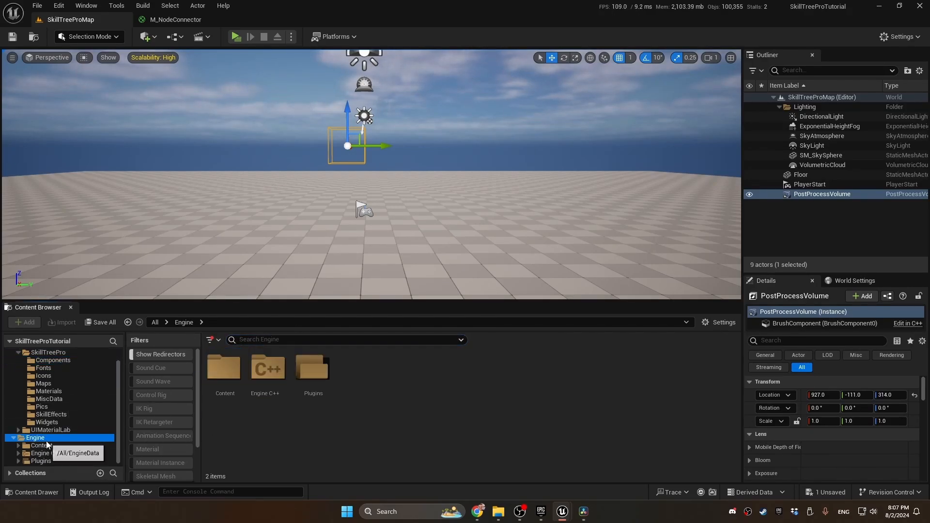
click(246, 339)
text(tiling noise)
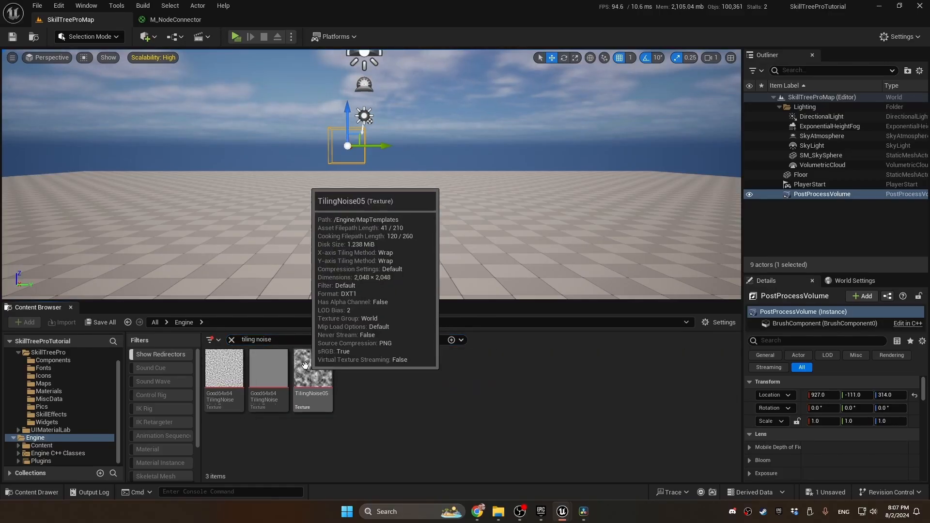
click(324, 390)
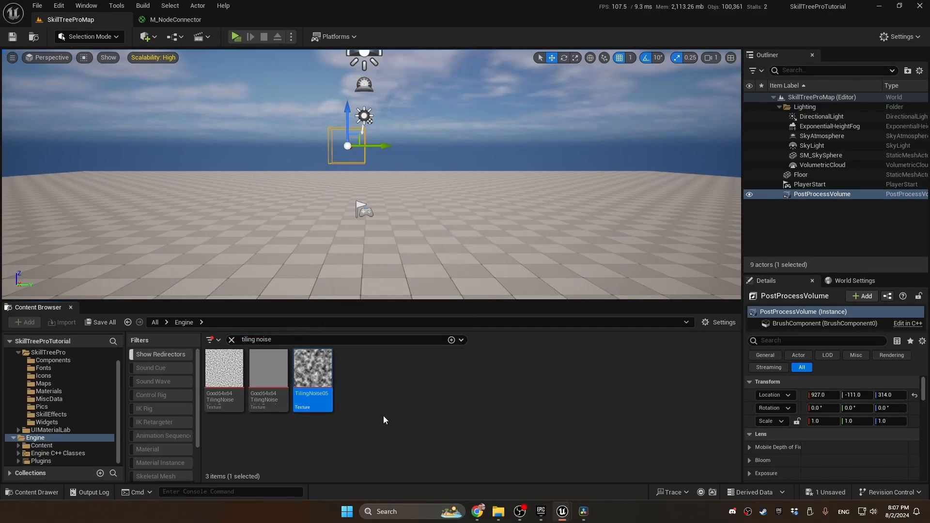
key(ctrl+d)
key(Return)
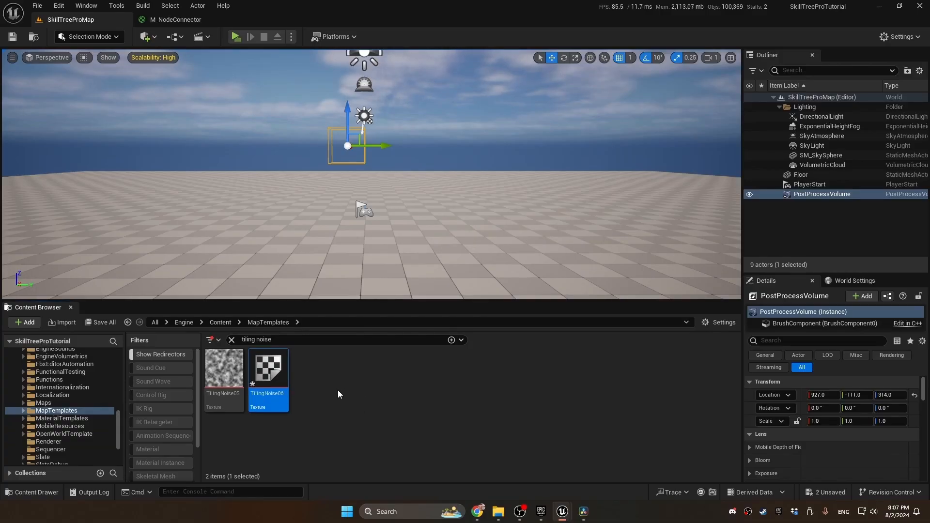
- Move the duplicated noise texture from MapTemplates into the SkillTreePro Materials folder and open that folder
drag(264, 367, 63, 409)
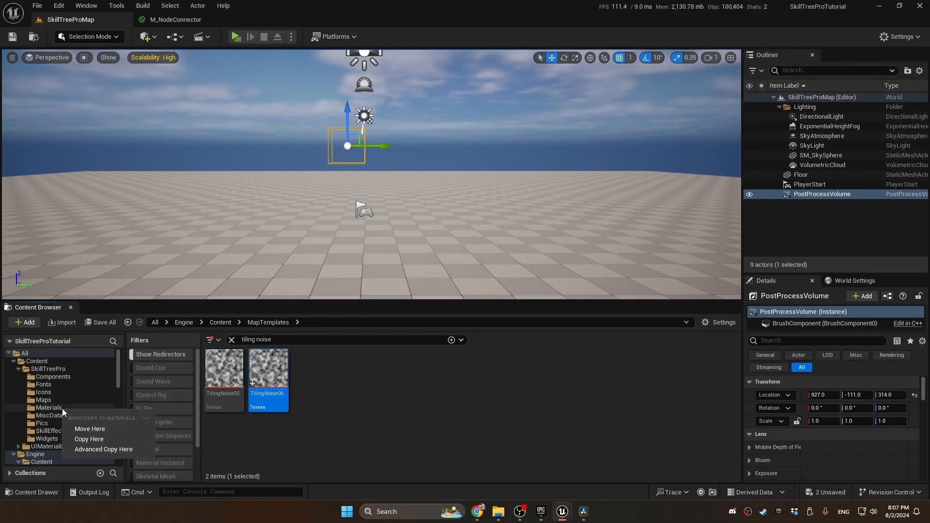
click(82, 426)
click(216, 387)
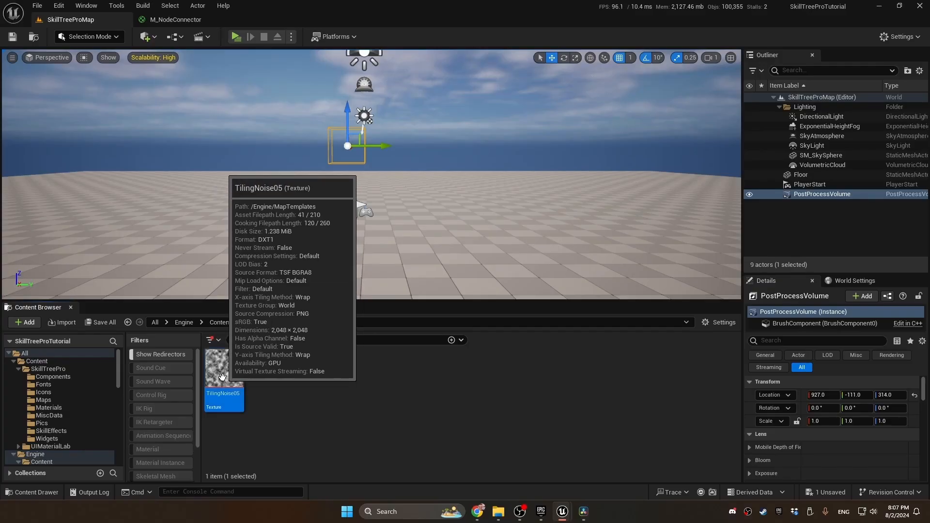
click(269, 382)
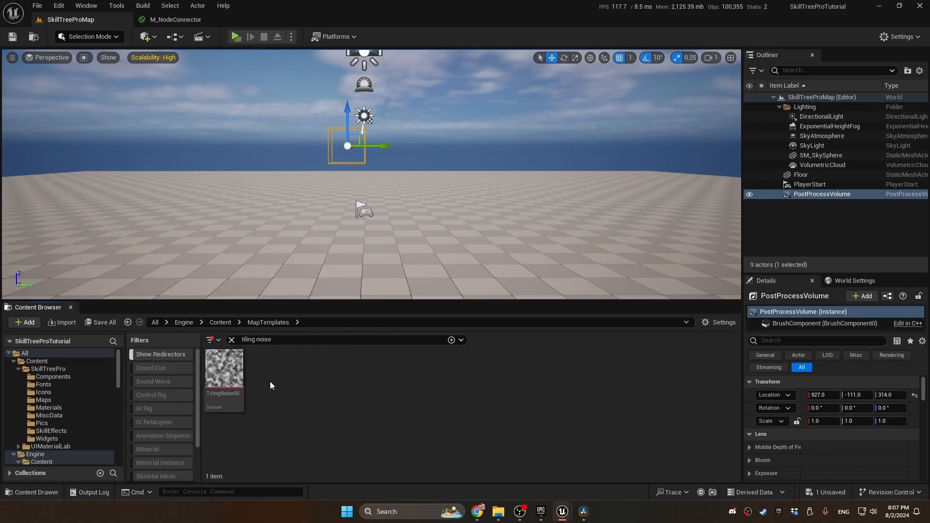
click(15, 455)
click(48, 407)
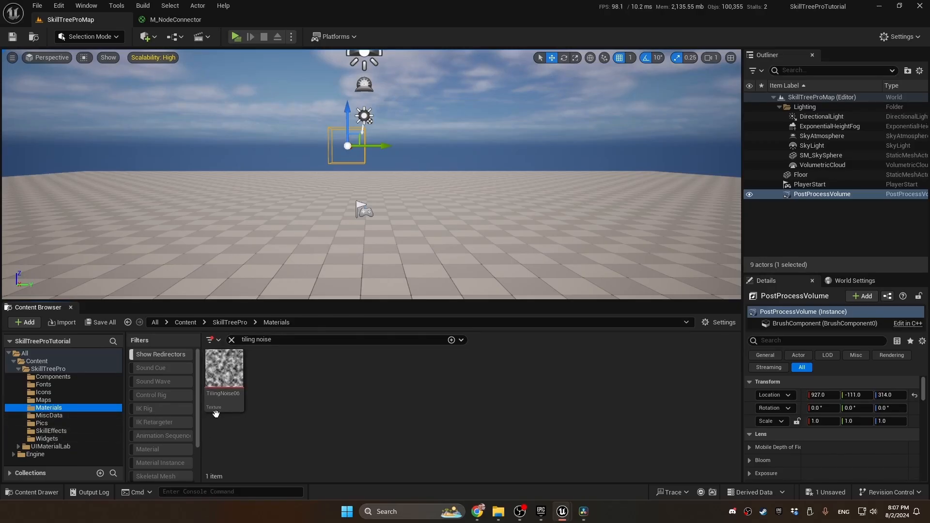
- Rename the duplicated noise texture in the Materials folder as TilingNoise
click(230, 366)
key(F2)
key(Right)
key(BackSpace)
key(BackSpace)
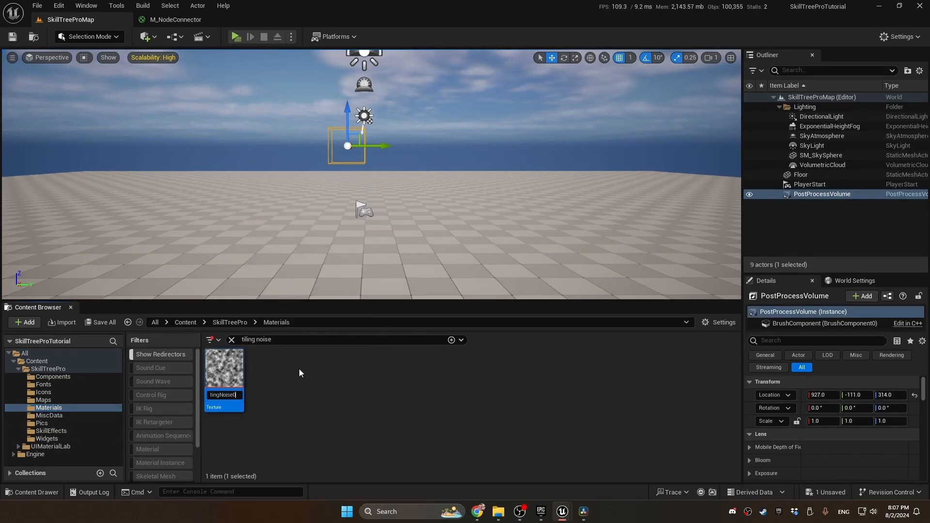
key(Return)
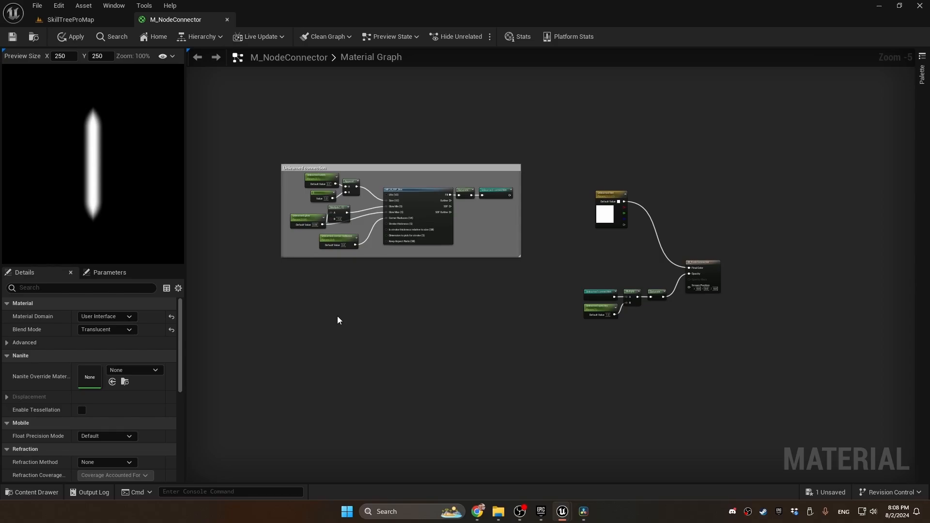
- Add a Texture Sample node using the TilingNoise texture below the Unlearned connection comment in M_NodeConnector
right_click(377, 306)
text(texturesample)
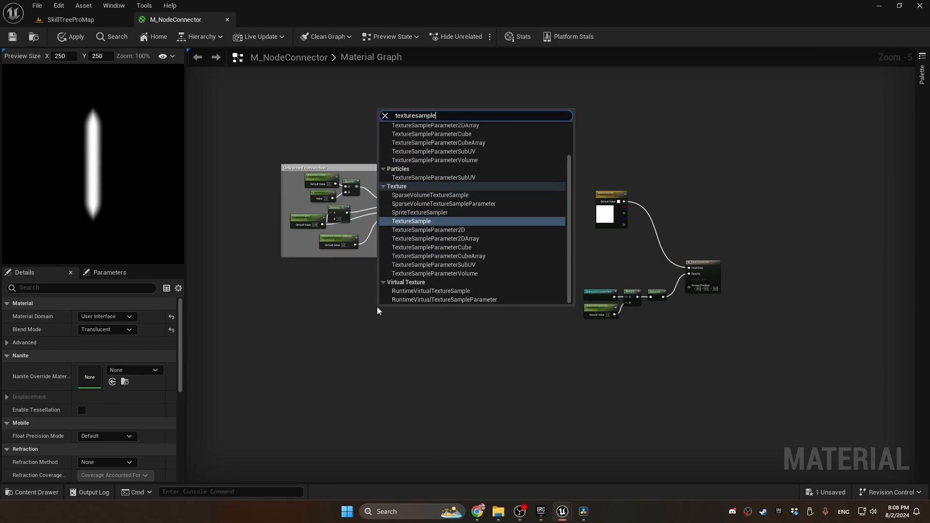
key(Return)
scroll(376, 306, up, 3)
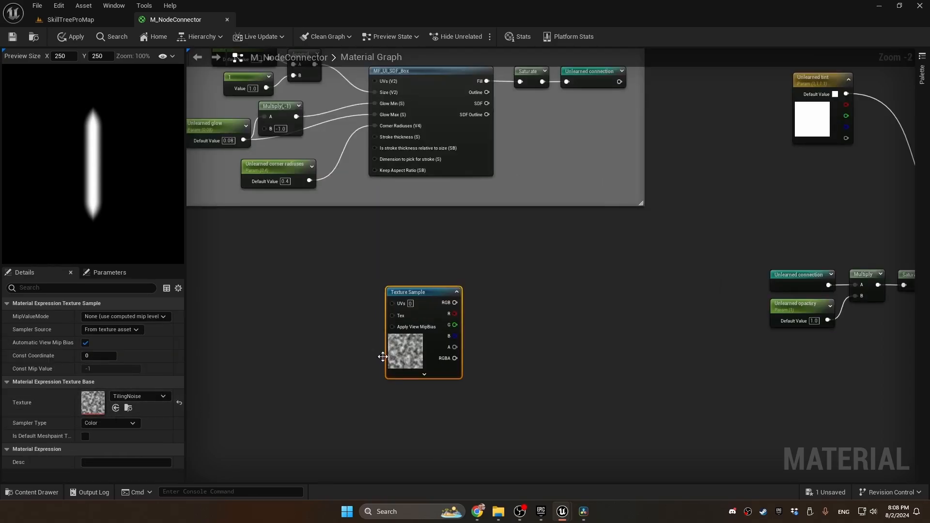
click(130, 398)
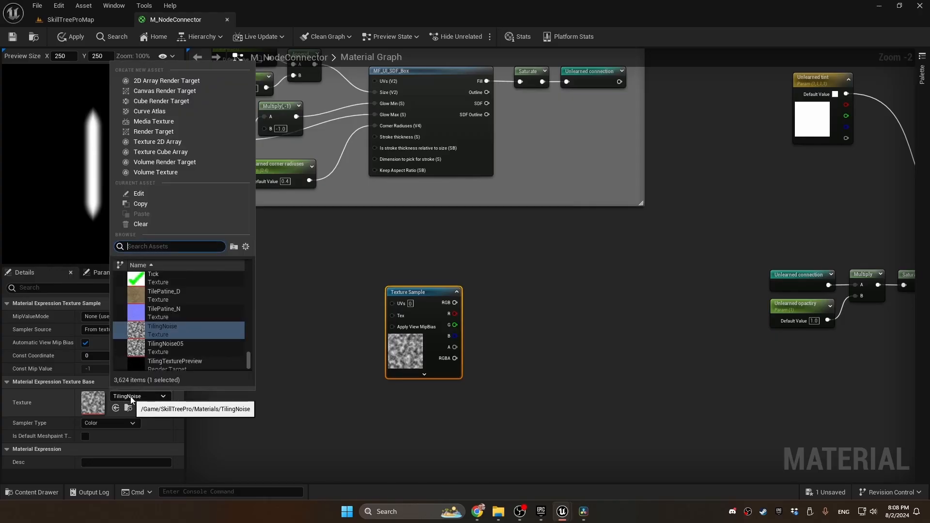
click(143, 398)
click(355, 351)
right_drag(355, 351, 368, 342)
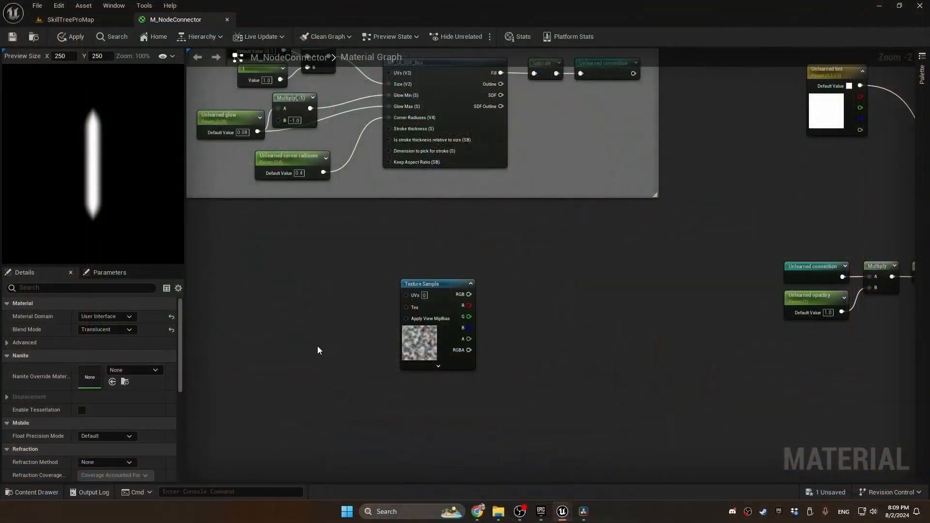
- Add a Panner node feeding the UVs input of the noise Texture Sample
scroll(339, 317, up, 1)
right_click(355, 291)
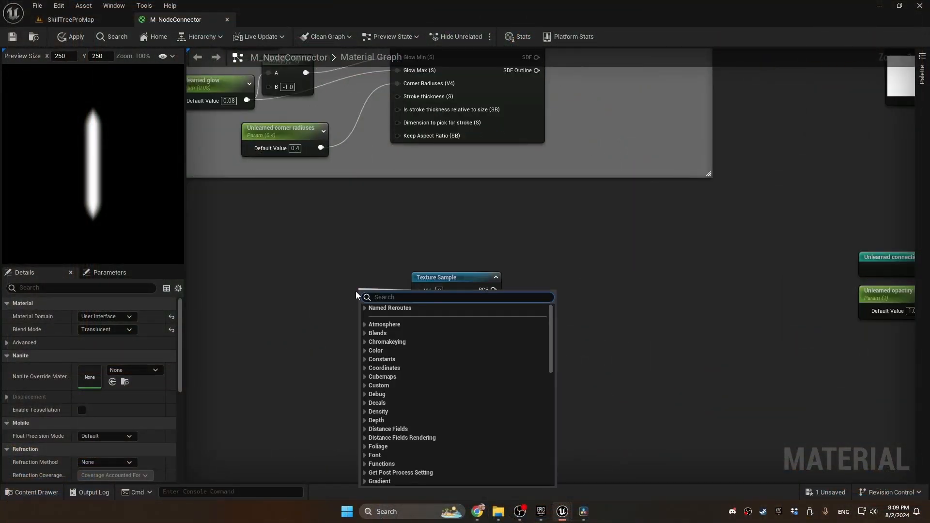
text(panner)
key(Return)
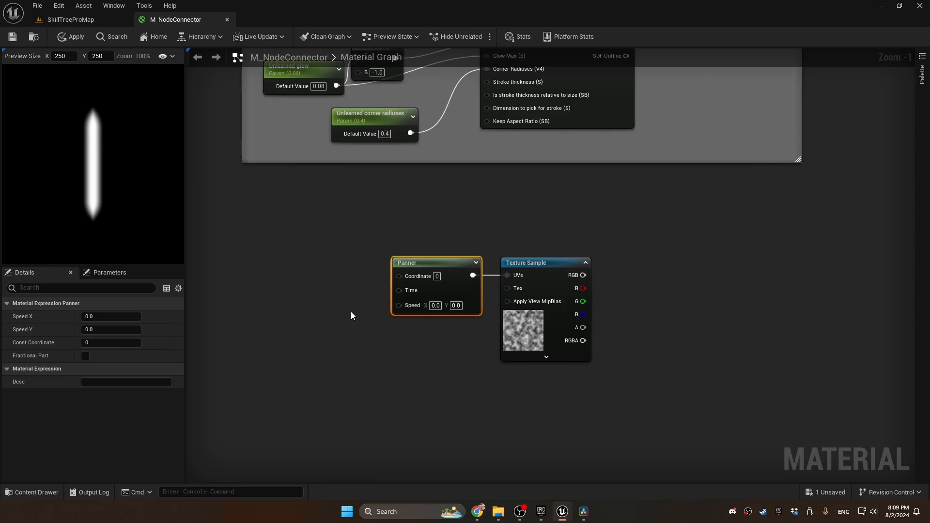
click(338, 341)
- Add a TextureCoordinate node and a Multiply node before the Panner, and connect TexCoord to the Multiply's A input
right_click(243, 237)
text(tex)
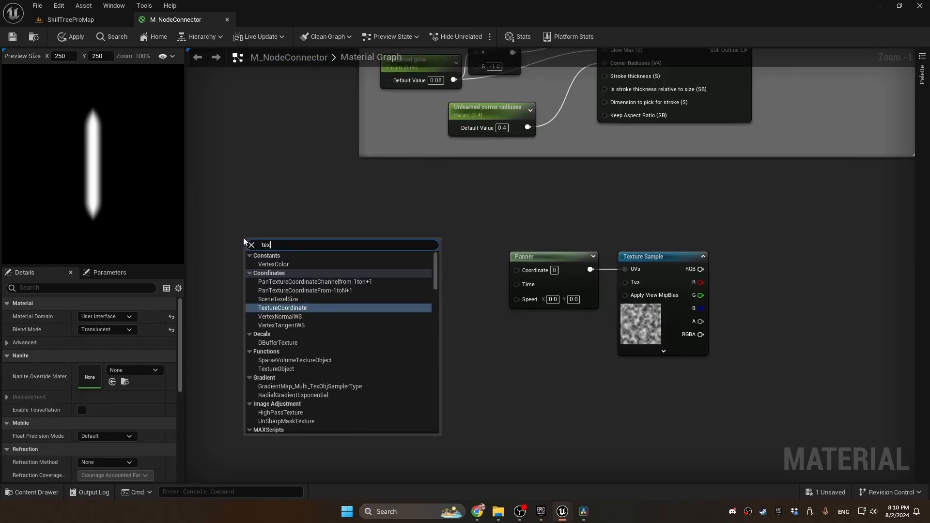
text(coord)
key(Return)
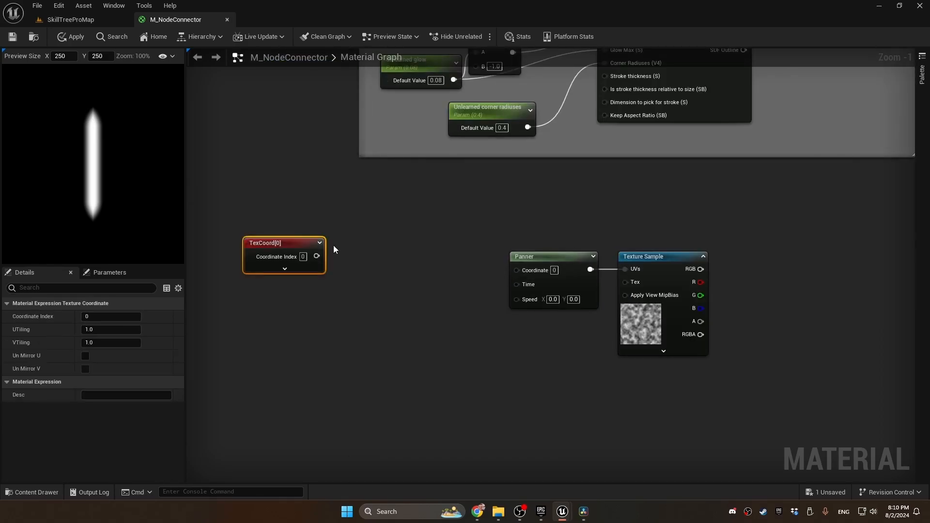
key(m)
click(334, 245)
drag(317, 256, 347, 263)
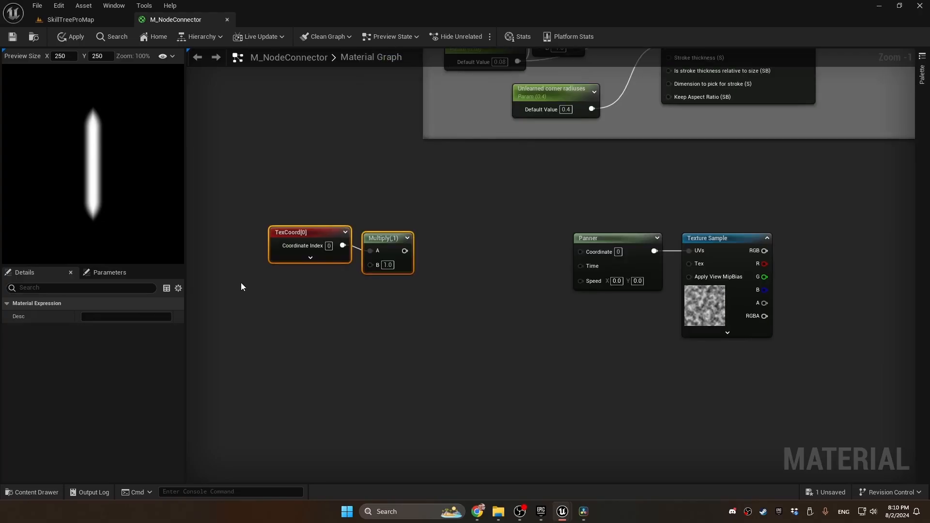
- Add a scalar parameter named "Mist repetition" below the TexCoord node
click(241, 286)
right_click(256, 289)
click(299, 96)
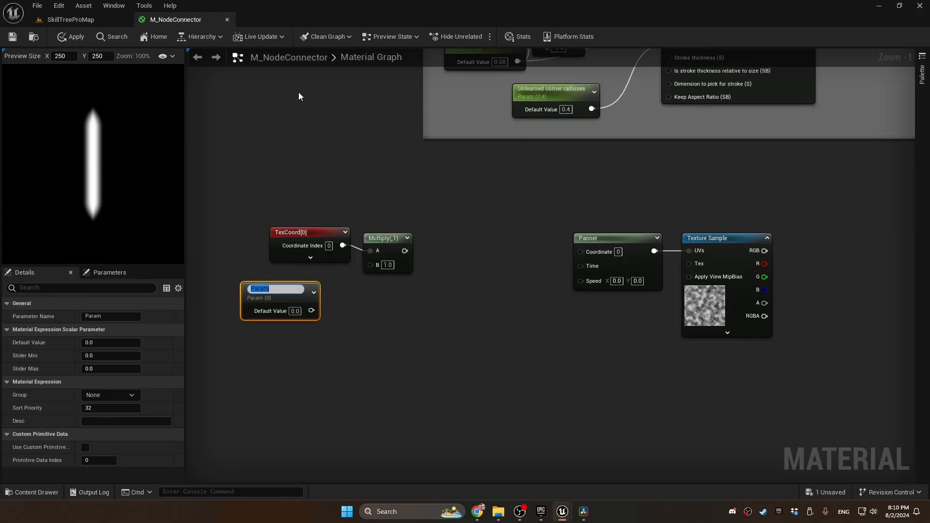
text(Mist repetition)
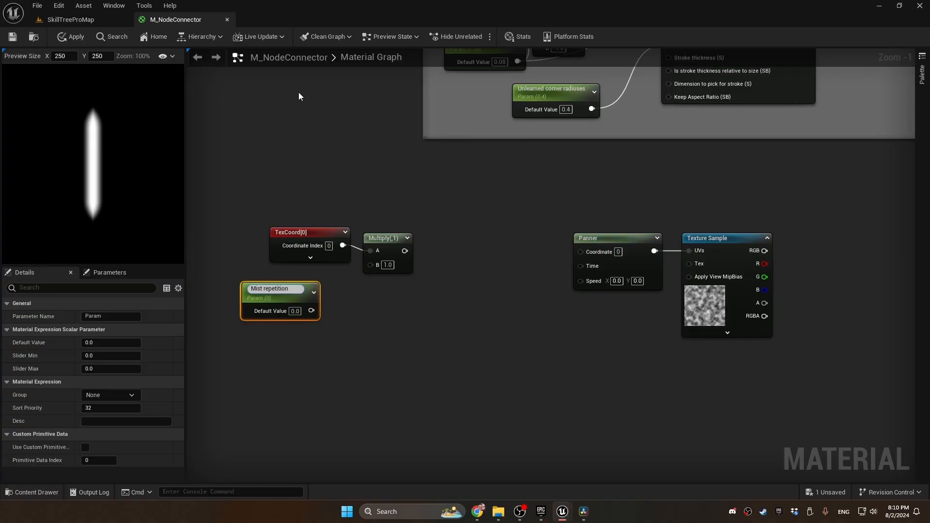
key(Return)
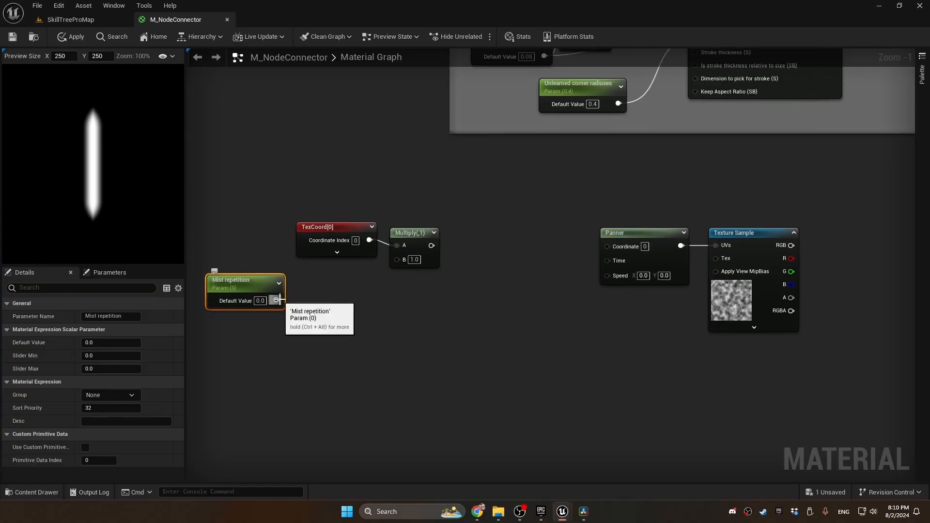
- Route Mist repetition through a named reroute called "particles repetition" into the Multiply's B input
drag(276, 300, 306, 296)
text(named)
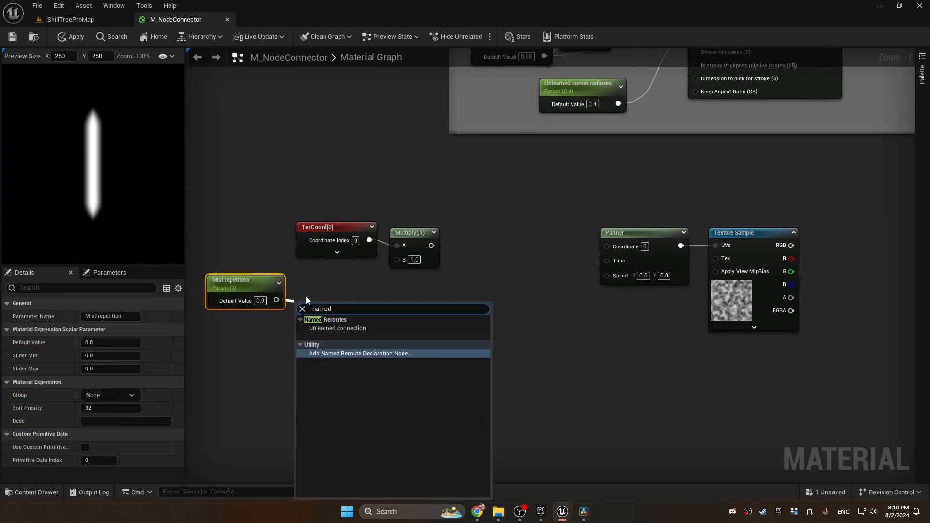
key(Return)
text(particles)
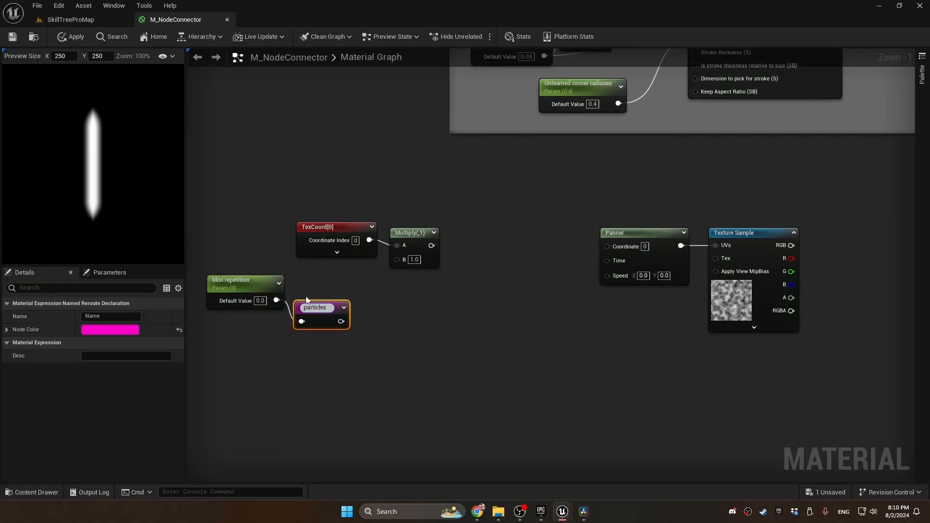
text( repetition)
key(Return)
drag(355, 306, 396, 261)
- Set Mist repetition's default value to 0.3 and give it the node comment "Higher numbers = smaller particles"
click(260, 301)
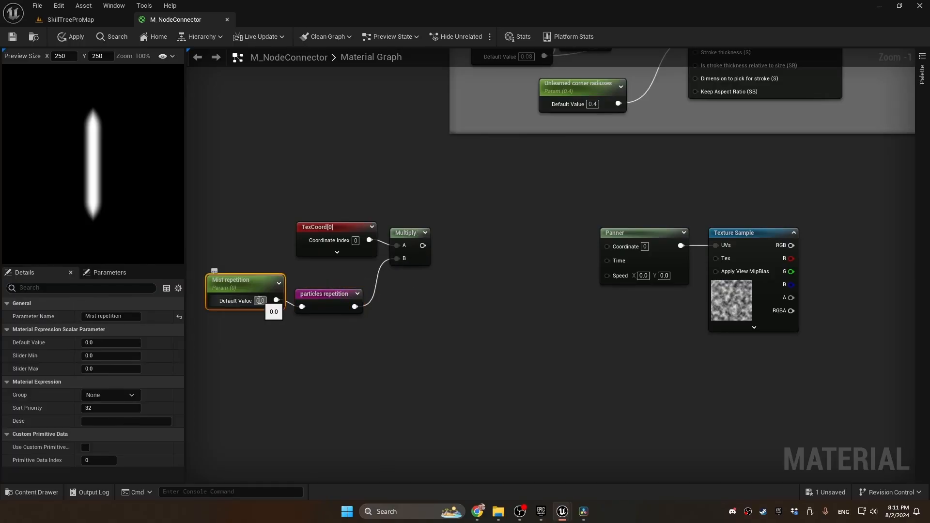
click(259, 300)
text(0.3)
key(Return)
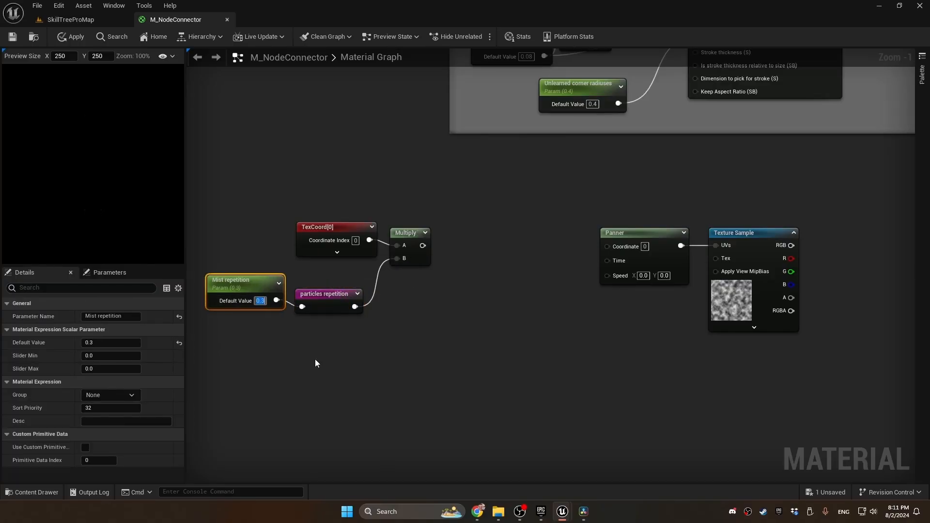
right_click(267, 274)
text(High)
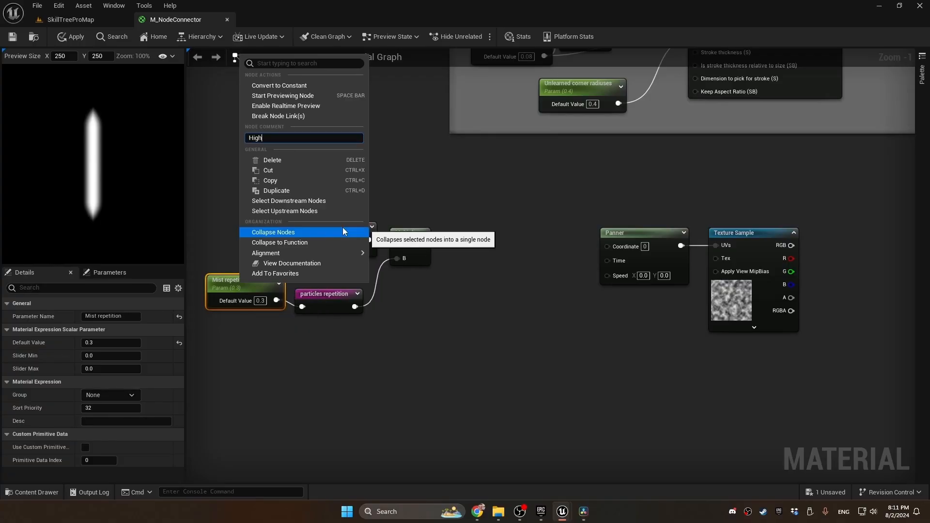
text(er numbers = smaller particles)
key(Return)
- Declare a named reroute called "mist coords" from the Multiply output
drag(423, 246, 433, 248)
text(named)
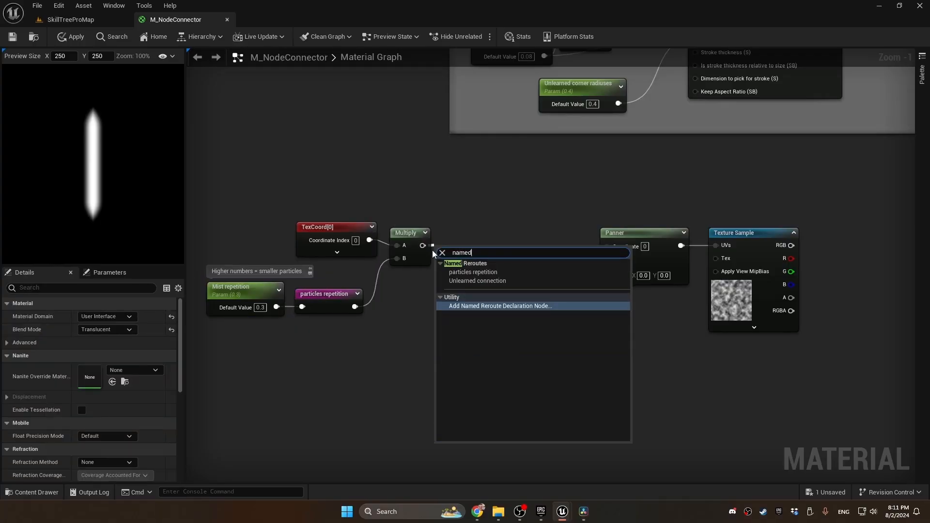
key(Return)
text(mist coords)
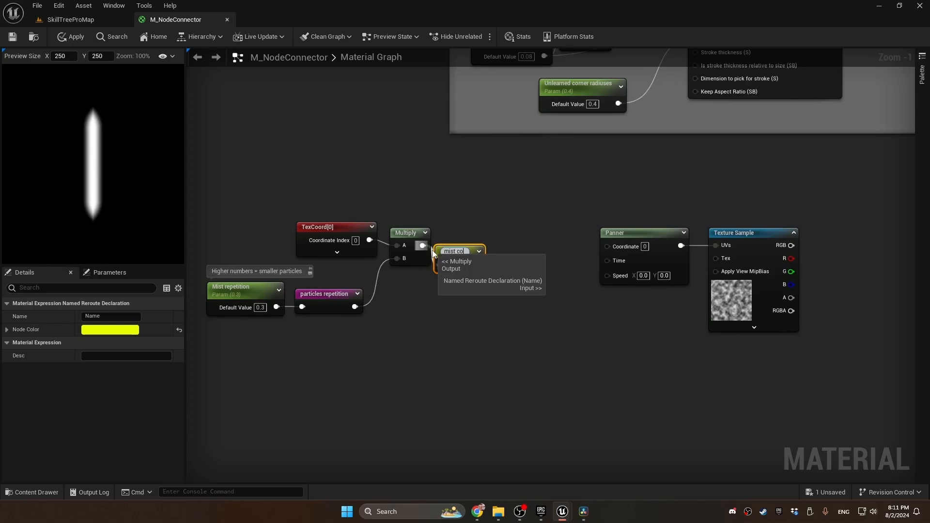
key(Return)
- Enclose the coordinate multiplication nodes in a comment titled "control texture repetition"
text(c)
text(control text)
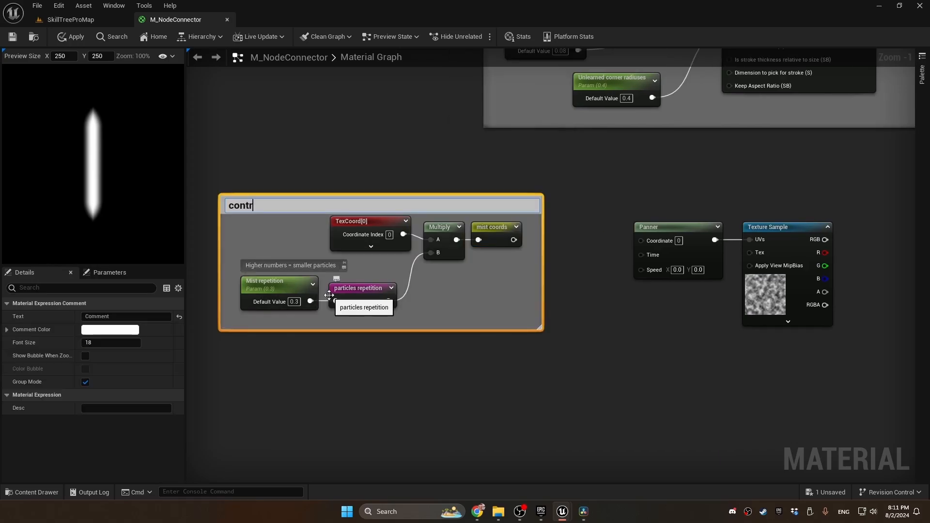
text(ure repetition)
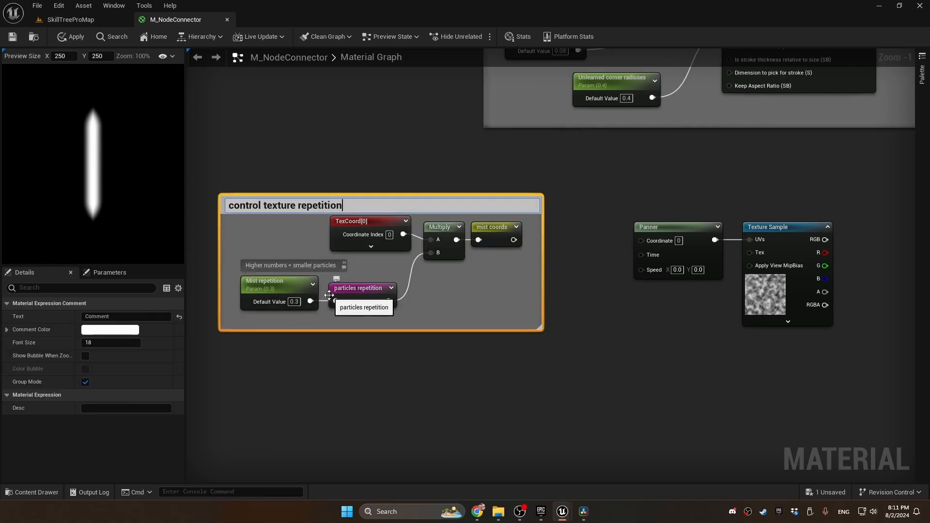
- Feed the Panner's Coordinate input from the mist coords named reroute
right_click(621, 190)
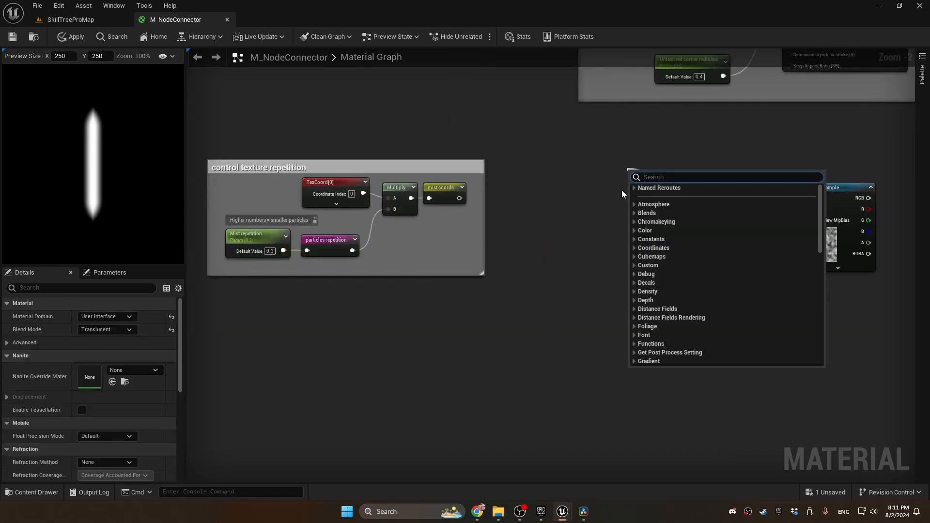
text(mist)
key(Return)
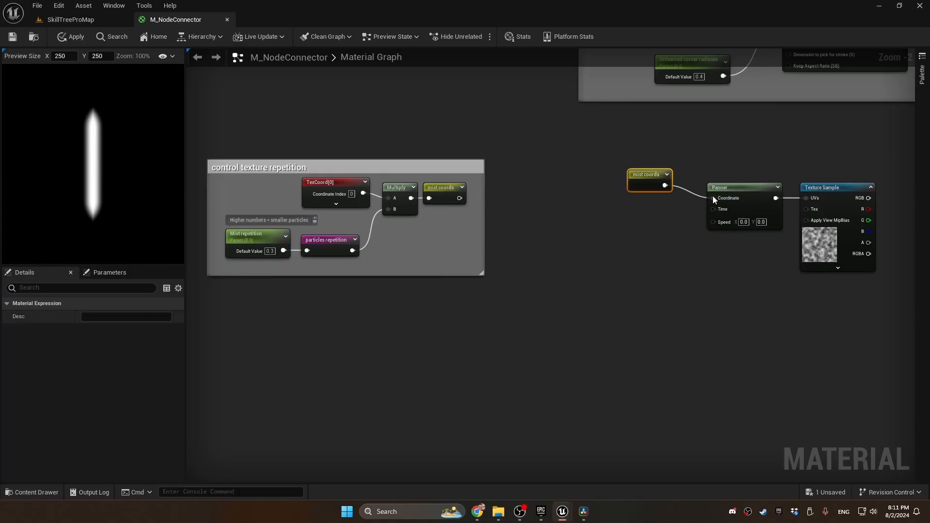
- Place the mist coords reroute beside the Panner and feed the Panner's Time input from a new Time node
drag(648, 174, 662, 182)
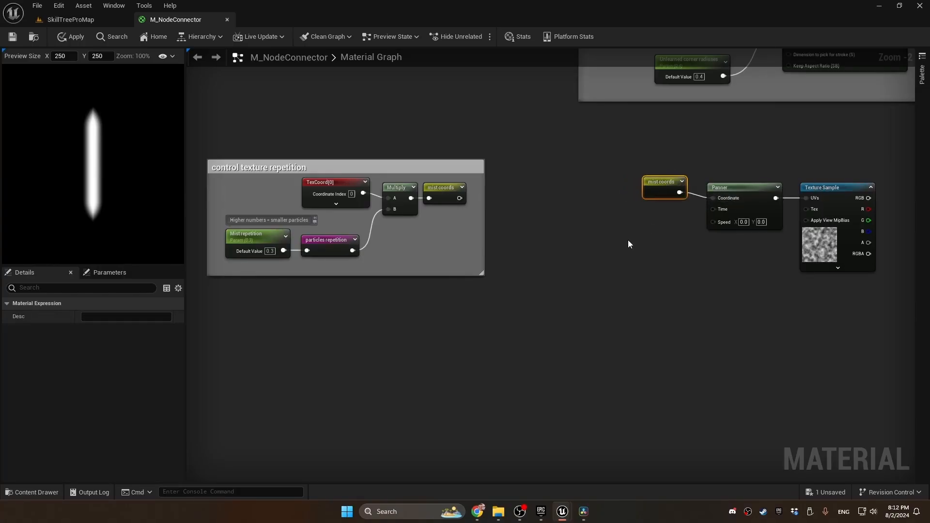
drag(712, 209, 628, 285)
text(time)
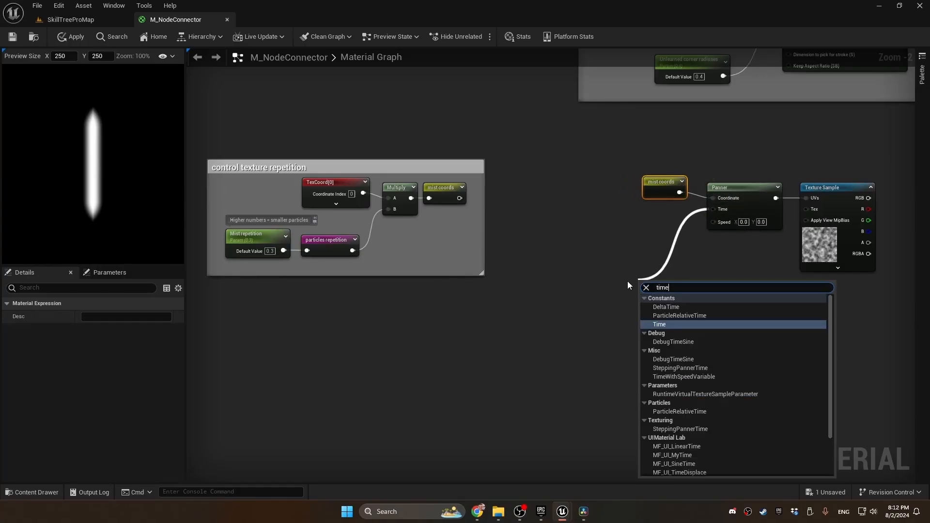
key(Return)
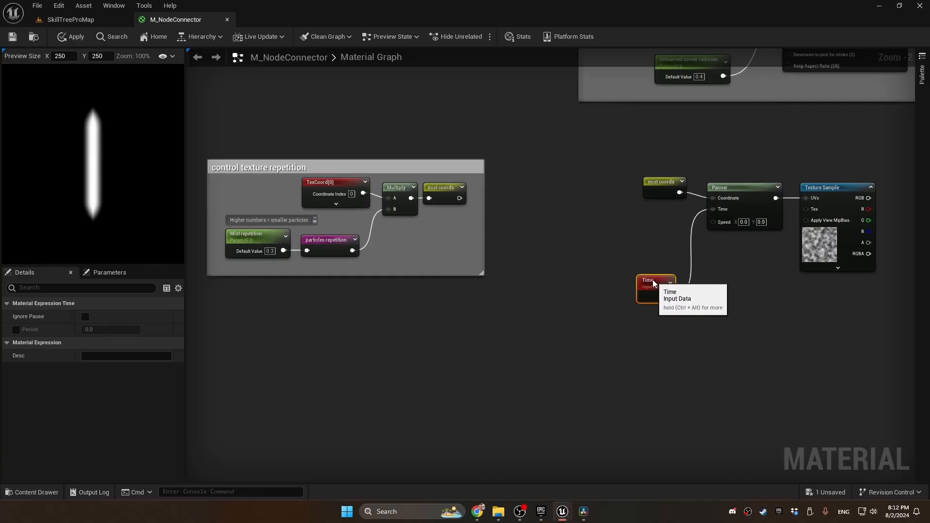
- Create a scalar parameter named "Mist speed" with default value 0.15 beneath the texture repetition comment
click(309, 322)
click(254, 317)
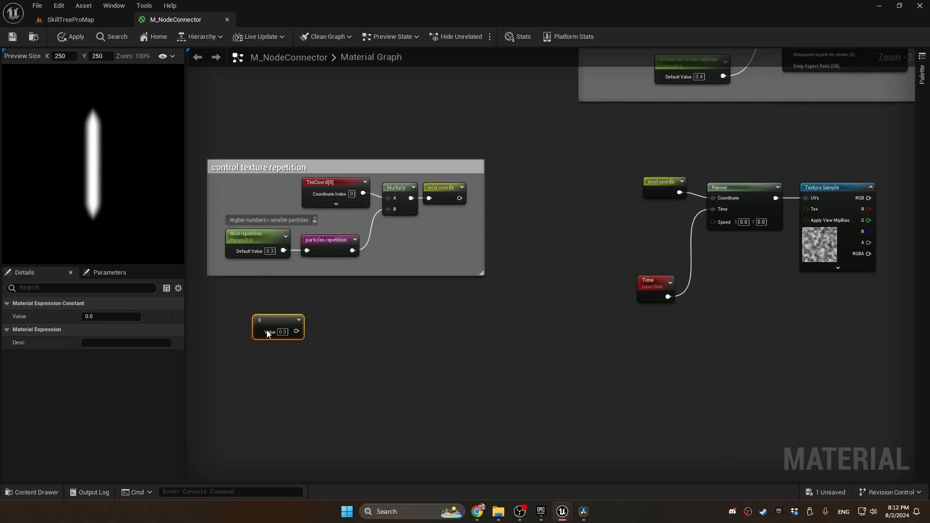
right_click(266, 326)
click(339, 124)
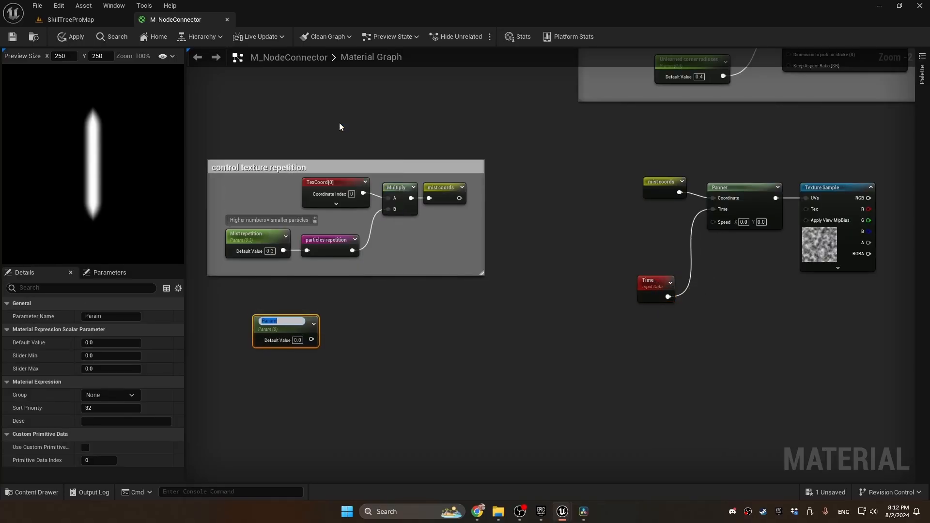
text(Mi)
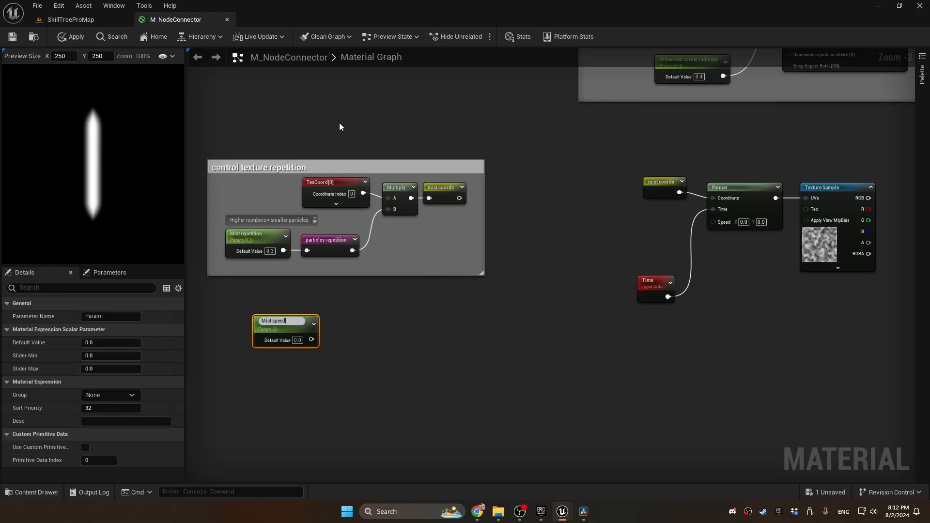
text(st speed)
key(Return)
click(298, 339)
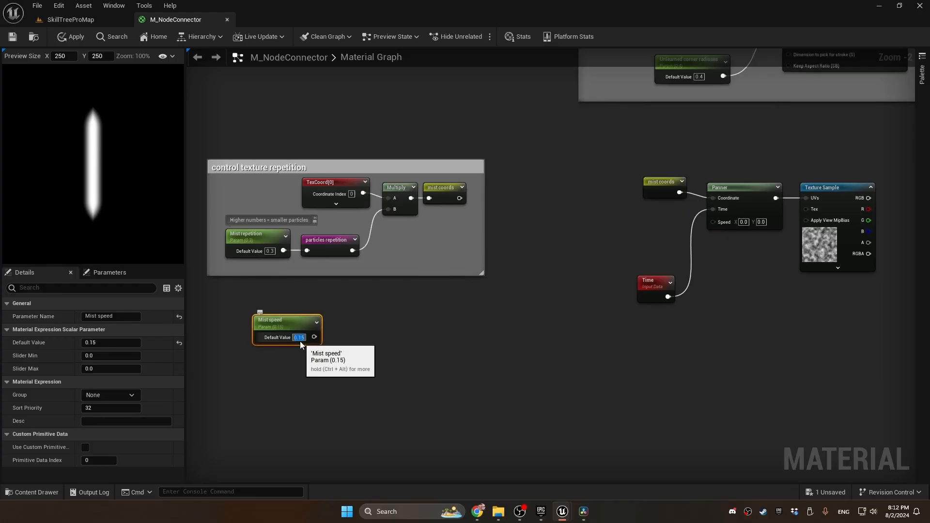
- Multiply the Mist speed parameter by the particles repetition named reroute
key(m)
click(343, 320)
drag(314, 336, 350, 338)
drag(358, 331, 351, 331)
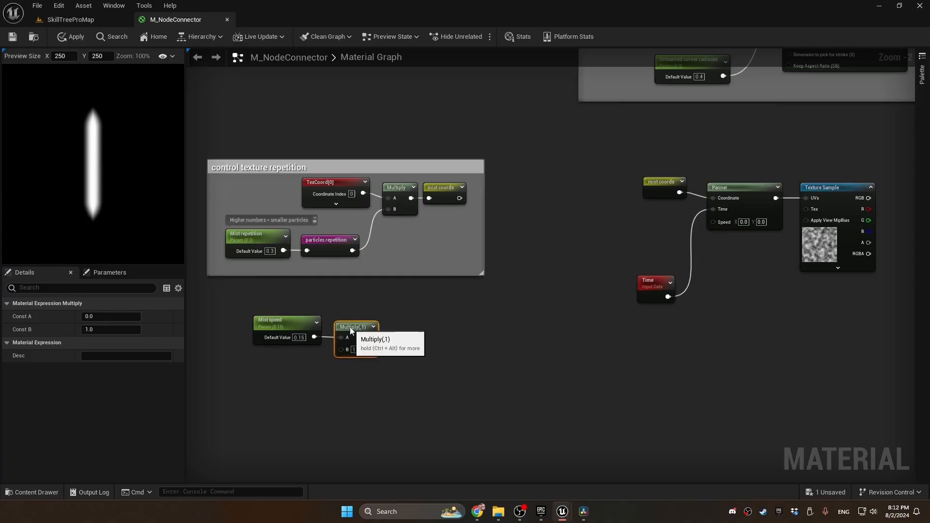
right_click(279, 363)
text(part)
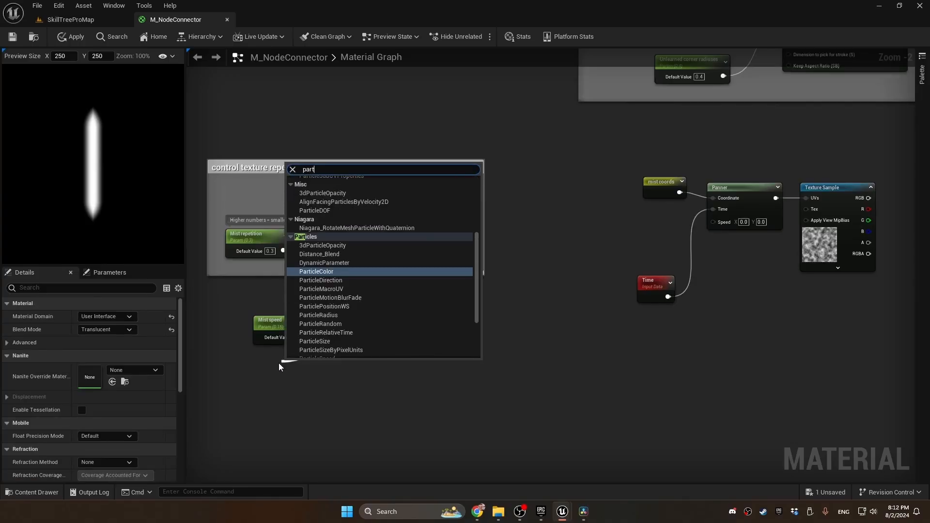
text(icles r)
key(Return)
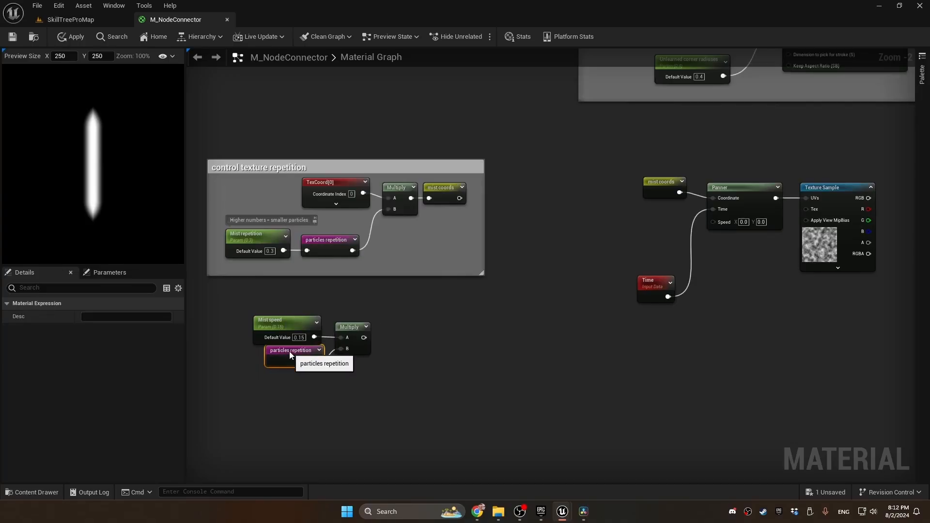
drag(289, 350, 283, 357)
- Declare a named reroute called "mist speed" from the output of the Mist speed multiplication
drag(365, 338, 397, 333)
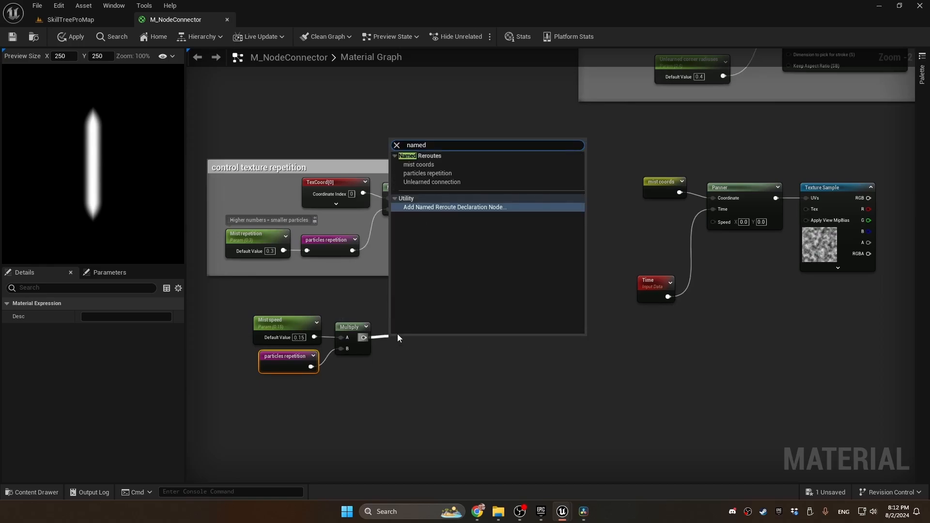
key(Return)
text(Mist)
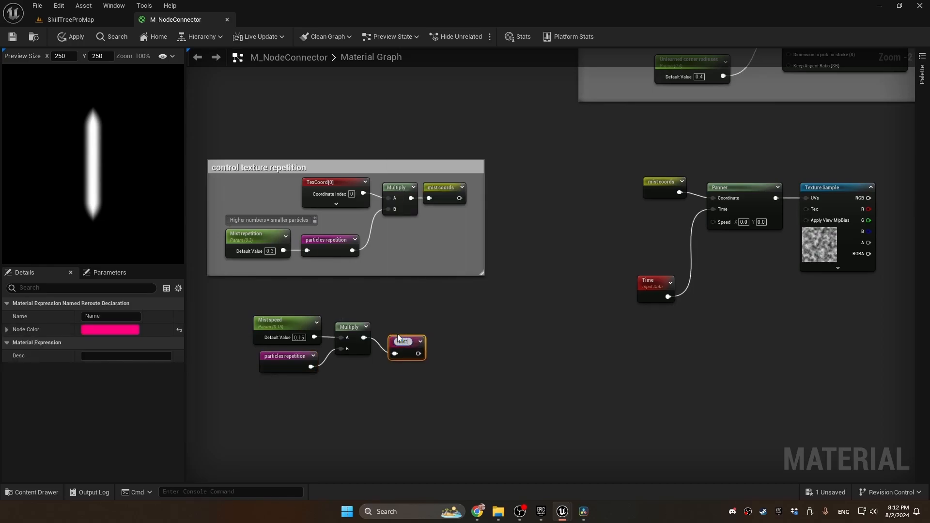
text( speed)
key(Return)
- Enclose the mist speed nodes in a comment titled "control panning speed"
drag(247, 310, 438, 376)
text(ccontrol pannin)
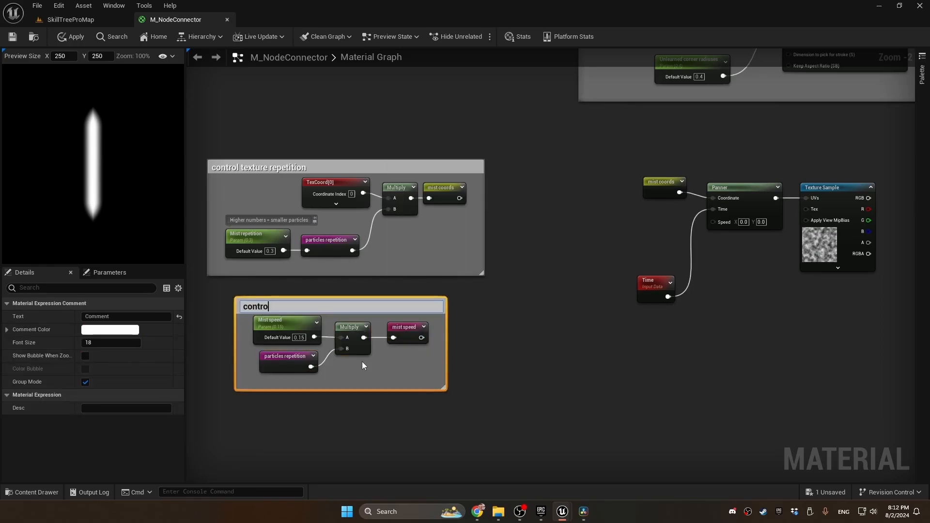
text(g speed)
key(Return)
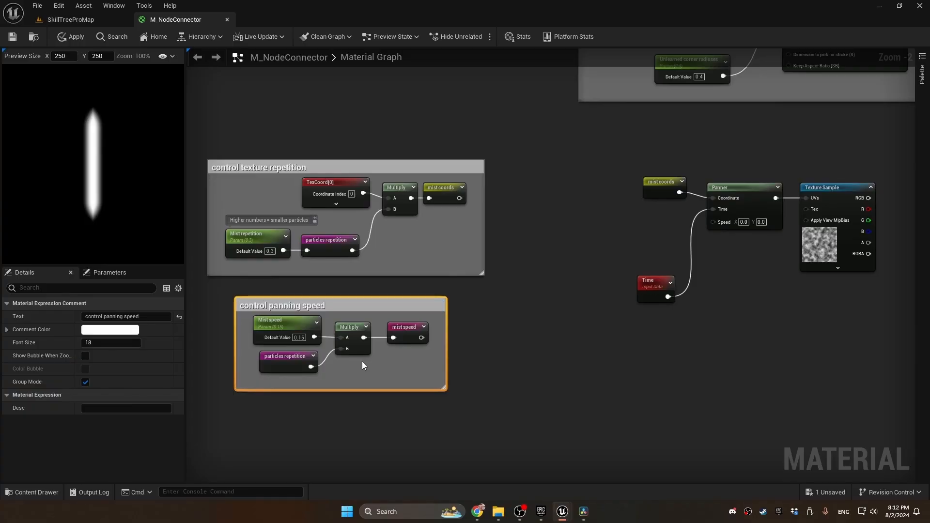
- Place the mist speed named reroute near the Panner together with a two-component constant set to X 1 and Y 1
right_click(582, 234)
text(speed)
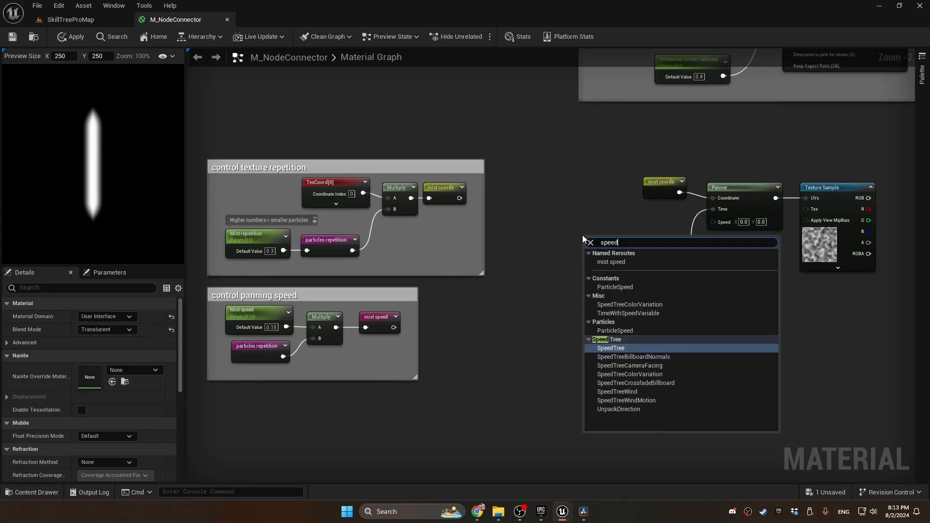
click(610, 262)
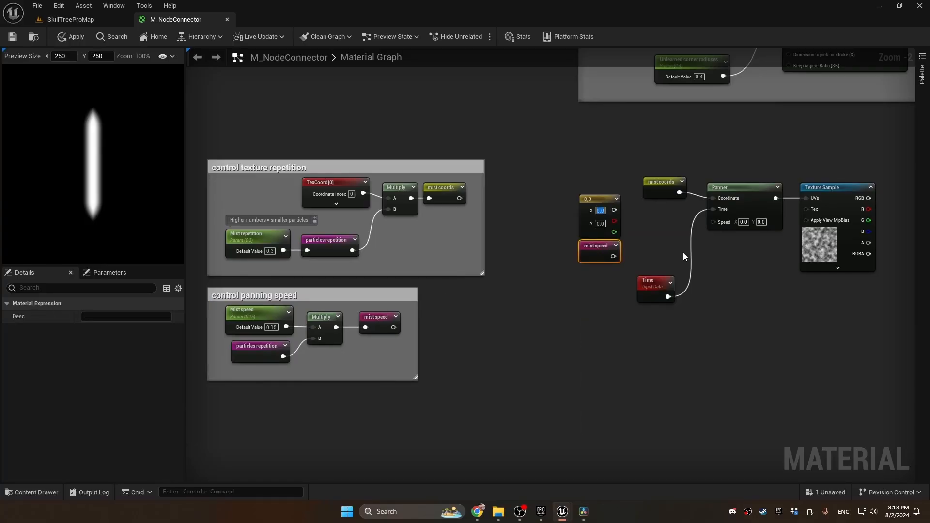
text(1)
key(Tab)
text(1)
key(Return)
- Multiply the 1,1 constant by mist speed and feed the result into the Panner's Speed input
click(644, 235)
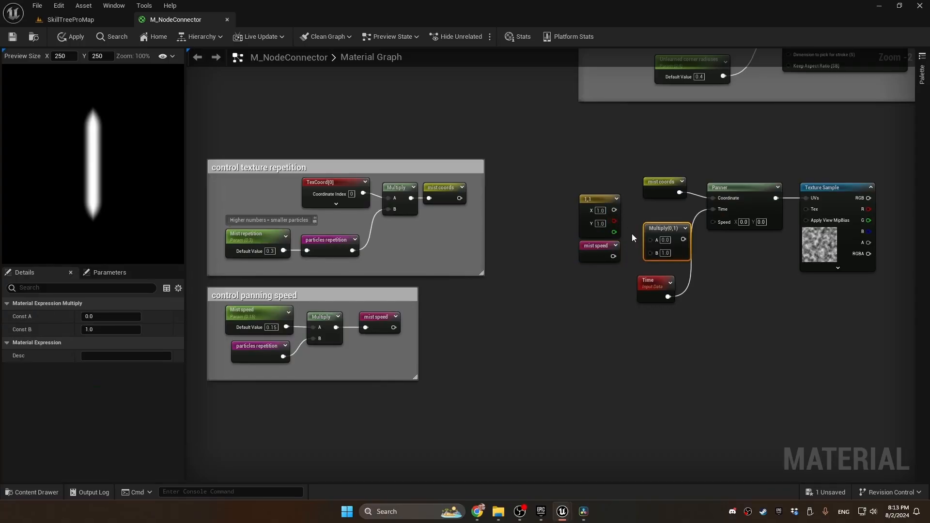
drag(644, 234, 650, 239)
drag(613, 256, 644, 216)
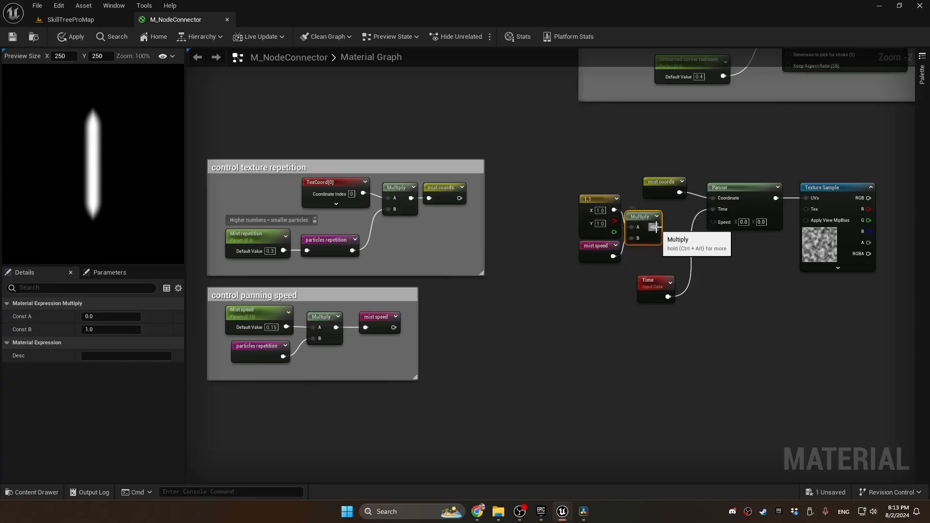
drag(655, 226, 585, 249)
- Duplicate the panner group with its Texture Sample, leaving out the Time node, and align the copy below the original
drag(805, 154, 465, 255)
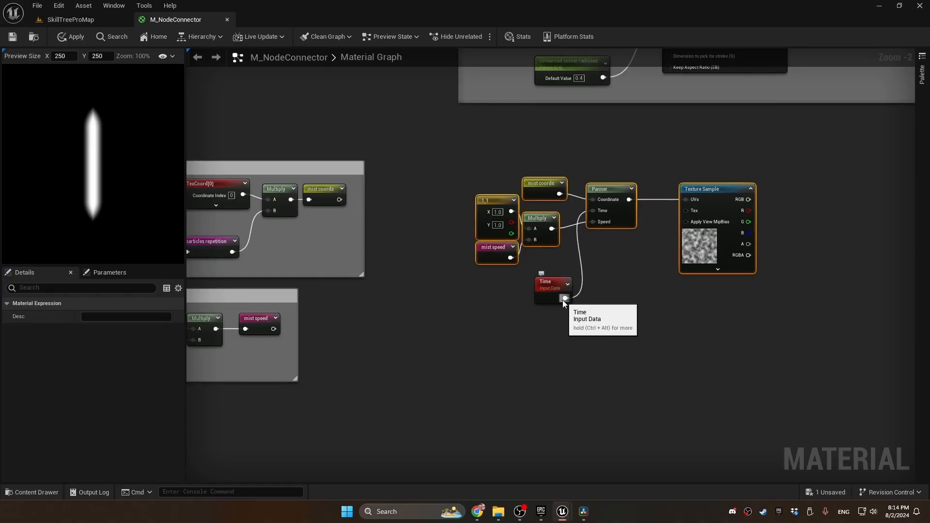
right_drag(582, 356, 551, 301)
key(ctrl+v)
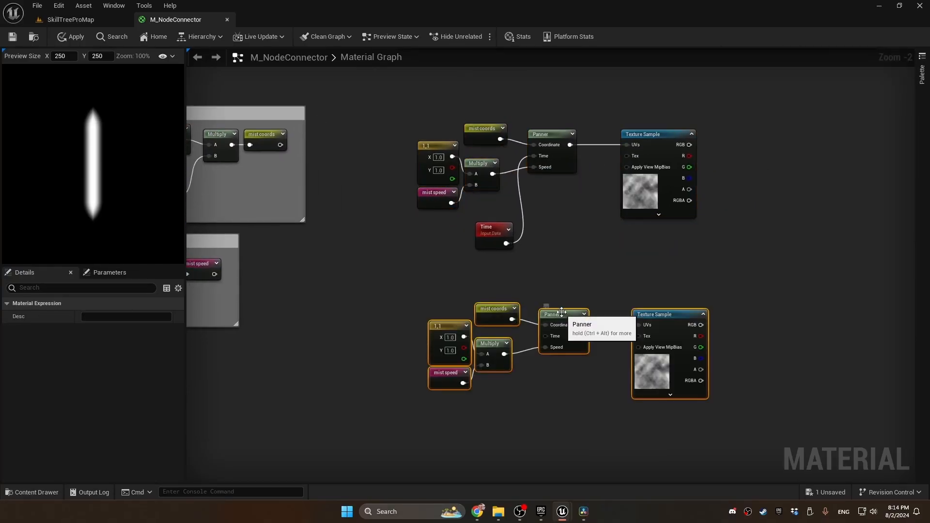
drag(561, 311, 549, 279)
- Set the duplicated direction constant's X to 0 and connect the Time node to the second Panner's Time input
click(504, 259)
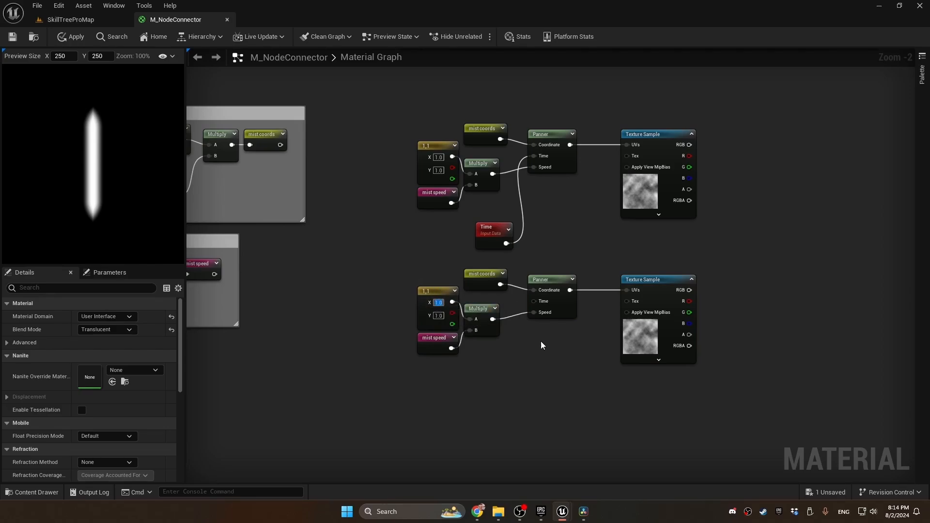
text(0)
key(Return)
drag(506, 244, 541, 304)
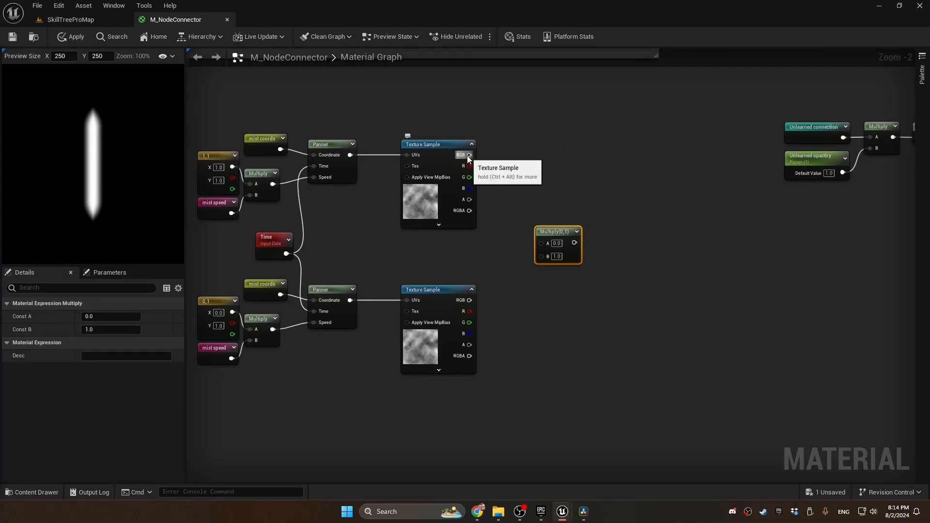
- Multiply the RGB outputs of both Texture Samples and declare a named reroute "panning noise unmapped" from the result
drag(469, 159, 468, 301)
drag(556, 231, 528, 242)
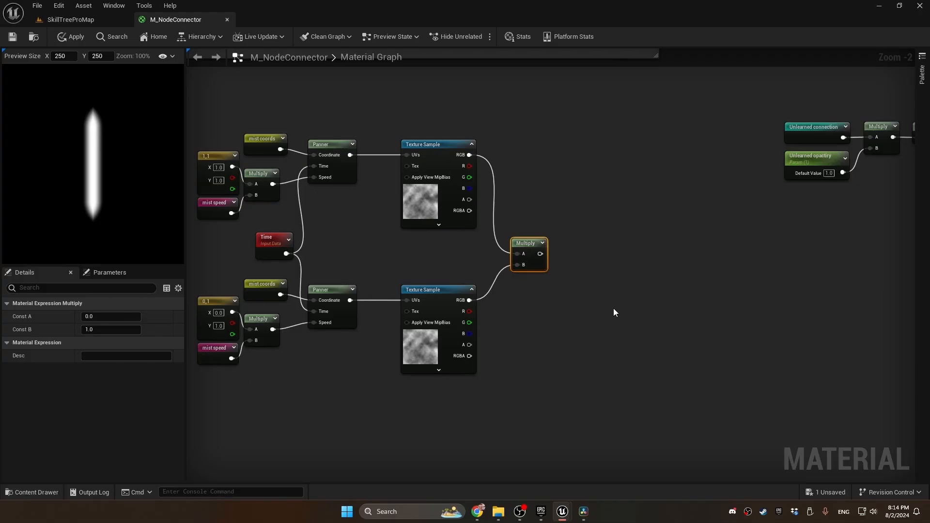
right_drag(614, 313, 522, 307)
drag(446, 252, 469, 257)
text(named)
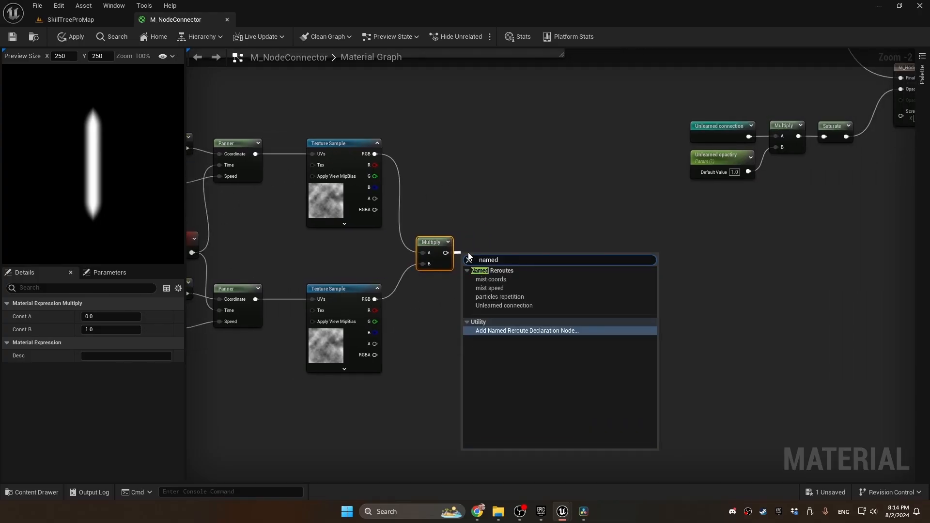
key(Return)
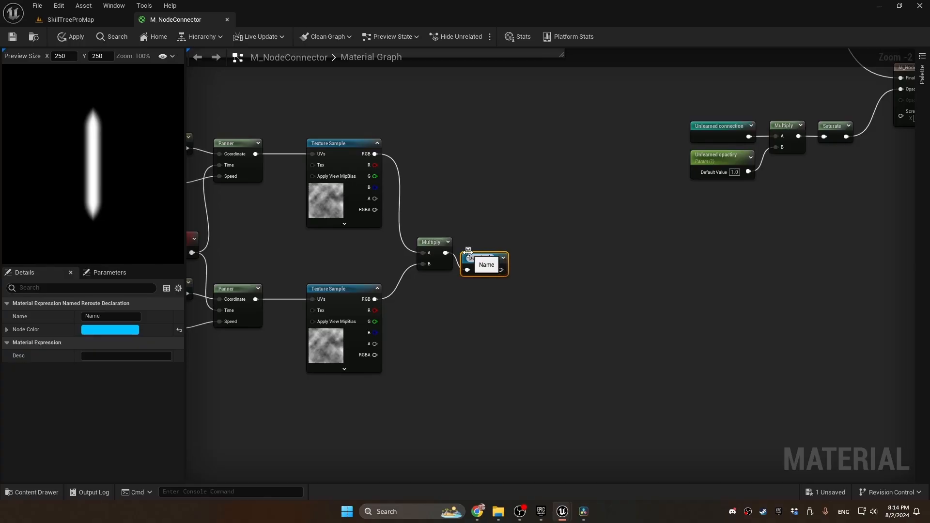
text(panning noise unmappe)
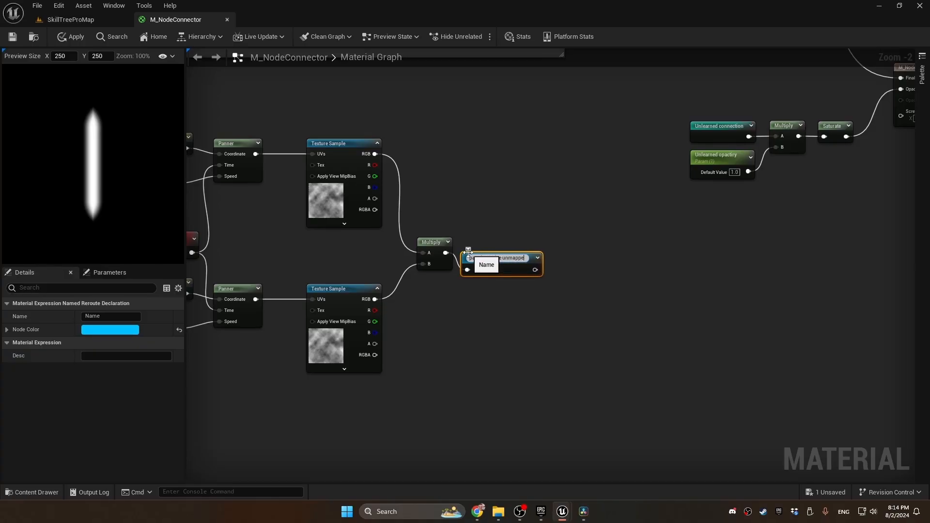
text(d)
key(Return)
- Enclose both panner chains and their combined output in a comment titled "make panning noise texture"
scroll(468, 252, down, 2)
drag(668, 177, 376, 367)
text(cma)
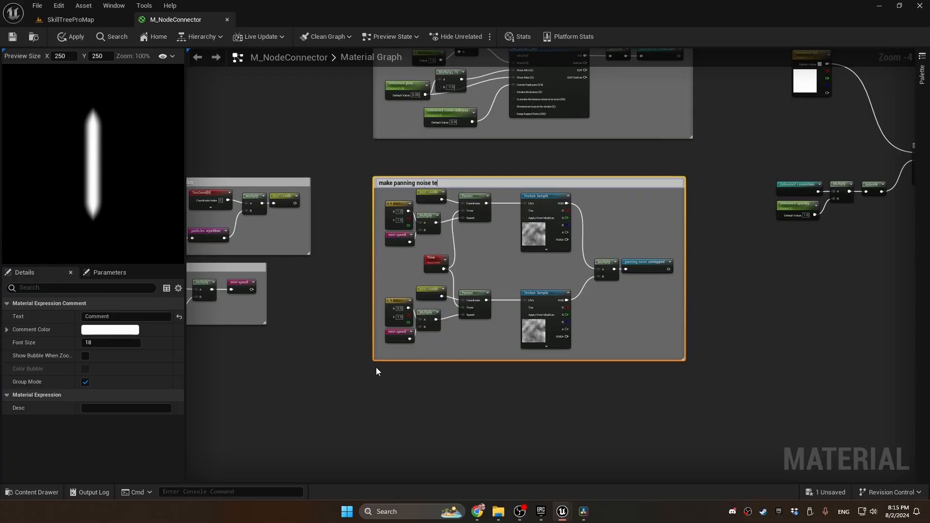
text(ke panning noise texture)
key(Return)
- Insert a Max node between the Unlearned opacity Multiply and the Saturate node, using the Multiply output as Max's B input
right_drag(476, 290, 472, 297)
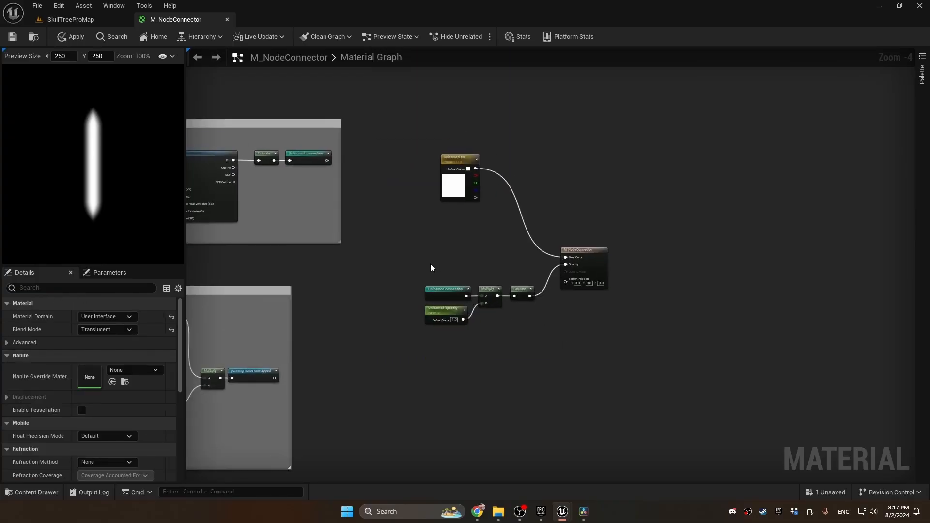
scroll(430, 267, up, 1)
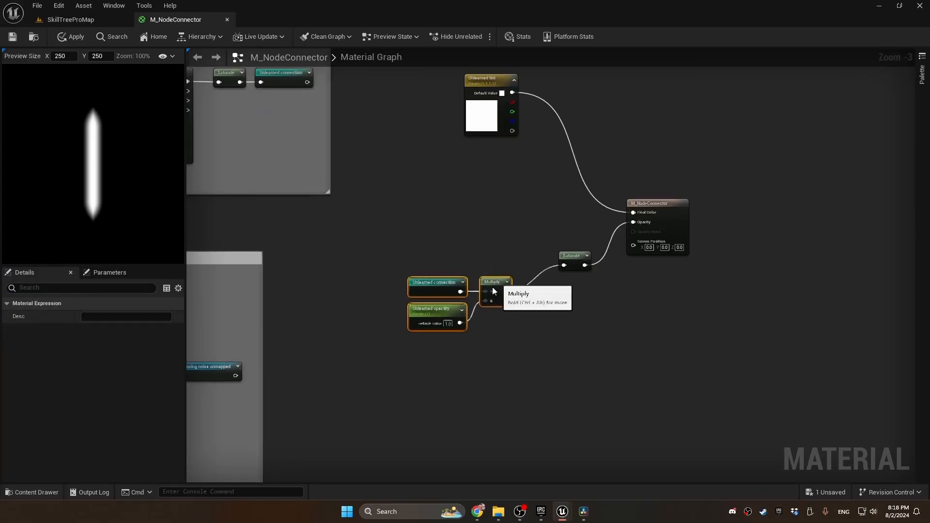
drag(492, 286, 469, 295)
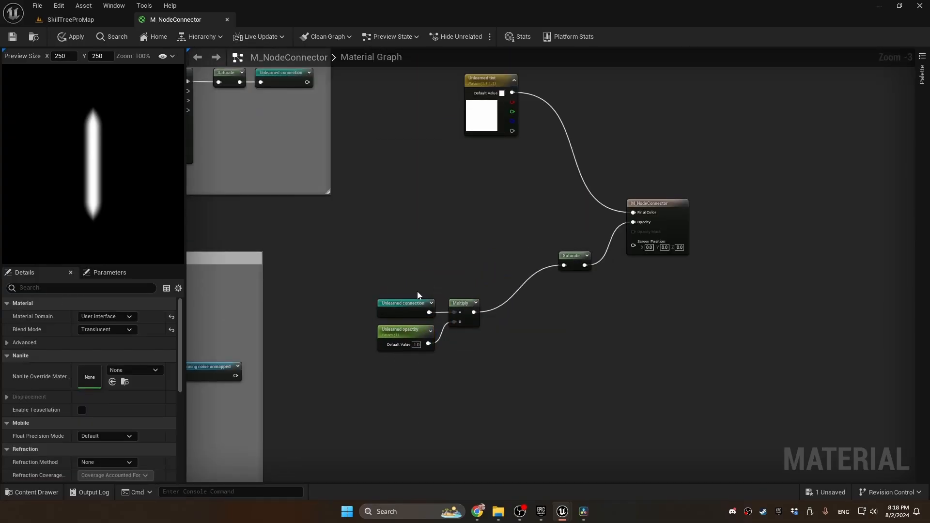
click(418, 305)
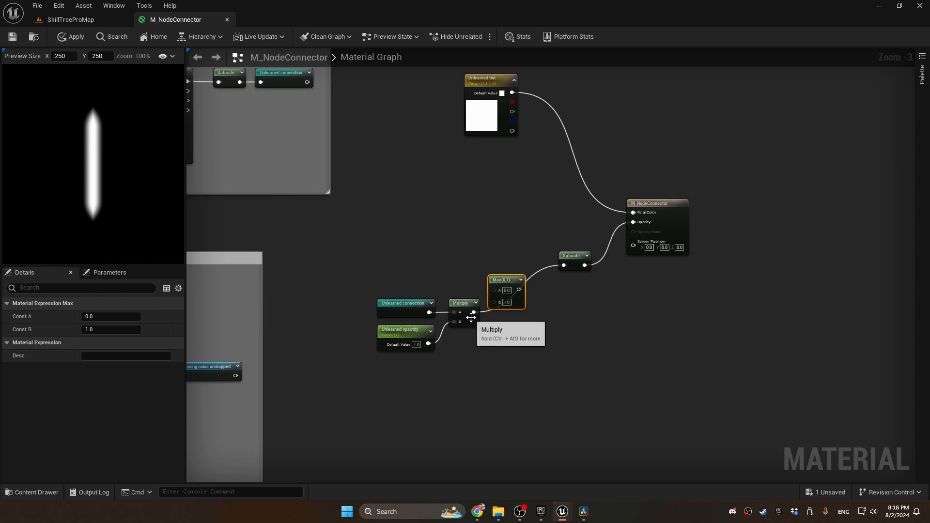
drag(473, 313, 497, 303)
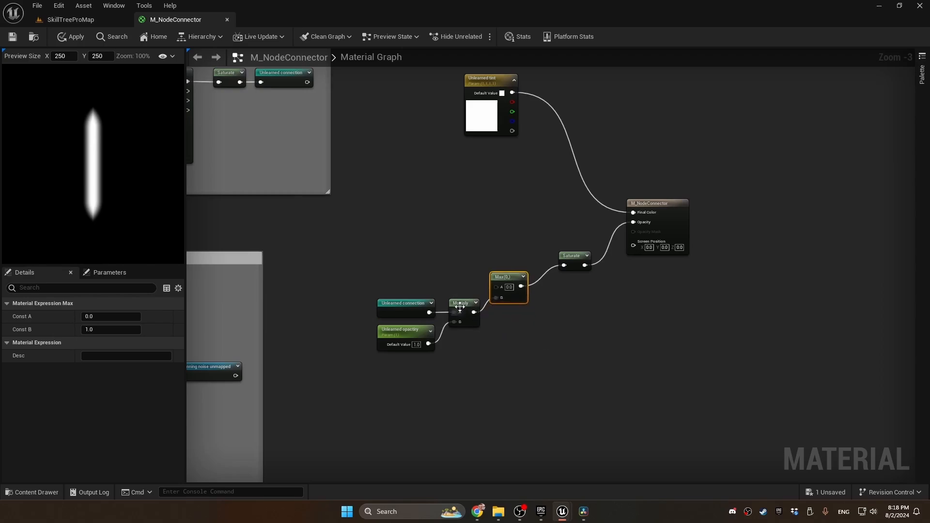
- Feed the Max node's A input from the panning noise unmapped named reroute and apply the material
right_drag(411, 267, 462, 268)
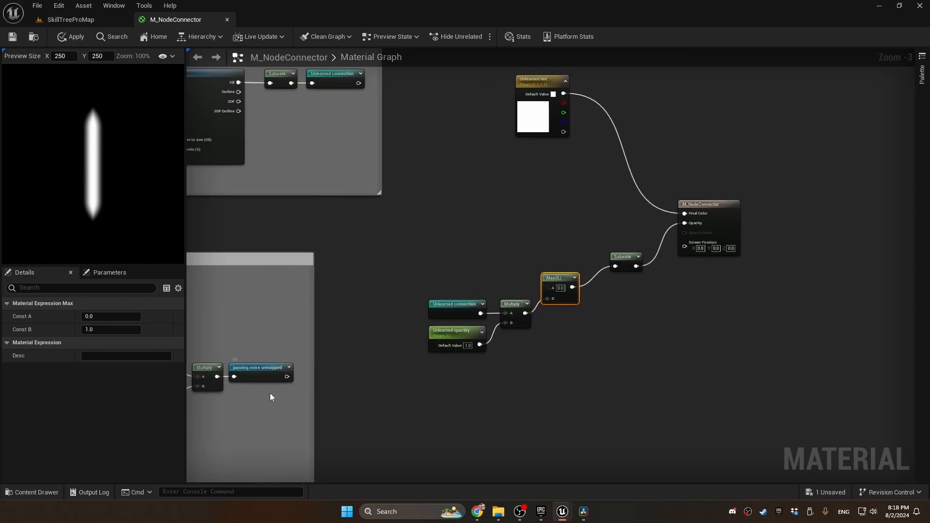
right_click(418, 267)
text(panning)
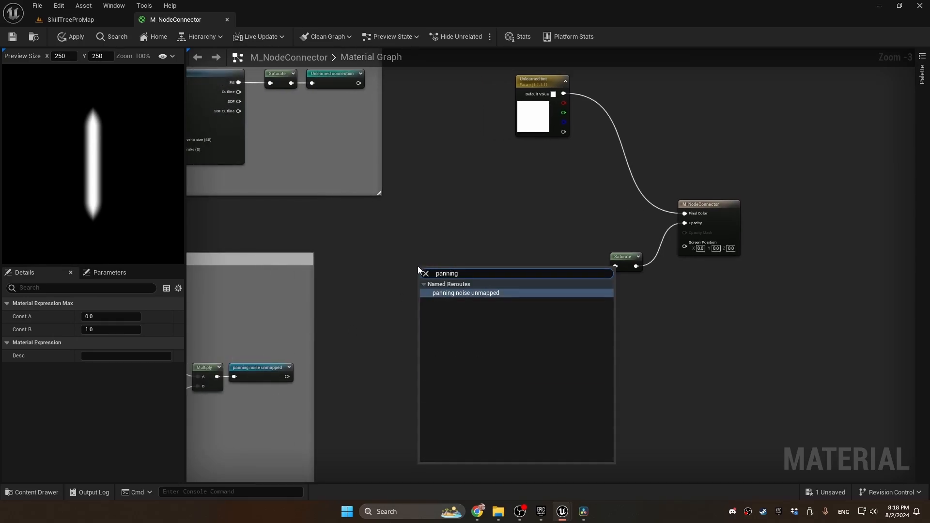
key(Return)
click(68, 36)
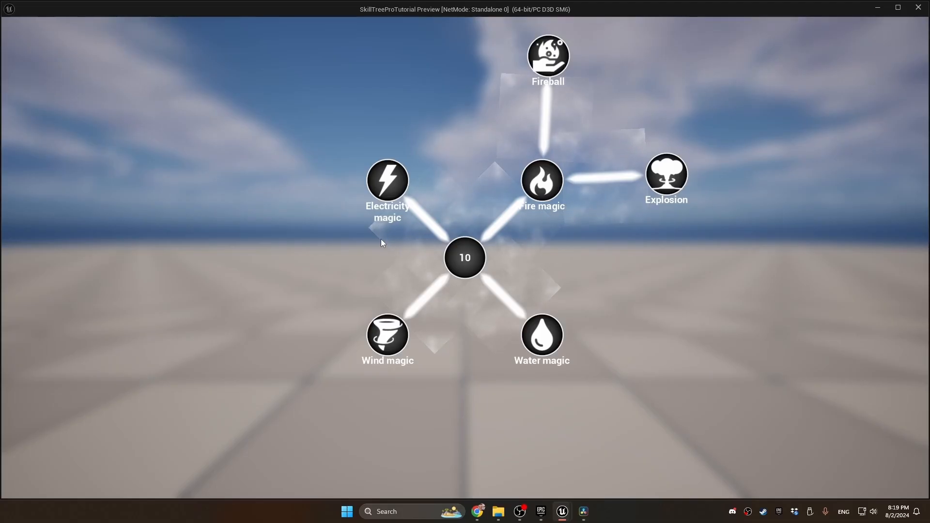
- Close the game preview and add a TexCoord node feeding a component mask limited to the R channel
key(Escape)
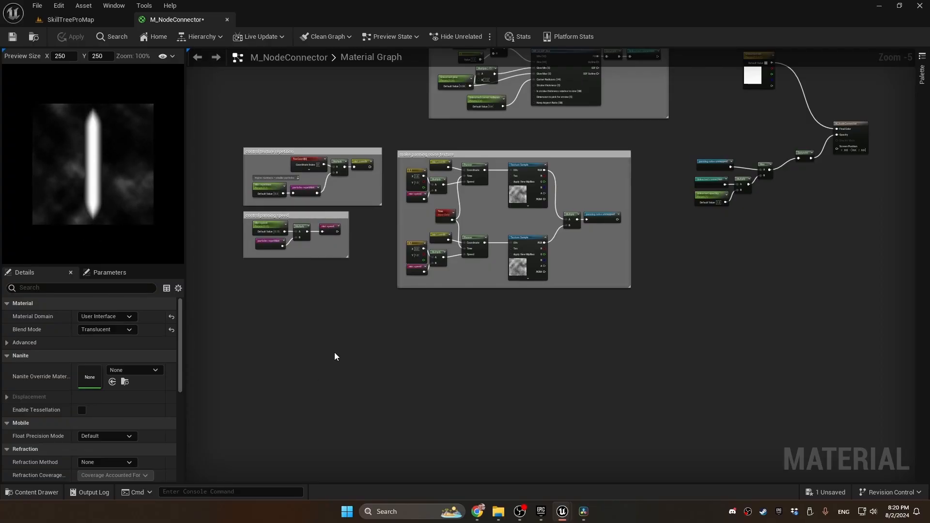
right_click(283, 348)
text(texcoor)
key(Return)
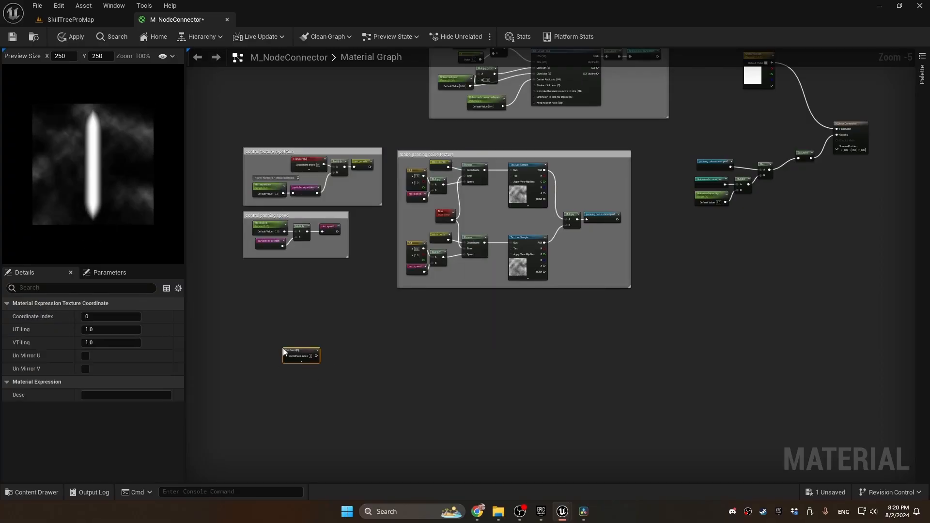
scroll(305, 358, up, 2)
drag(292, 337, 316, 332)
text(mask)
key(Return)
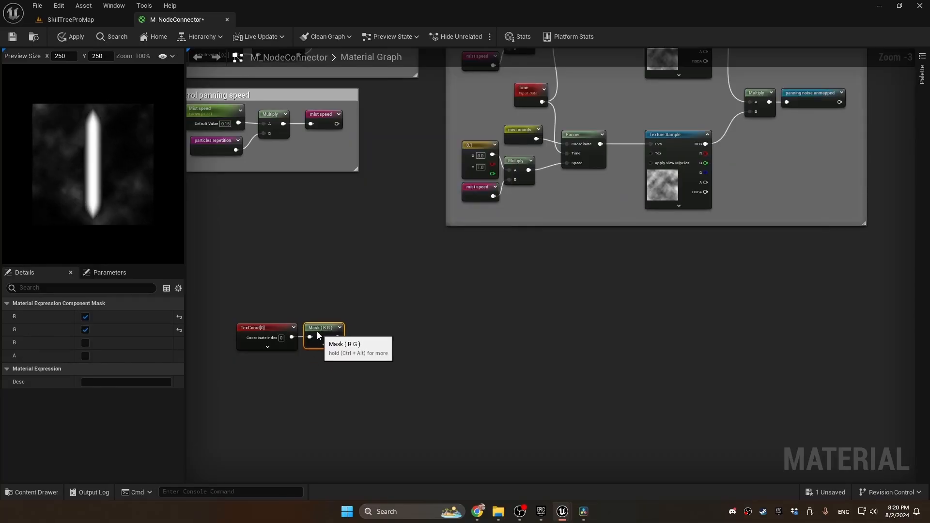
click(85, 330)
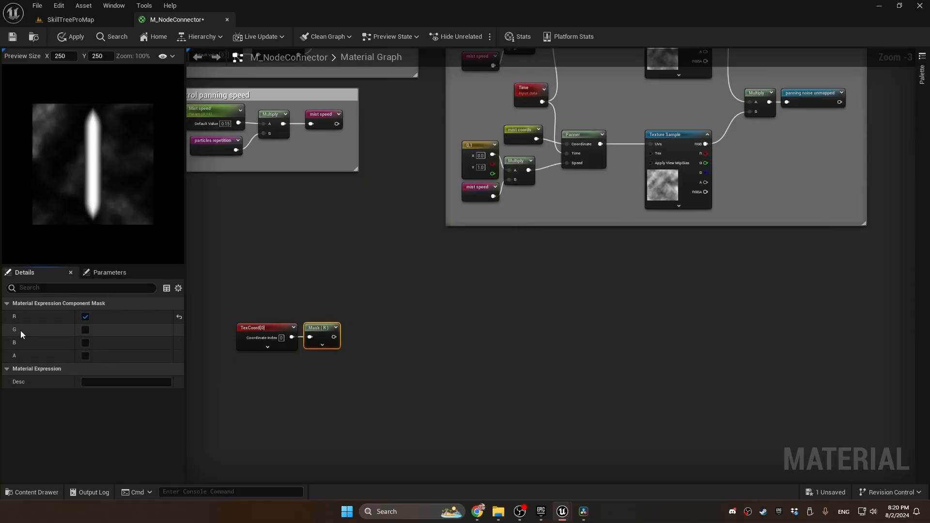
click(352, 385)
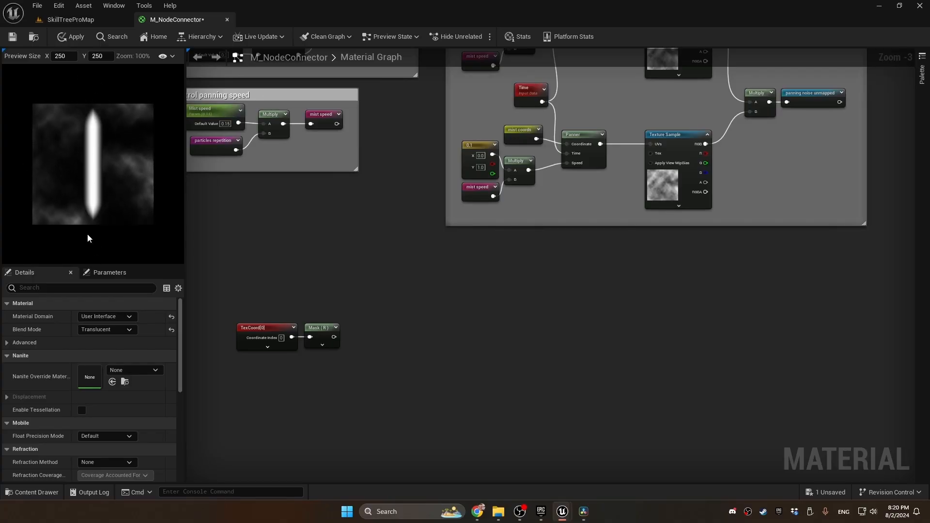
- Feed the R mask into a new Min node's A input and its OneMinus inversion into the B input
right_drag(363, 338, 316, 330)
text(min)
drag(286, 330, 346, 327)
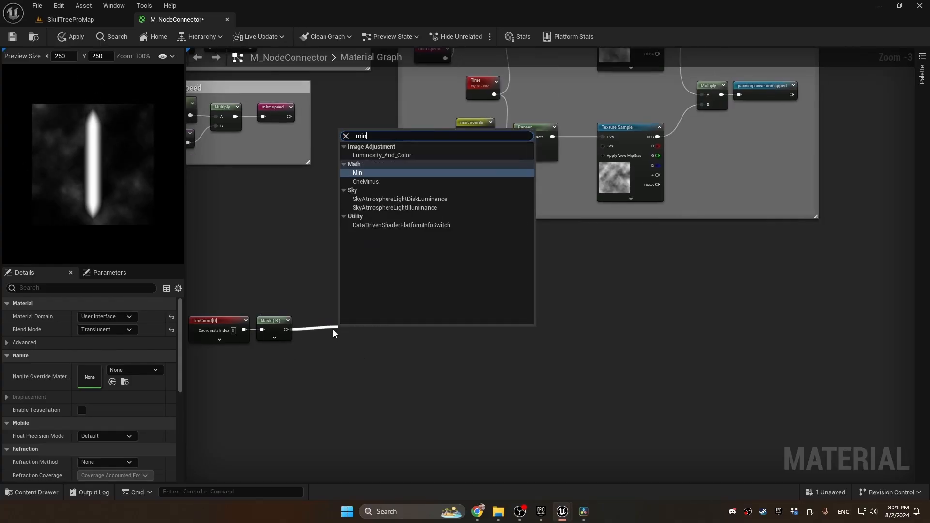
key(Return)
drag(286, 330, 291, 364)
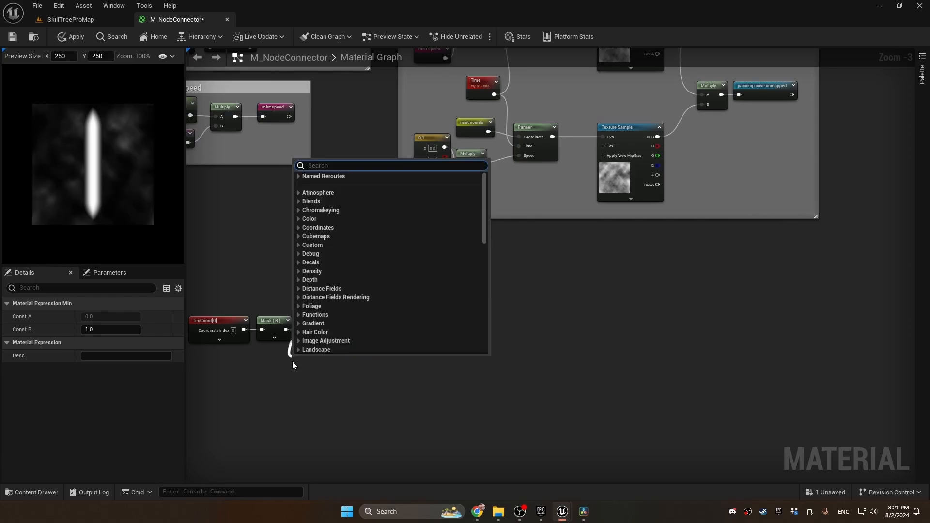
text(onem)
key(Return)
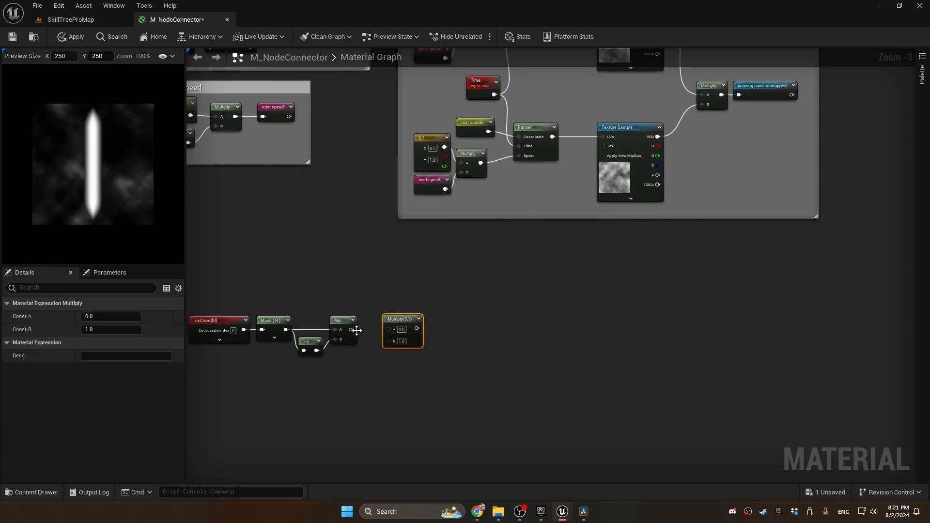
- Multiply the Min output by 2 and feed the result into the Input of a new RemapValueRange node
drag(406, 328, 389, 327)
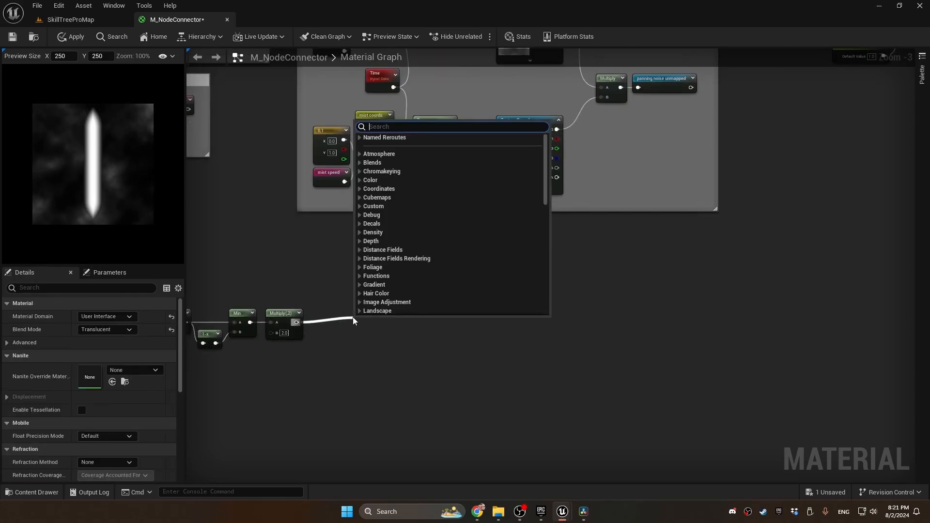
text(remapvalue)
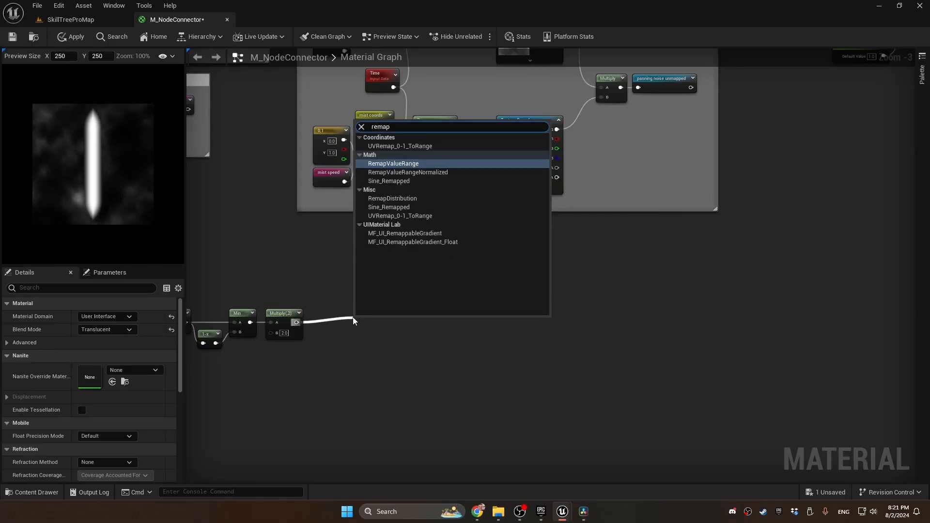
key(Return)
drag(375, 323, 445, 313)
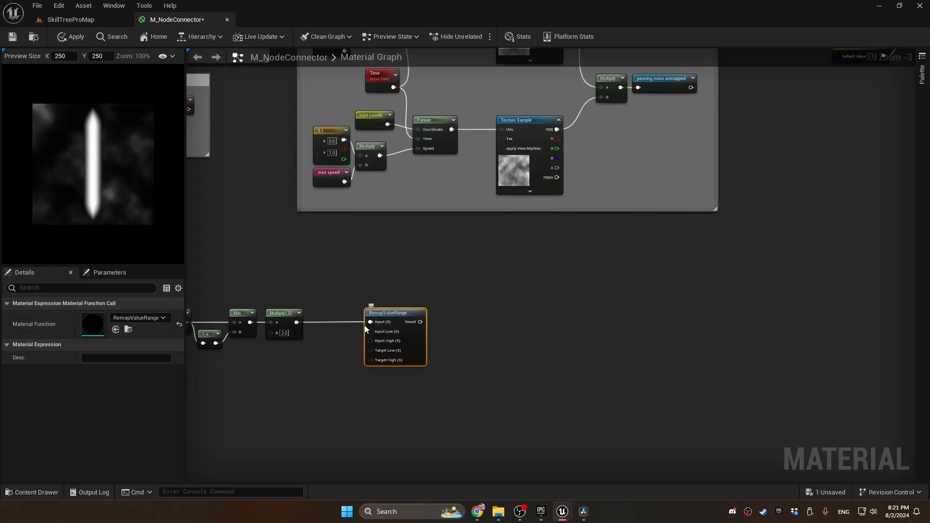
- Create a scalar parameter "Mist width variation" with a default value of 0.6 beside the RemapValueRange node
scroll(394, 339, up, 2)
click(319, 331)
key(1)
click(315, 336)
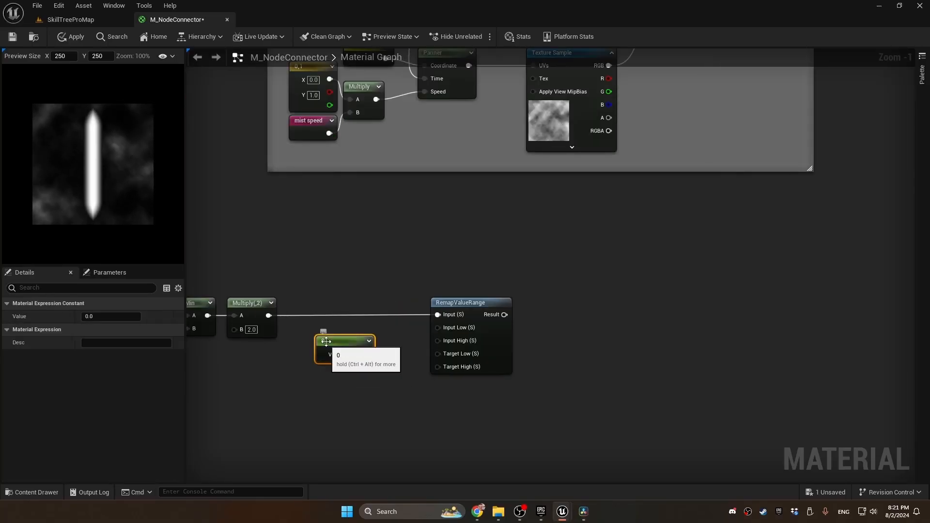
right_click(331, 339)
click(374, 142)
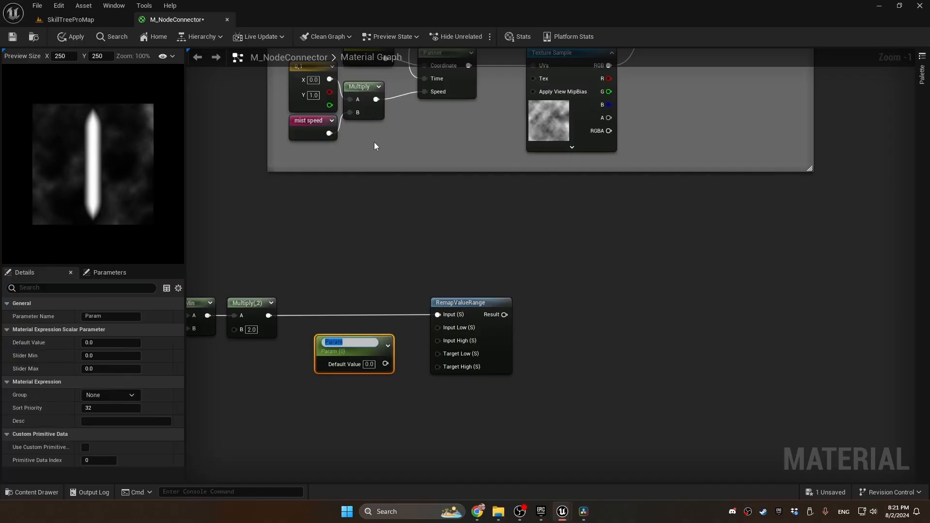
text(Mist width)
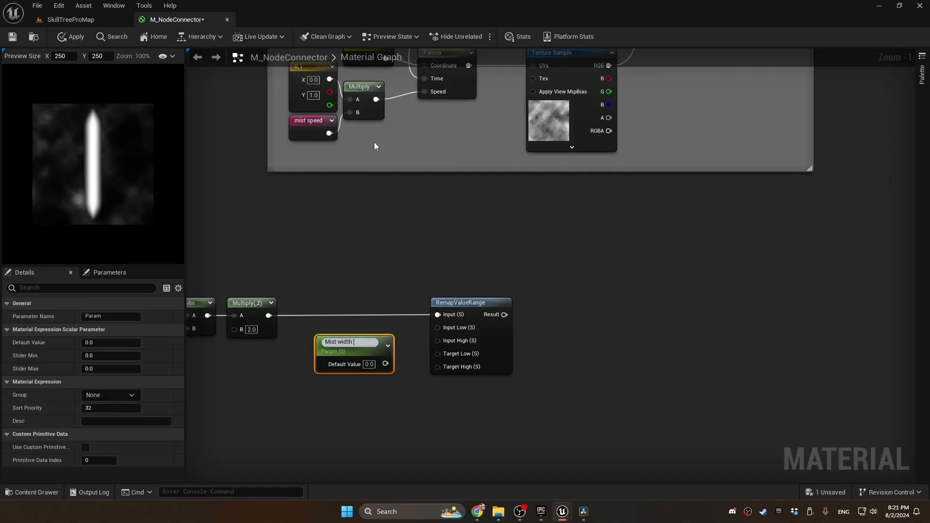
text( variation)
key(Return)
click(369, 362)
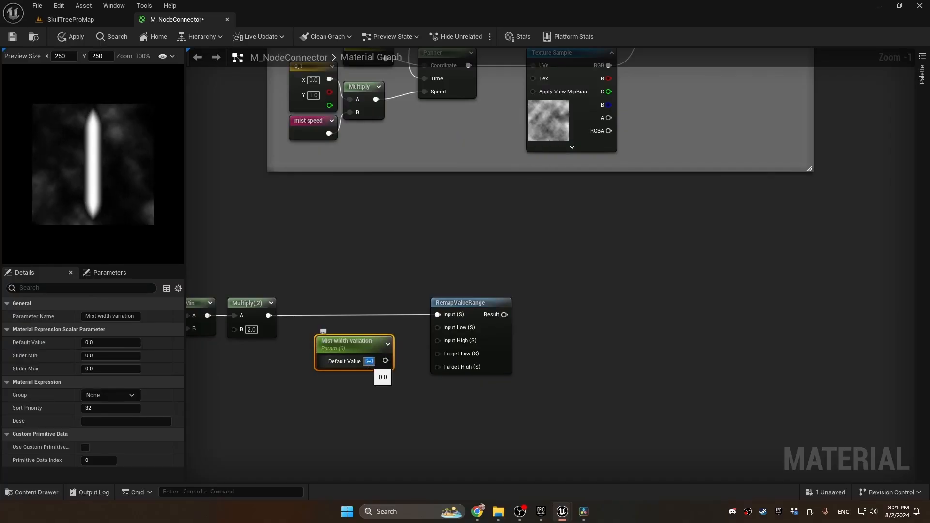
drag(367, 350, 346, 332)
- Invert Mist width variation with a OneMinus node and connect it to RemapValueRange's Input Low
text(onemin)
drag(365, 343, 438, 327)
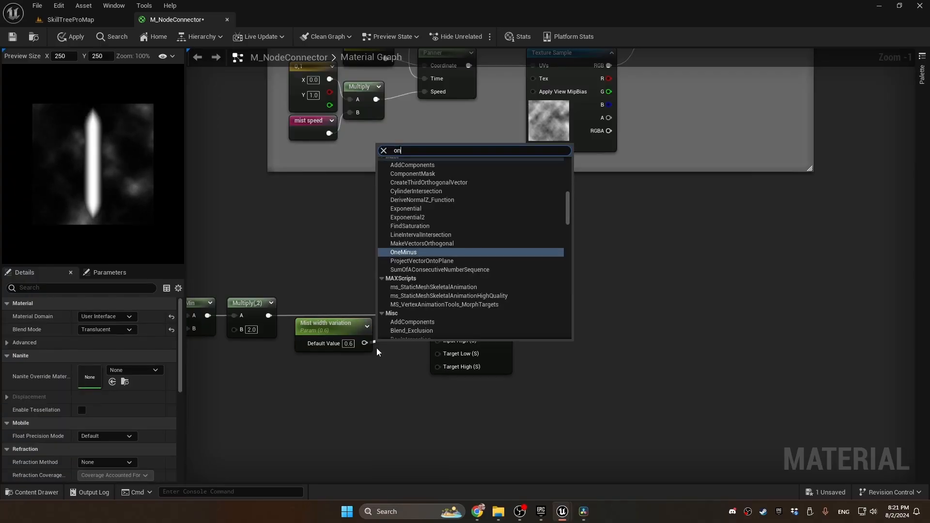
key(Return)
drag(393, 346, 394, 330)
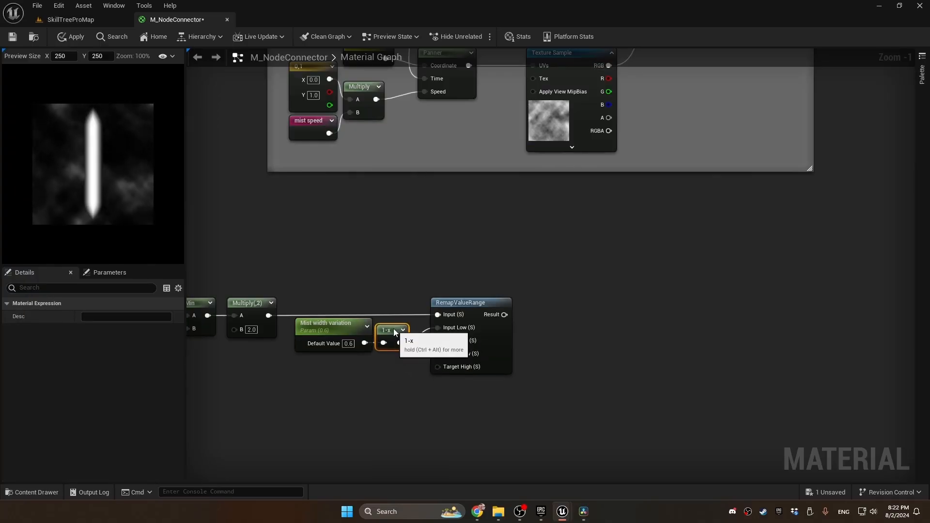
- Feed RemapValueRange's Input High, Target Low and Target High from constants of 1, 0 and 1
key(1)
click(366, 369)
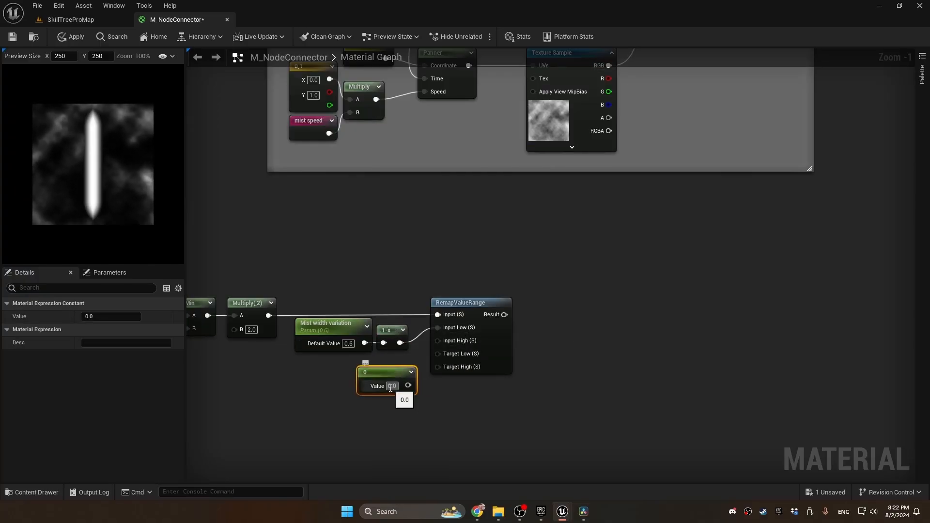
click(392, 365)
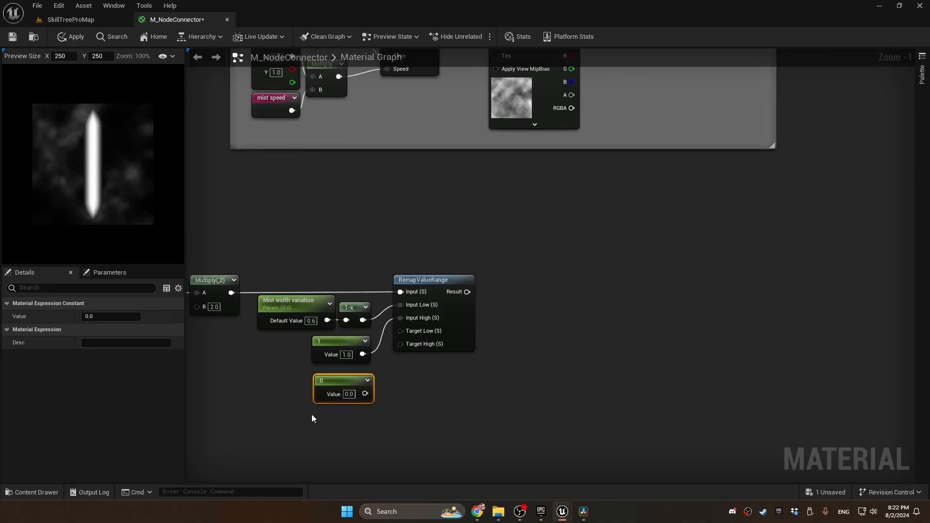
key(ctrl+d)
click(399, 389)
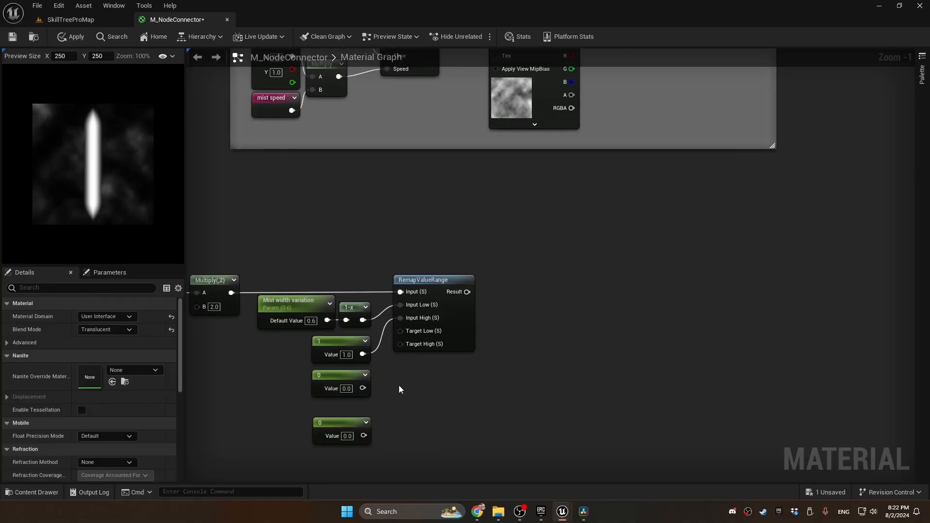
drag(363, 386, 401, 345)
drag(350, 439, 351, 426)
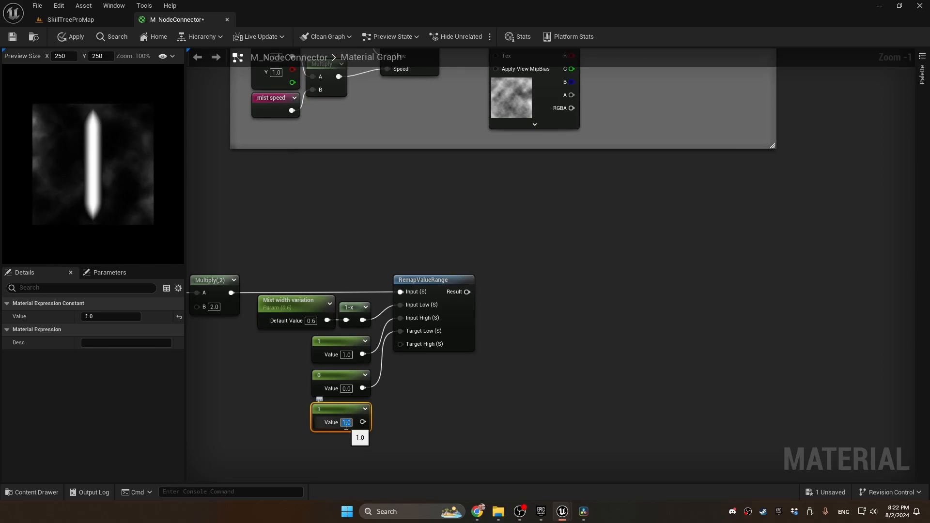
click(375, 422)
drag(362, 422, 406, 343)
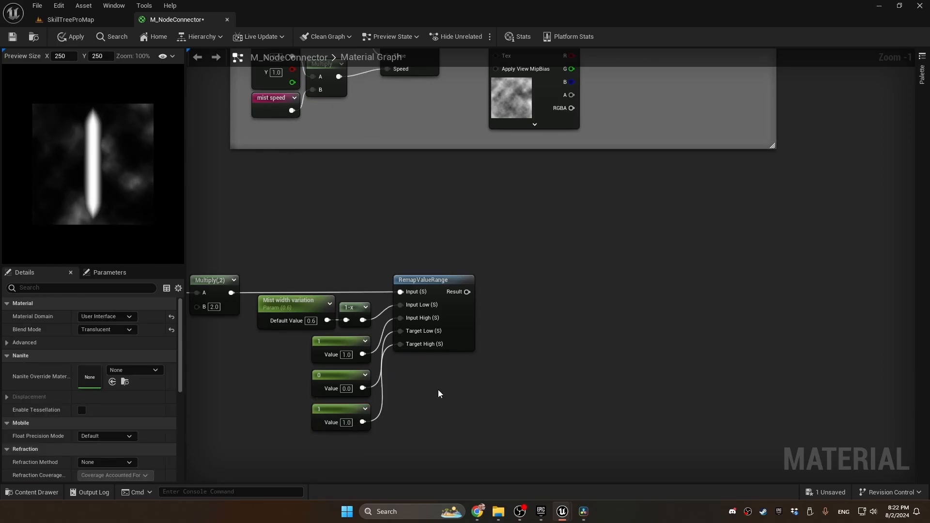
- Connect the RemapValueRange result to the Base input of a new Power node
right_drag(438, 389, 292, 401)
drag(322, 304, 446, 295)
text(power)
key(Return)
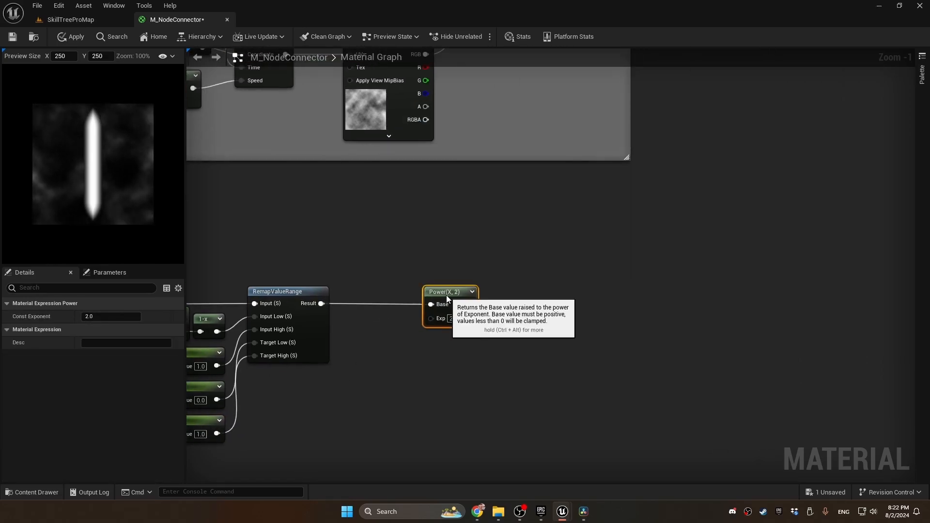
click(368, 349)
- Promote the Power node's Exp input to a parameter "Mist side falloff" with a default value of 3
right_click(431, 318)
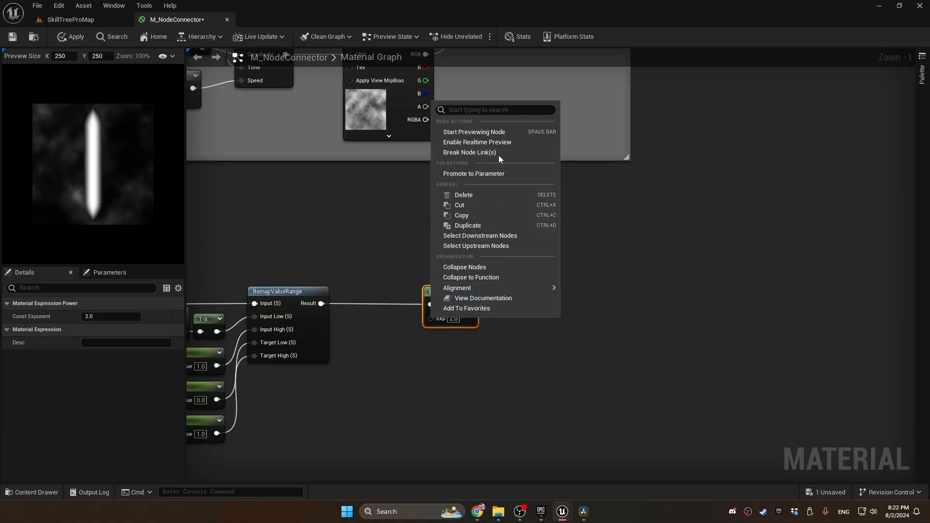
click(484, 175)
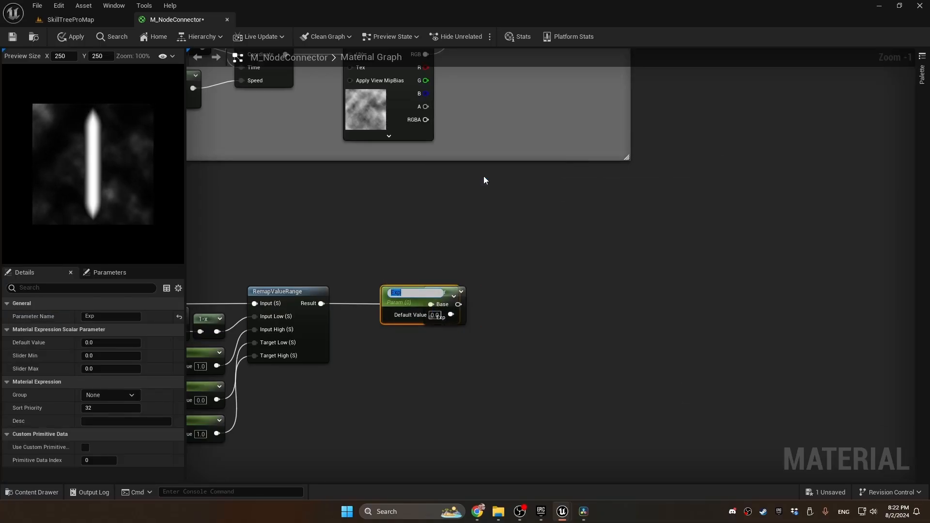
text(Mist side fa)
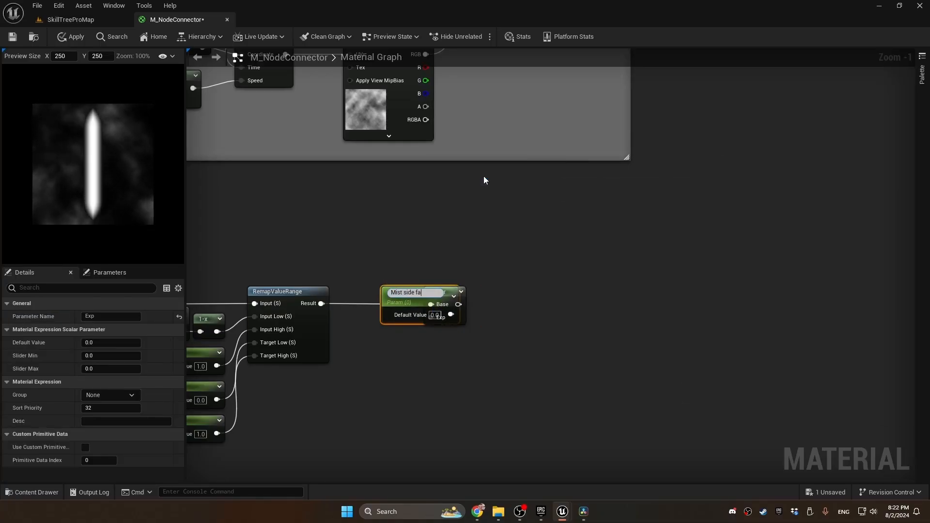
text(lloff)
key(Return)
drag(435, 315, 398, 340)
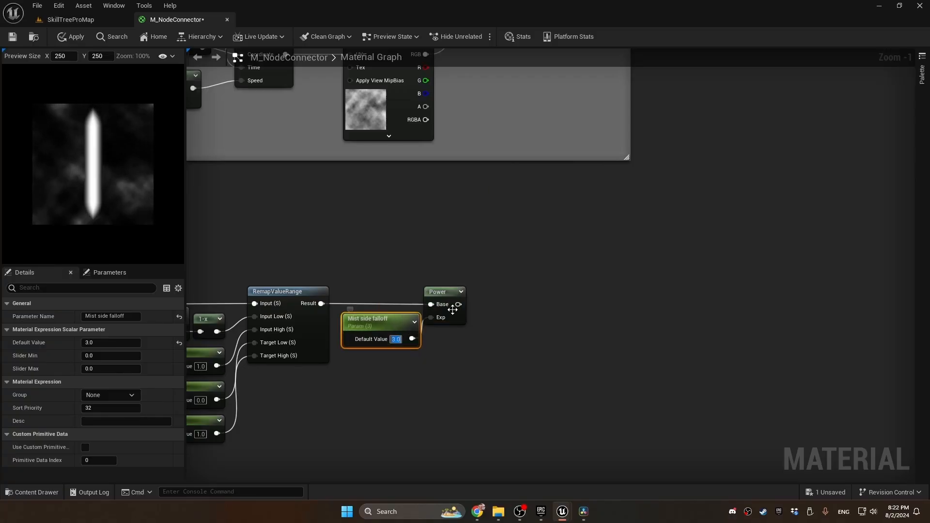
drag(445, 292, 452, 293)
click(479, 308)
- Declare a named reroute "mist side falloff" from the Power node's output
right_drag(479, 308, 421, 303)
drag(406, 301, 445, 301)
text(named)
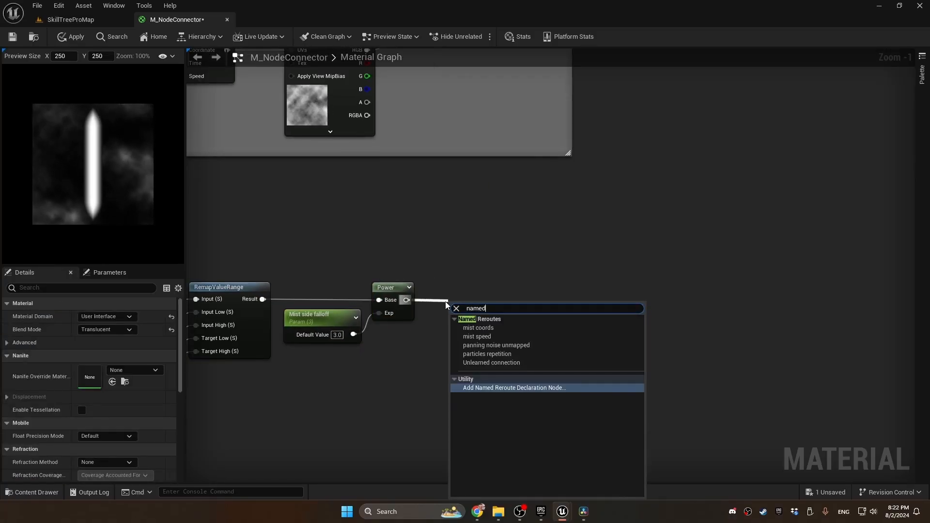
key(Return)
text(mist si)
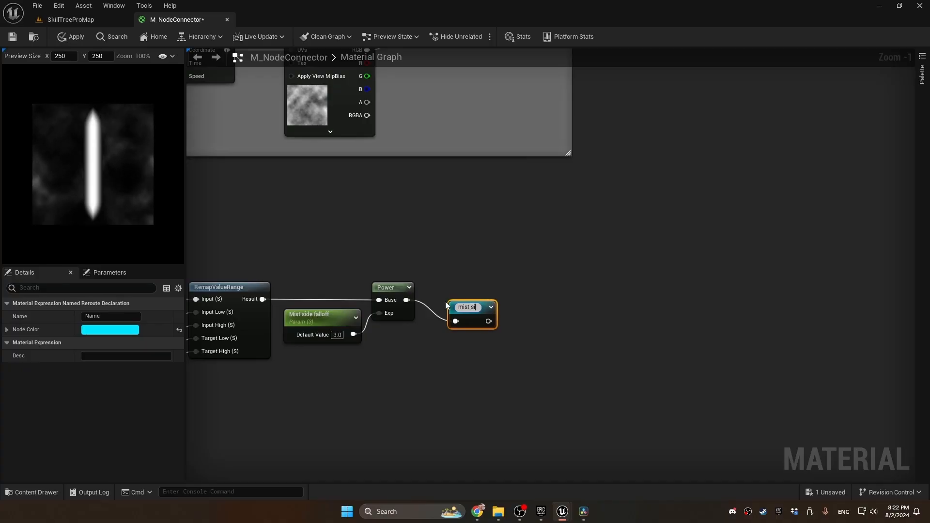
text(de falloff)
key(Return)
- Enclose the falloff node chain in a comment titled "Create a smooth gradient on the sides of the mist"
scroll(446, 301, down, 3)
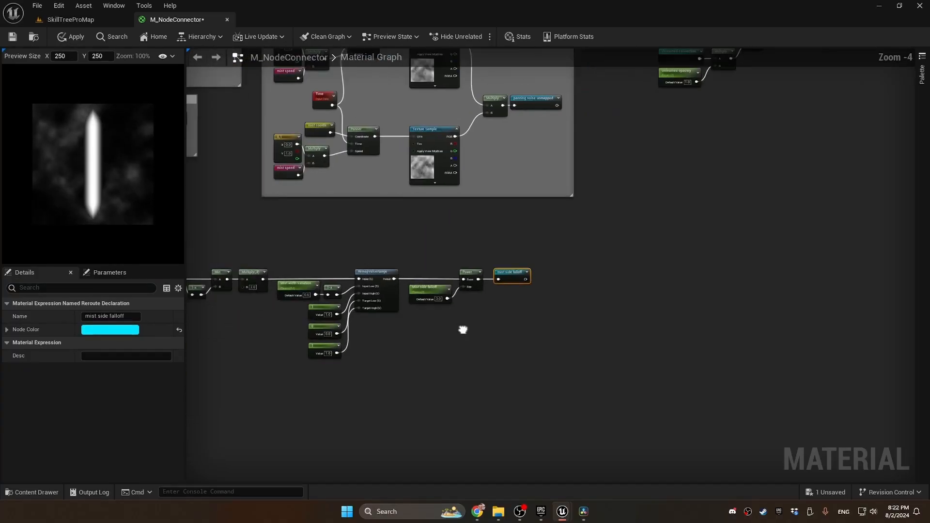
right_drag(463, 330, 635, 311)
drag(783, 233, 277, 364)
text(c)
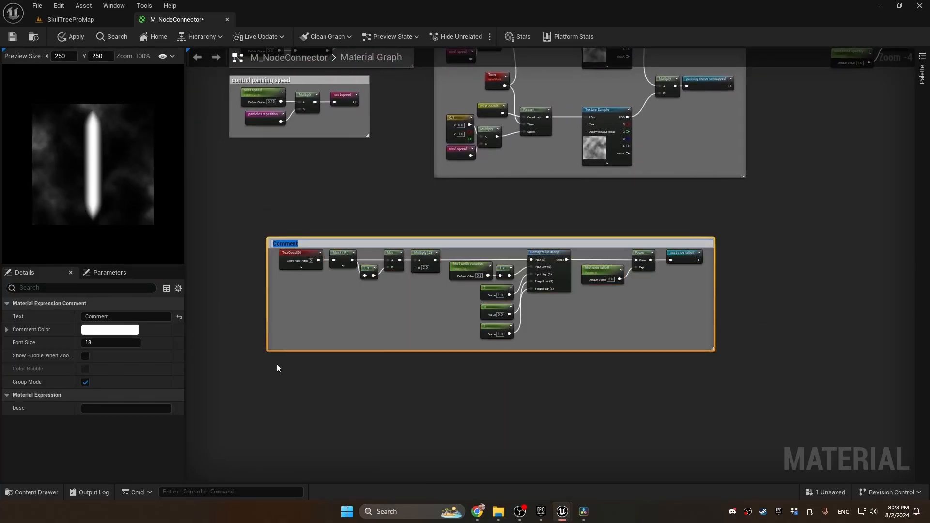
text(Create a smo)
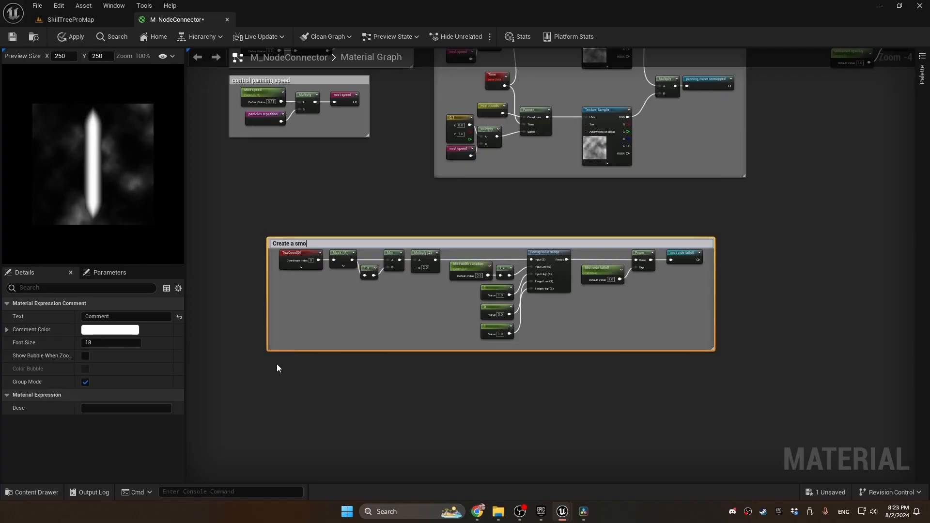
text(oth gradient on the sides)
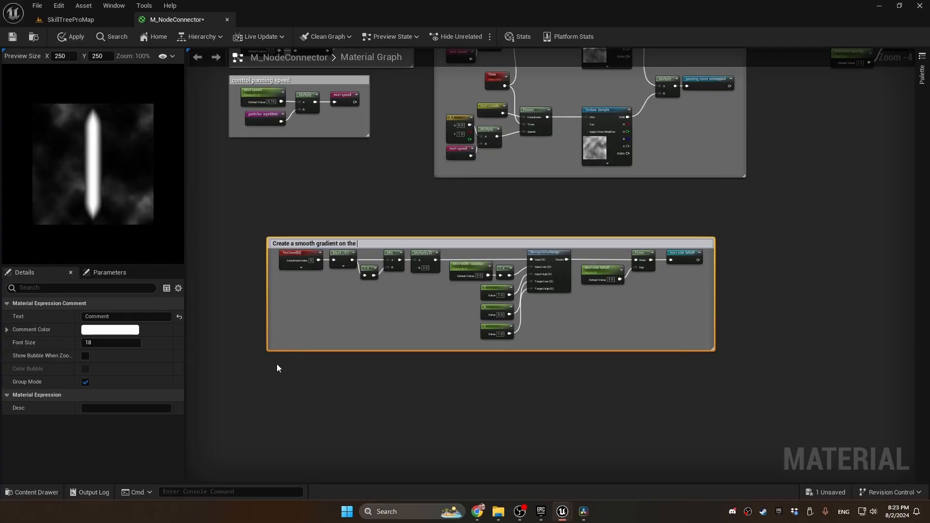
text( of the mist)
key(Return)
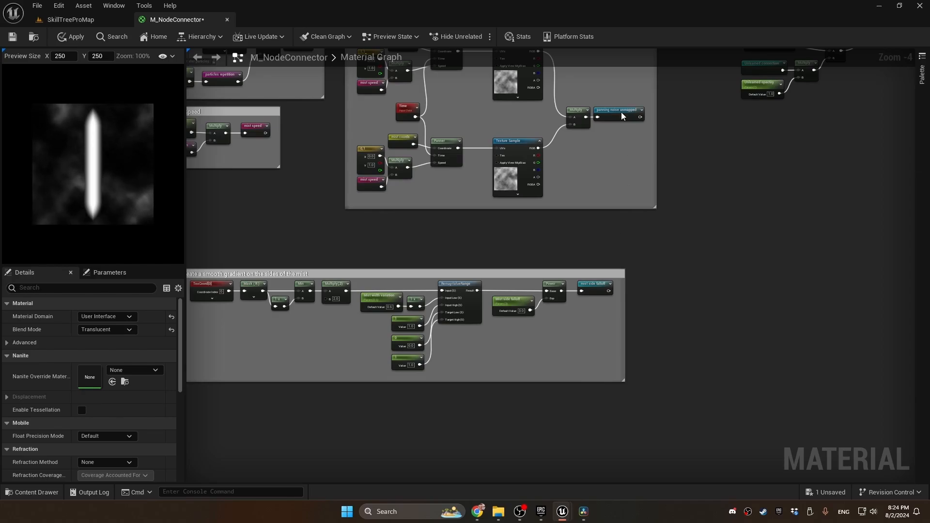
click(622, 115)
click(594, 285)
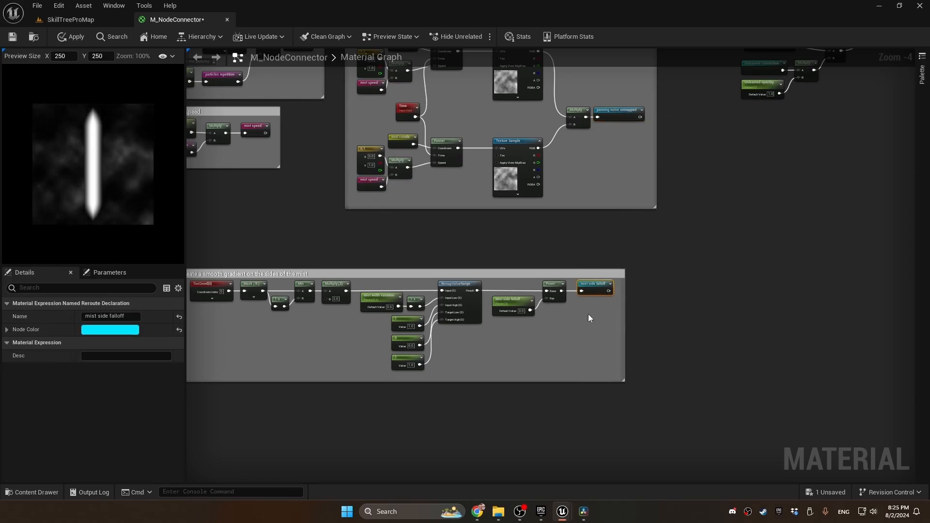
- Multiply a "panning noise unmapped" reroute by a "mist side falloff" reroute in a new Multiply node below the side gradient comment
right_click(478, 400)
text(unma)
key(Return)
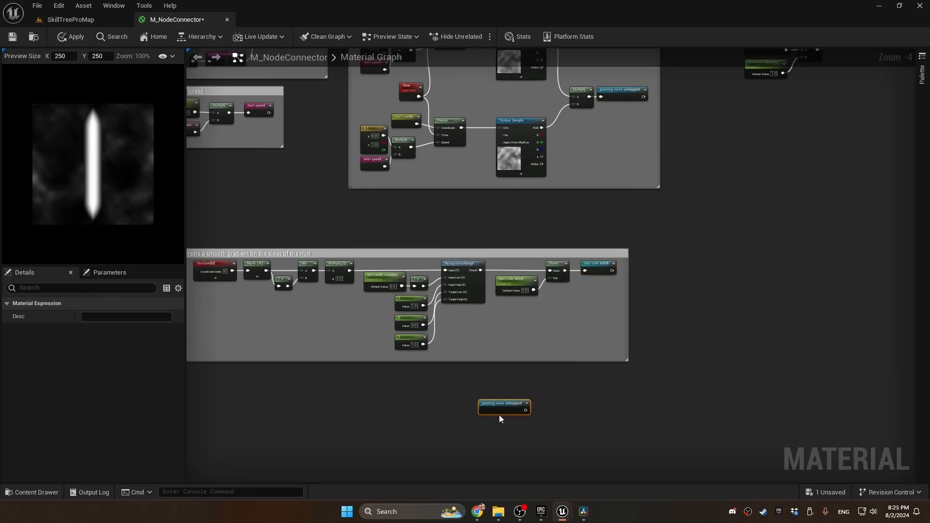
drag(500, 406, 567, 410)
click(562, 400)
key(m)
click(562, 399)
drag(576, 403, 527, 411)
click(516, 421)
text(mist)
key(Return)
- Declare a named reroute "mist" from the output of the new Multiply node
drag(567, 409, 563, 410)
right_drag(576, 406, 494, 398)
drag(487, 394, 505, 395)
text(named)
key(Return)
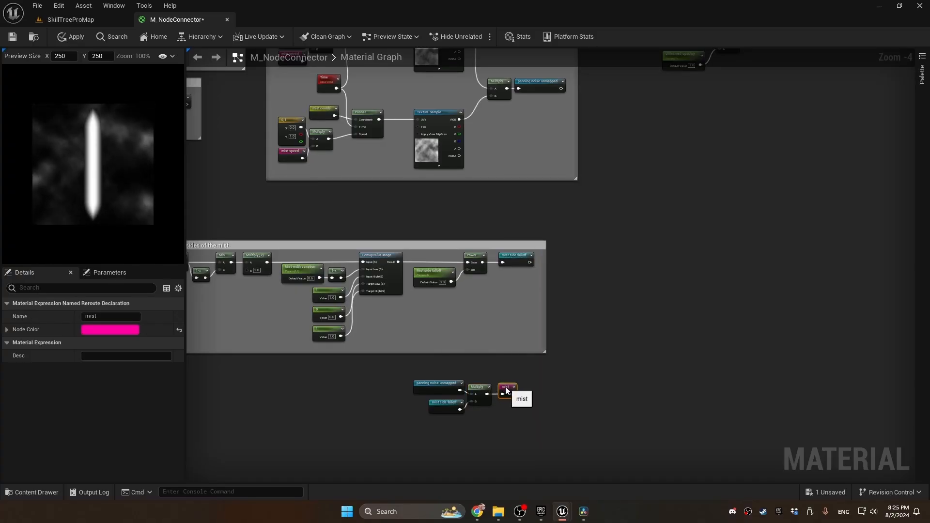
- Replace the "panning noise unmapped" reroute feeding the Max node's A input with the "mist" reroute
right_drag(625, 314, 533, 381)
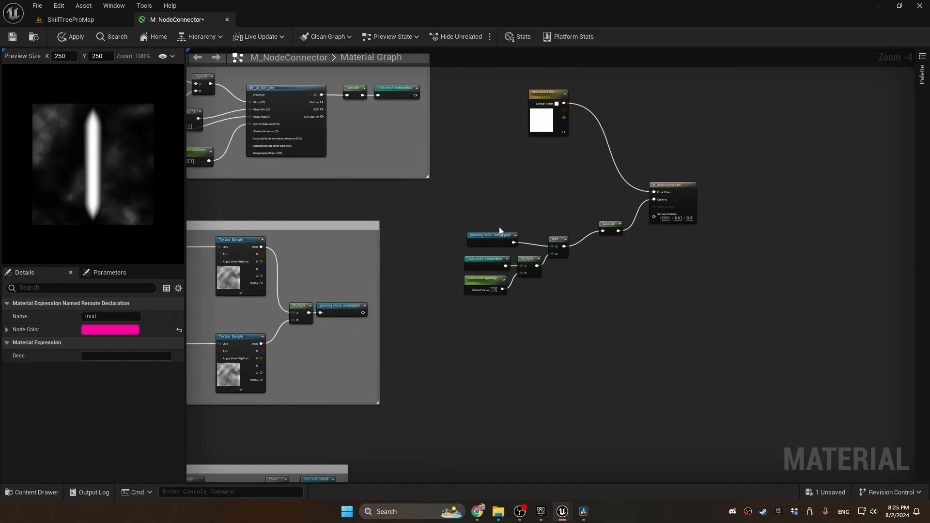
click(484, 237)
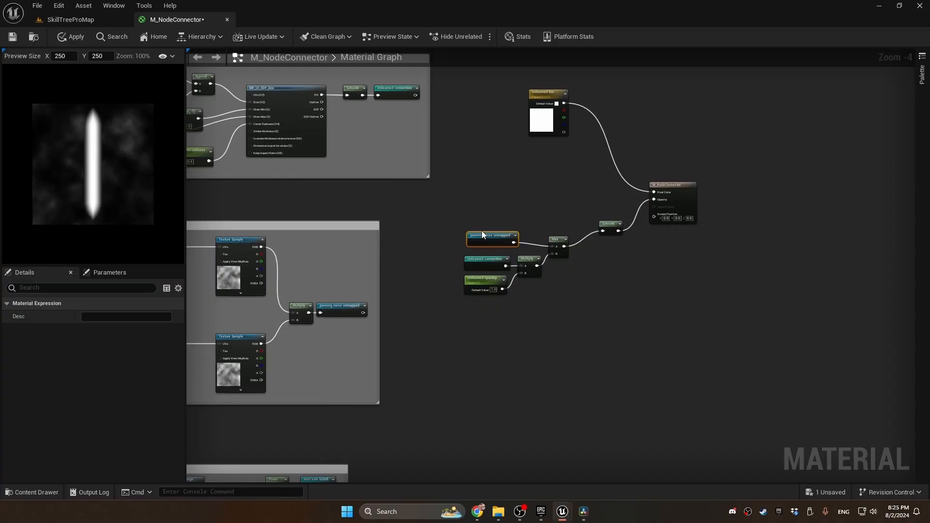
key(Delete)
drag(554, 248, 508, 237)
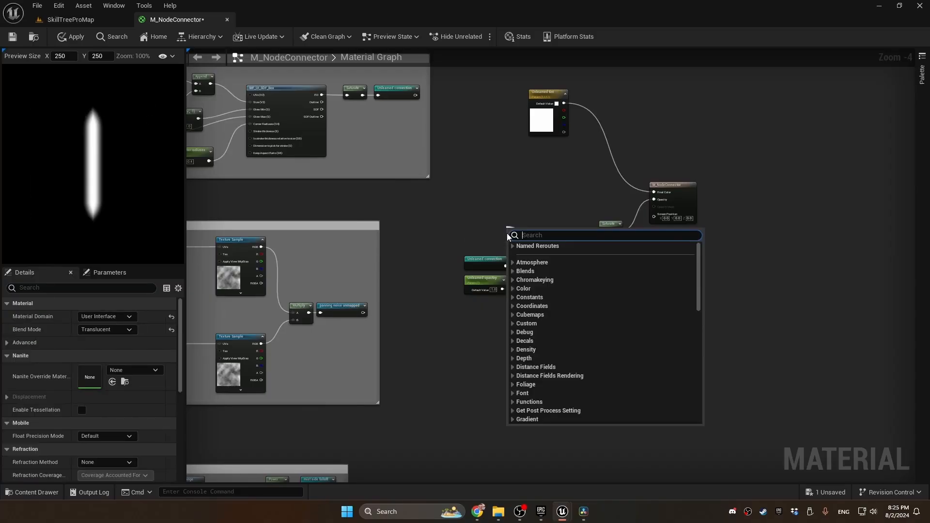
text(mist)
key(Return)
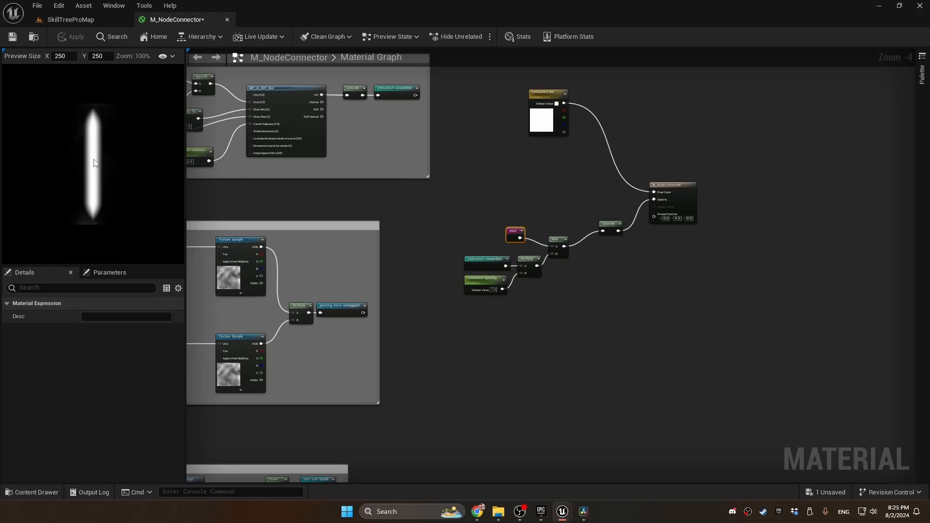
- Move the final node group with the material result node farther from the comments to free up space
right_drag(295, 341, 473, 239)
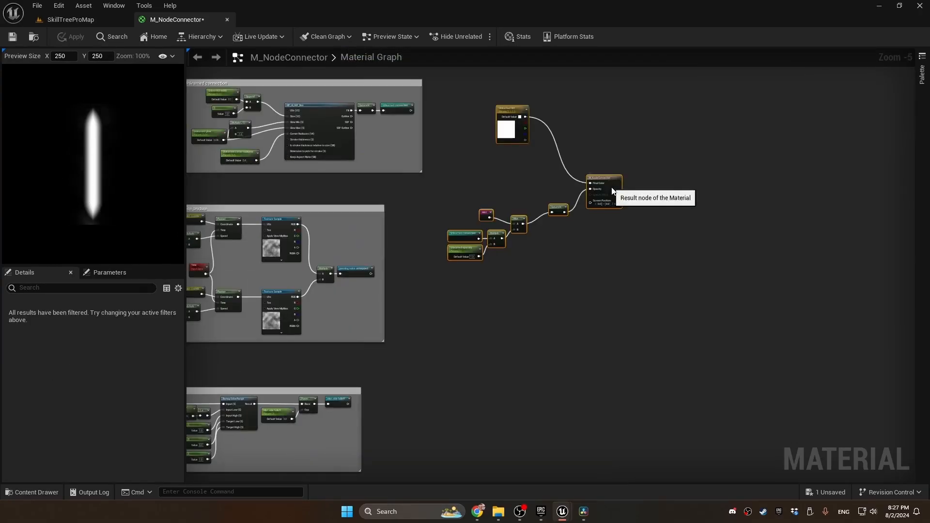
drag(607, 187, 781, 246)
scroll(335, 274, up, 2)
- Connect the "panning noise unmapped" declaration to the Input of a new RemapValueRange node and feed a constant 0 into Input Low
click(358, 270)
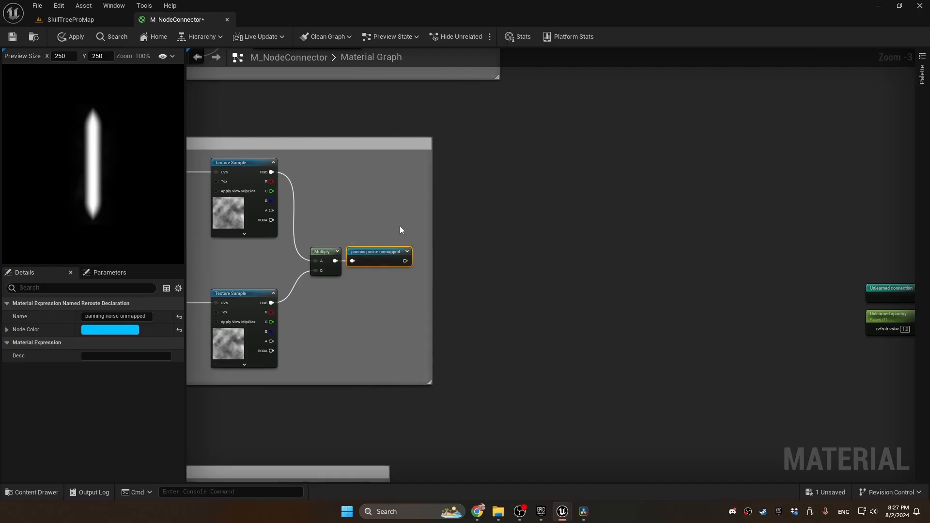
right_drag(443, 288, 391, 274)
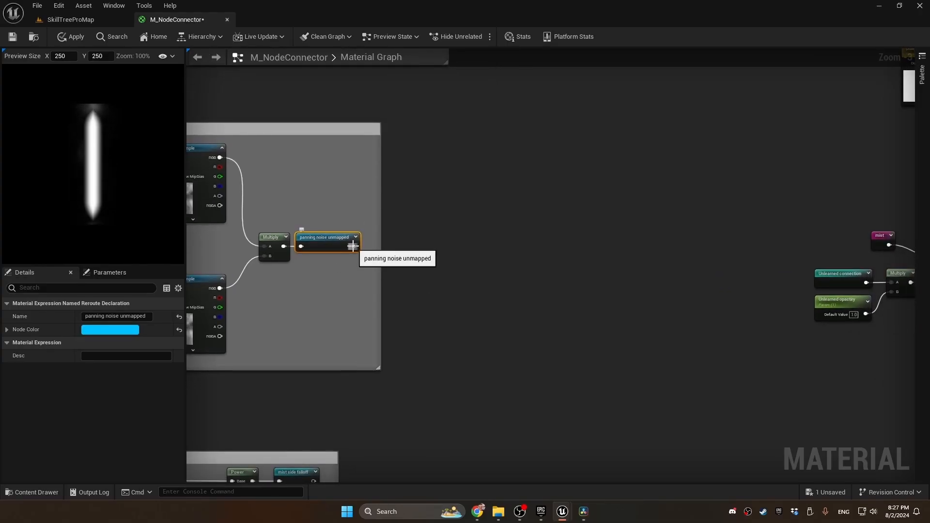
drag(353, 246, 491, 246)
text(remapval)
key(Return)
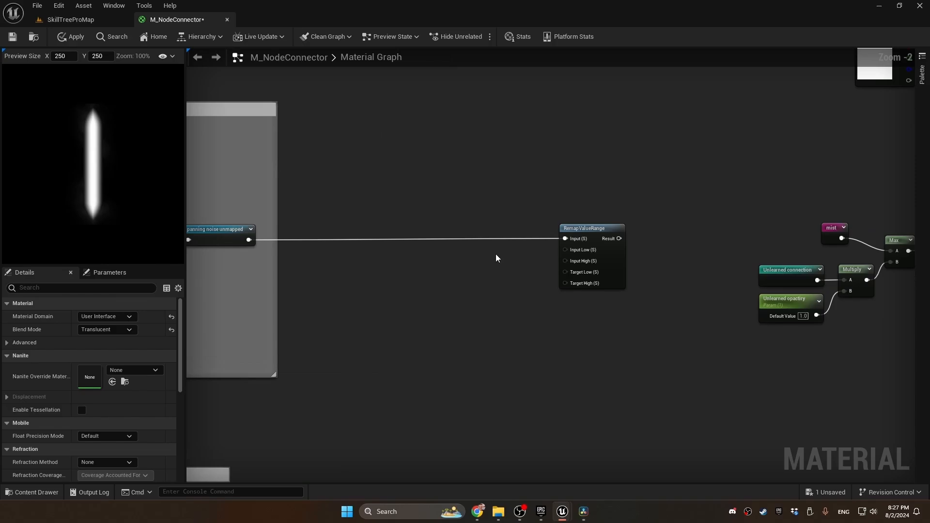
click(528, 260)
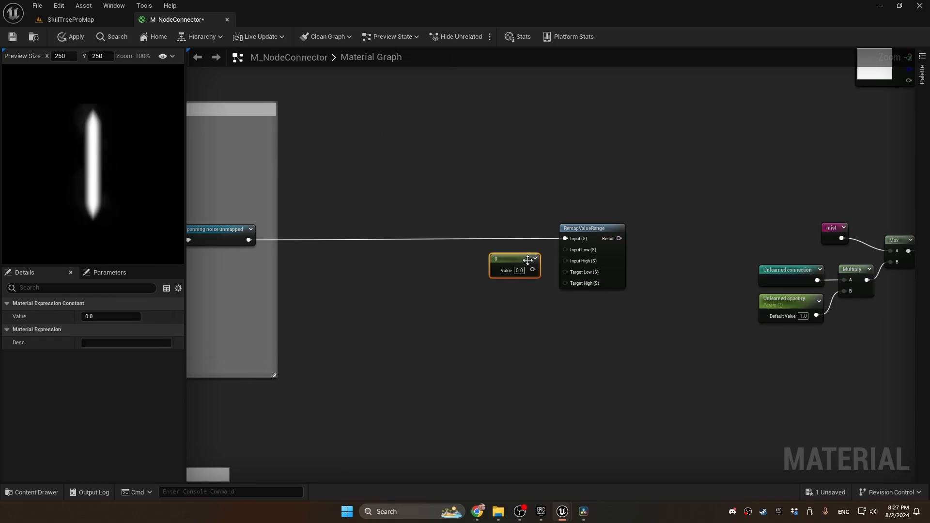
drag(532, 269, 525, 250)
- Add a scalar parameter "Mist strength" with a default value of 0.9 beside the RemapValueRange node
key(1)
click(384, 282)
right_click(398, 287)
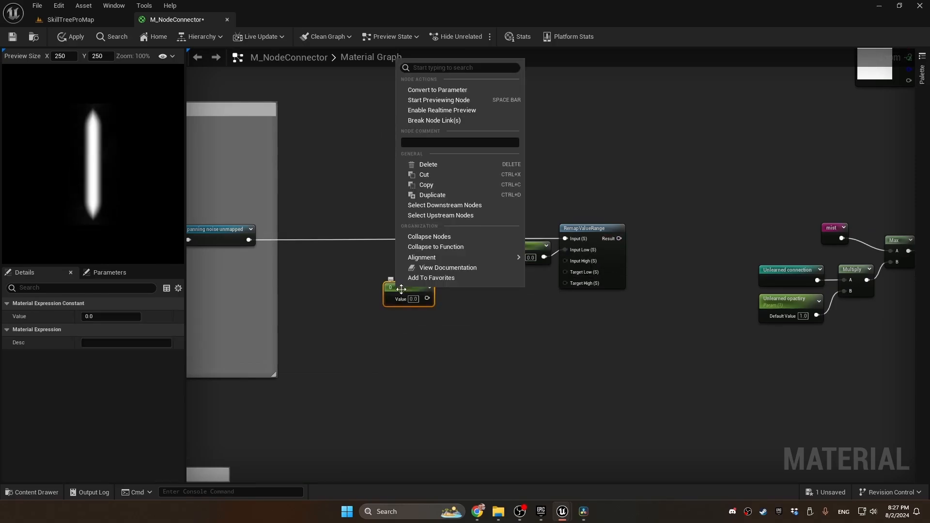
click(457, 89)
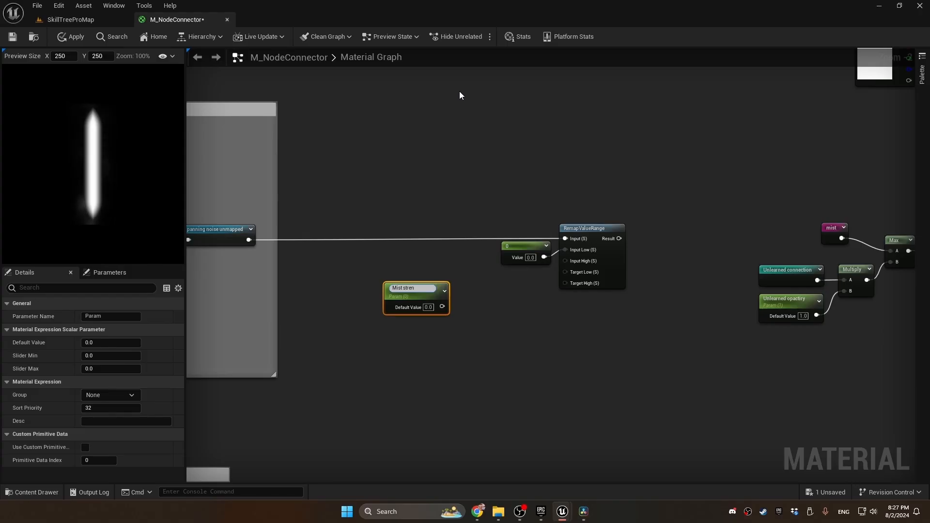
click(428, 305)
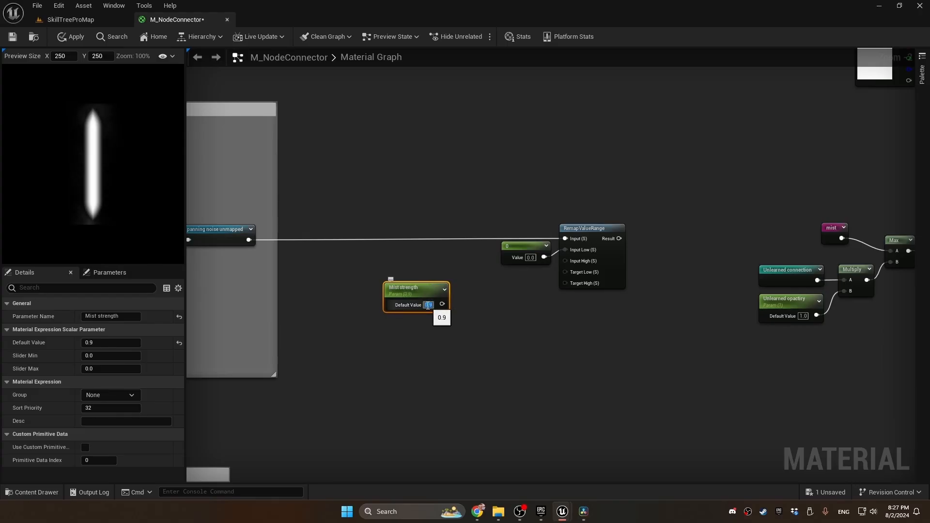
- Declare a named reroute "mist strength" from the Mist strength parameter's output
click(423, 293)
mouse_move(413, 292)
mouse_down()
mouse_move(384, 280)
mouse_move(430, 290)
mouse_up()
text(named)
key(Return)
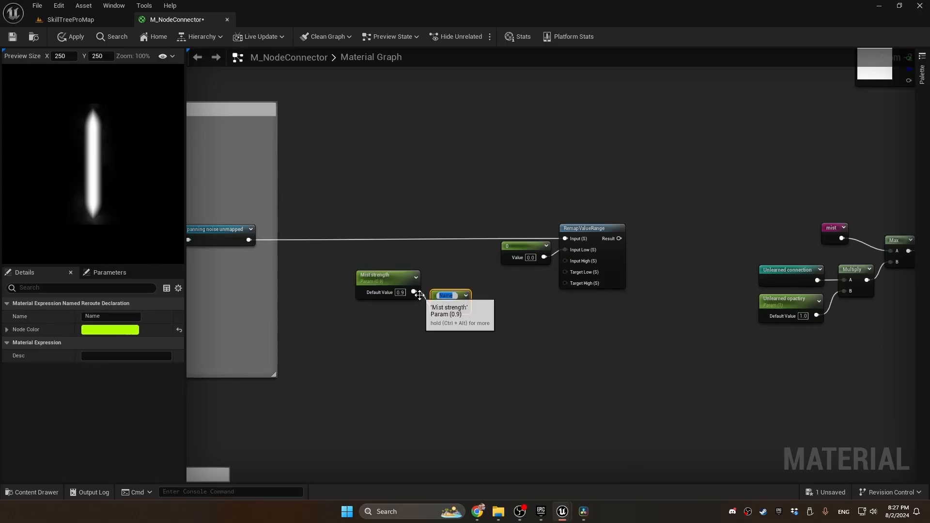
text(mist stren)
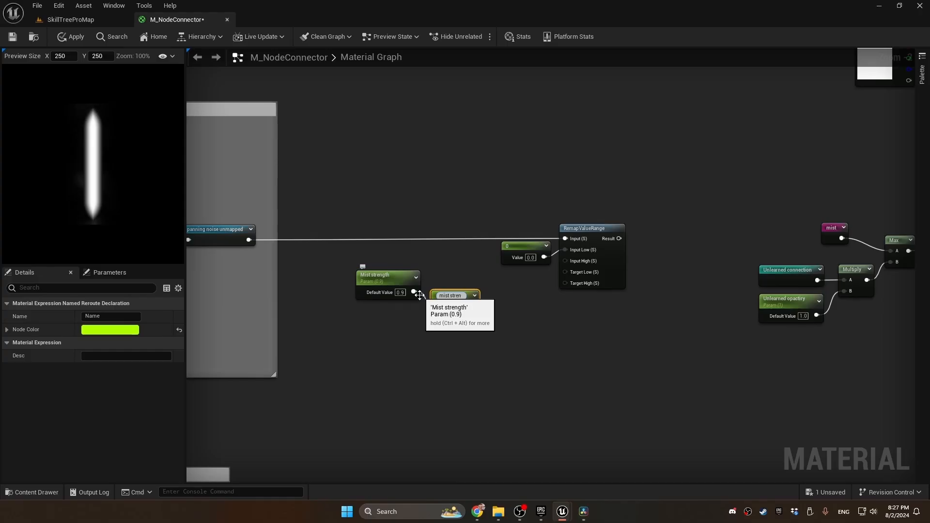
- Invert the "mist strength" reroute with a 1-x node and connect it to RemapValueRange's Input High
drag(406, 298, 542, 265)
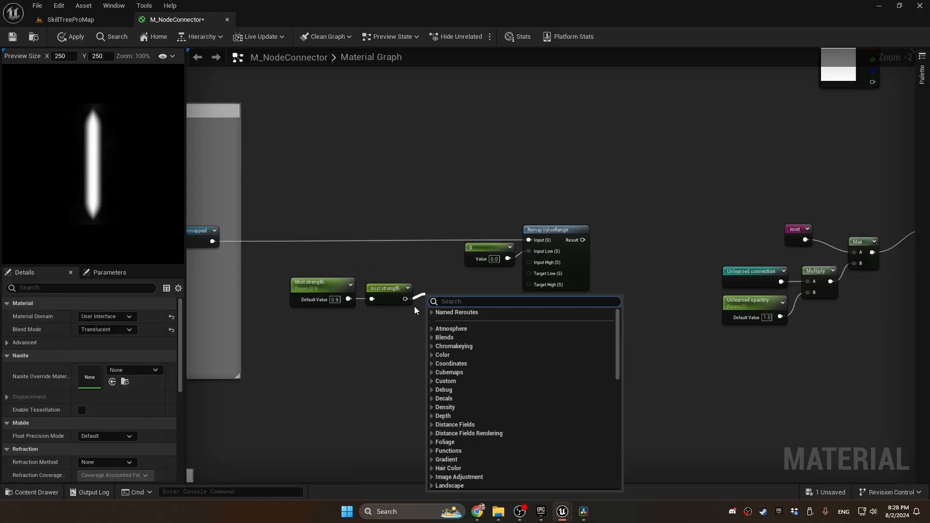
text(i)
key(Escape)
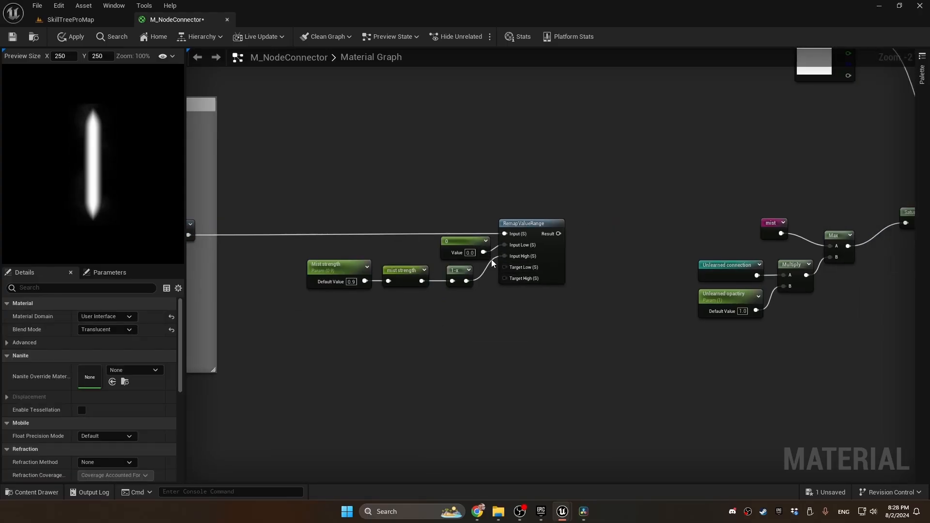
- Connect constant 0 to Target Low and add an If node with "mist strength" as A, feeding its output to Target High
drag(483, 252, 466, 332)
text(if)
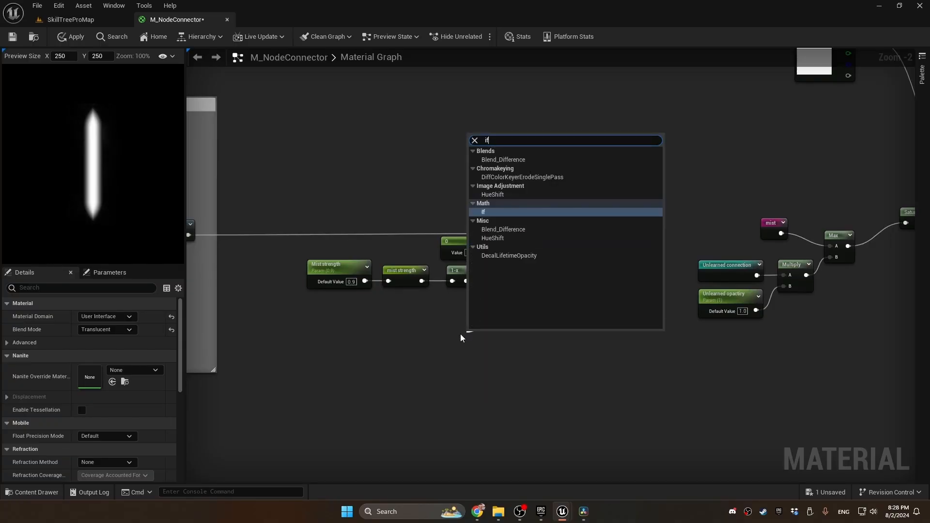
key(Return)
drag(422, 281, 474, 330)
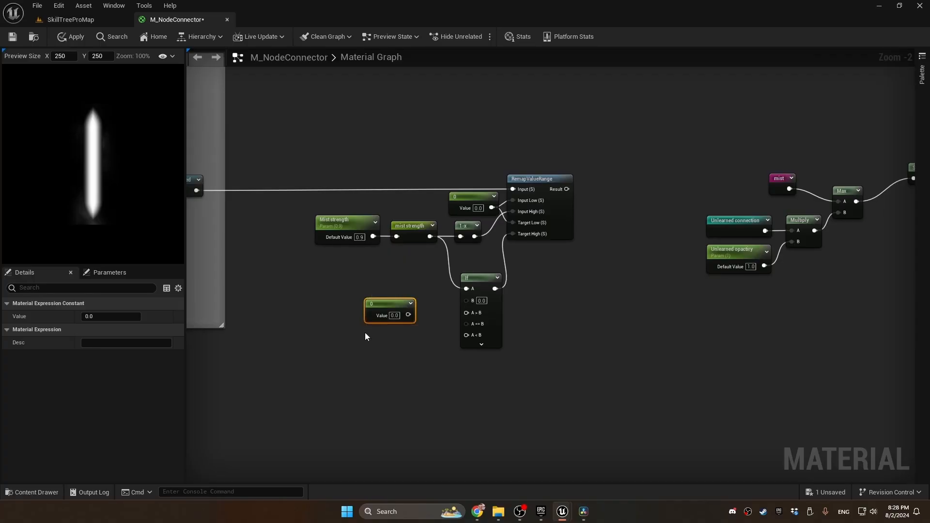
- Feed a constant 0 into the If node's B, A == B and A < B inputs, and a constant 1 into A > B
key(ctrl+d)
click(391, 316)
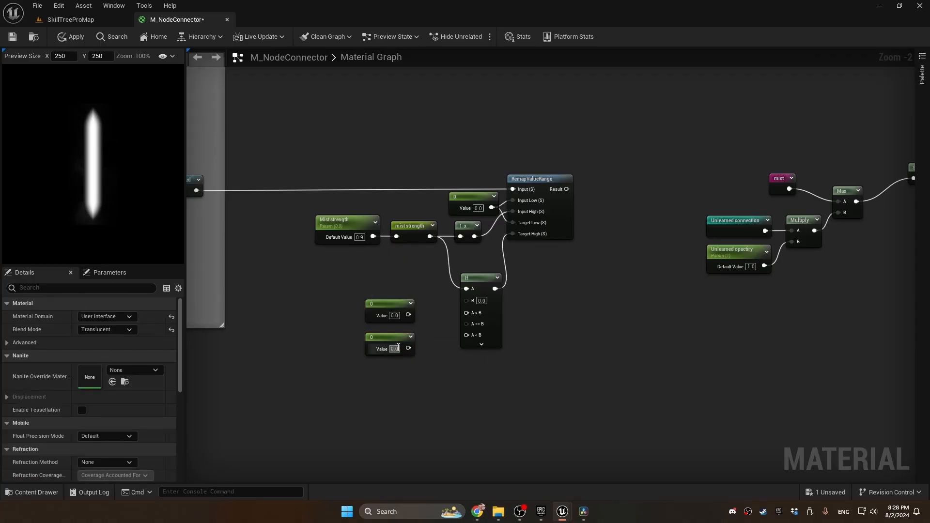
text(1)
key(Return)
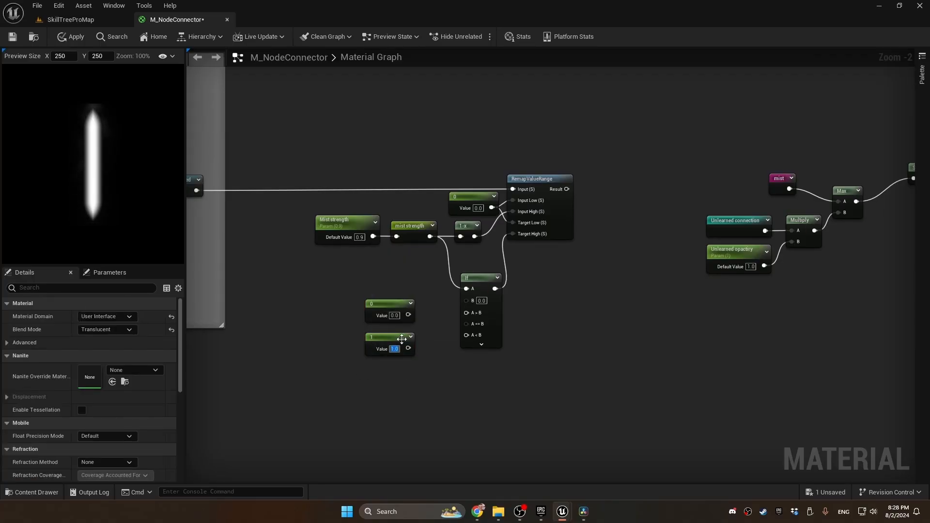
drag(408, 315, 466, 300)
drag(408, 314, 467, 334)
drag(409, 348, 468, 311)
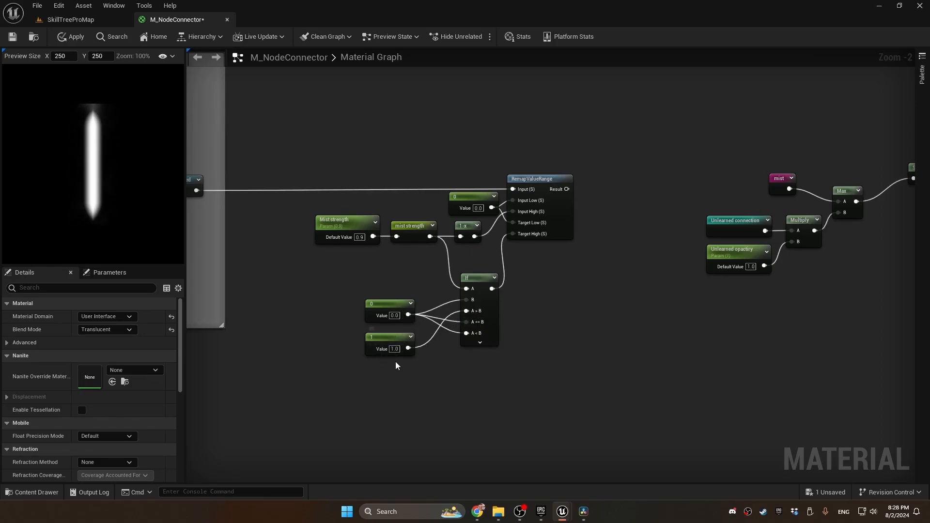
- Declare a named reroute "panning noise" from the RemapValueRange node's Result output
drag(474, 202, 494, 203)
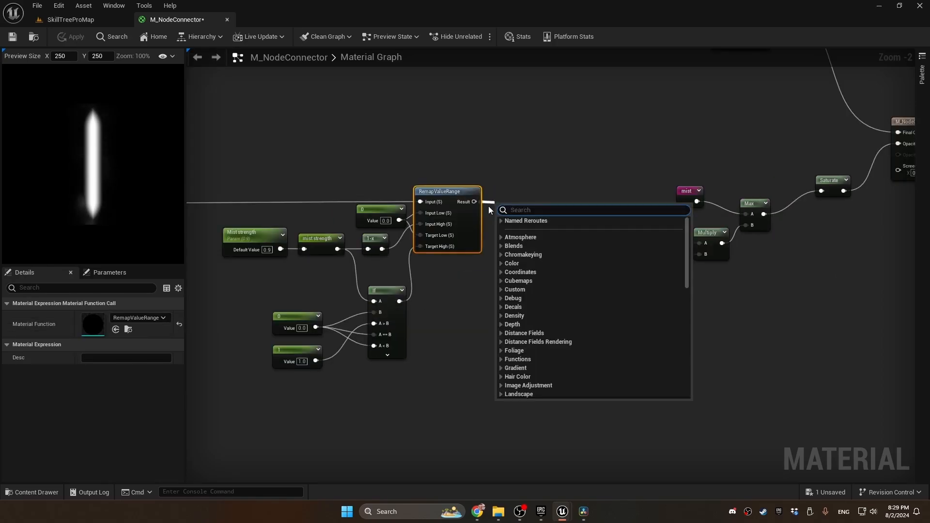
text(name)
key(Return)
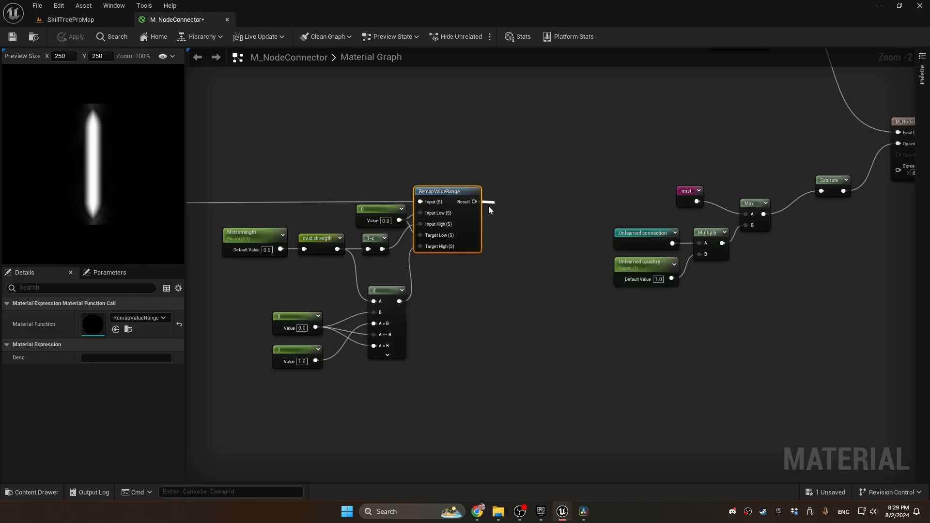
text(panning noise)
key(Return)
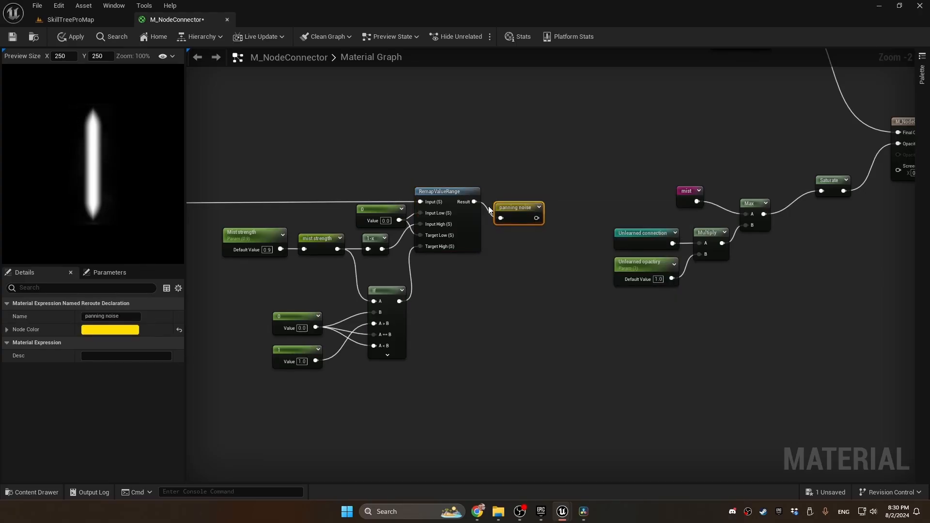
- Enclose the remap nodes in a comment titled "remap noise to intensify or deintensify it" and expand the "panning noise" reroute's preview
scroll(488, 205, down, 1)
drag(518, 162, 242, 378)
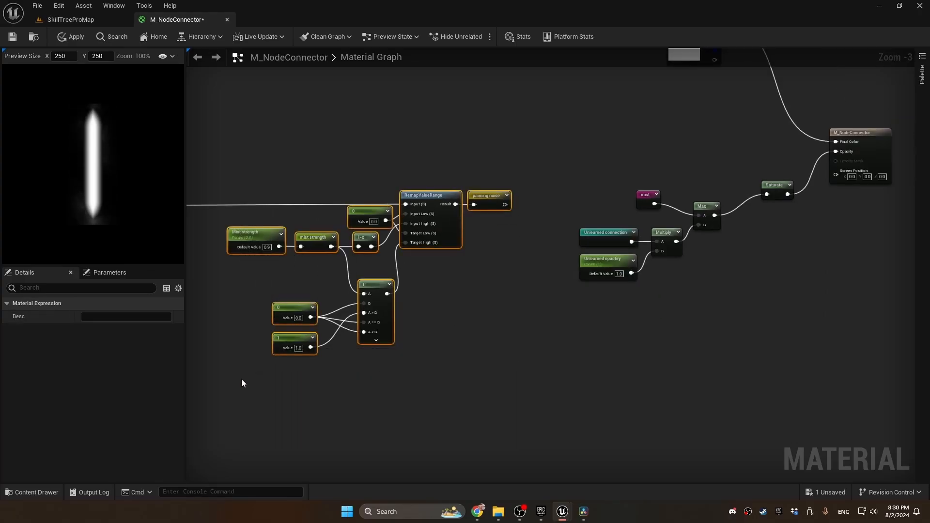
text(cremap noise to intensify o)
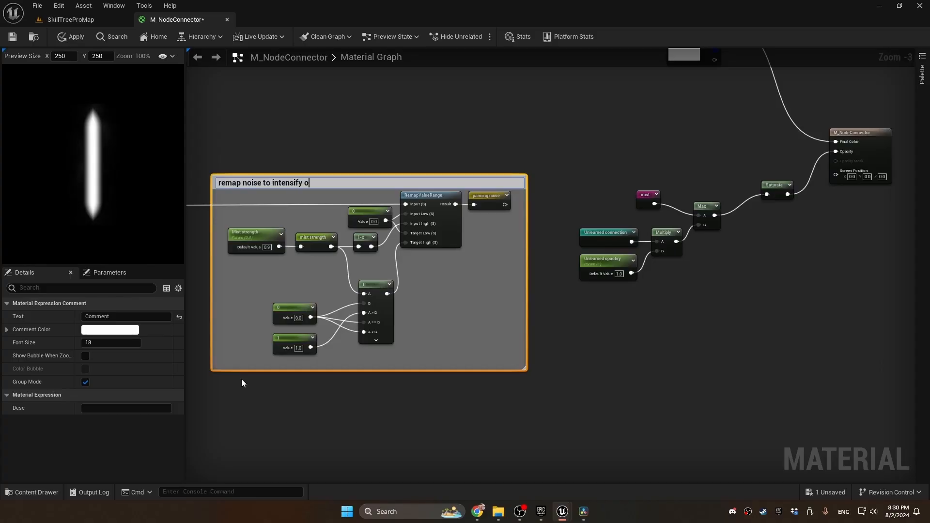
text(r deintensify)
text(it)
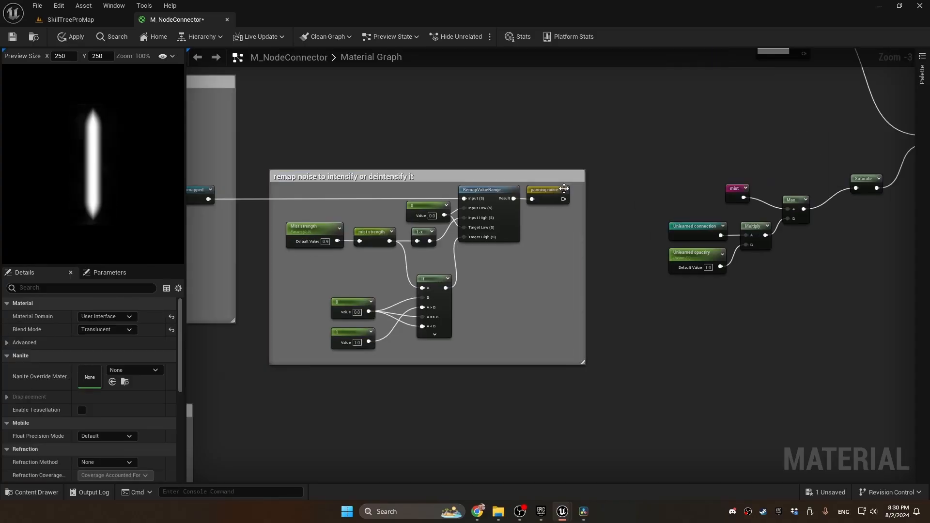
click(565, 190)
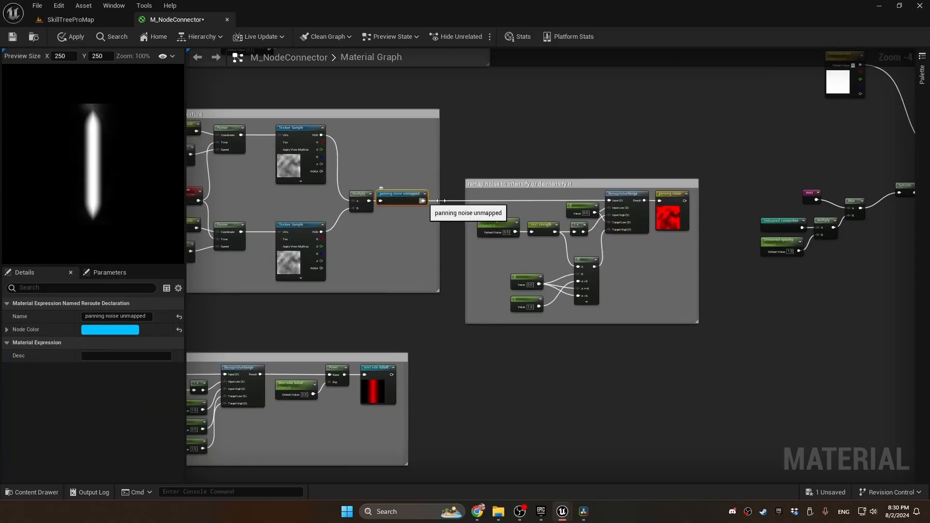
- Replace "panning noise unmapped" with the "panning noise" reroute in the A input of the mist Multiply node
right_drag(482, 384, 585, 182)
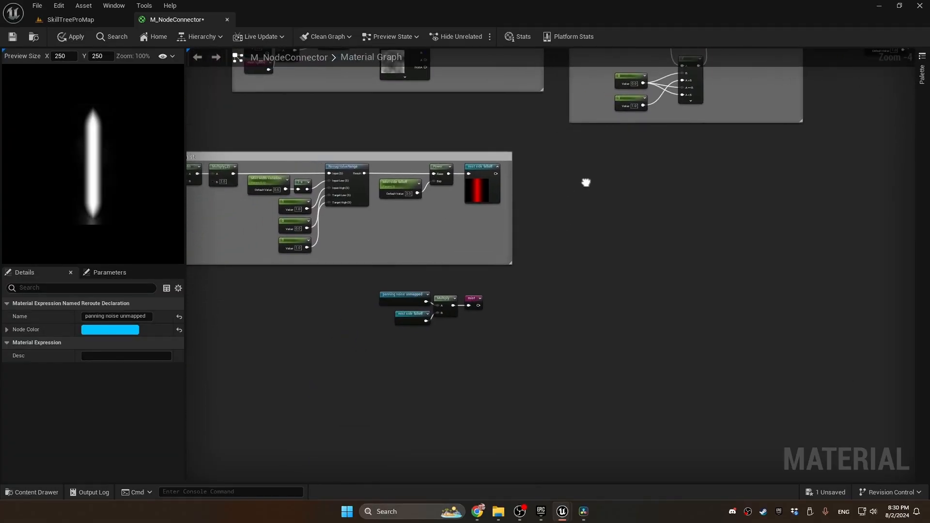
scroll(379, 309, up, 2)
click(409, 290)
key(Delete)
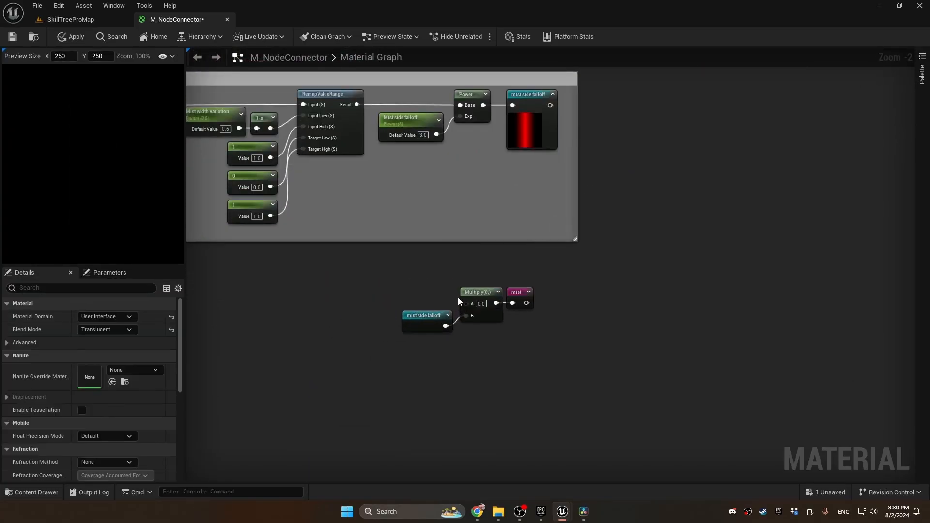
right_click(403, 286)
text(panning noi)
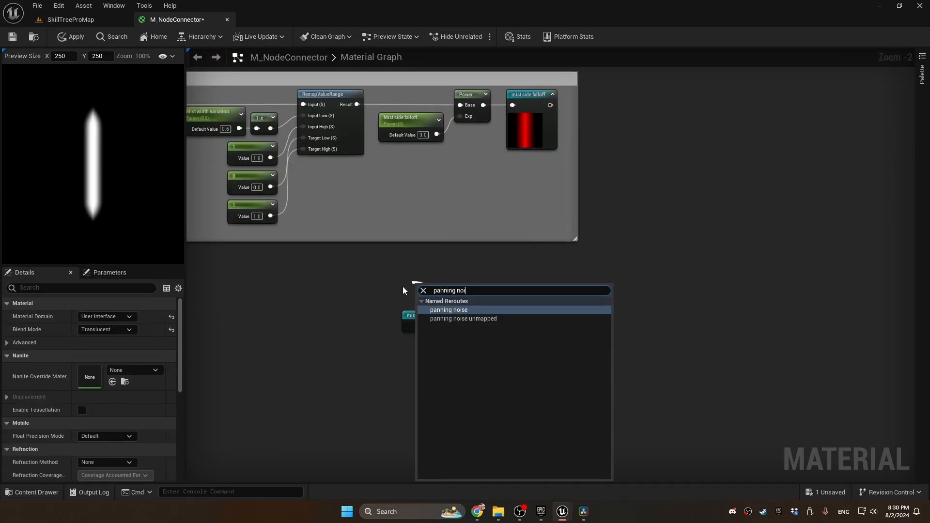
key(Return)
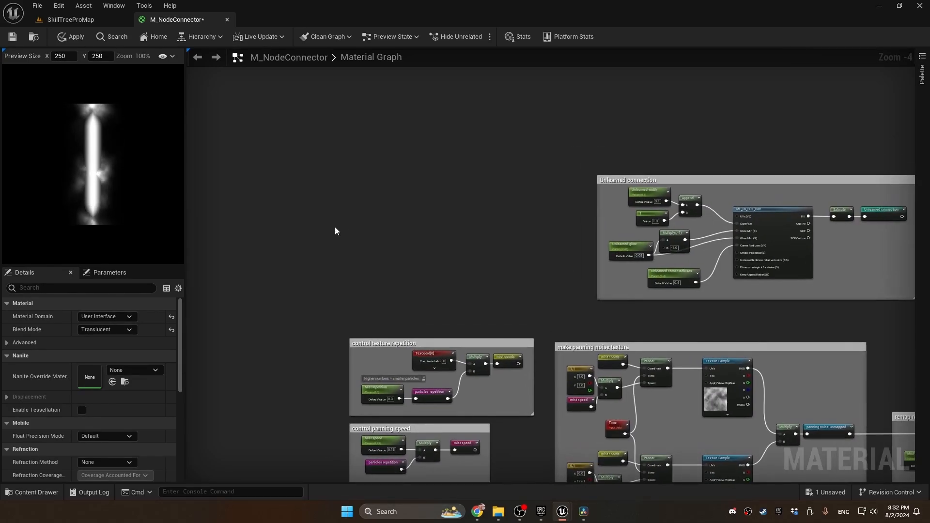
scroll(335, 230, up, 1)
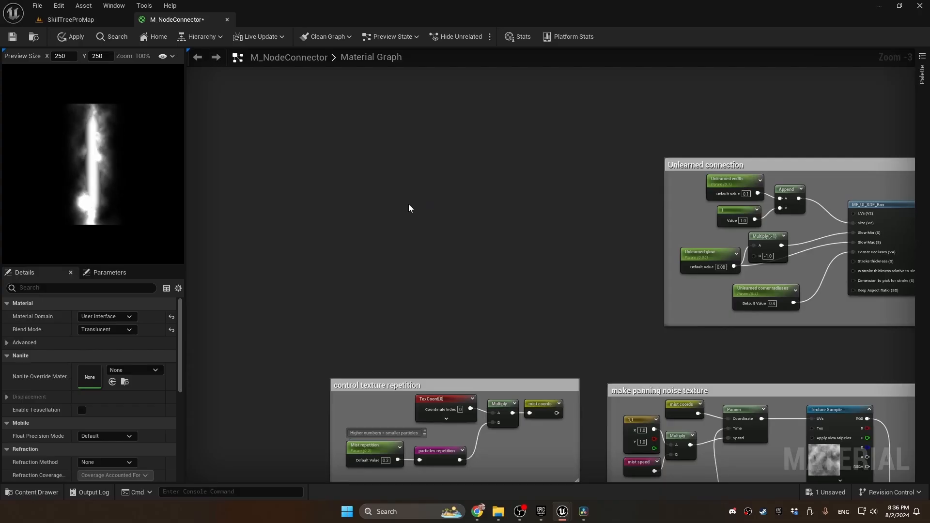
- Add a constant 0 in the empty area beside the Unlearned connection comment and feed it into a new SmoothStep node's Min
click(356, 177)
scroll(430, 231, up, 1)
drag(391, 190, 424, 227)
text(smooths)
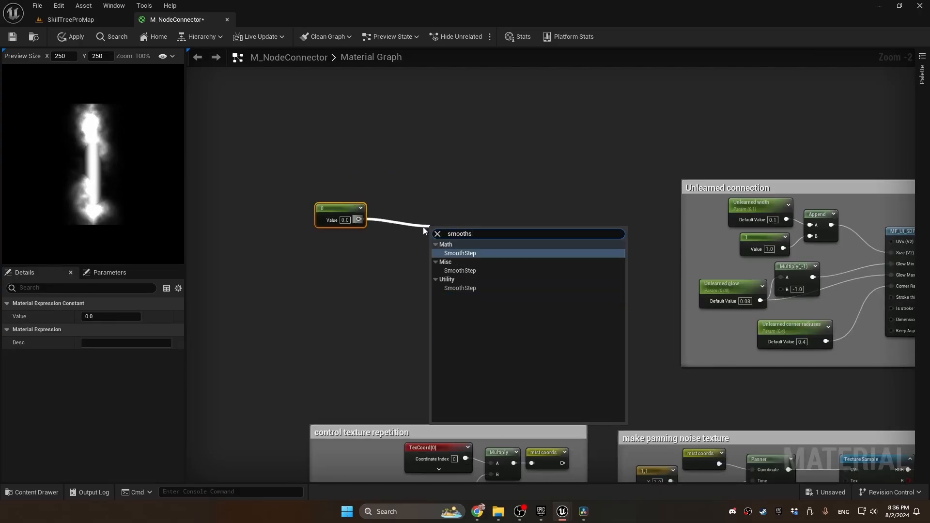
text(tep)
key(Return)
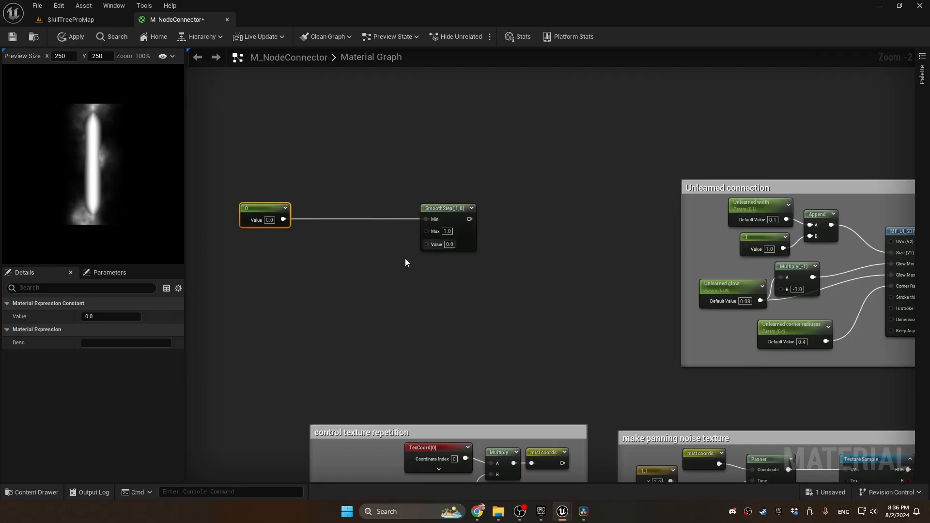
- Route the constant 0 through an Add node and a Saturate node into the SmoothStep's Max input
drag(284, 219, 427, 231)
text(add)
key(Return)
text(sat)
click(394, 297)
drag(373, 253, 369, 237)
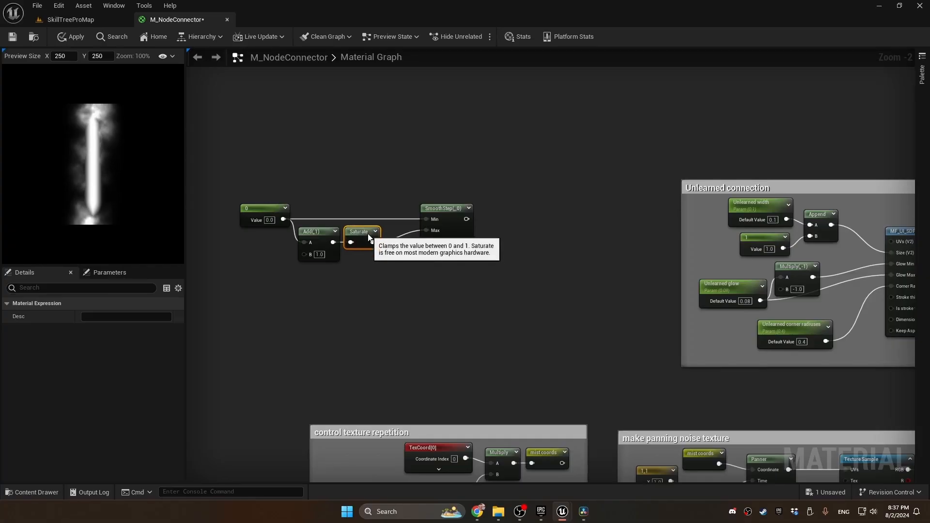
right_drag(305, 252, 376, 241)
- Promote the Add node's B input to a parameter named "Ends falloff" with default value 0.05
right_click(374, 246)
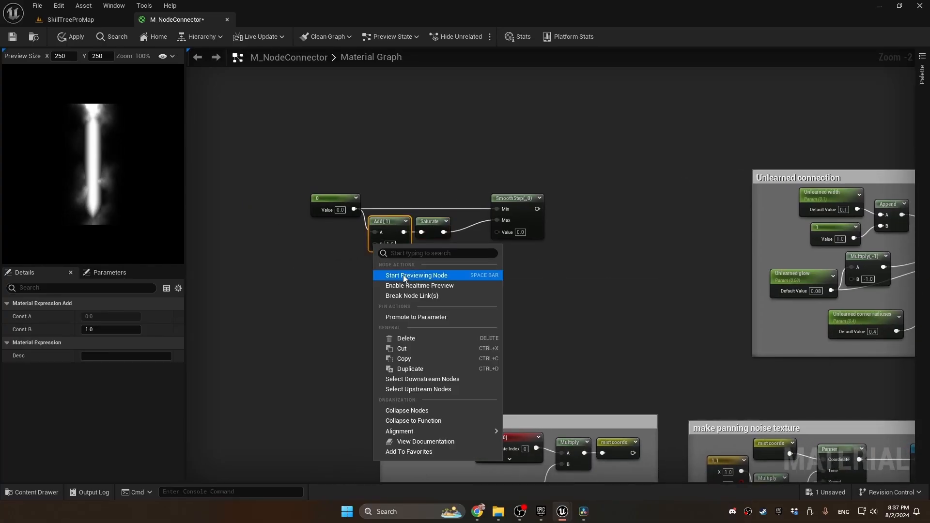
click(414, 318)
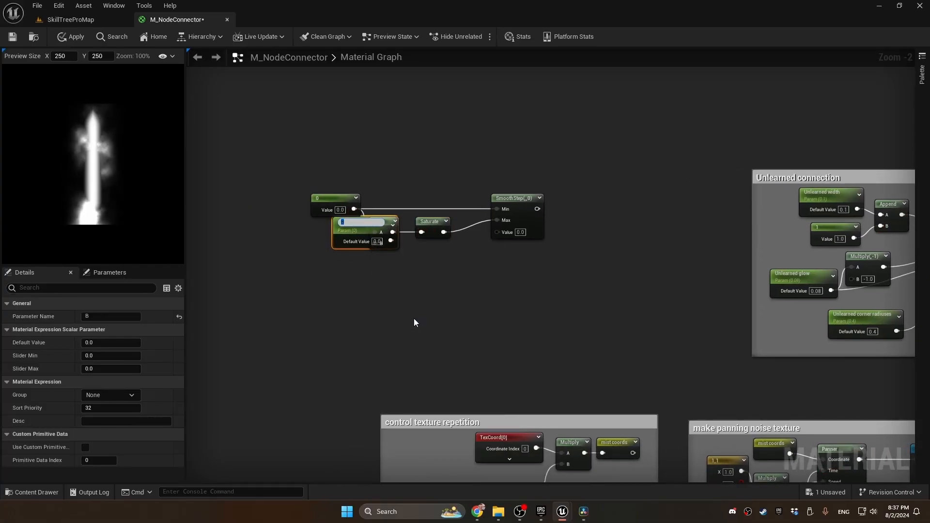
text(Ends)
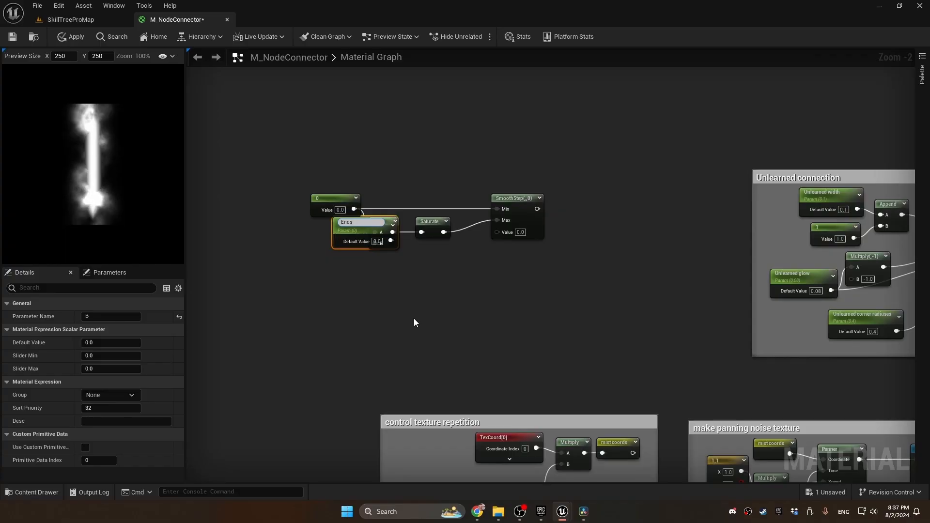
text( falloff)
key(Return)
drag(360, 226, 334, 237)
click(349, 250)
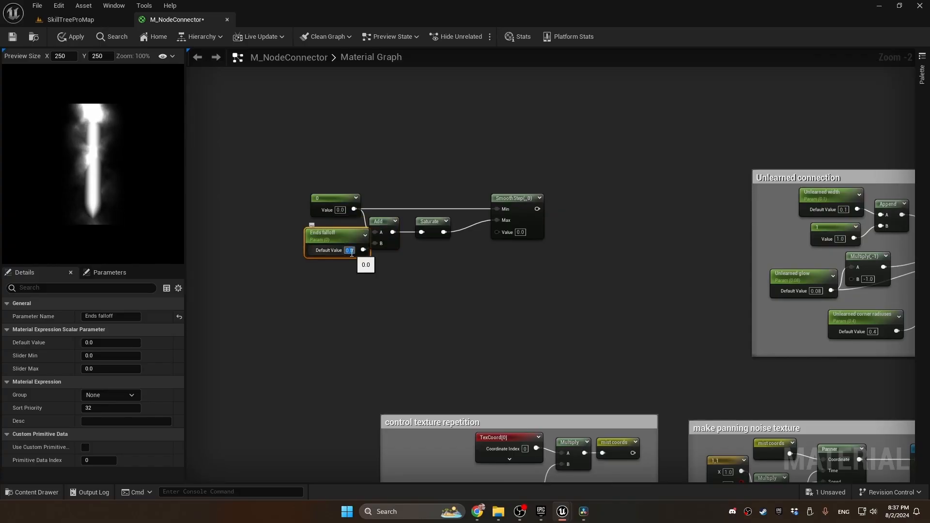
text(0.05)
key(Return)
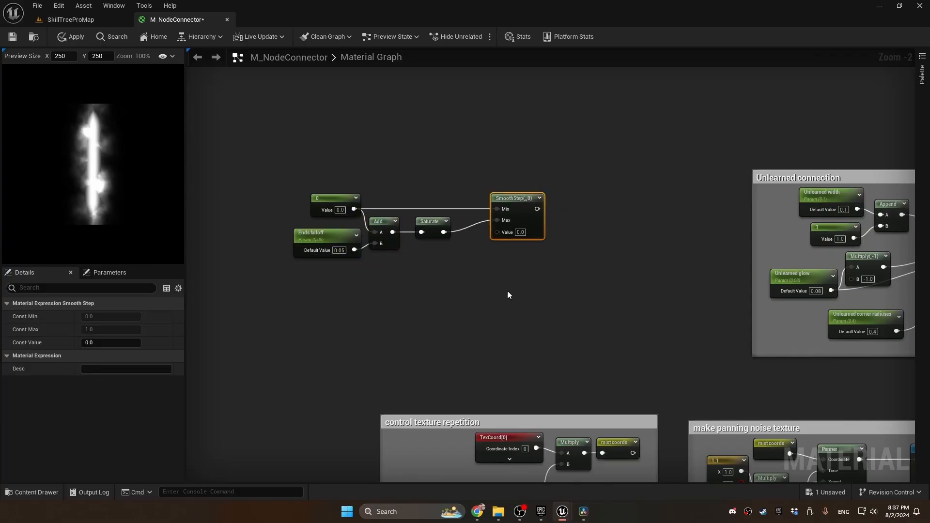
- Duplicate the SmoothStep node below the original and connect "Ends falloff" to the copy's Max input
key(ctrl+d)
drag(511, 286, 515, 291)
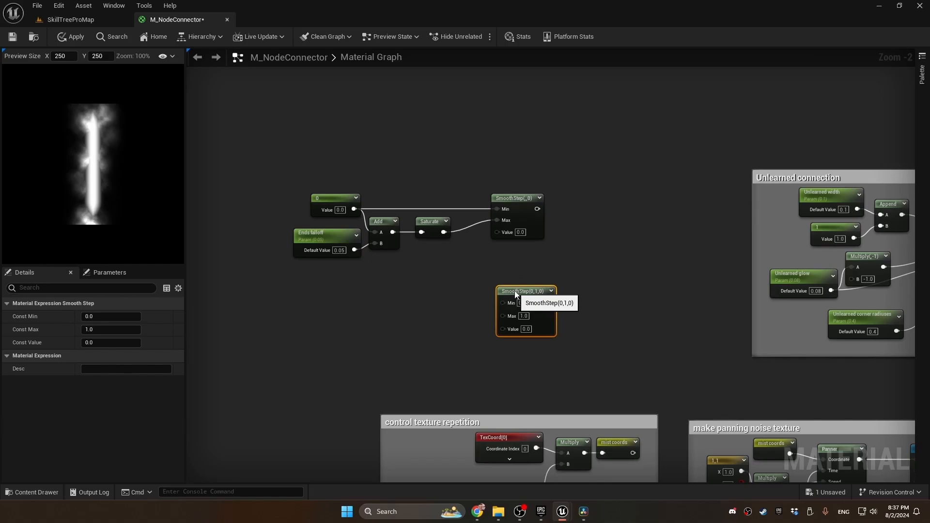
click(450, 274)
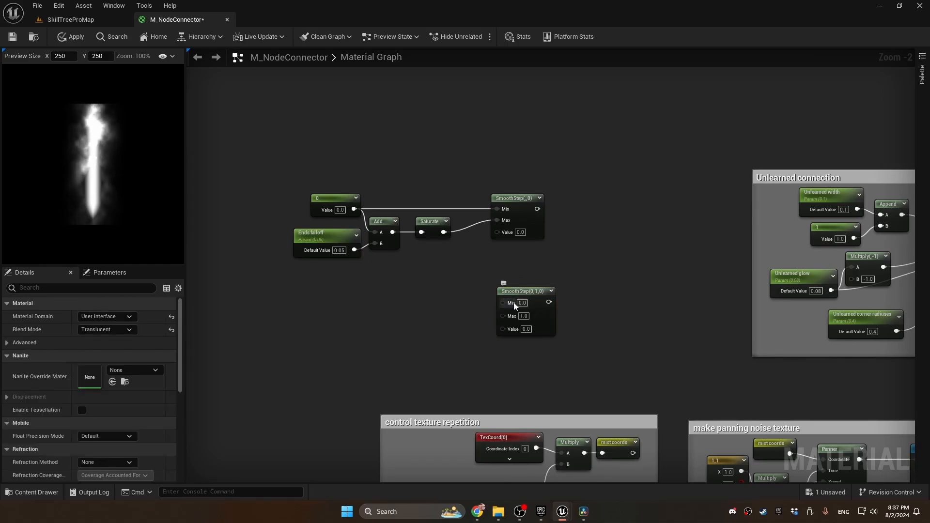
drag(354, 250, 506, 316)
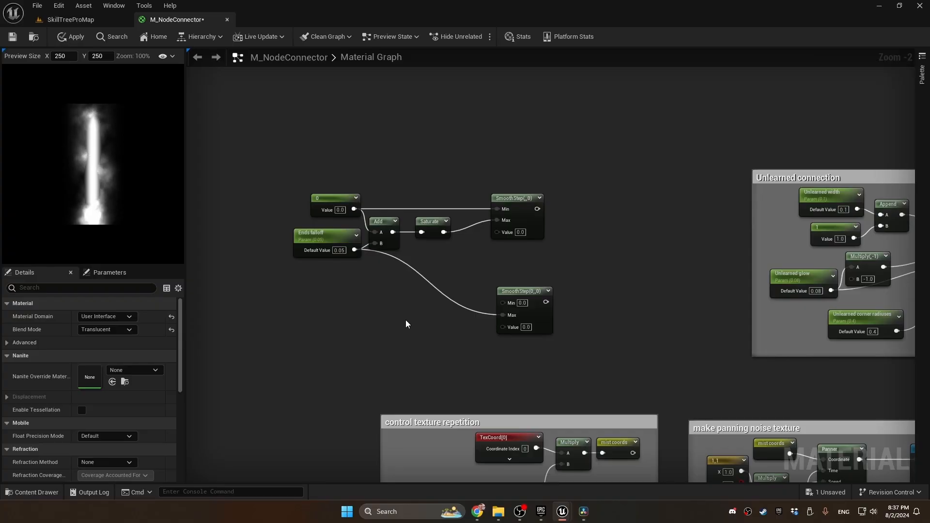
- Add a TexCoord node feeding a ComponentMask that keeps only the G channel
right_click(279, 293)
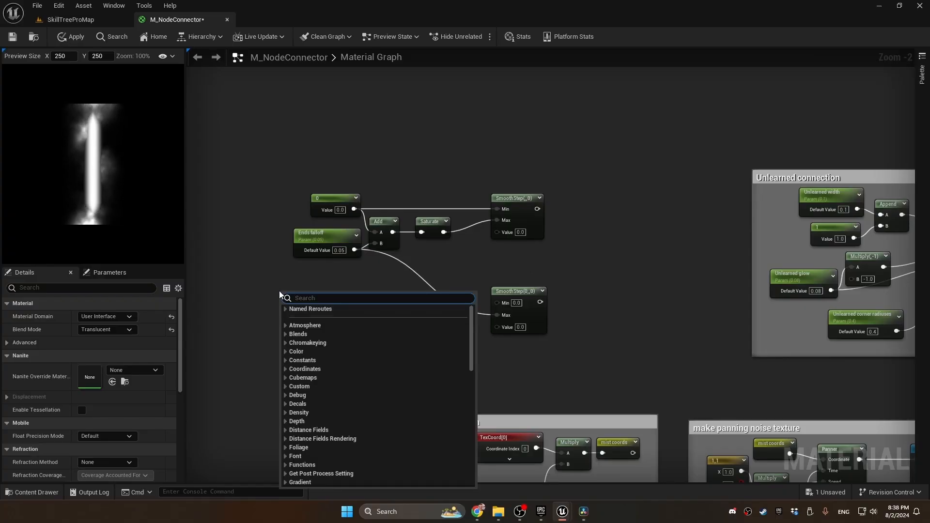
text(texcoord)
key(Return)
drag(308, 309, 325, 307)
text(c)
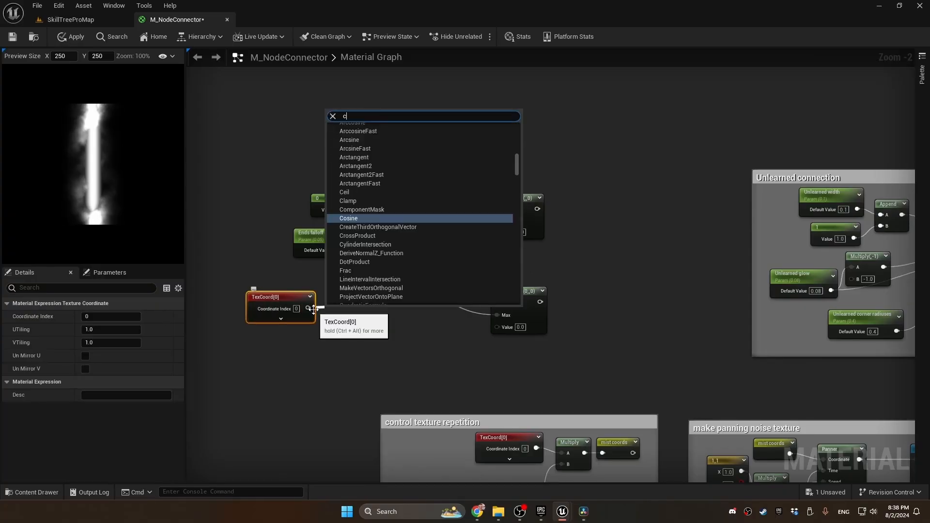
text(omponent)
key(Return)
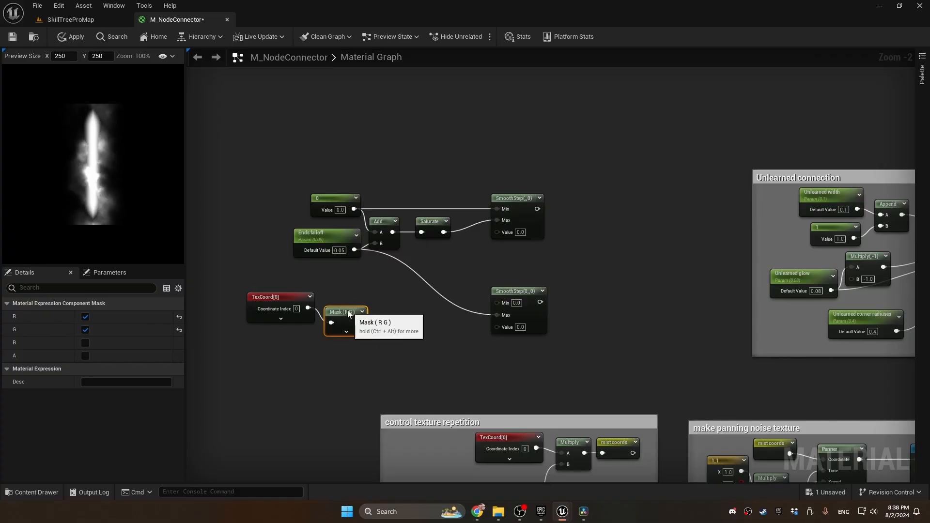
click(86, 316)
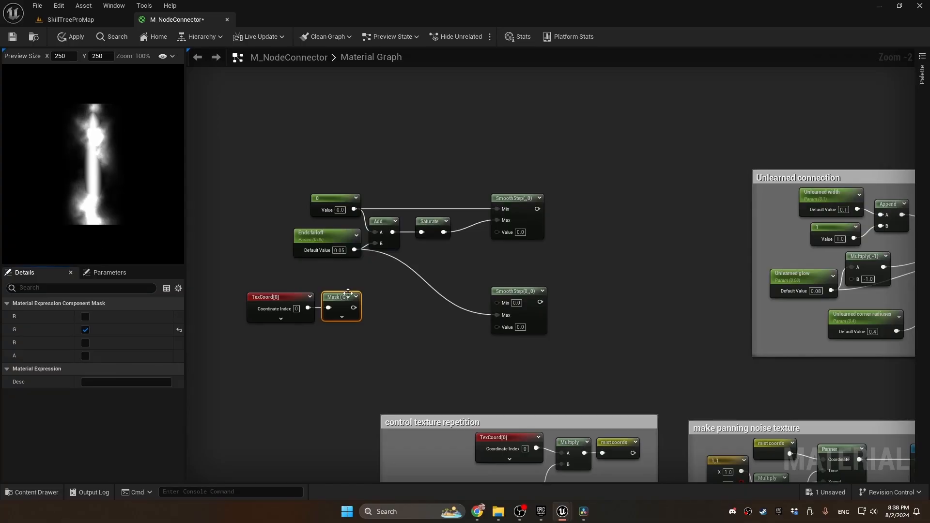
- Feed the G mask directly into the first SmoothStep's Value and through a OneMinus node into the second's Value
drag(354, 308, 498, 328)
text(oneminus)
key(Return)
drag(383, 326, 394, 316)
- Multiply the outputs of the two SmoothStep nodes together
key(m)
click(557, 252)
drag(531, 210, 540, 301)
drag(574, 275, 573, 264)
- Declare a named reroute "ends gradient" from the Multiply output and expand its preview
drag(584, 255, 602, 259)
text(named)
key(Return)
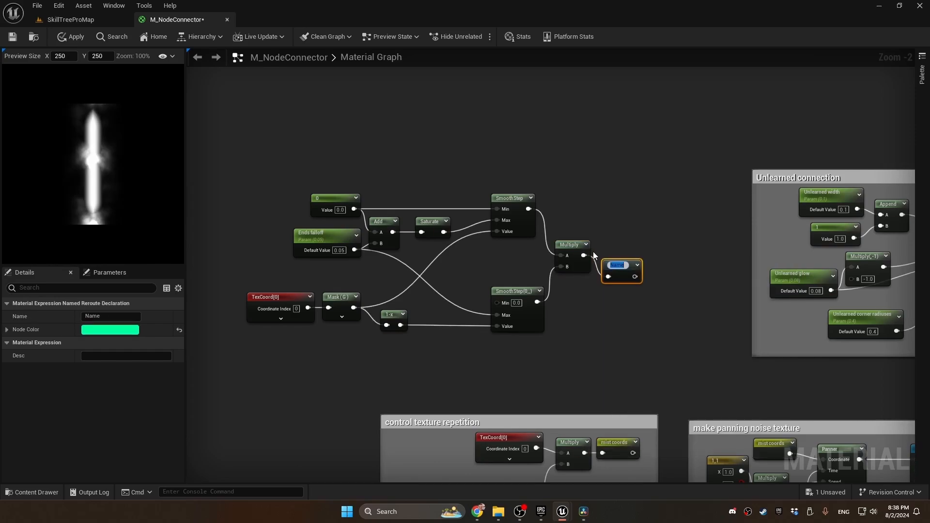
text(ends gradient)
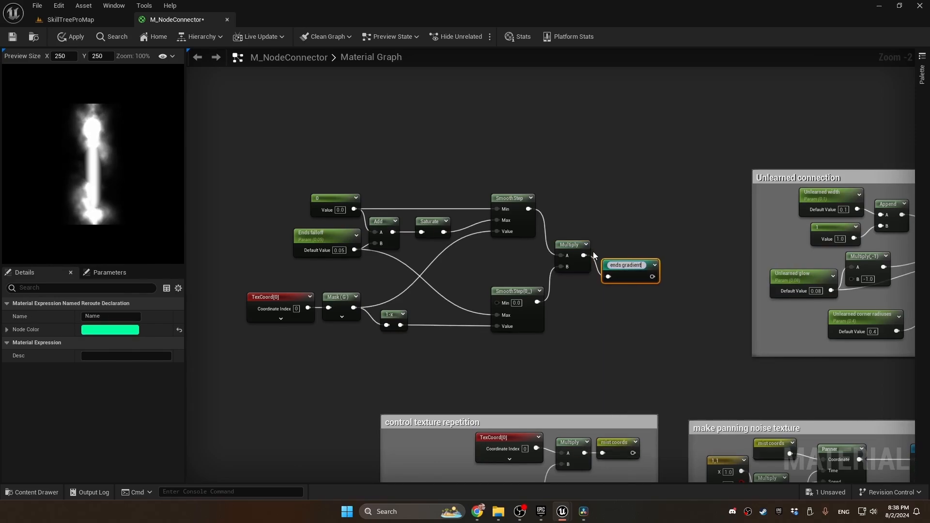
key(Return)
click(569, 213)
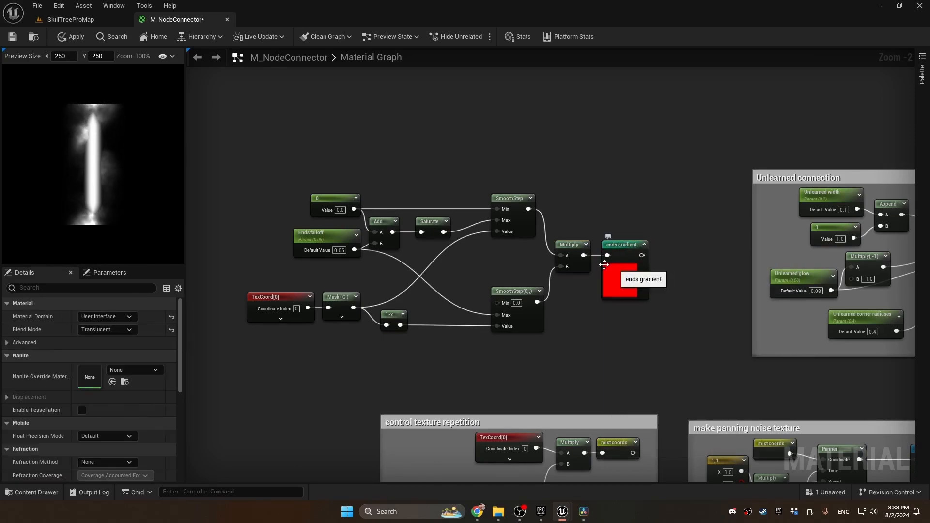
- Preview the "ends gradient" node to examine the falloff, and stop previewing it
click(512, 197)
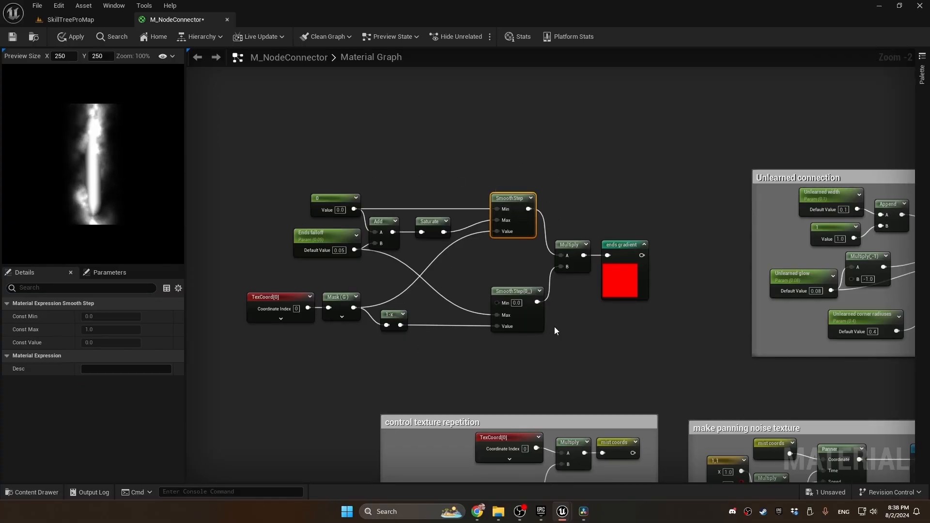
click(564, 261)
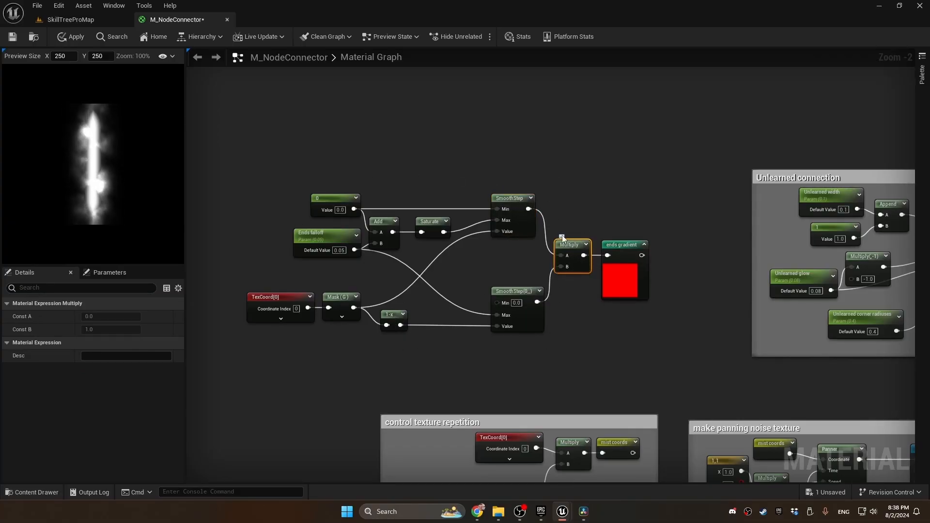
right_click(619, 244)
click(645, 296)
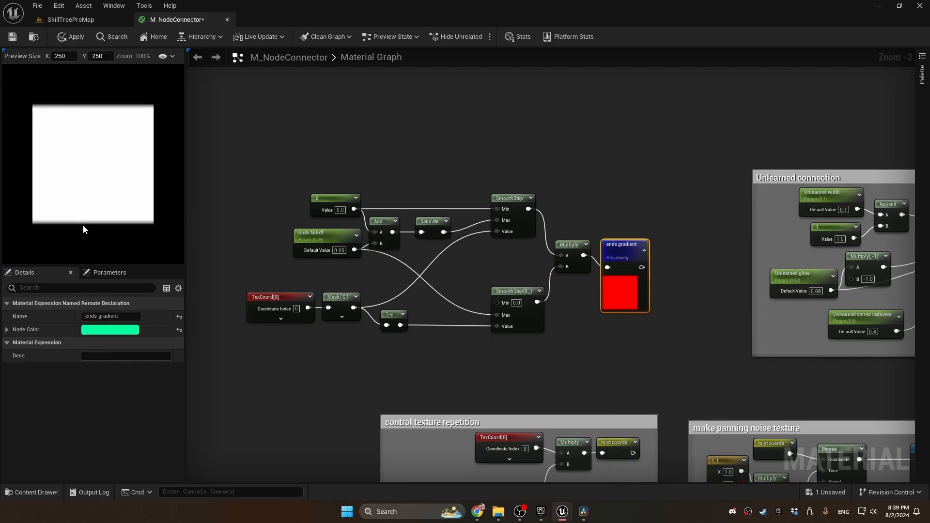
right_click(614, 249)
click(650, 311)
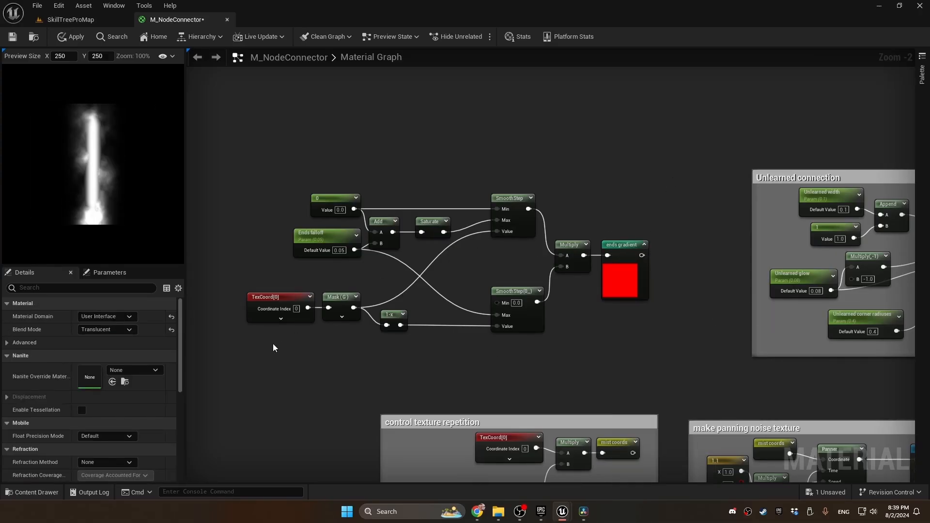
- Enclose the ends gradient nodes in a comment titled "Create a smooth gradient on the top/bottom of the mist"
text(cCreate a smooth gradient on the e)
key(BackSpace)
text(top/bottom of the mist)
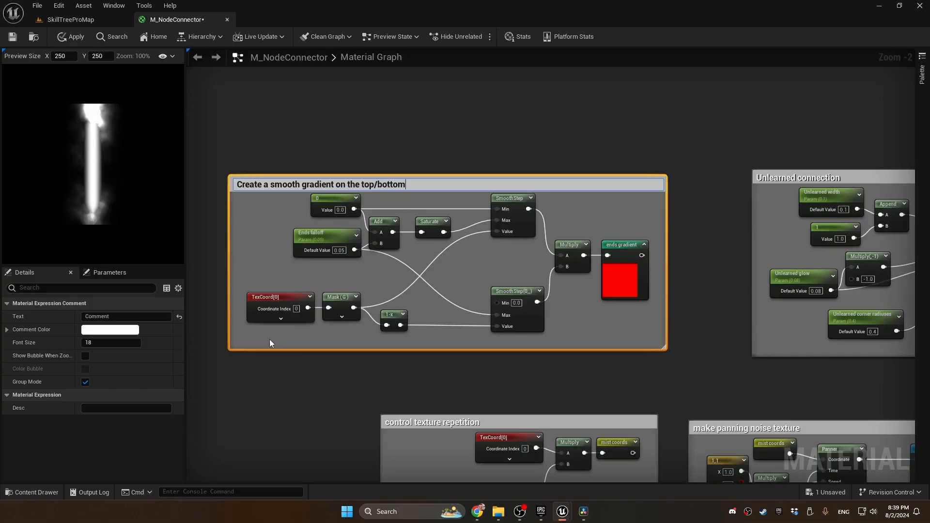
key(Return)
- Move the "mist side falloff" reroute away from the mist Multiply and combine it with "ends gradient" in a new Multiply node
scroll(269, 339, down, 4)
right_drag(269, 339, 230, 68)
scroll(476, 312, up, 2)
right_drag(360, 295, 459, 301)
scroll(459, 305, up, 1)
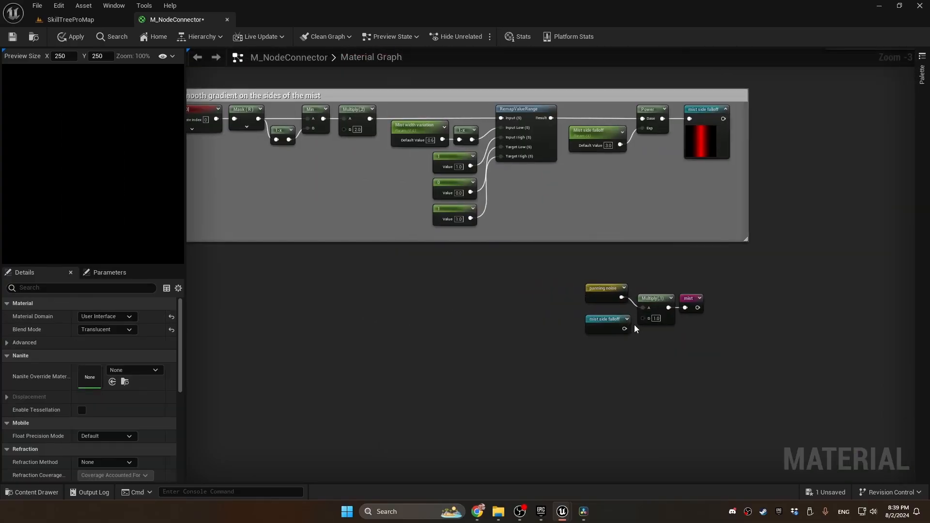
drag(612, 322, 335, 322)
click(338, 345)
key(m)
click(365, 304)
text(nds)
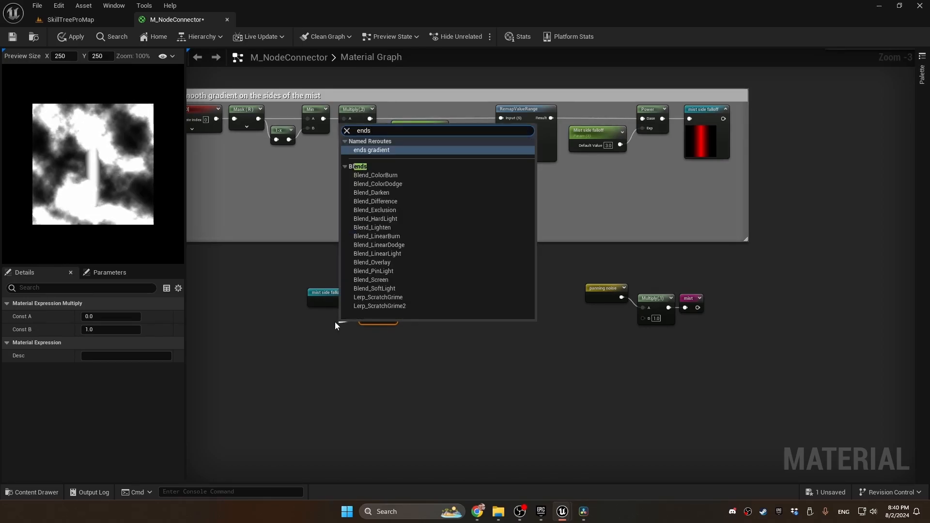
key(Return)
- Declare a named reroute "mist opacity" from the new gradient Multiply's output and align it with the node
drag(385, 307, 403, 312)
text(named)
key(Return)
text(mis)
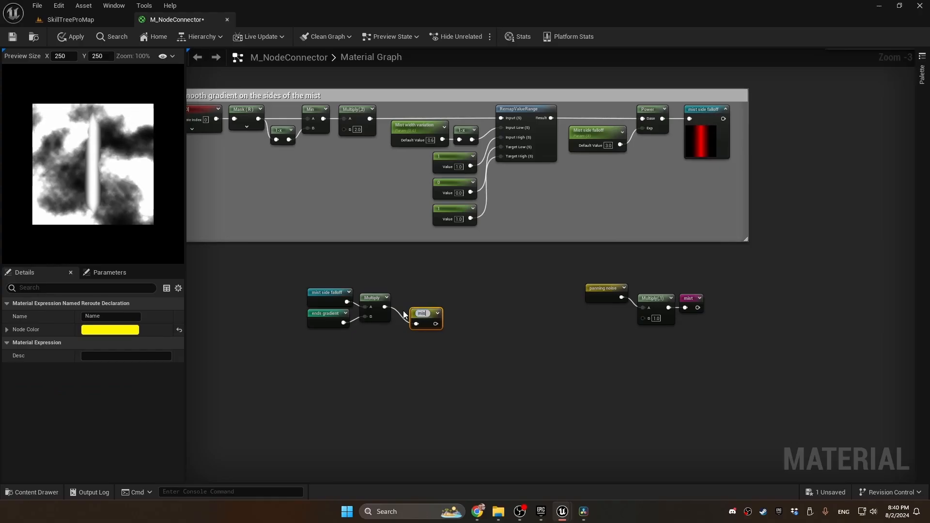
text(t opacity)
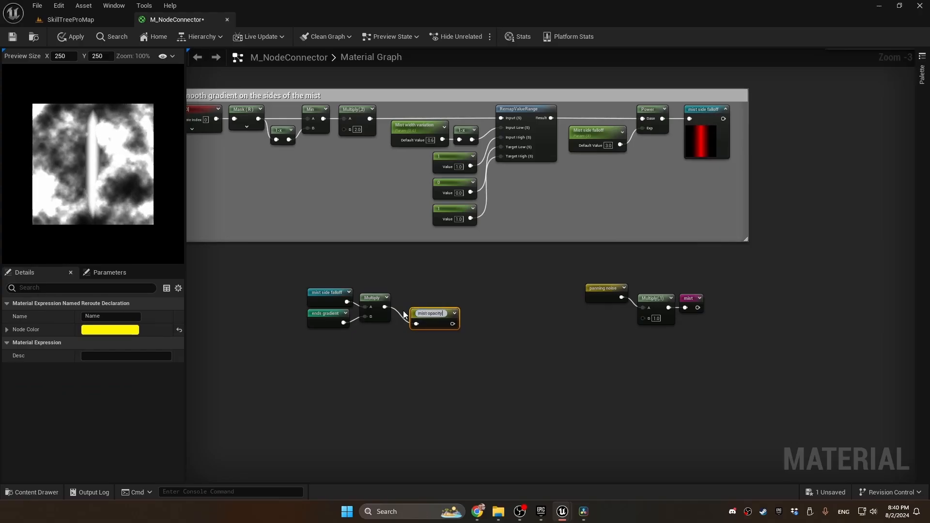
key(Return)
click(323, 294)
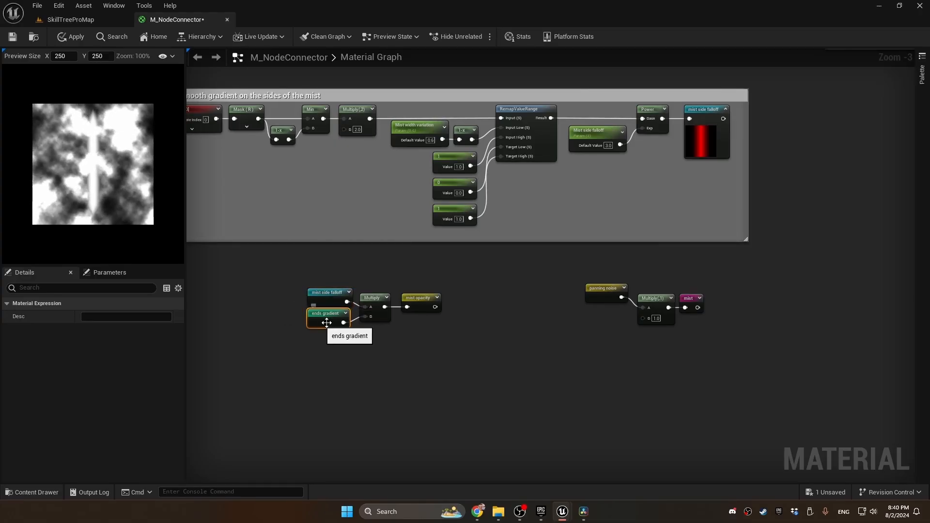
- Enclose the gradient Multiply and its reroutes in a comment titled "combine gradients"
drag(471, 273, 294, 350)
text(ccombine gradients)
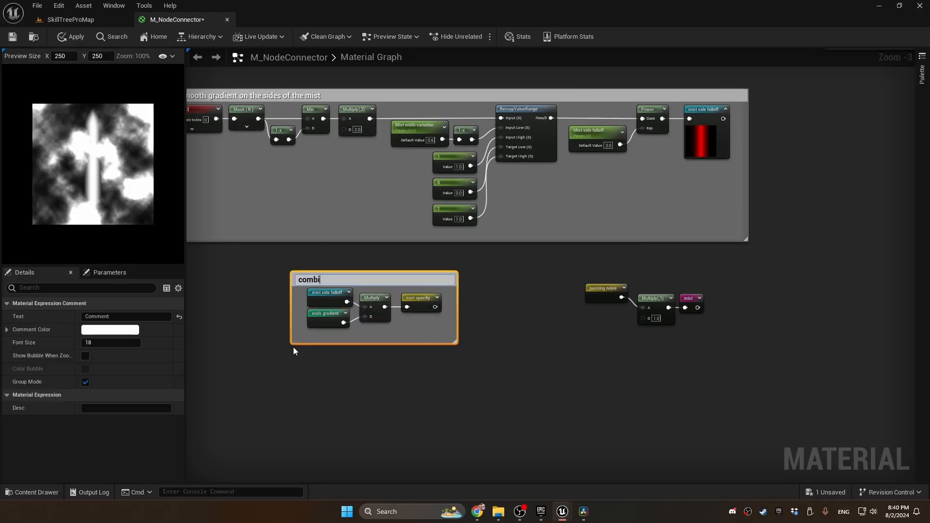
key(Return)
- Feed the "mist opacity" reroute into the B input of the mist Multiply node
click(683, 295)
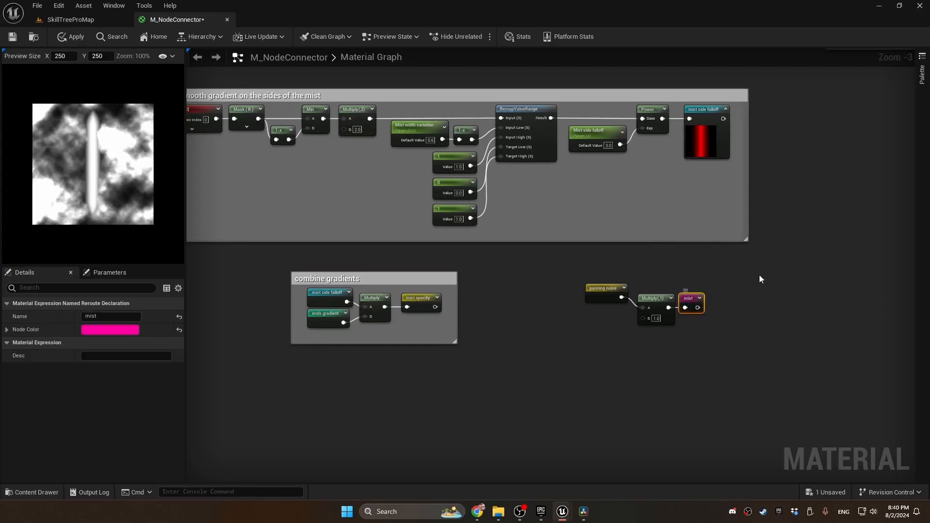
click(633, 315)
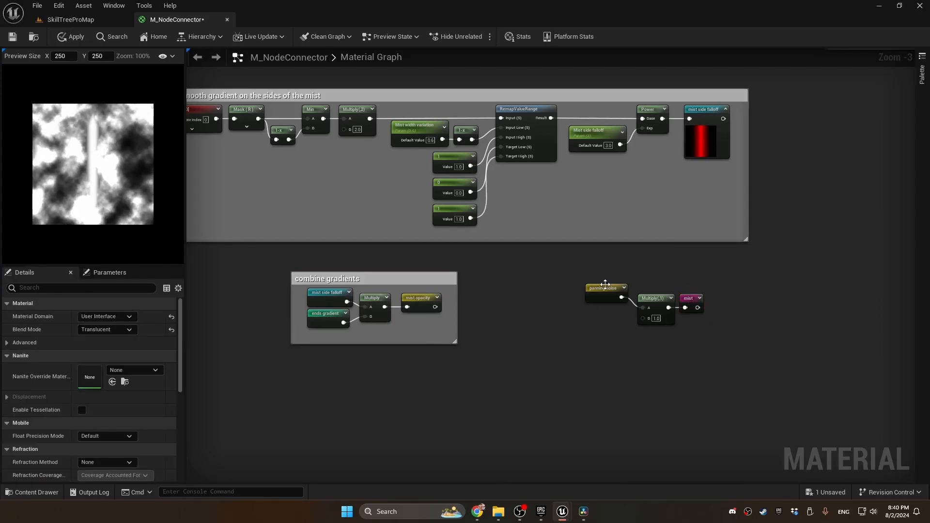
click(604, 294)
click(663, 334)
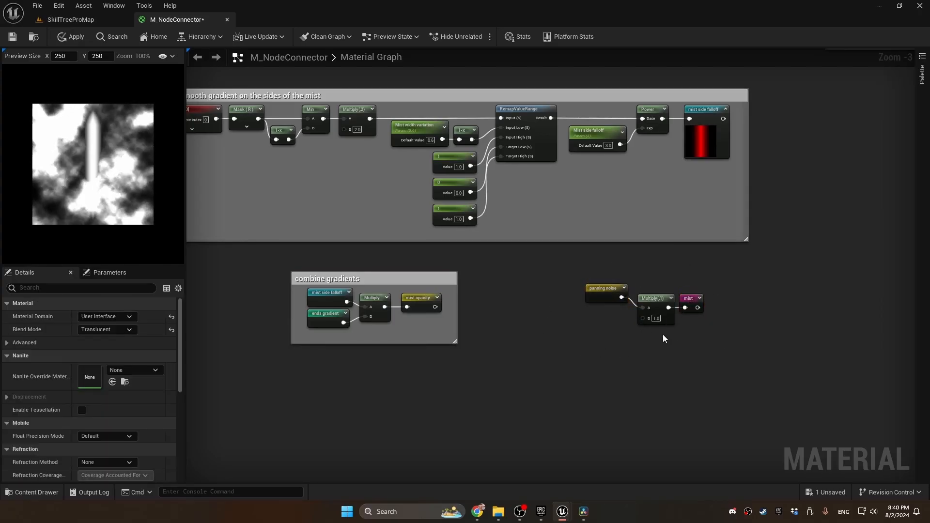
right_click(592, 326)
text(mist opa)
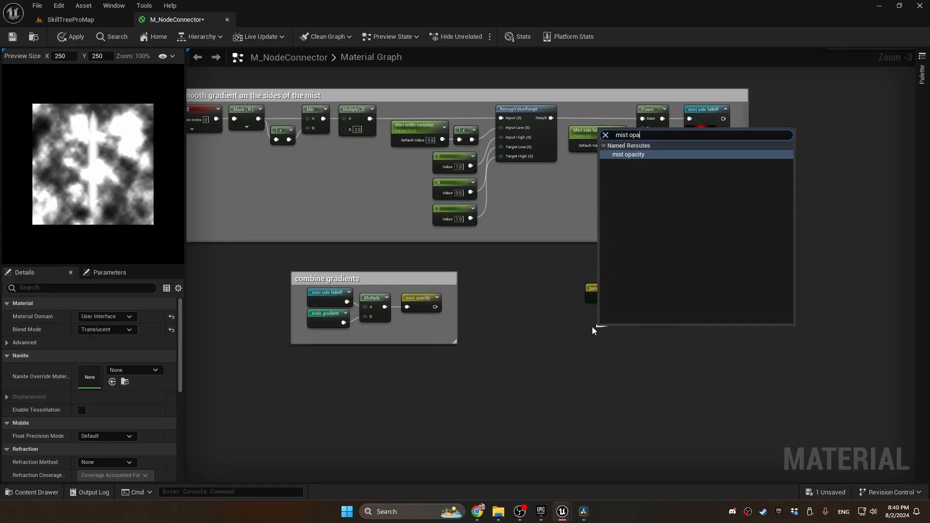
key(Return)
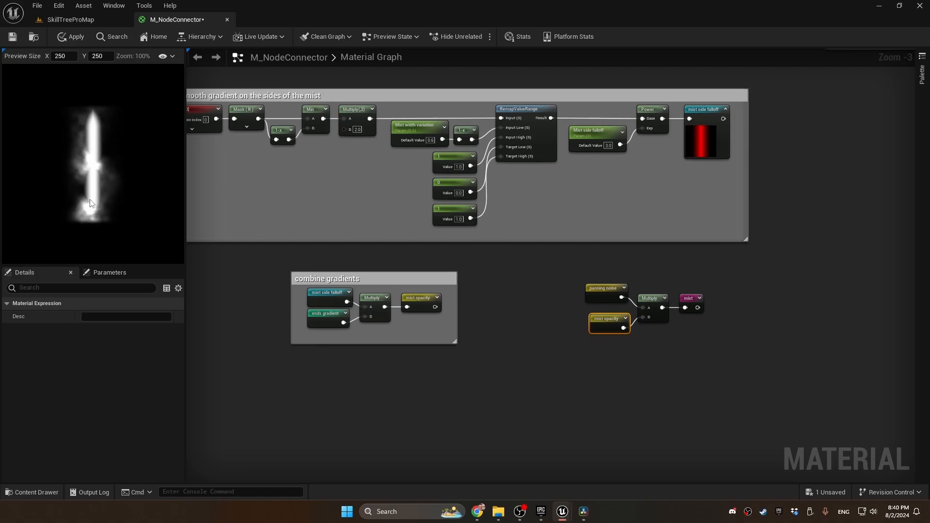
- Title the comment around the final mist Multiply "mist", and enclose it with the gradient groups in a comment titled "Fade out mist at edges"
text(mist)
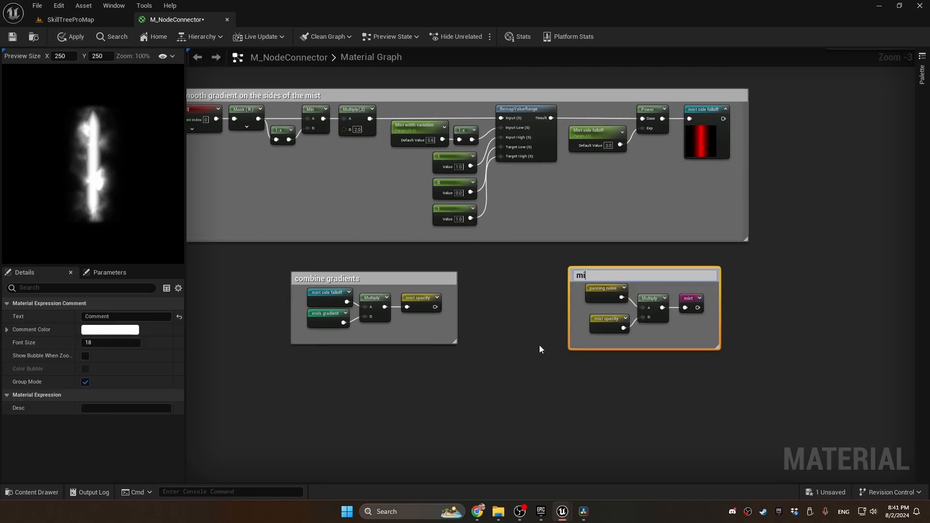
click(539, 345)
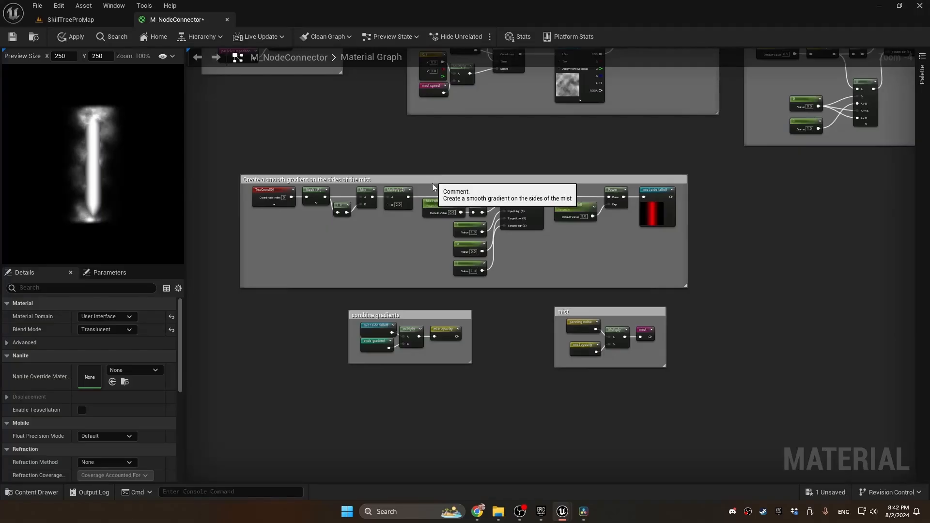
drag(429, 179, 410, 194)
text(cFad)
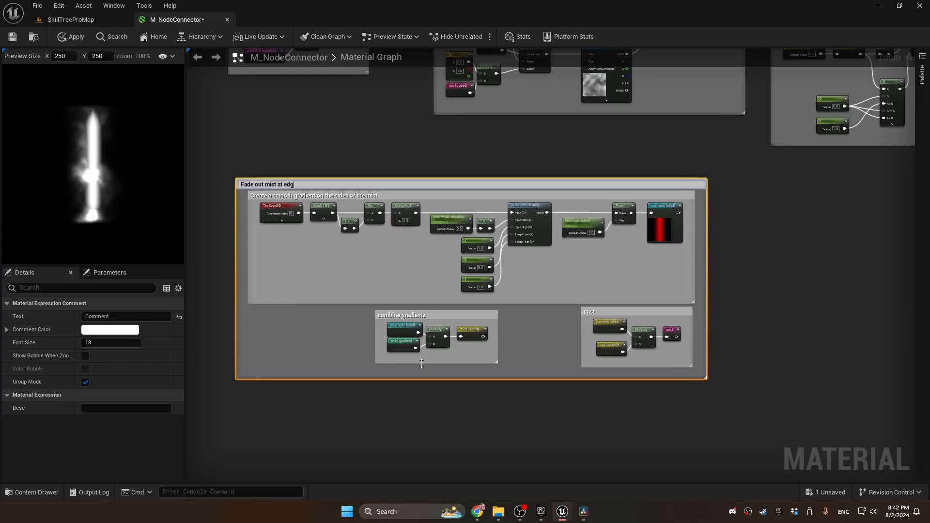
key(Return)
- Space out the groups and enclose the texture repetition, panning speed, noise and remap groups in a comment titled "Create "mist", a panning noise texture"
scroll(427, 360, down, 2)
right_drag(487, 260, 434, 270)
drag(434, 279, 436, 310)
drag(675, 150, 334, 213)
drag(434, 155, 399, 173)
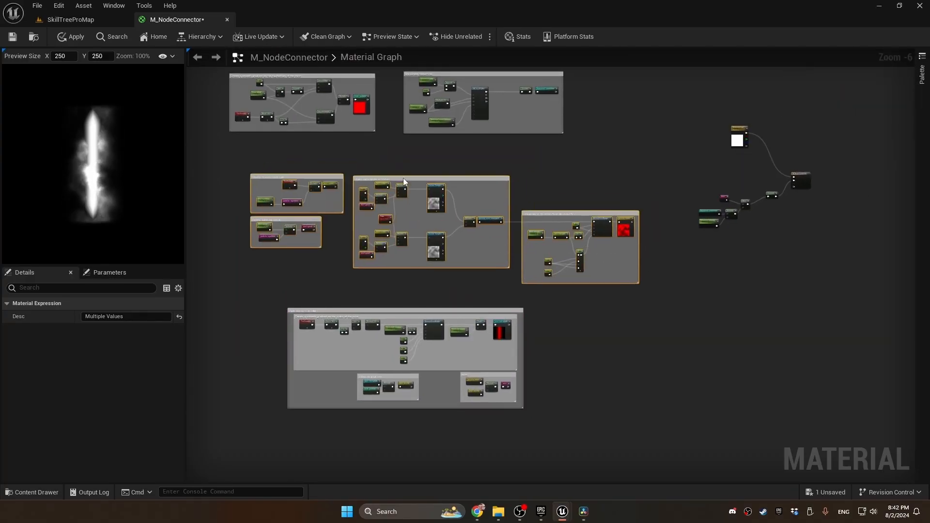
key(c)
scroll(243, 174, up, 3)
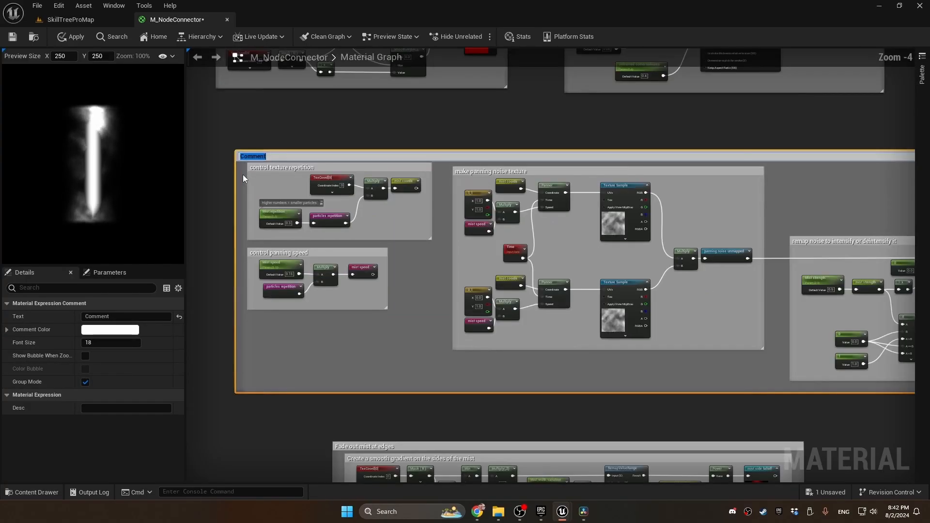
text(Create mis)
key(BackSpace)
key(BackSpace)
key(BackSpace)
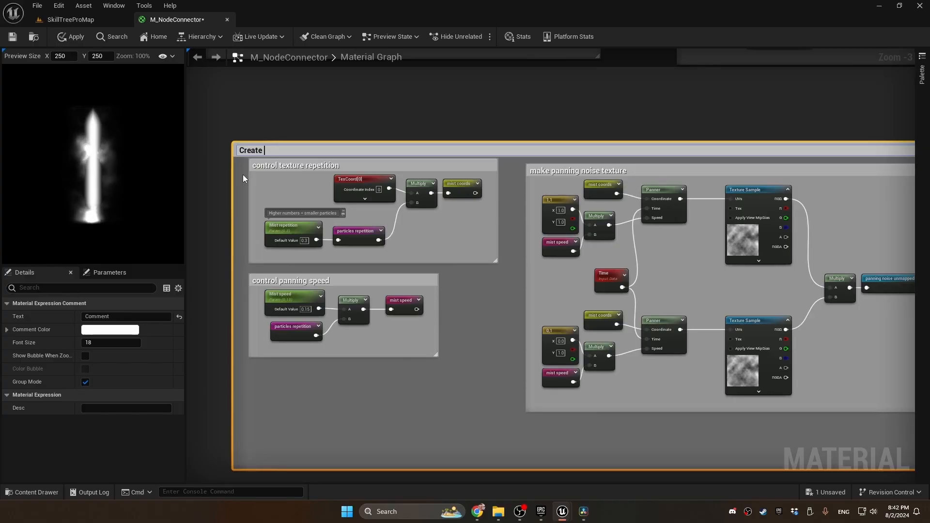
text("mist", a panni)
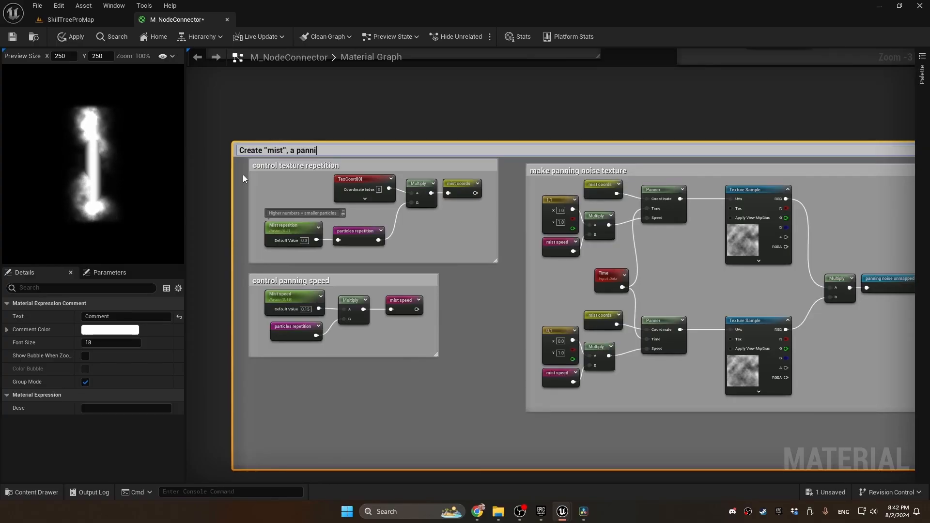
text(ng noise texture)
key(Return)
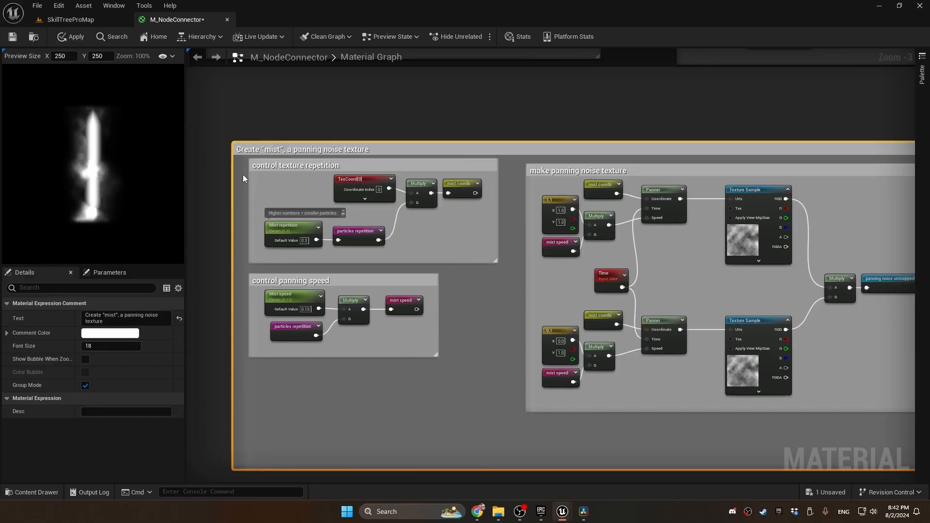
- Apply the material changes and save M_NodeConnector
scroll(363, 194, down, 3)
click(252, 194)
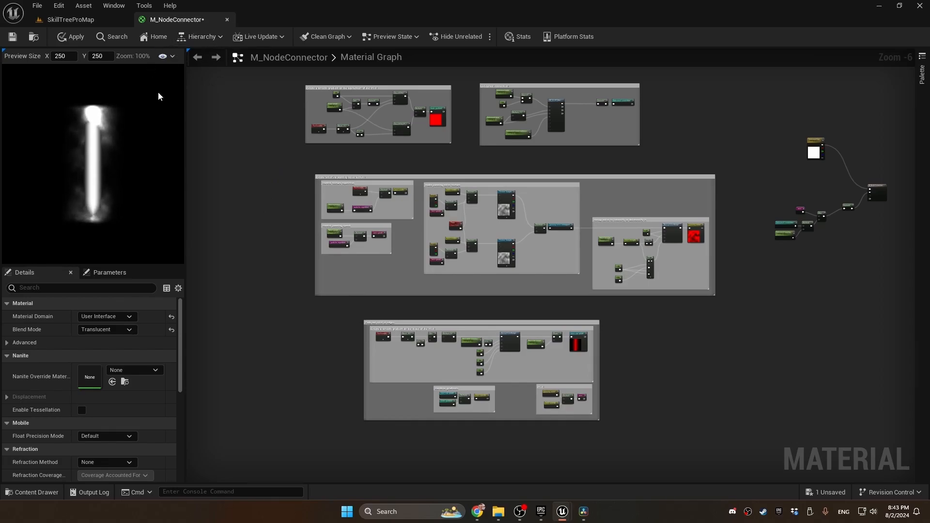
click(75, 39)
key(ctrl+s)
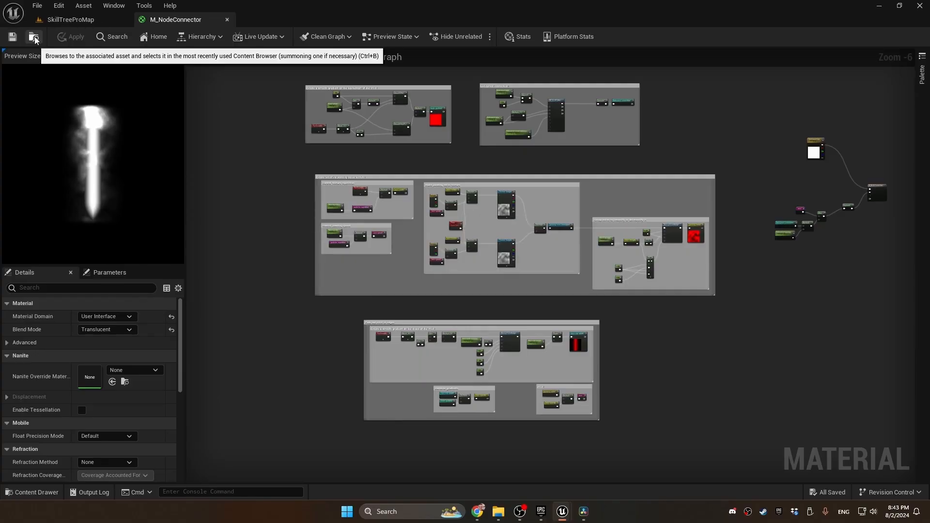
- Create a material instance of M_NodeConnector in the Materials folder, keeping the default name
click(35, 39)
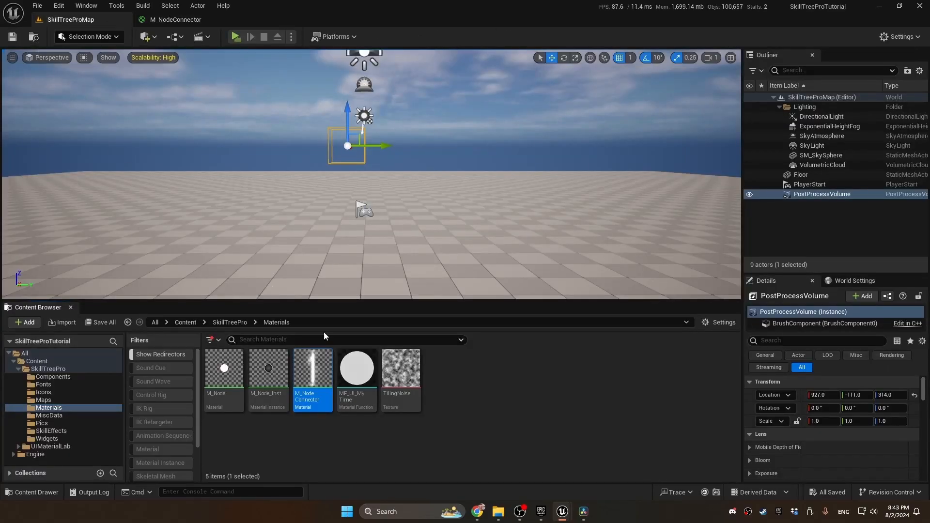
right_click(317, 374)
click(368, 148)
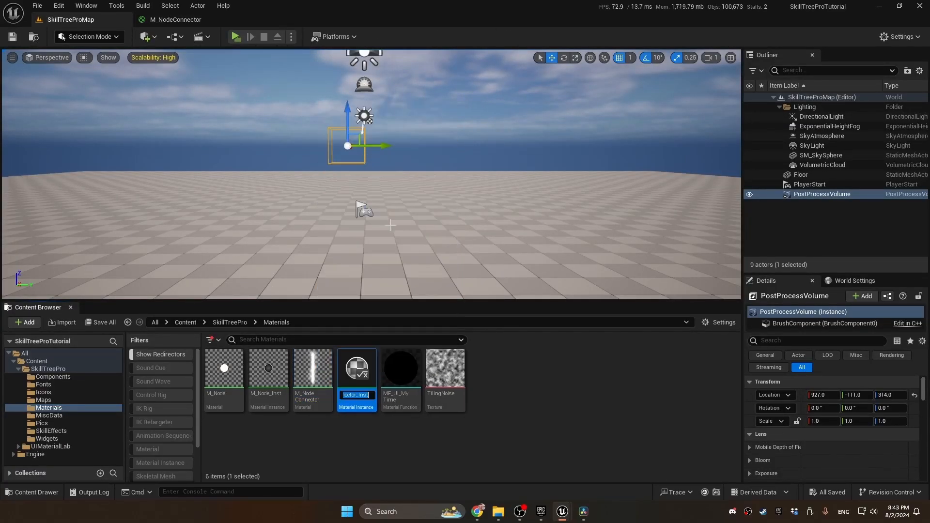
key(Return)
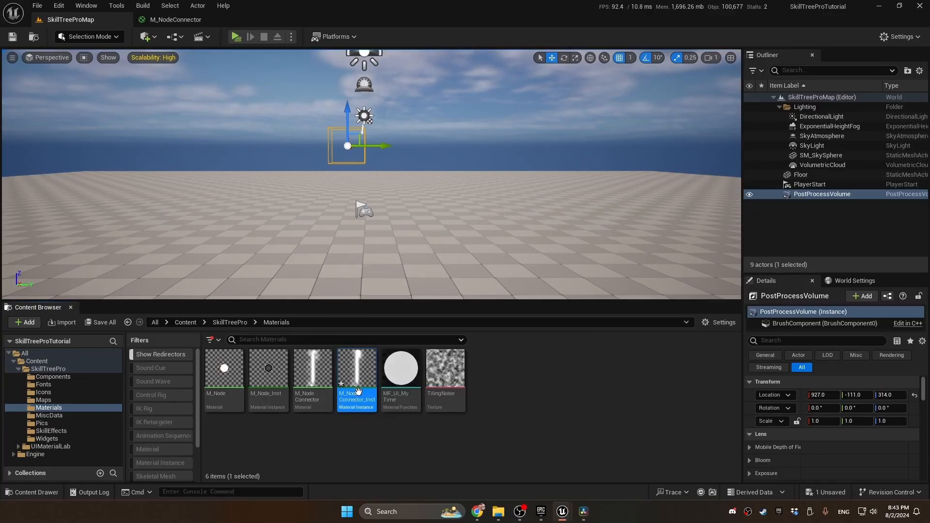
- Assign M_NodeConnector_Inst to the image brush in the WBP_SkillTreeConnector widget, and open the material instance
click(47, 438)
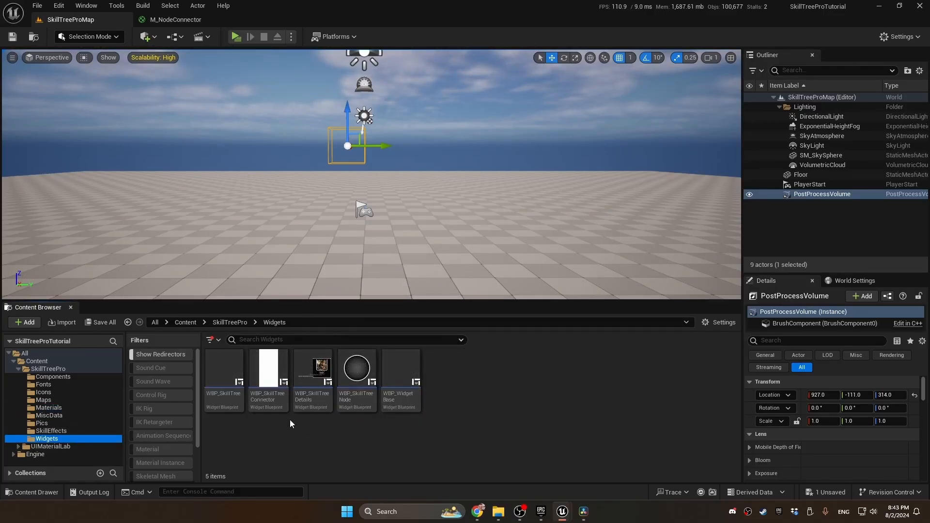
double_click(268, 378)
click(57, 307)
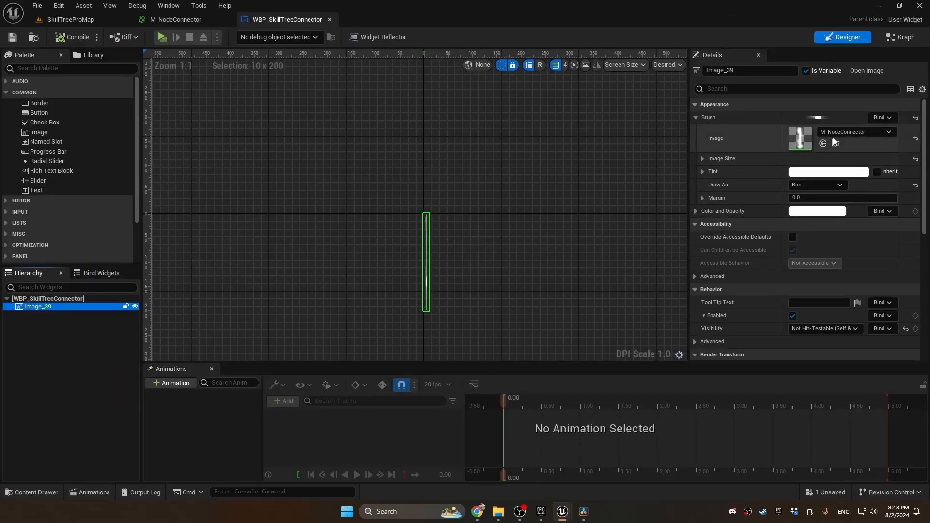
click(843, 132)
click(856, 311)
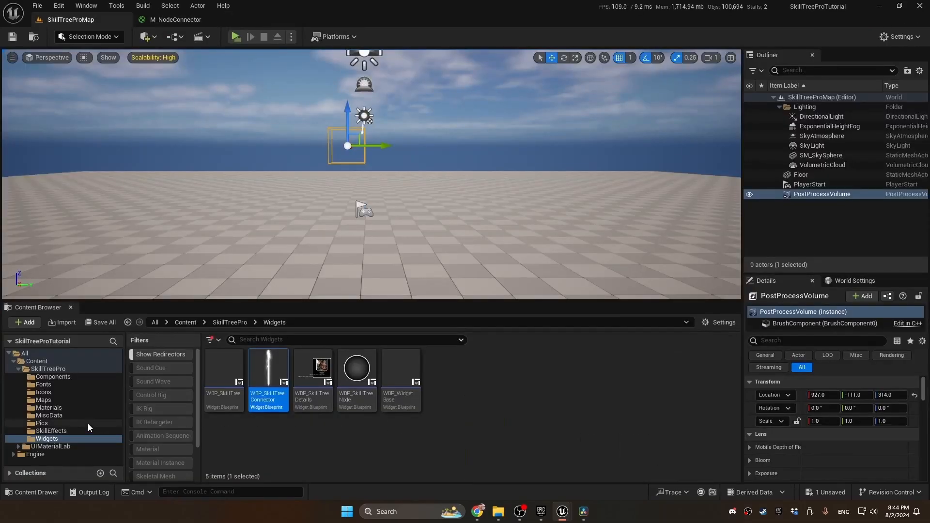
click(49, 407)
double_click(358, 373)
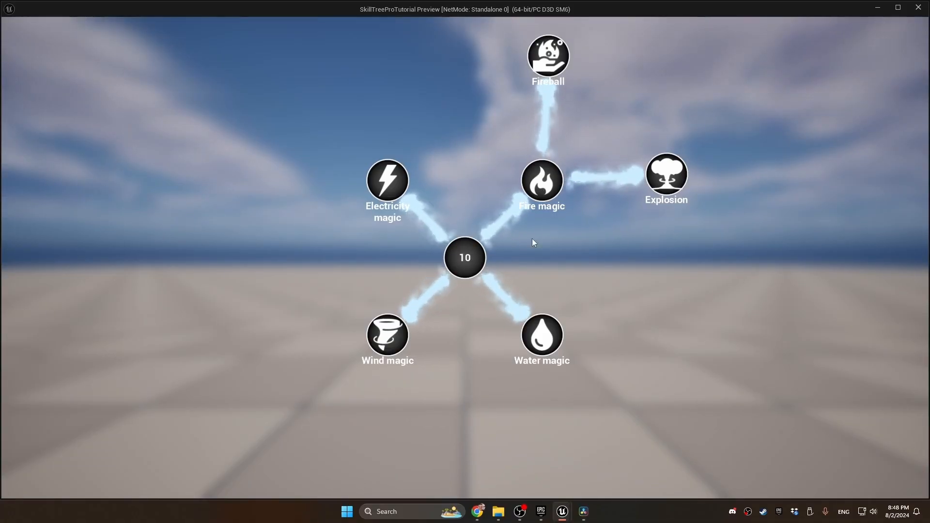
- End the preview, set the Connector Ends Trimming default to 0.0 in BPC_SkillTree_PC, and check the skill tree in a new preview
key(Escape)
click(53, 377)
click(217, 384)
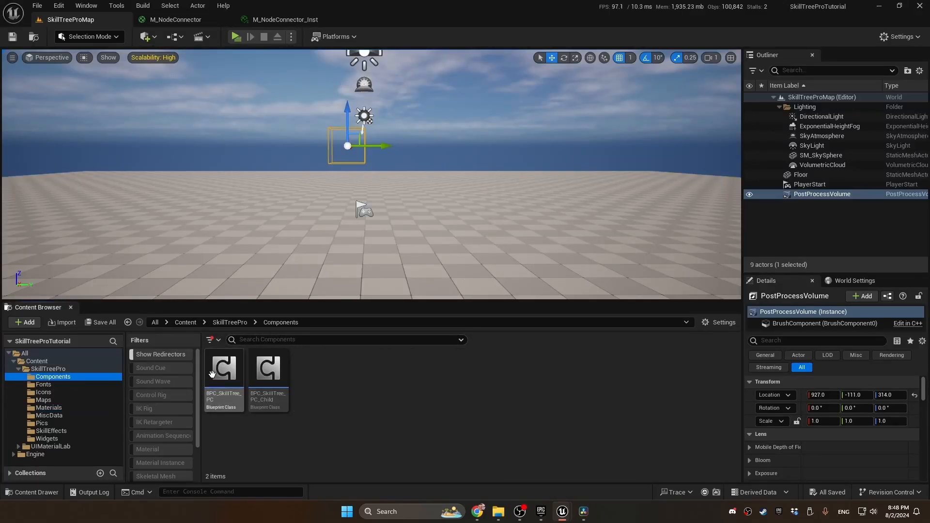
double_click(217, 384)
click(6, 168)
click(10, 211)
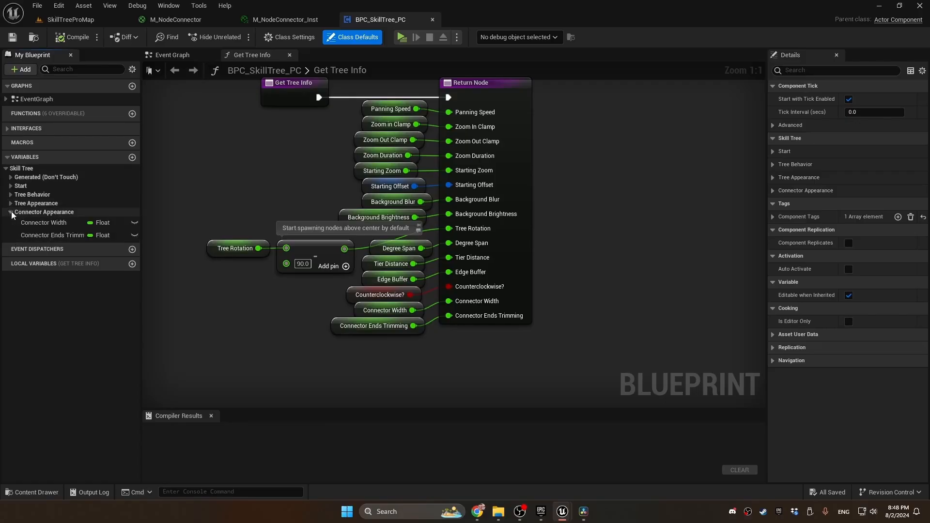
click(47, 236)
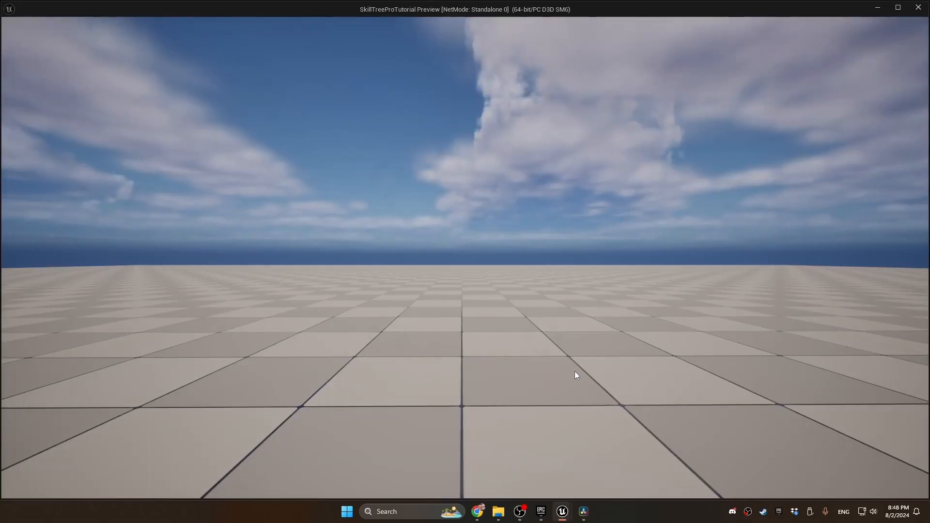
key(Tab)
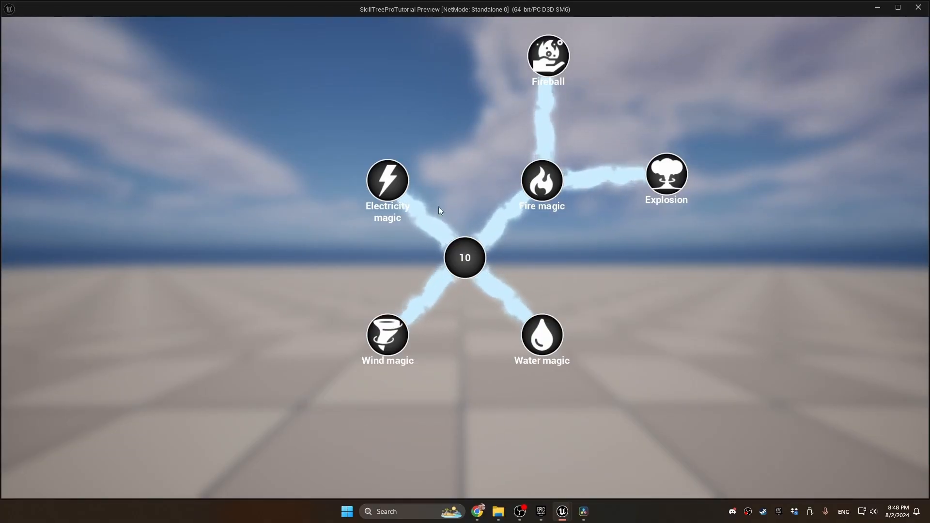
key(Escape)
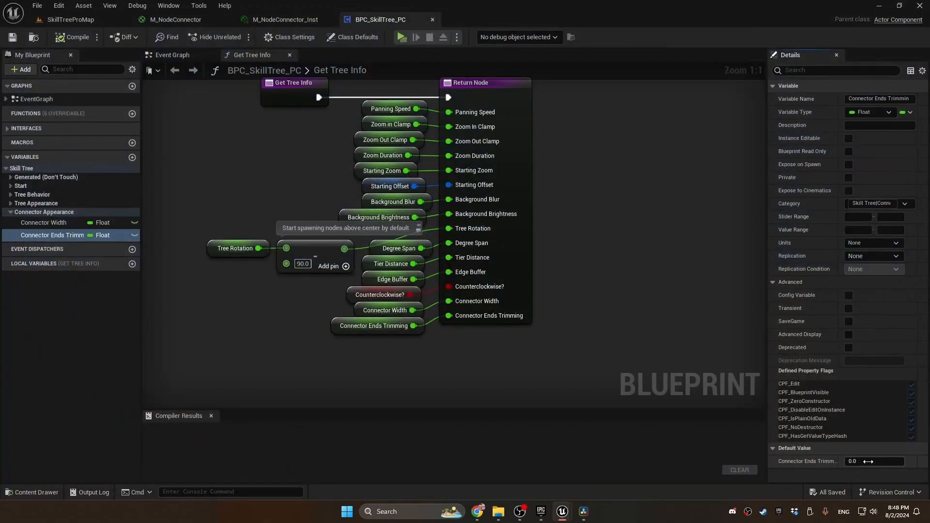
- Open the M_Node_Inst material instance and compare its parameter settings with those of M_NodeConnector_Inst
click(71, 19)
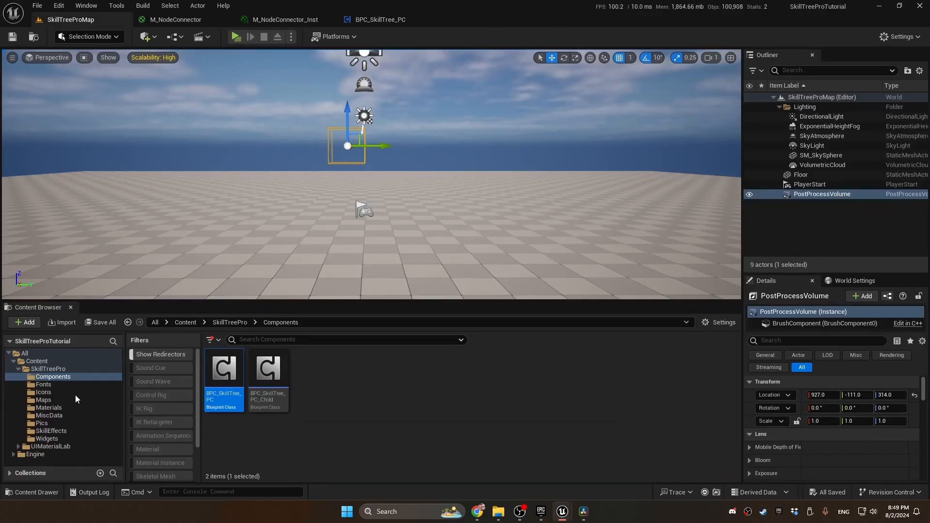
click(48, 408)
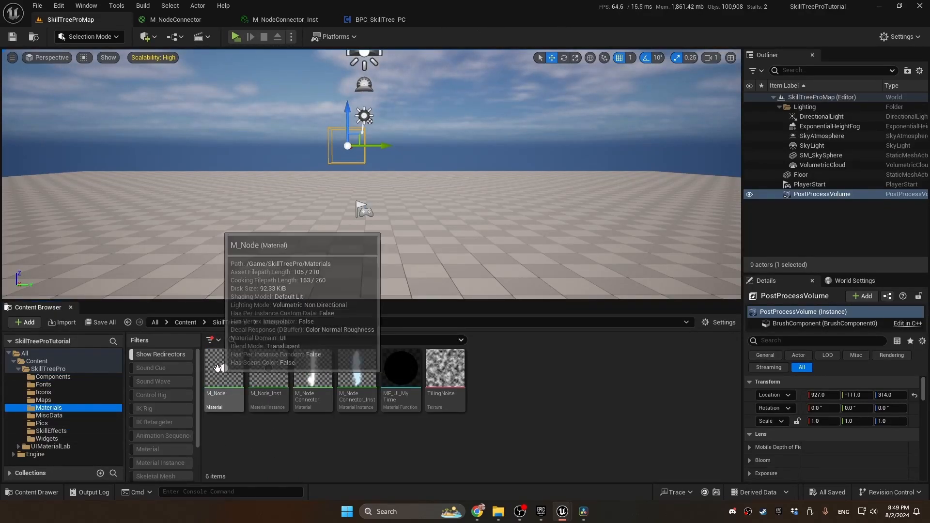
mouse_move(270, 378)
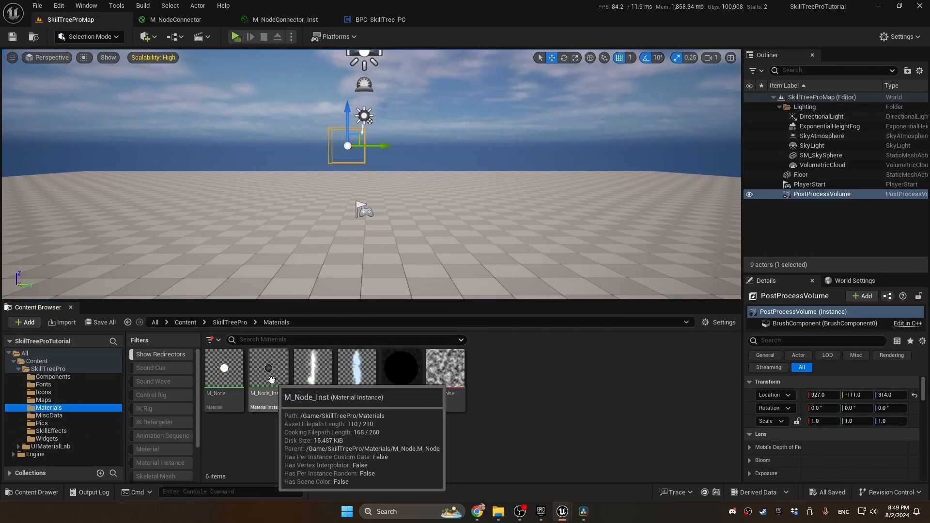
double_click(270, 373)
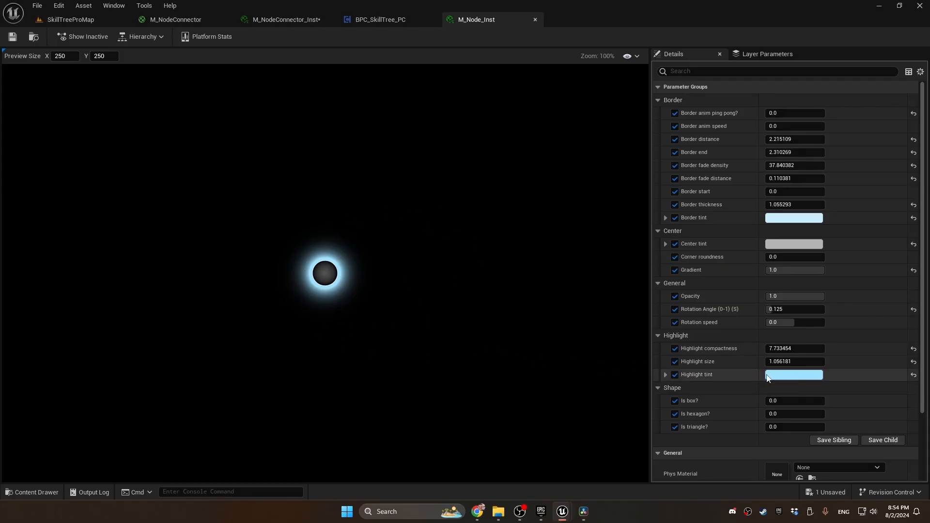
click(294, 15)
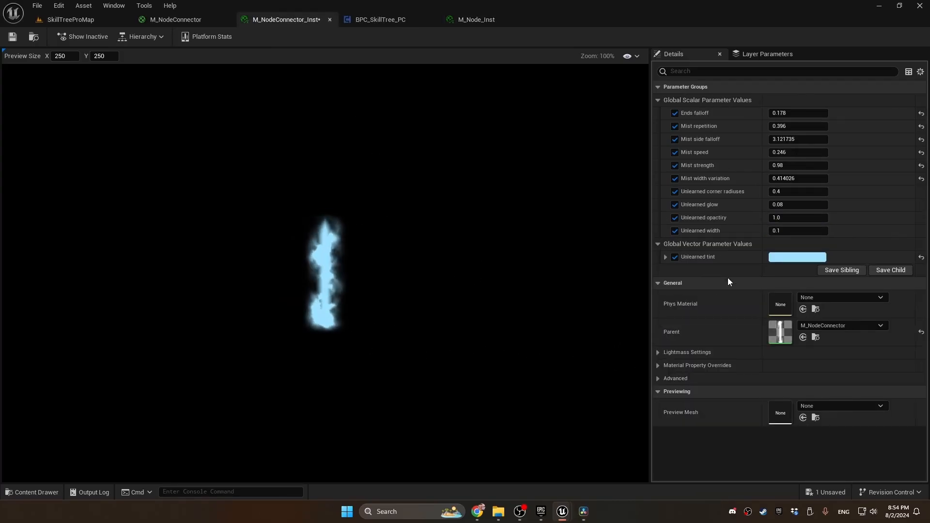
click(482, 20)
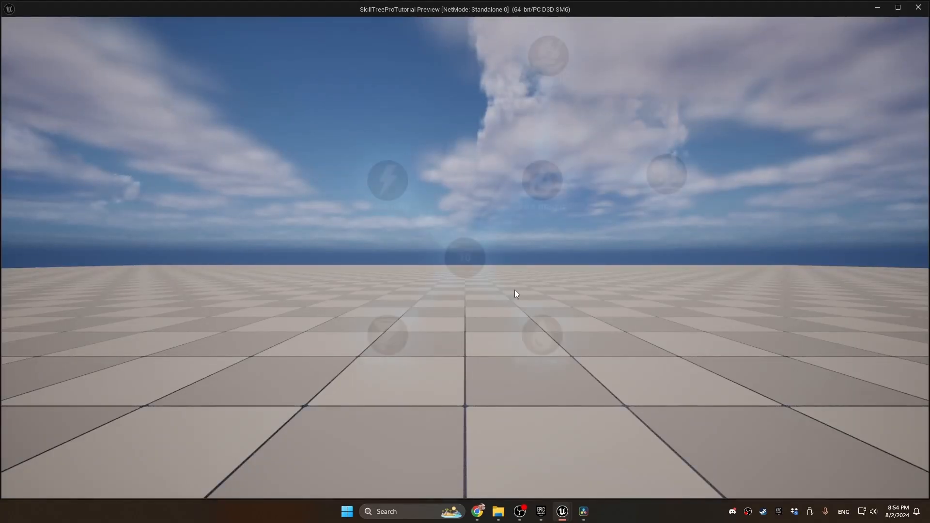
- Inspect the glowing nodes and mist connectors of the running skill tree at different positions and zoom levels
drag(627, 299, 587, 330)
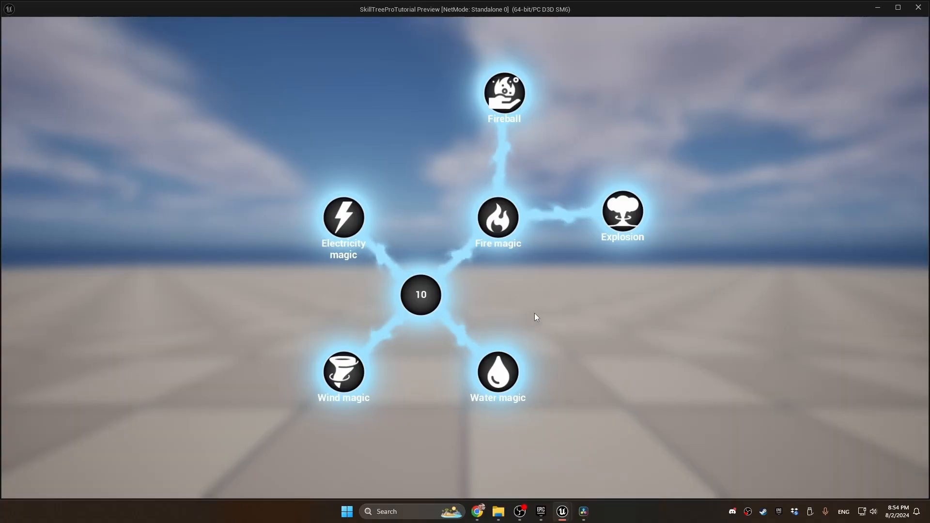
scroll(534, 313, down, 3)
mouse_move(534, 313)
mouse_down()
mouse_move(562, 339)
mouse_move(615, 279)
mouse_move(526, 309)
mouse_up()
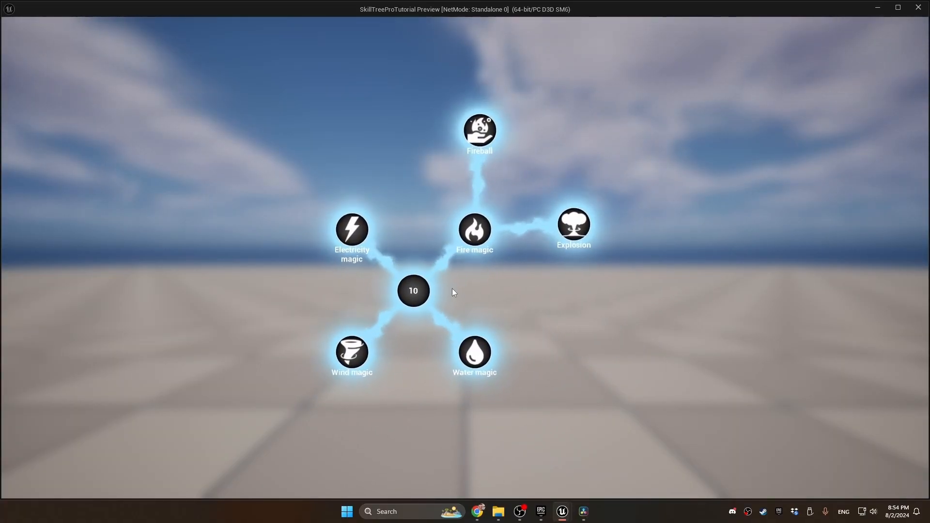
scroll(452, 289, up, 2)
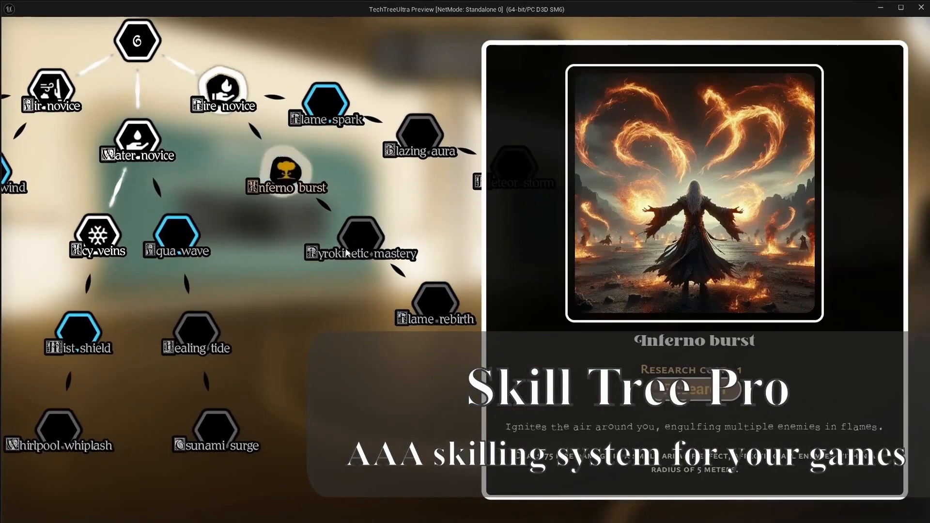
- View the details of the Pyrokinetic mastery and Flame rebirth skills in the Skill Tree Pro demo
click(356, 241)
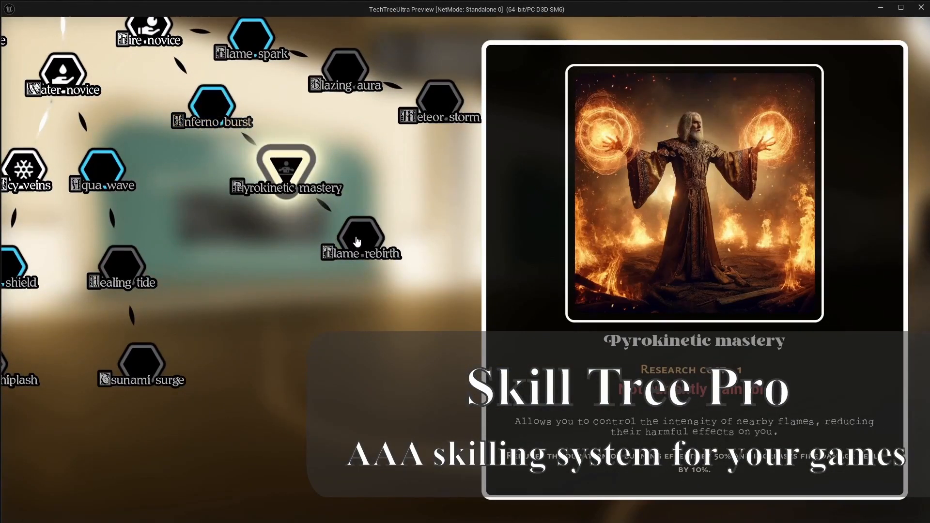
click(357, 239)
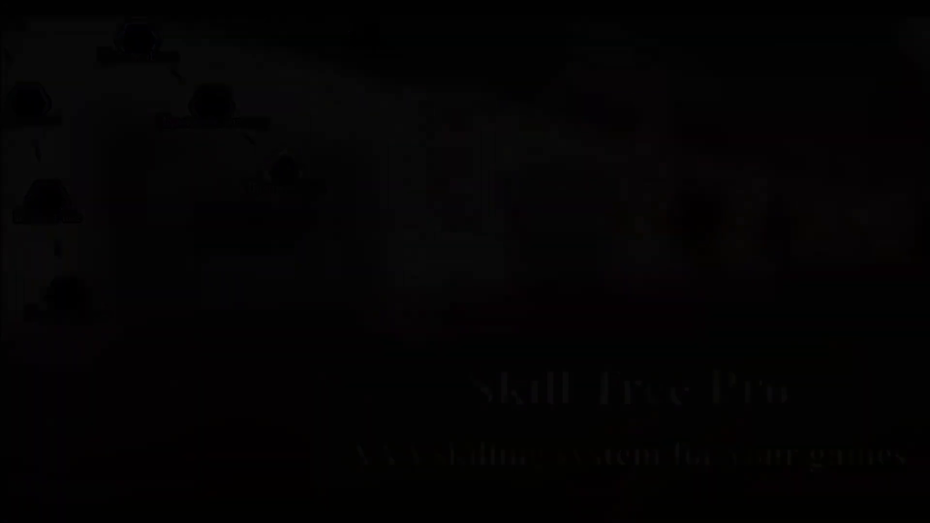